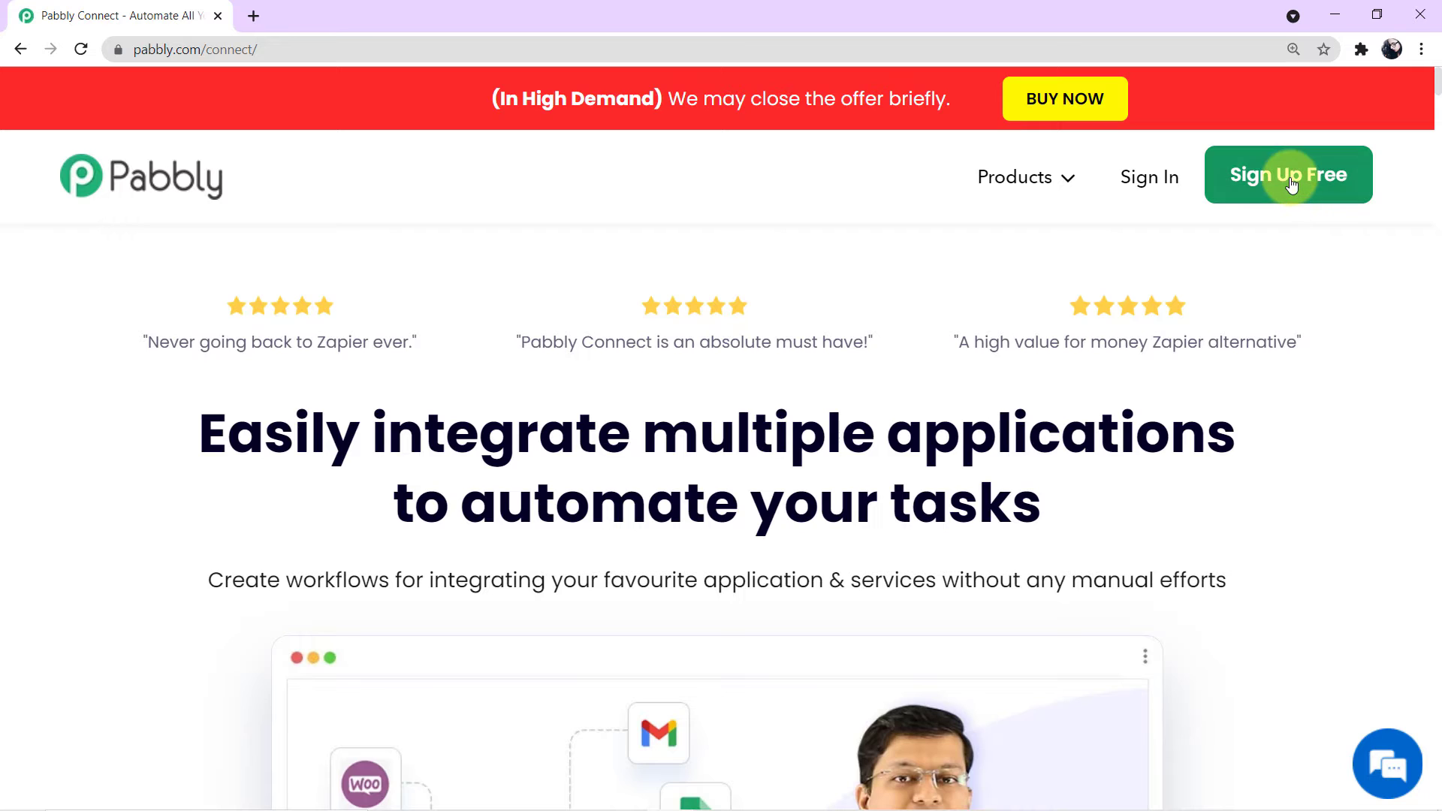
# Step: Sign in with the saved credentials and open Pabbly Connect from the apps page
pyautogui.click(1163, 186)
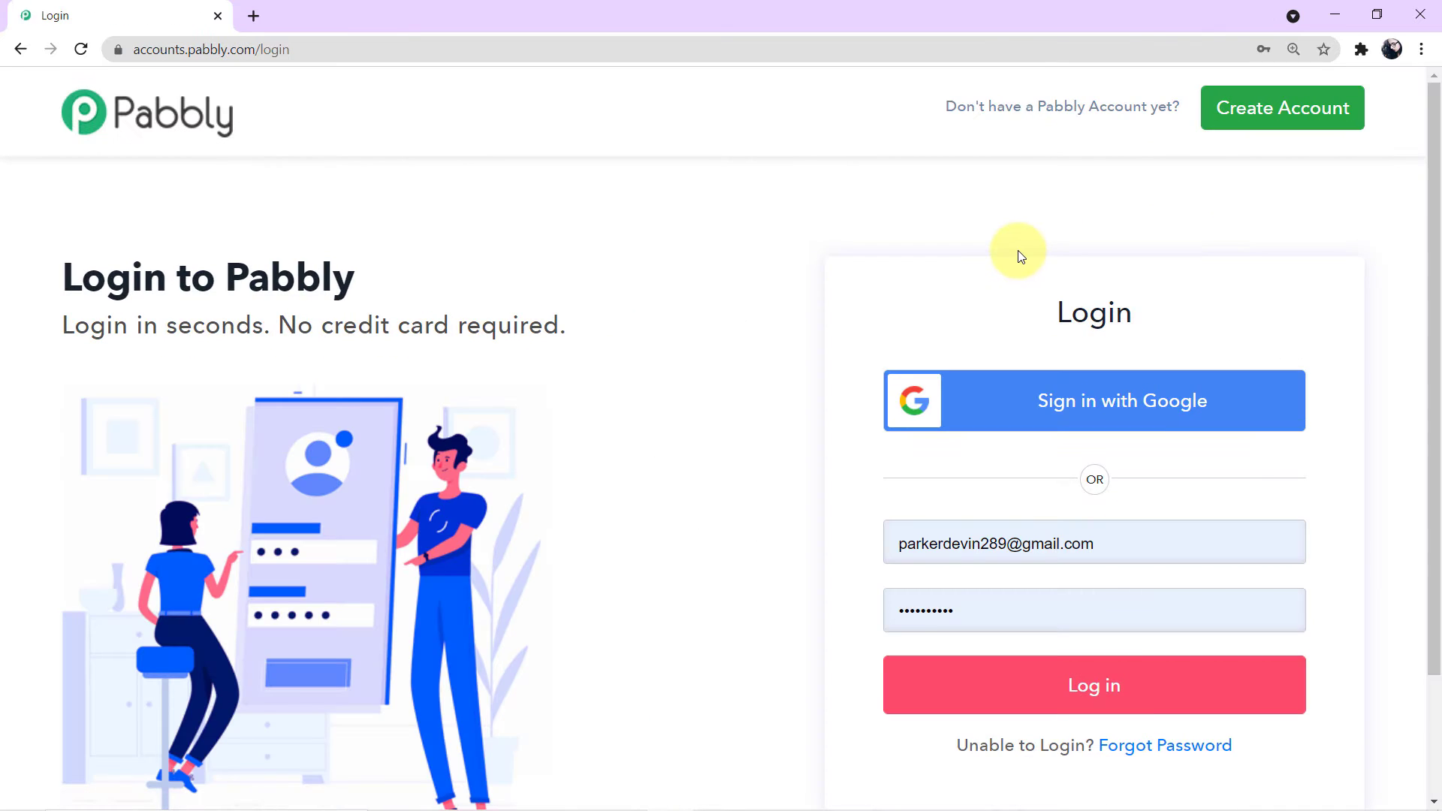
pyautogui.click(1078, 698)
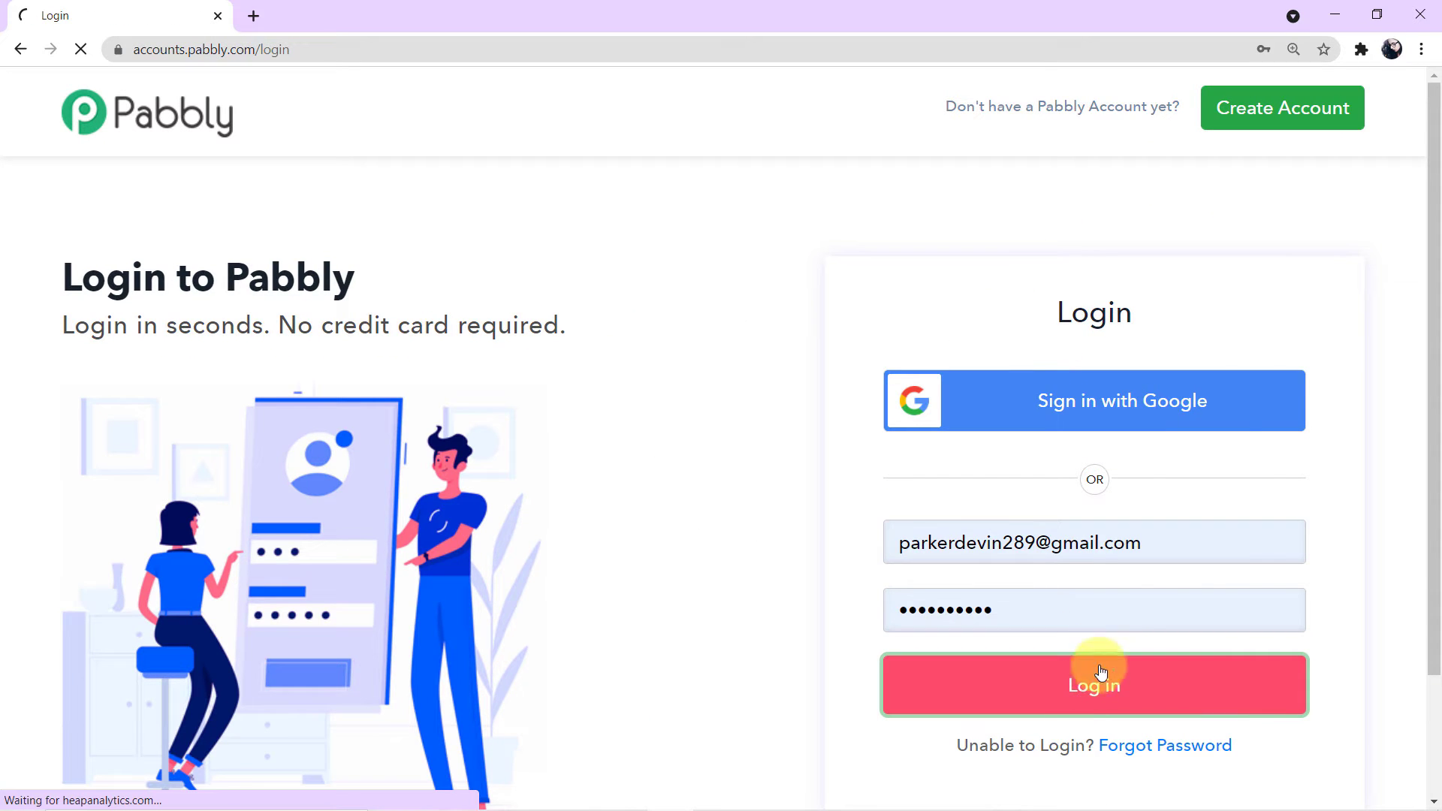
pyautogui.scroll(-2, 841, 335)
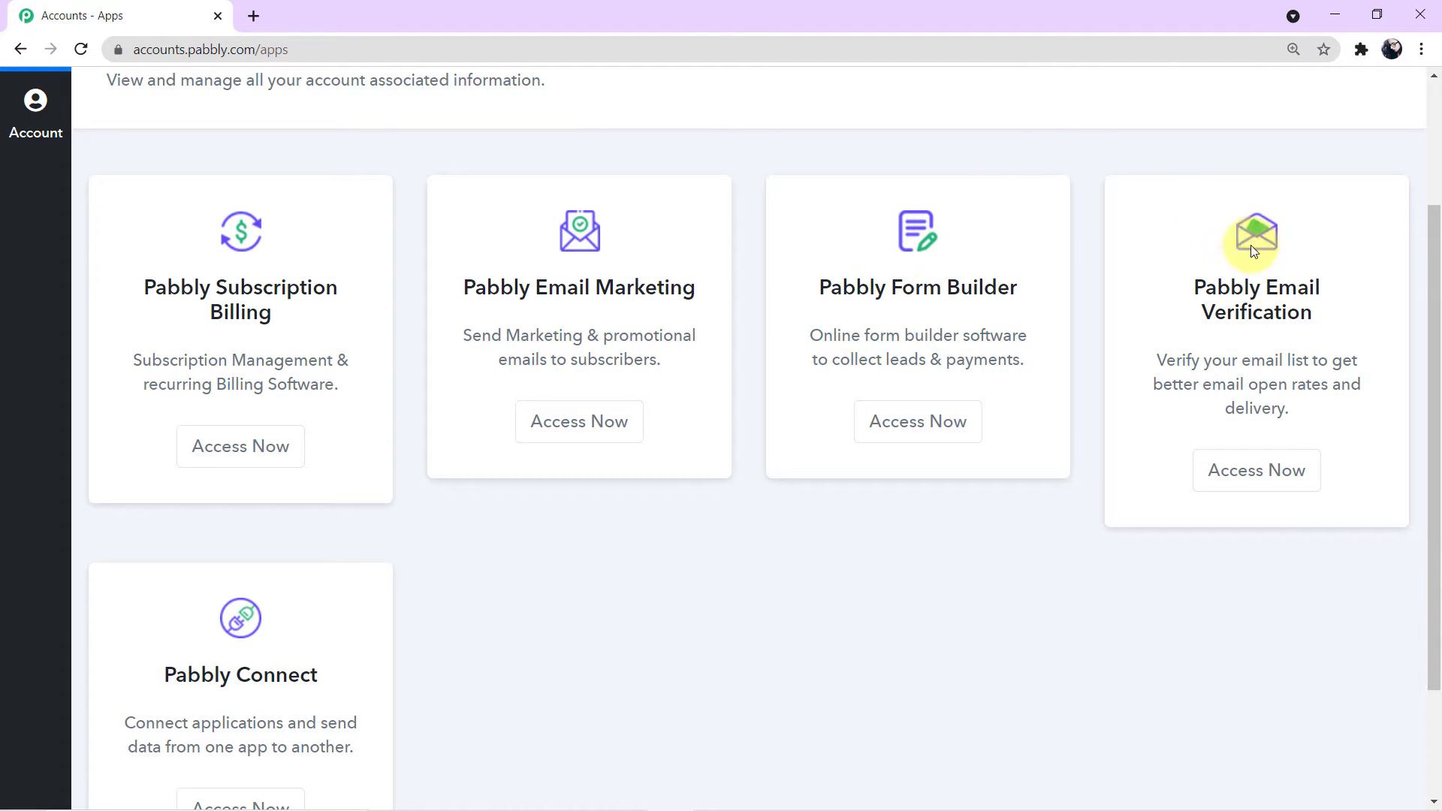
pyautogui.scroll(-1, 1238, 470)
pyautogui.scroll(-1, 1239, 470)
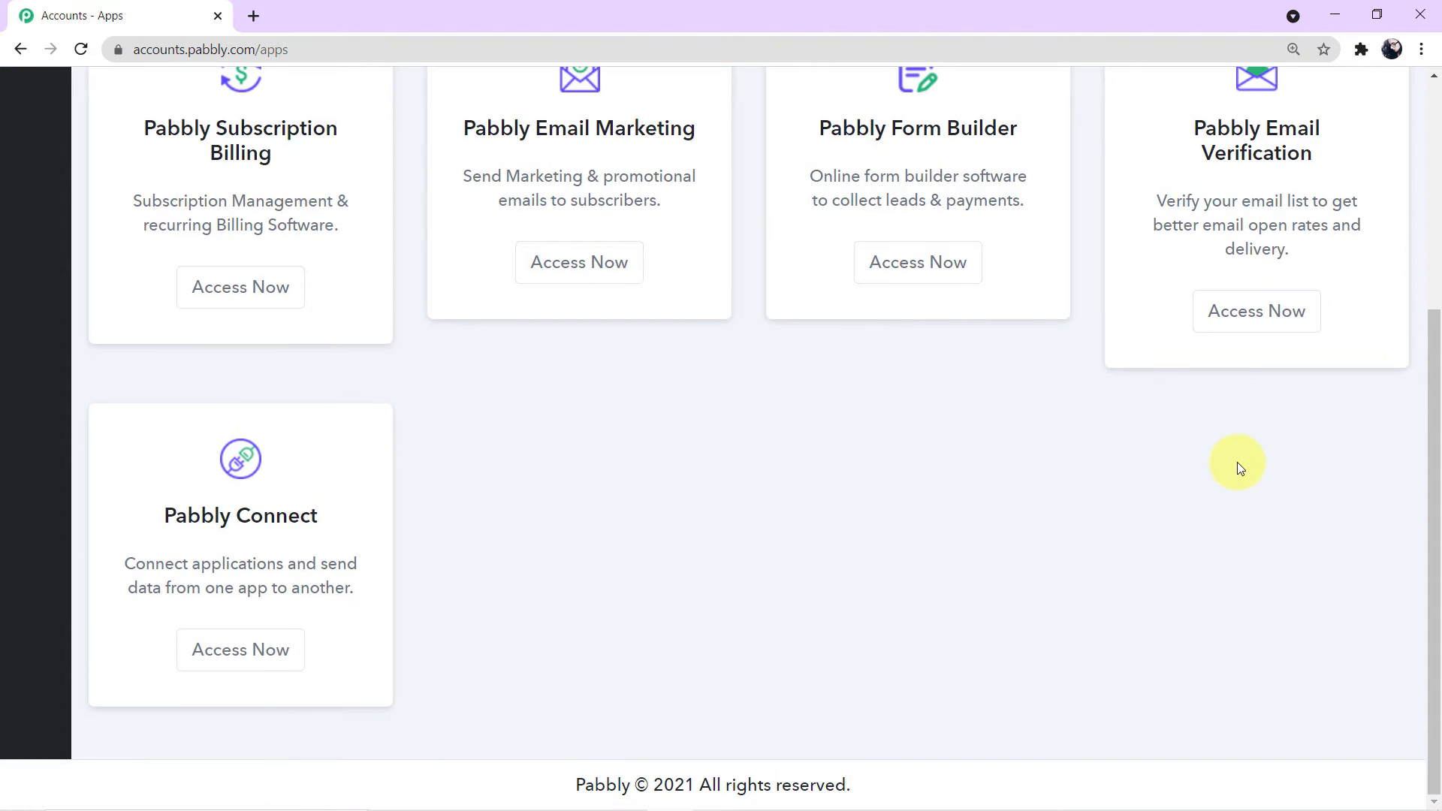
pyautogui.click(270, 657)
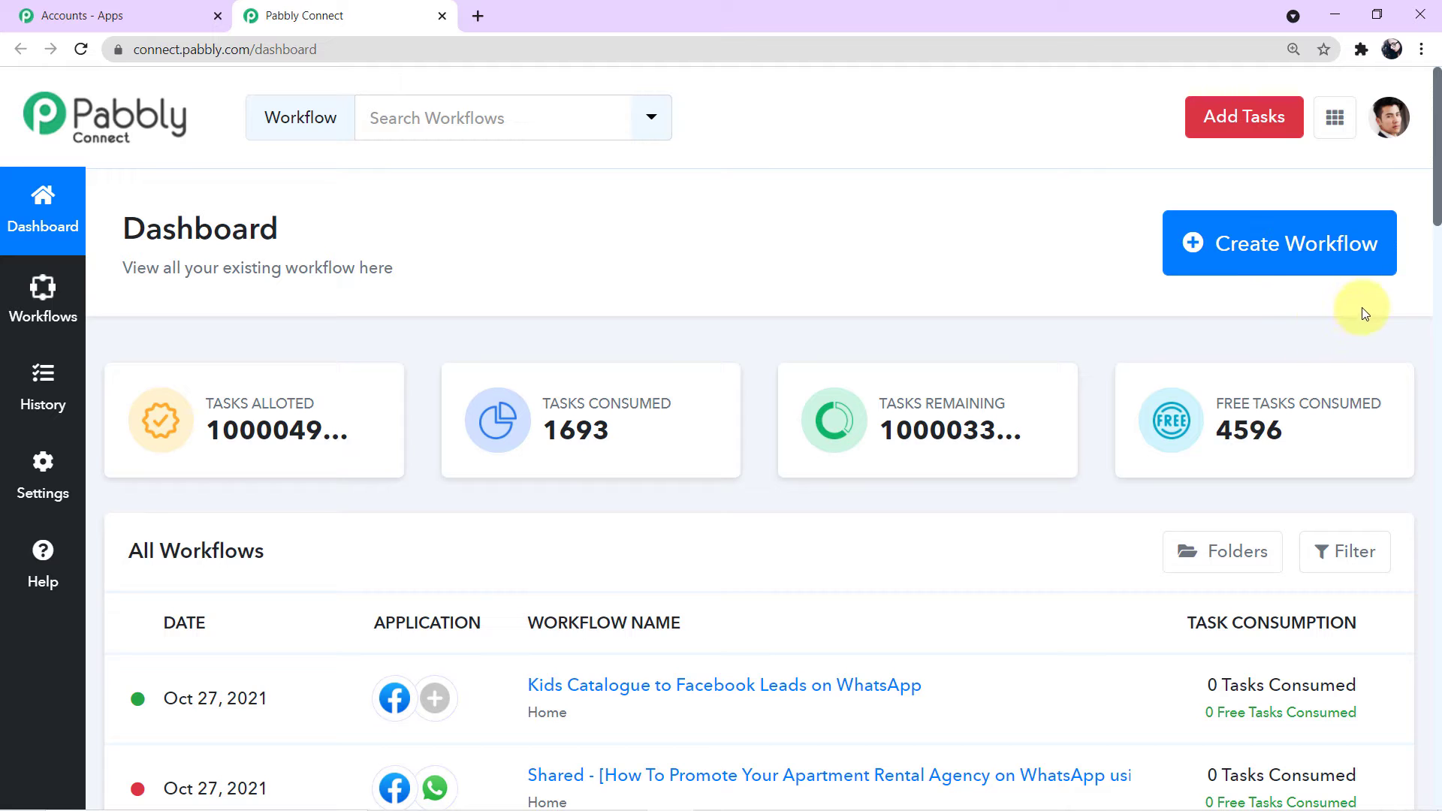
# Step: Create a new workflow named 'Facebook to WhatsApp'
pyautogui.click(1254, 250)
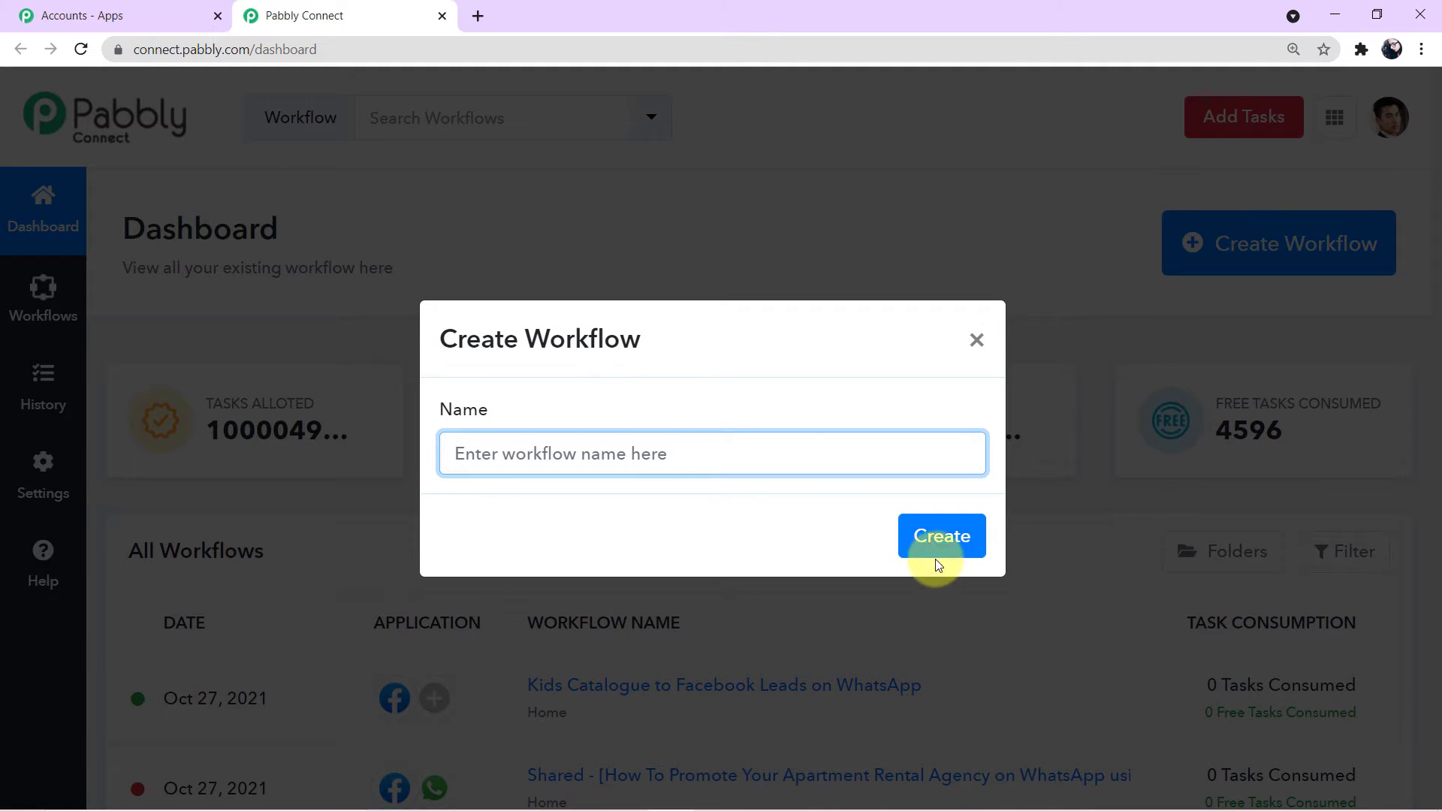
pyautogui.click(673, 457)
pyautogui.write('Facebook ')
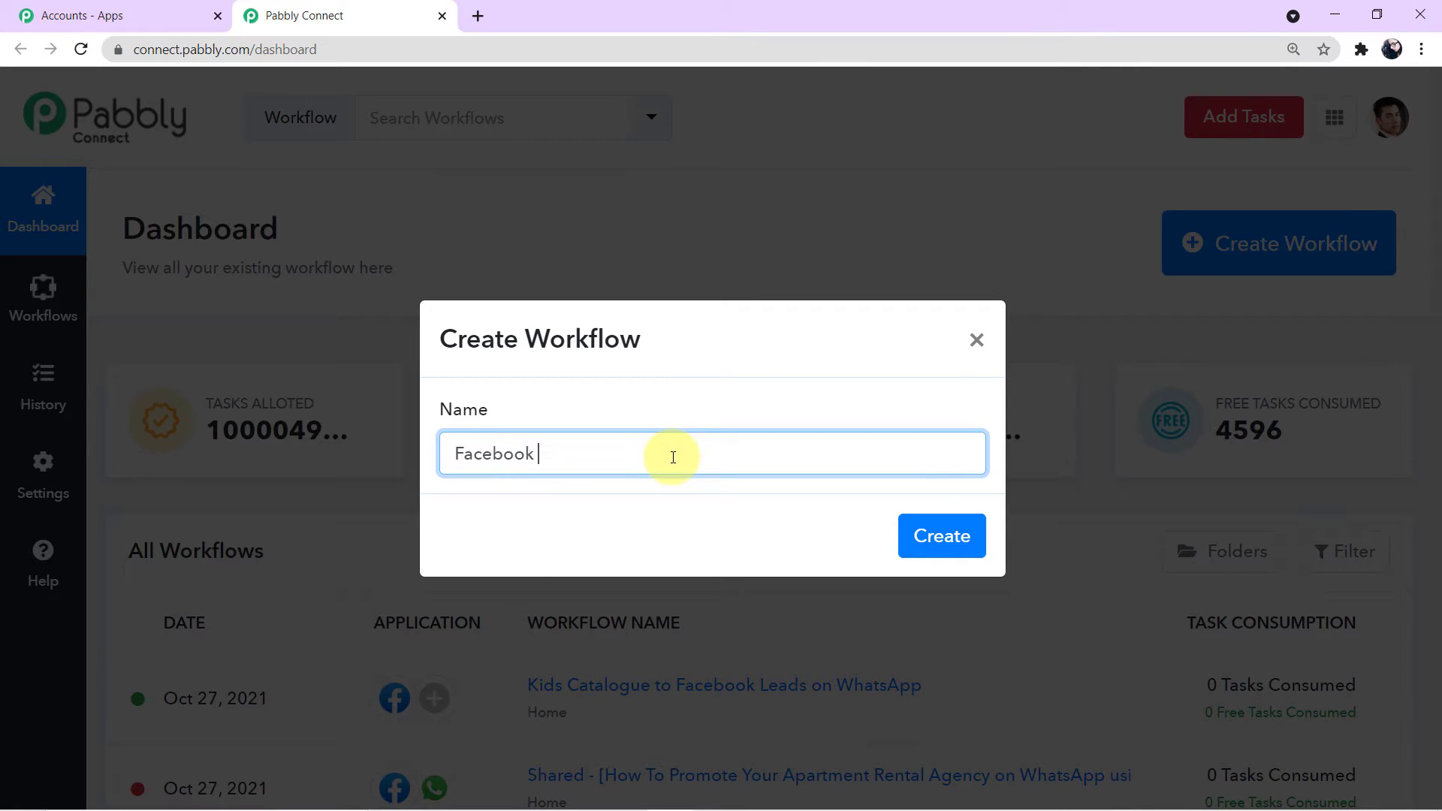
pyautogui.write('to WhatsApp')
pyautogui.moveTo(661, 449); pyautogui.dragTo(393, 448)
pyautogui.click(706, 404)
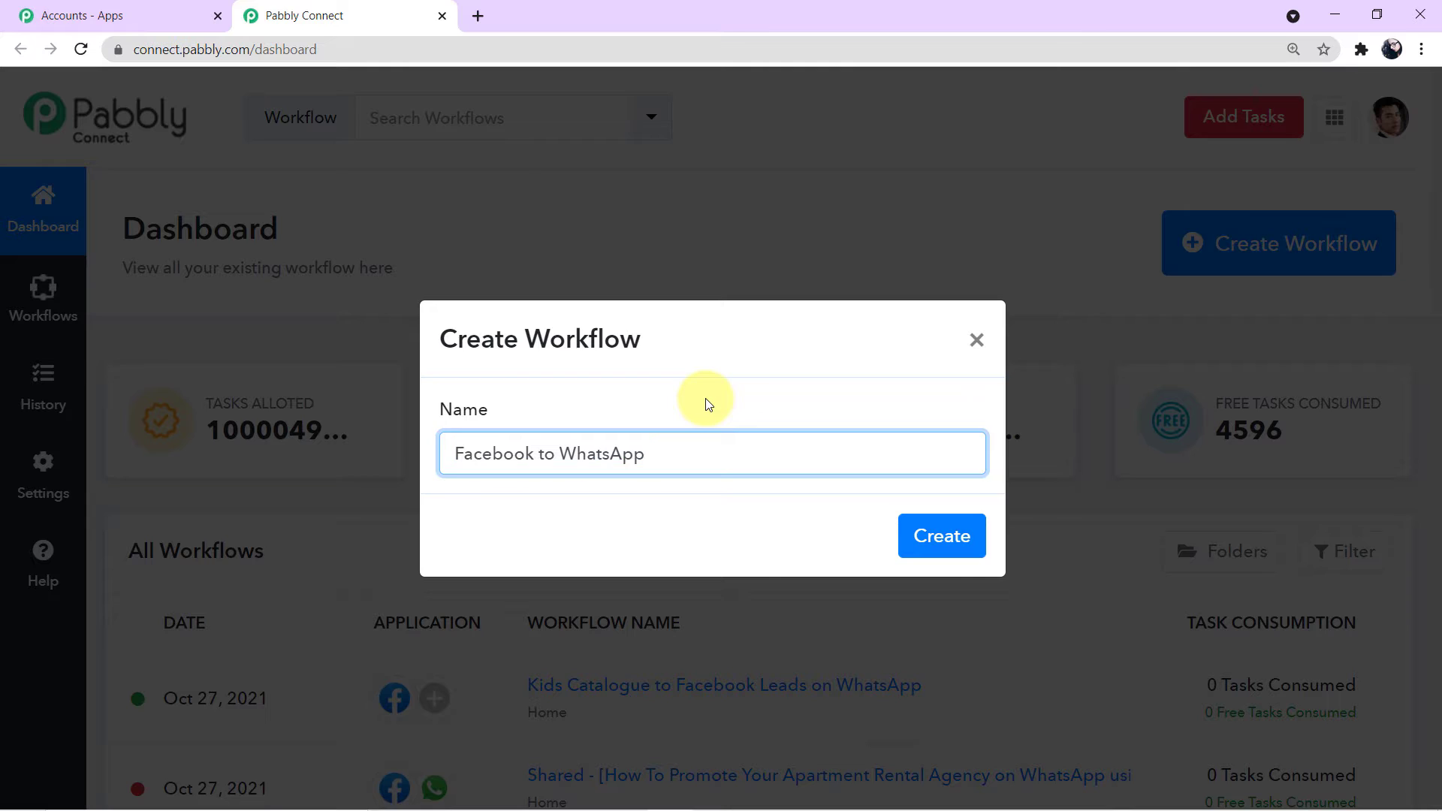
pyautogui.click(678, 456)
pyautogui.moveTo(678, 457); pyautogui.dragTo(449, 454)
pyautogui.click(756, 458)
pyautogui.click(919, 549)
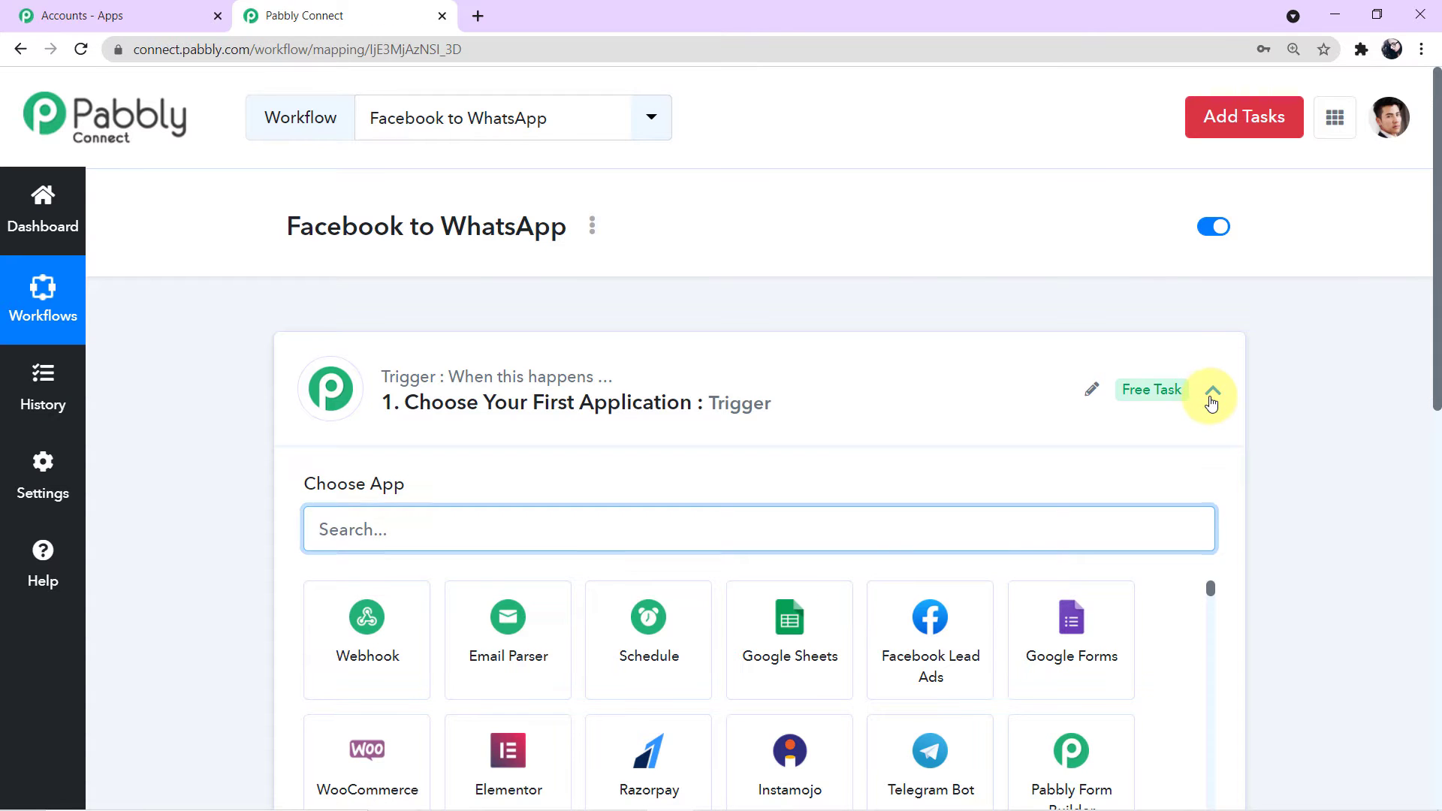
# Step: Collapse the trigger's Choose App panel so the trigger and action steps both show
pyautogui.click(1211, 396)
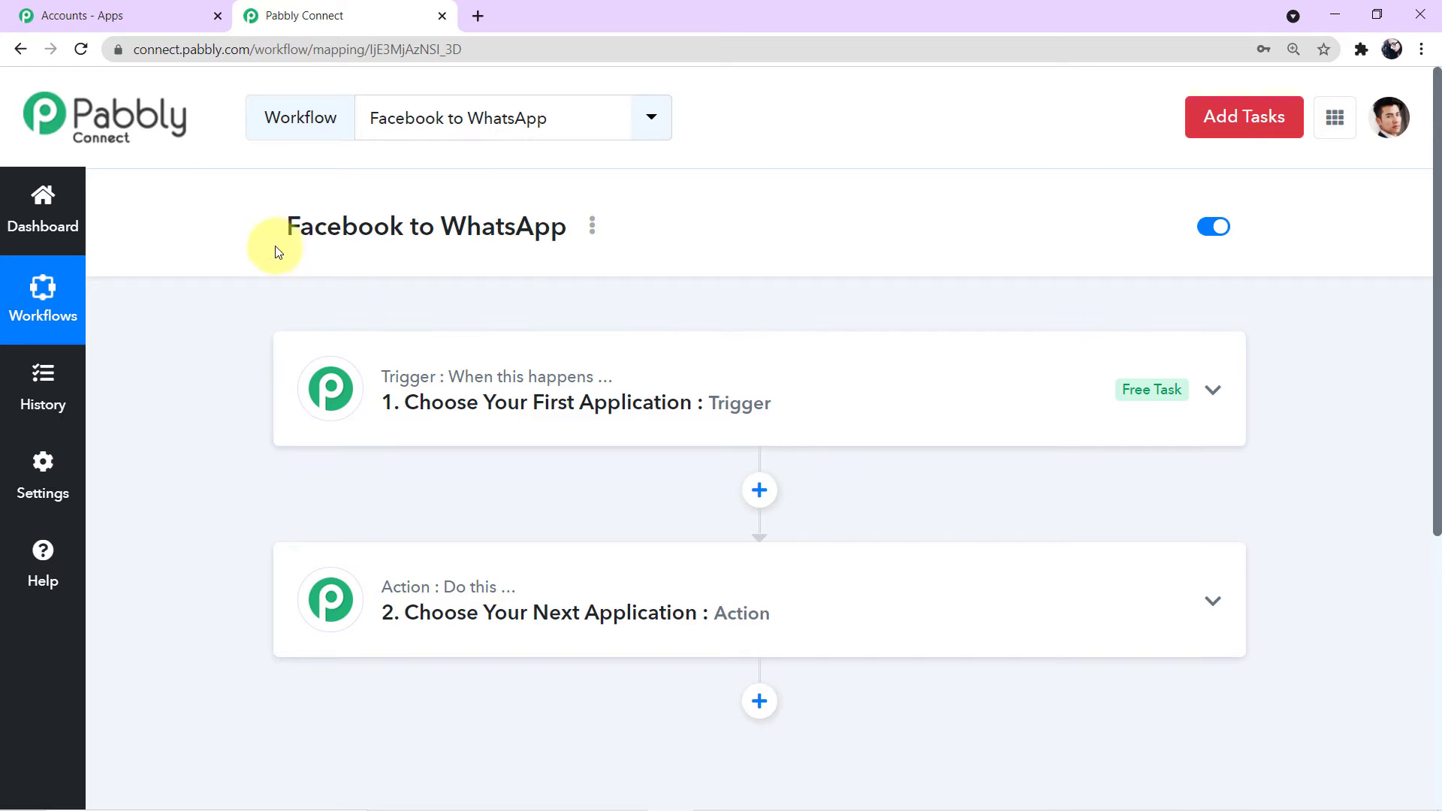
pyautogui.click(374, 229)
pyautogui.click(774, 246)
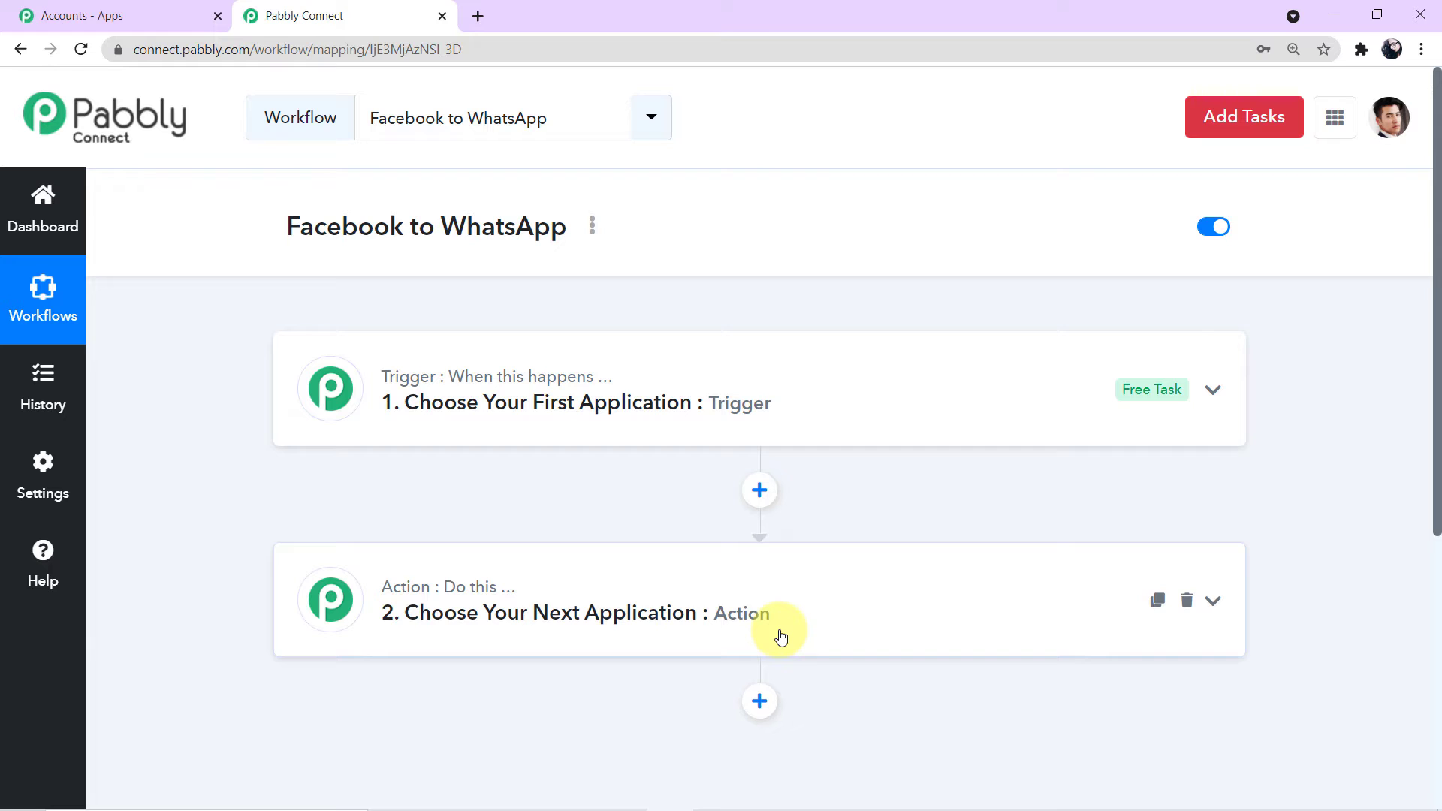
# Step: Pick Facebook Lead Ads as the trigger app by searching 'facebook l'
pyautogui.click(827, 411)
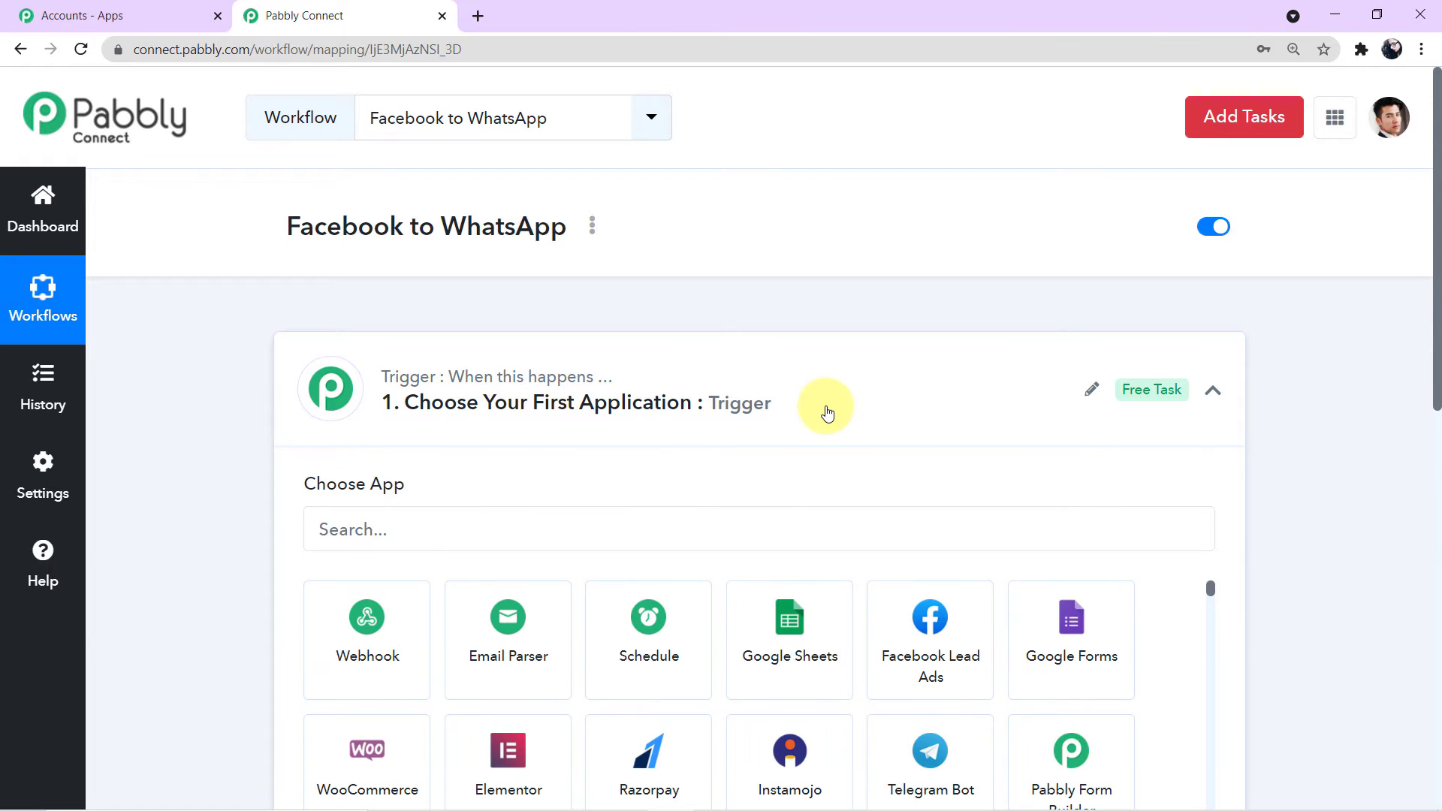
pyautogui.click(607, 535)
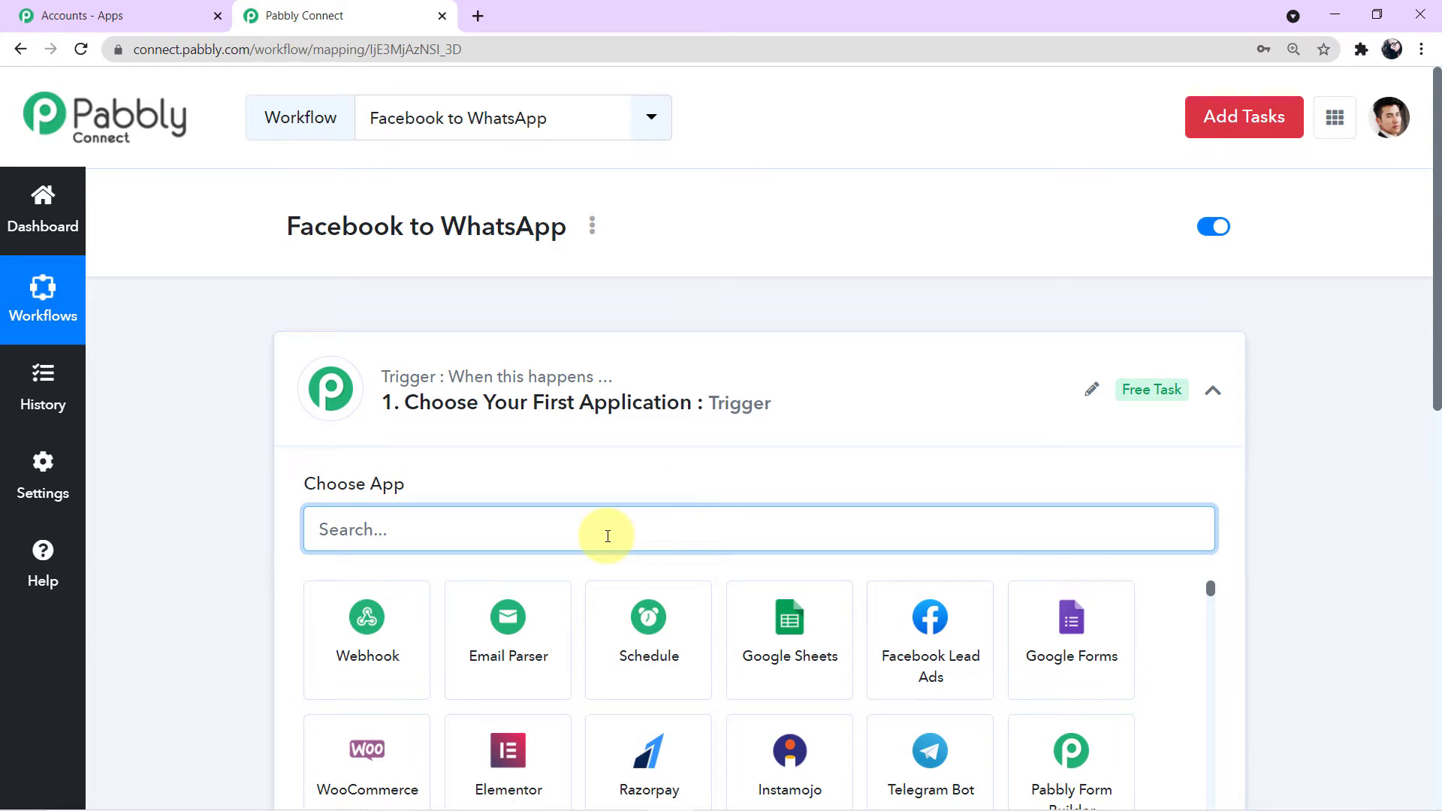
pyautogui.write('faceboo')
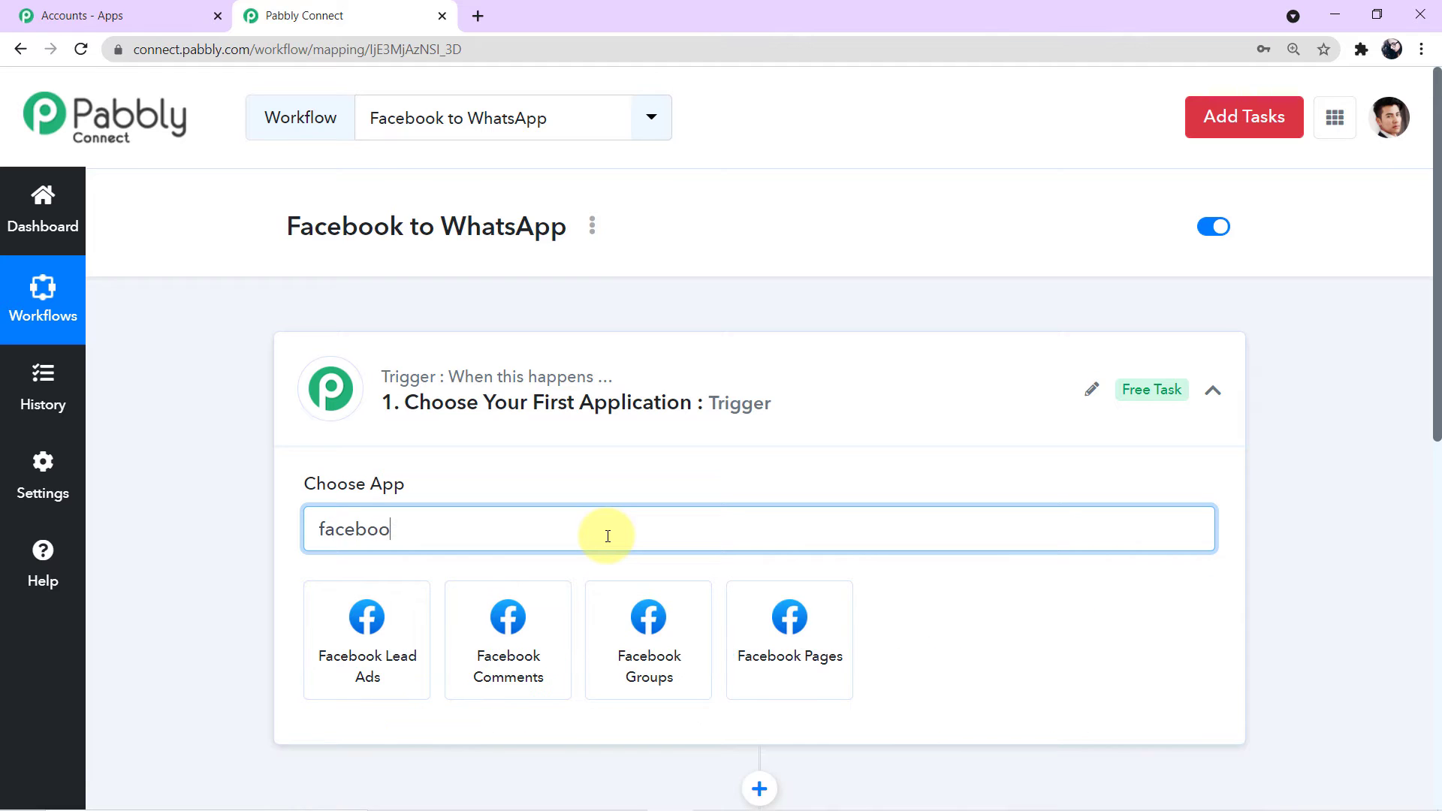
pyautogui.write('k l')
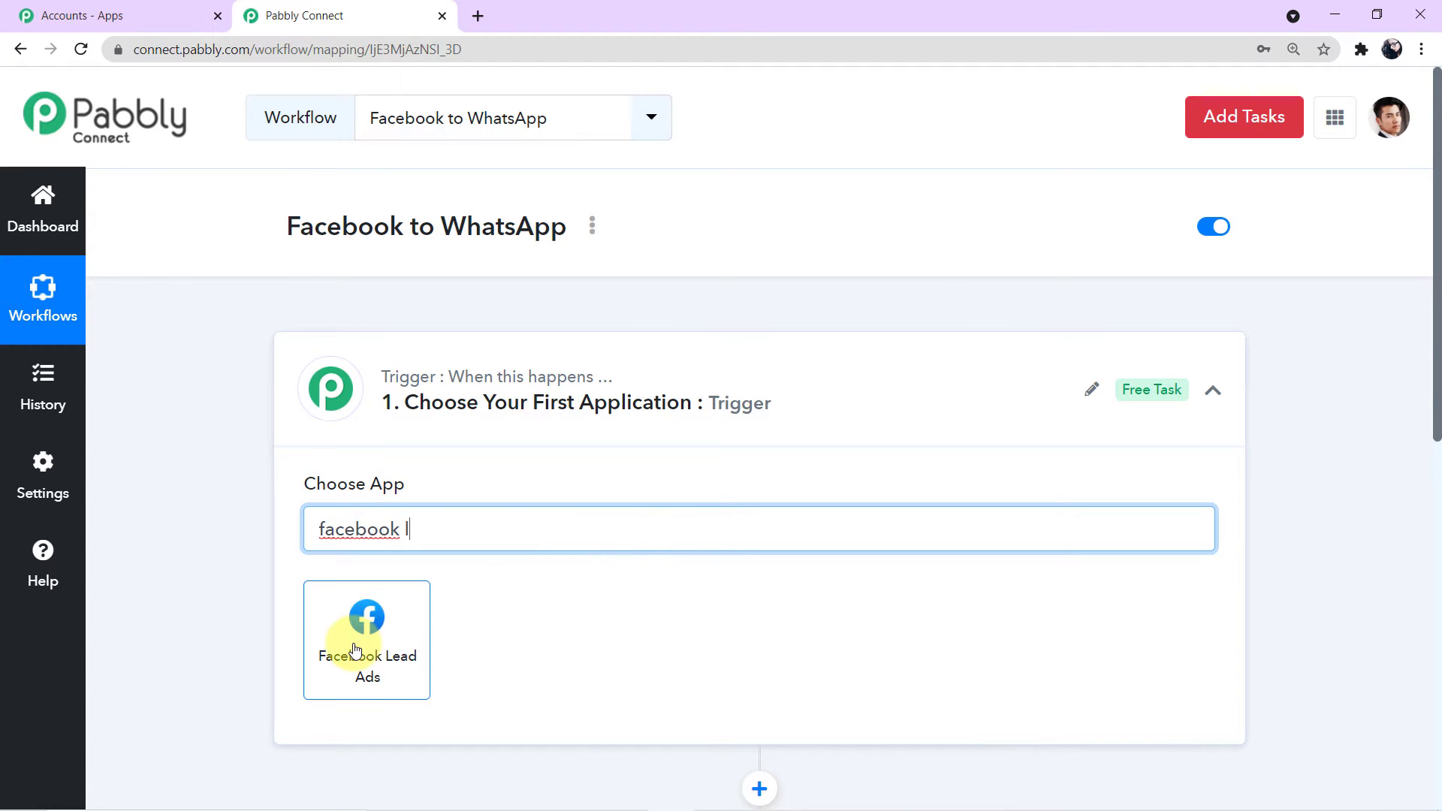
pyautogui.click(359, 642)
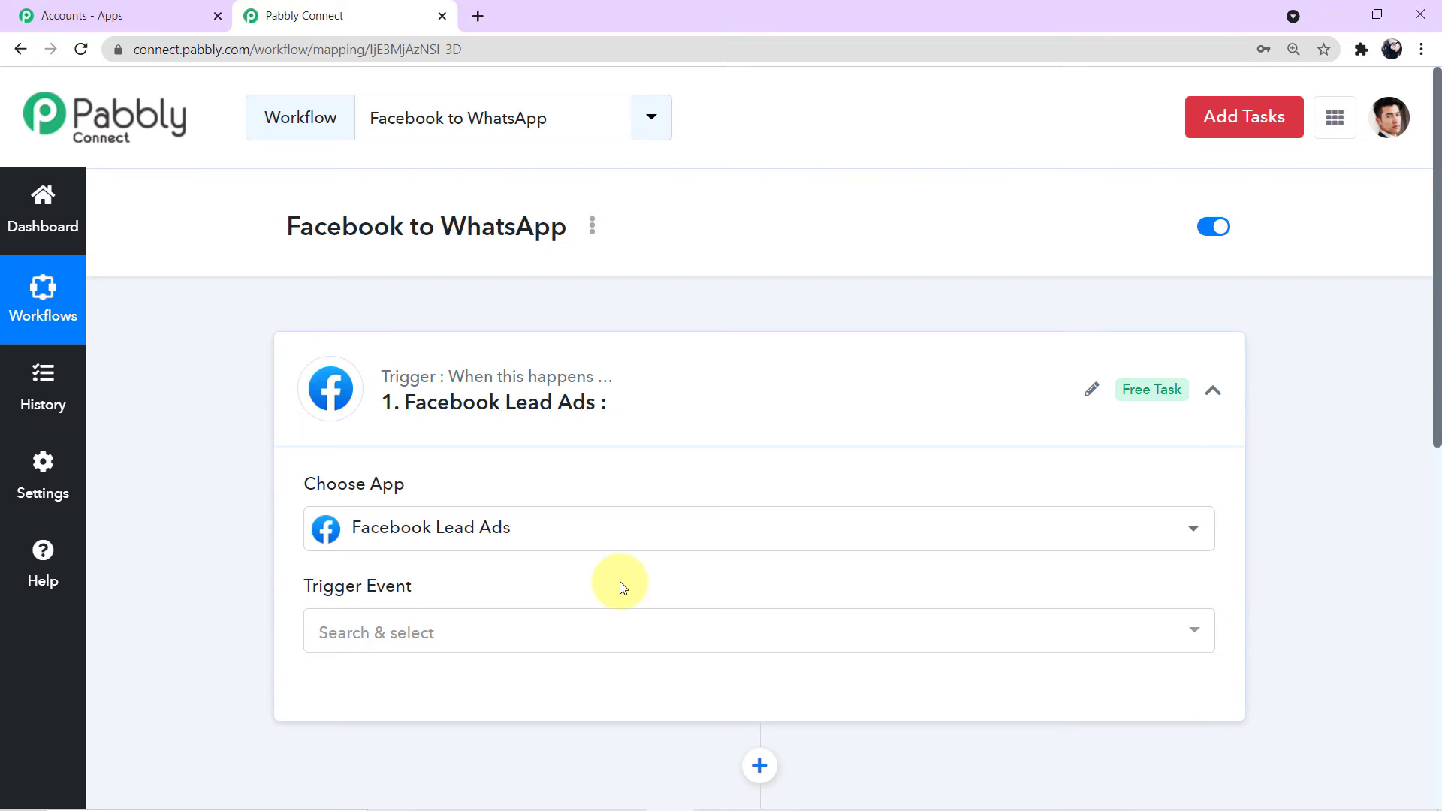
# Step: Set the trigger event to New Lead and begin connecting an account
pyautogui.click(1194, 632)
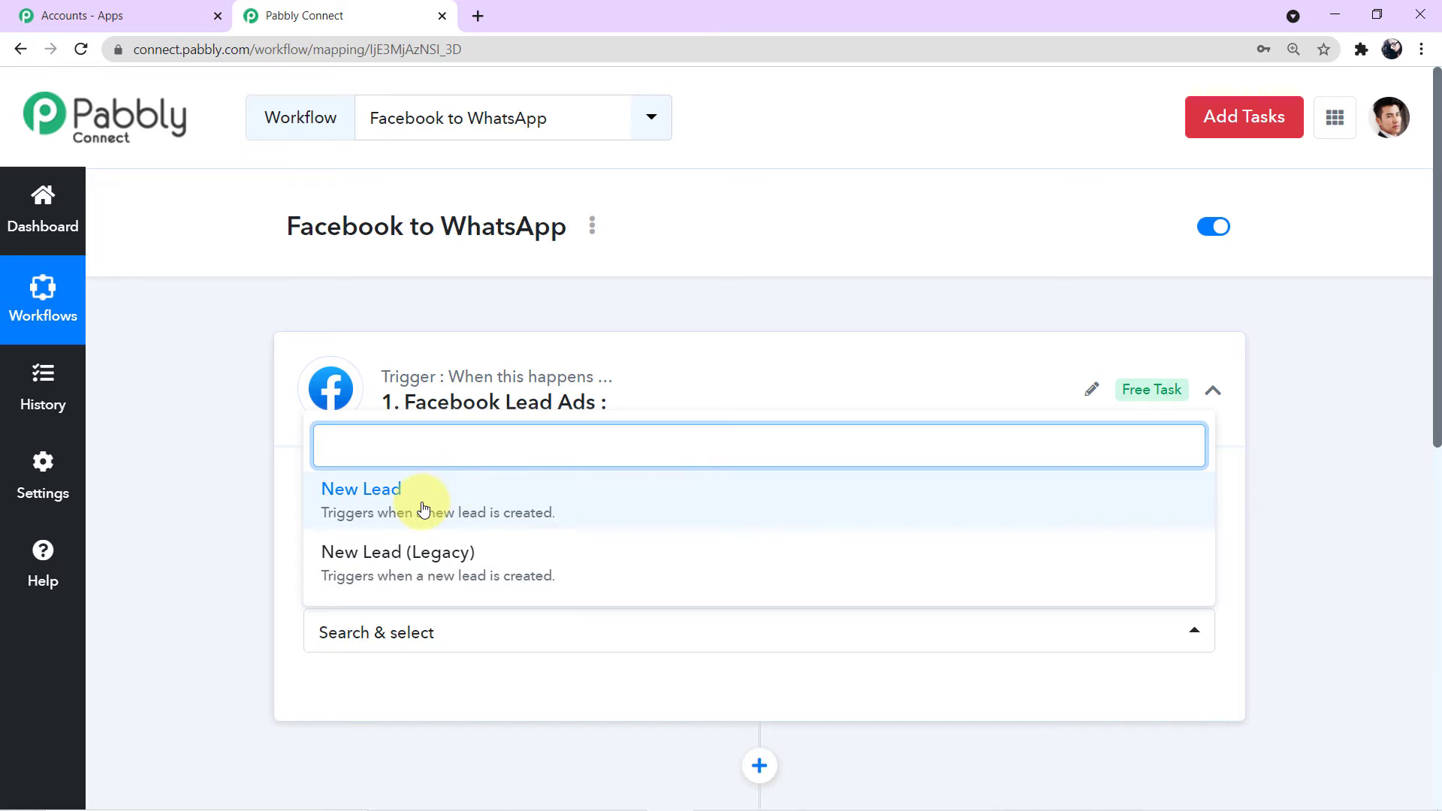
pyautogui.click(570, 509)
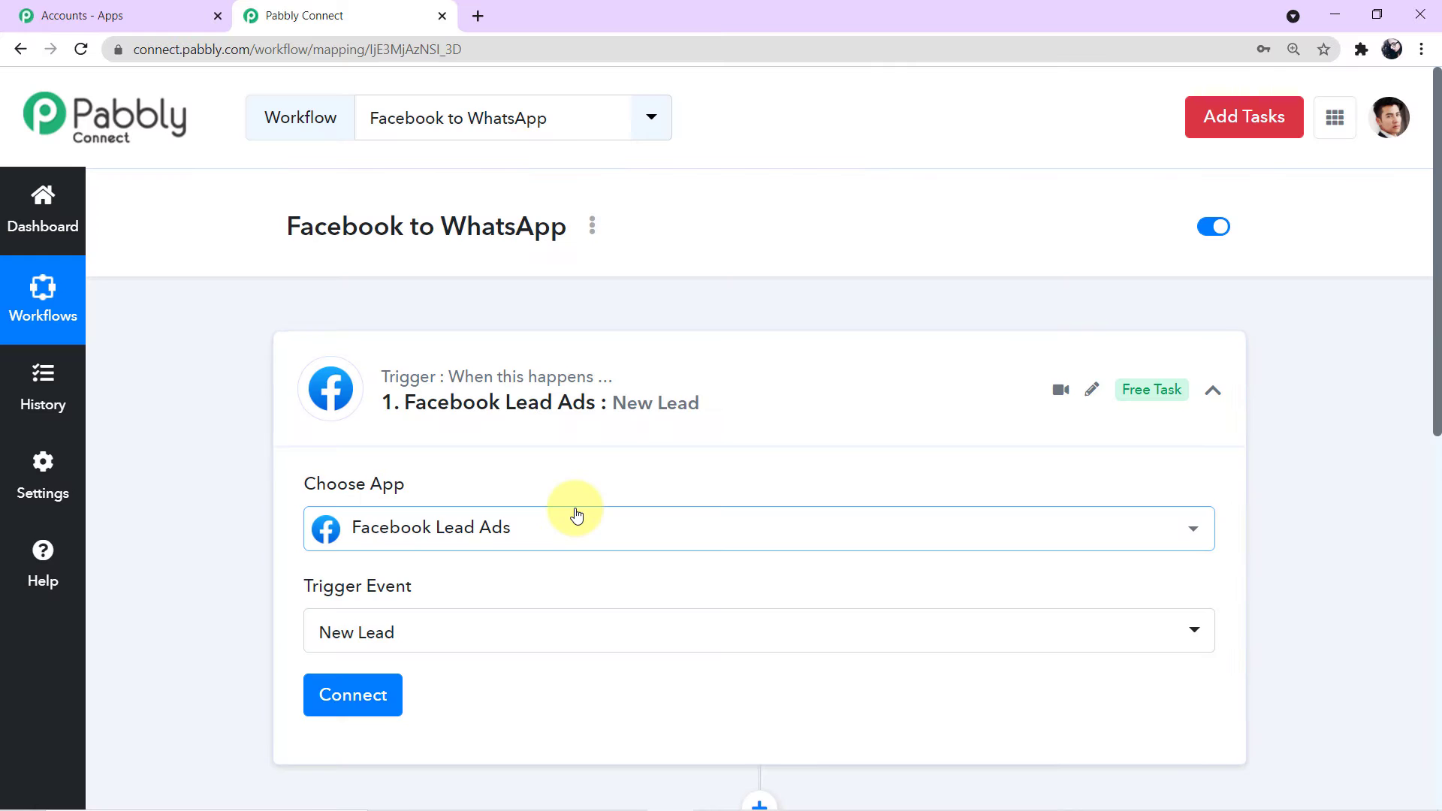
pyautogui.scroll(-1, 560, 520)
pyautogui.click(342, 614)
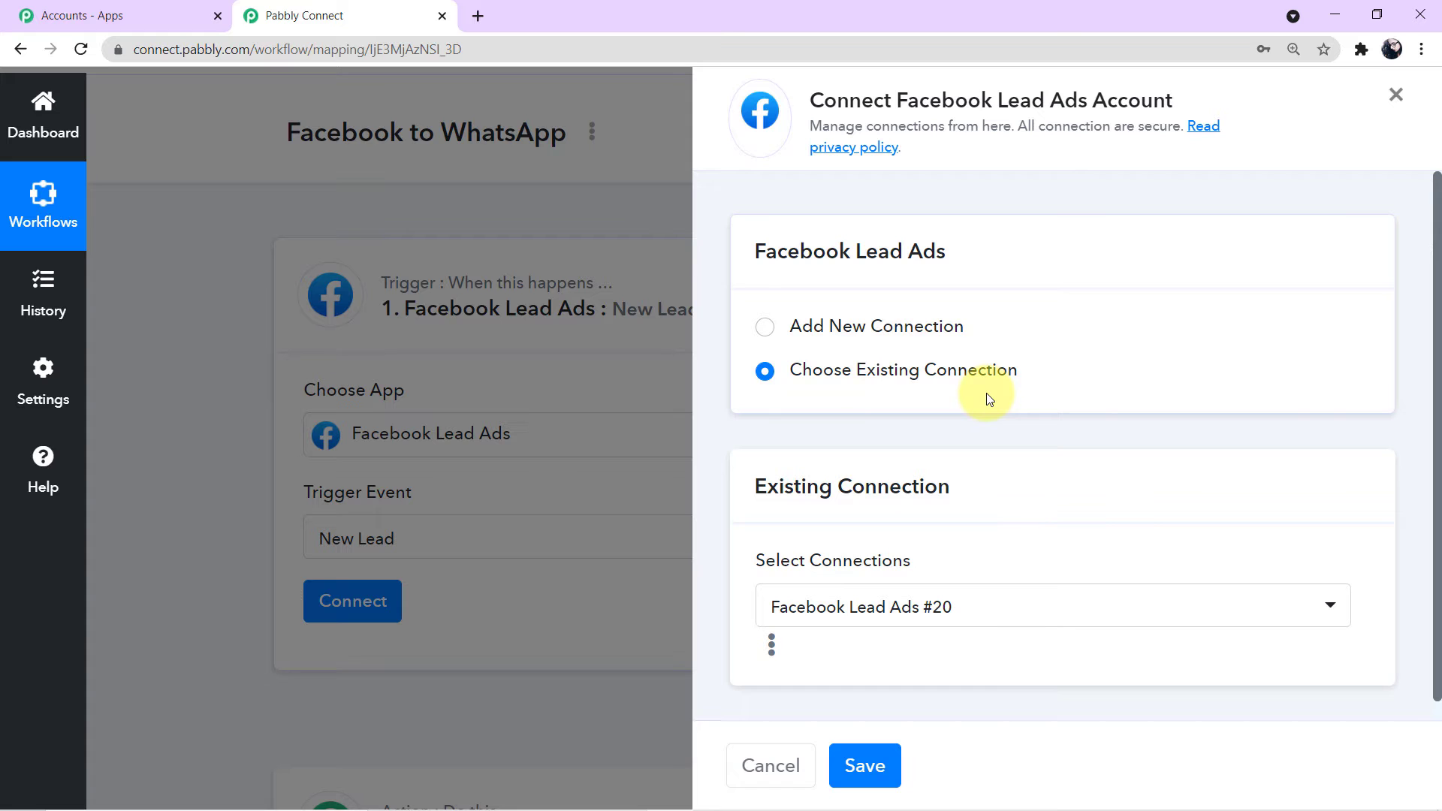
# Step: Add and authorize a new Facebook Lead Ads connection for the trigger
pyautogui.click(764, 328)
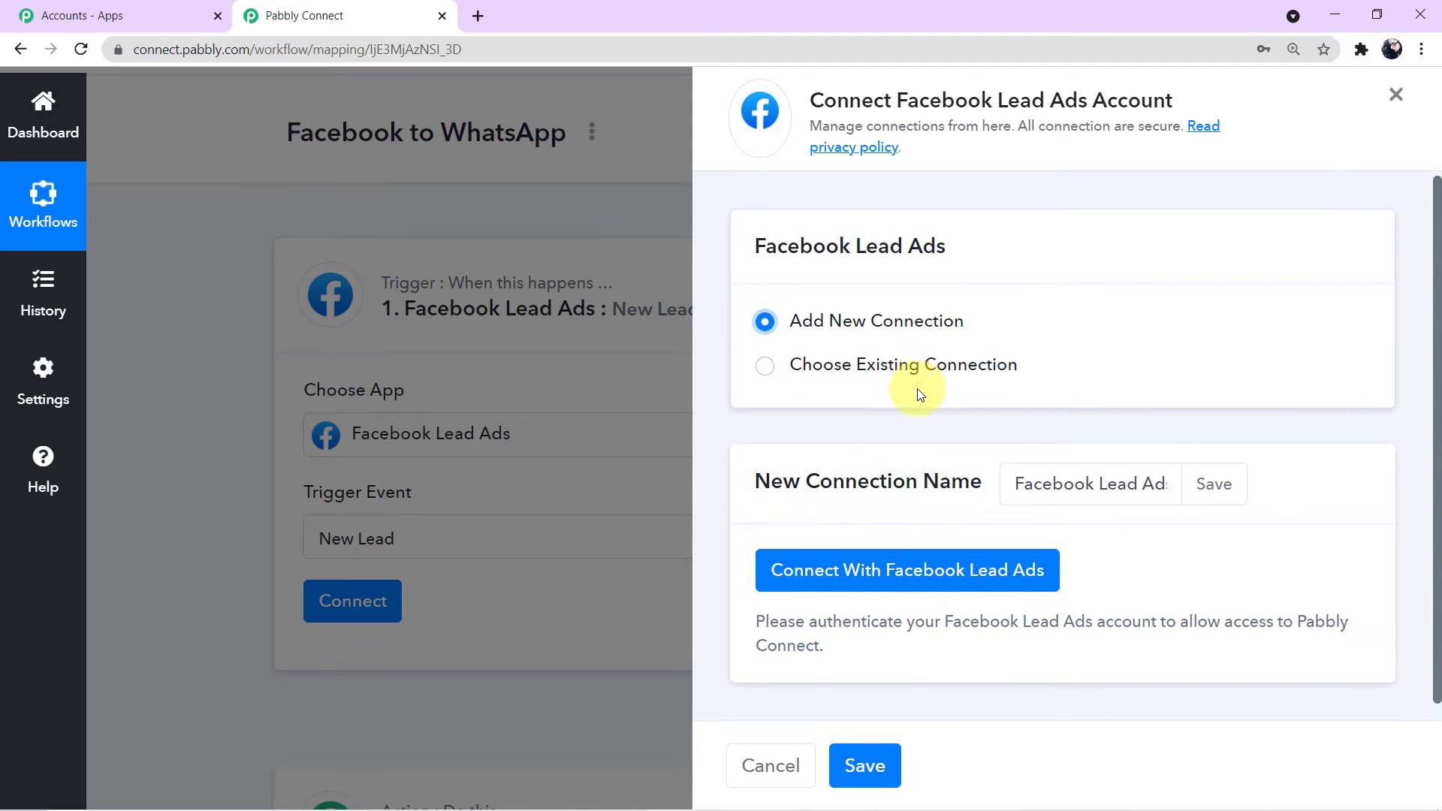
pyautogui.click(863, 555)
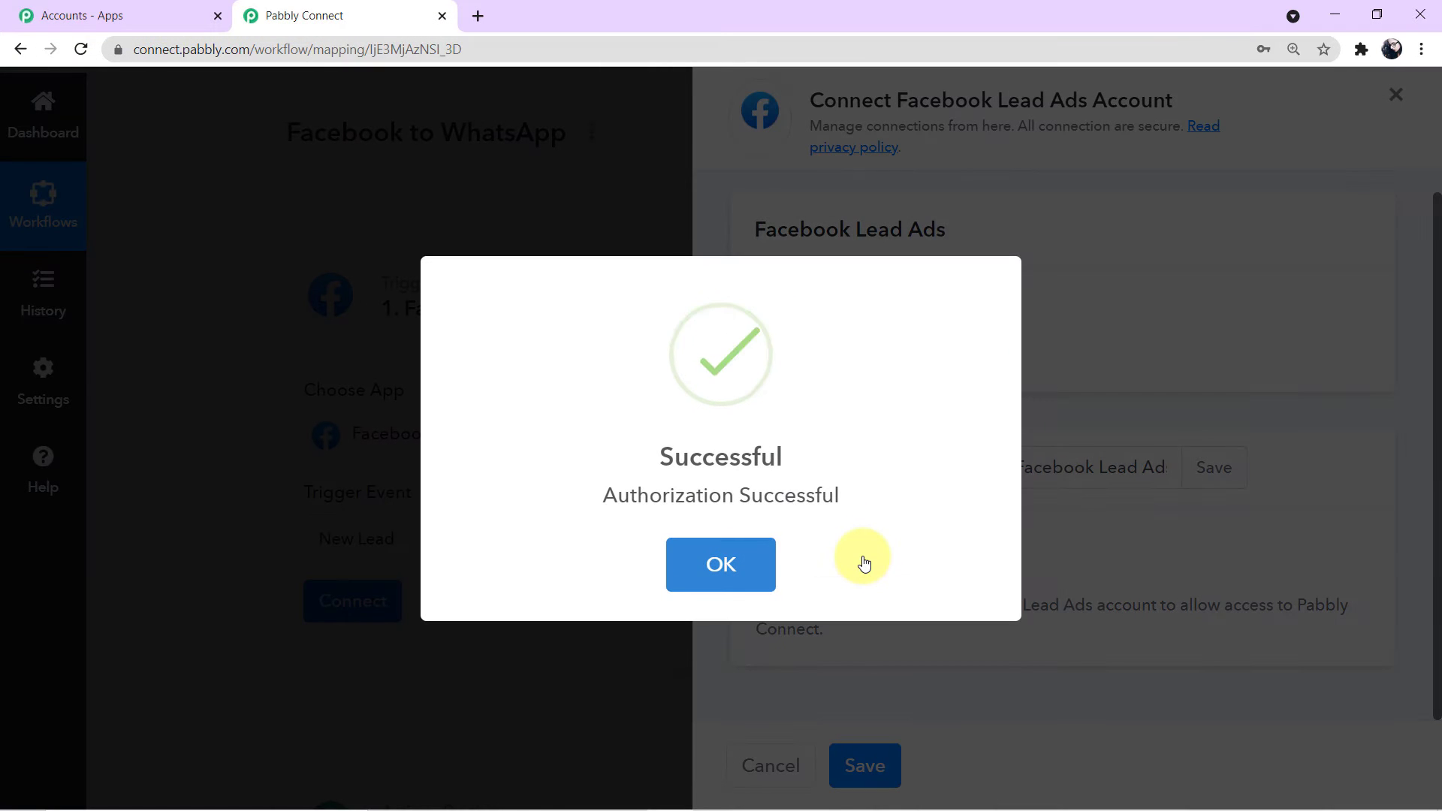
pyautogui.click(717, 564)
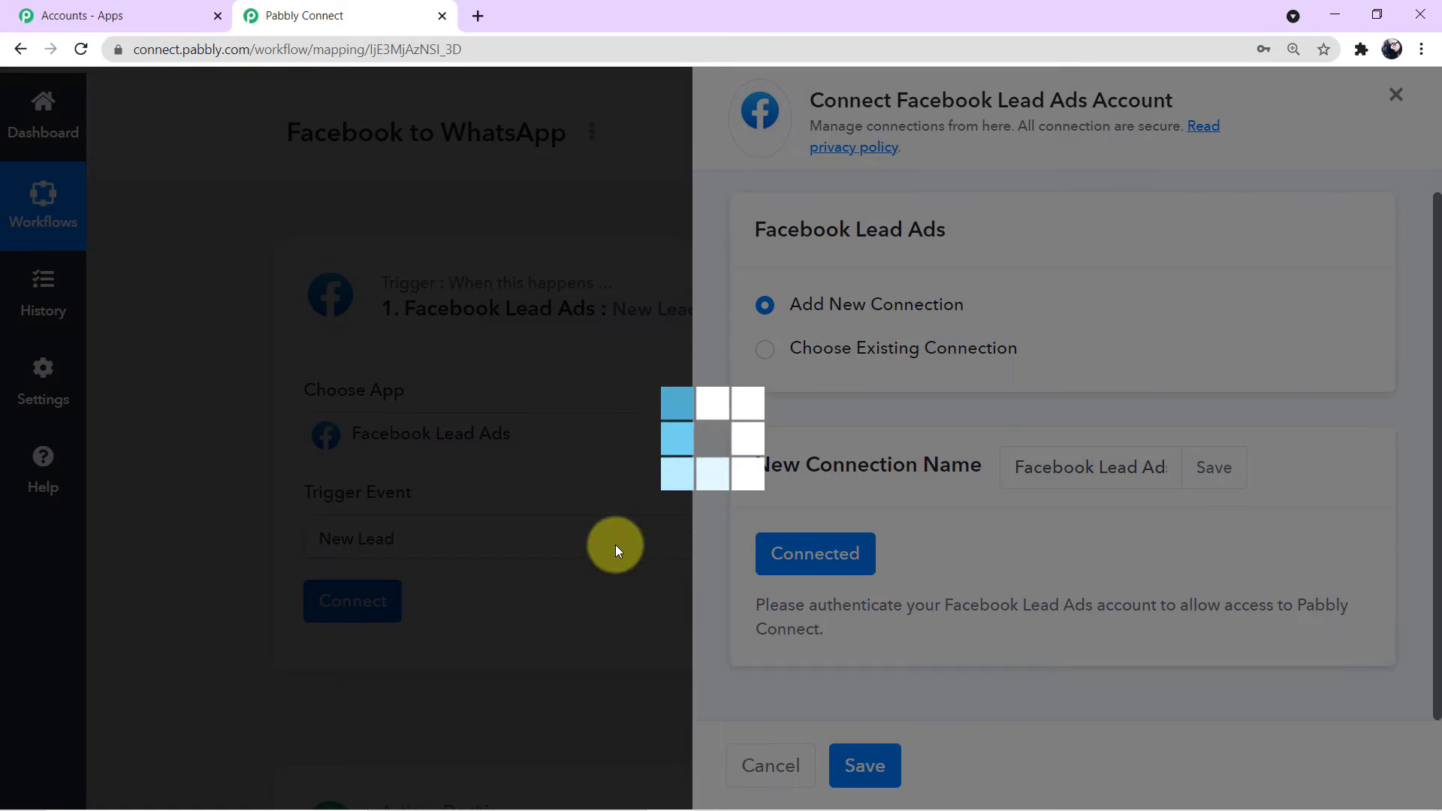
# Step: Review the Facebook page list, leaving Real Tech Merchant selected
pyautogui.scroll(-5, 1037, 461)
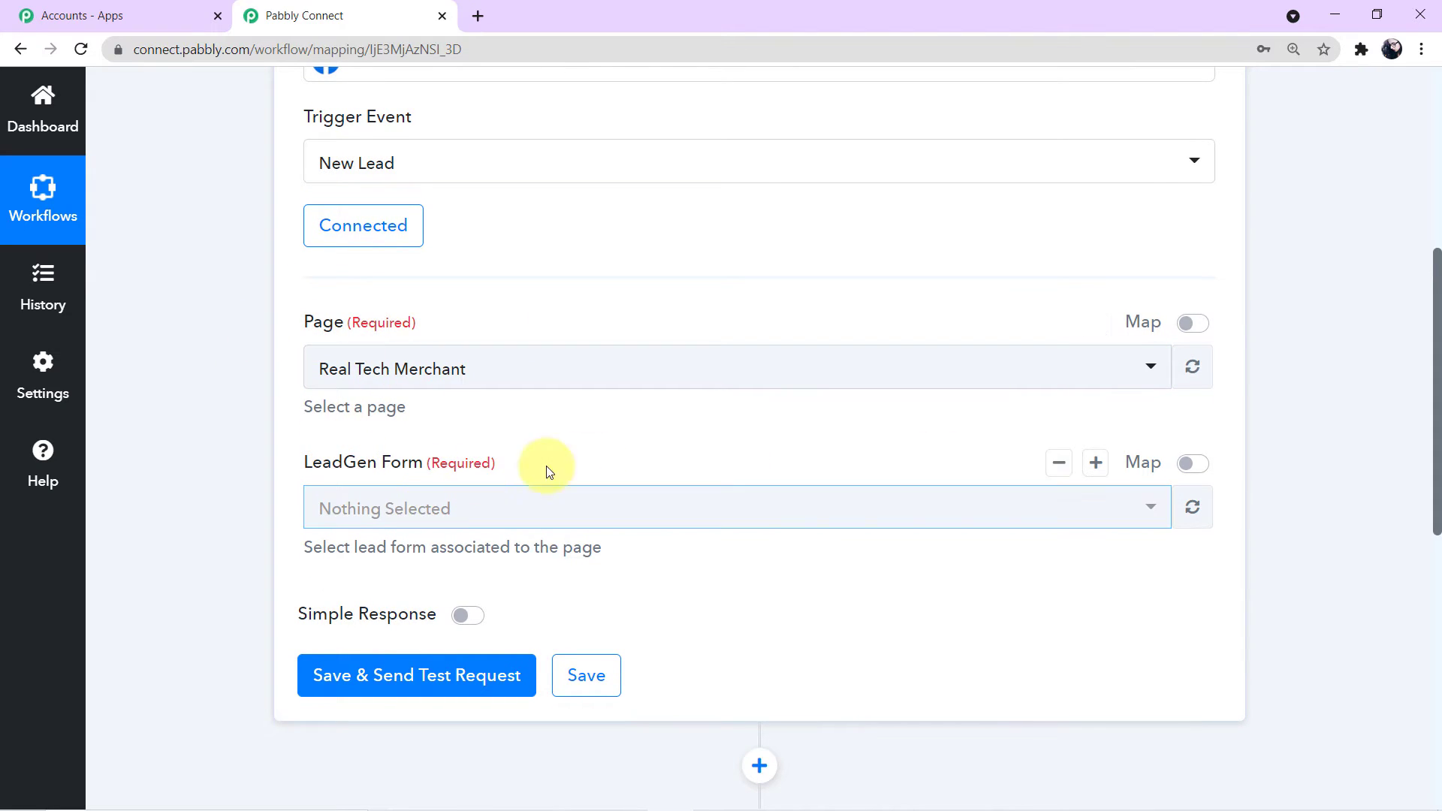
pyautogui.click(1133, 384)
pyautogui.scroll(-5, 799, 586)
pyautogui.scroll(-5, 799, 588)
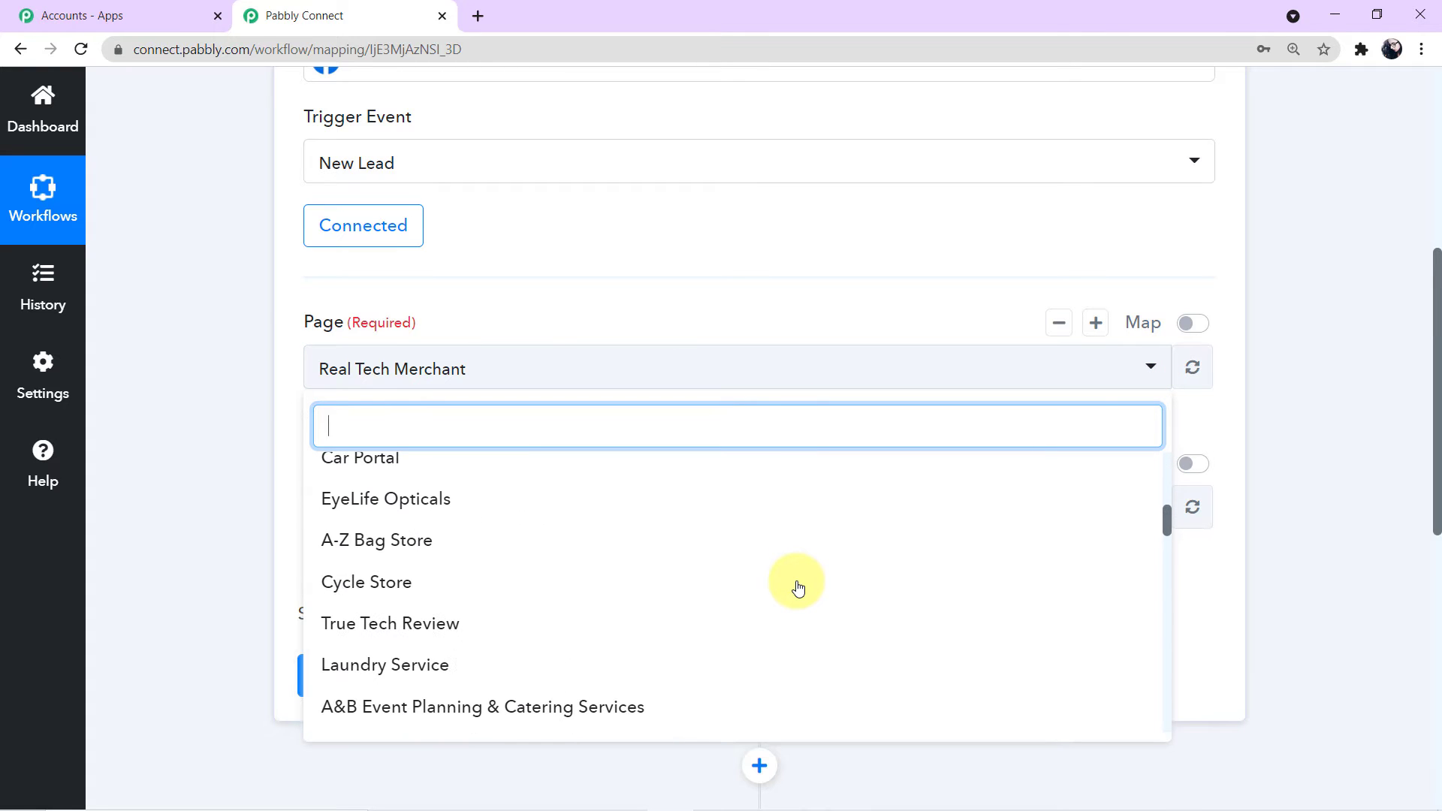
pyautogui.scroll(-1, 798, 588)
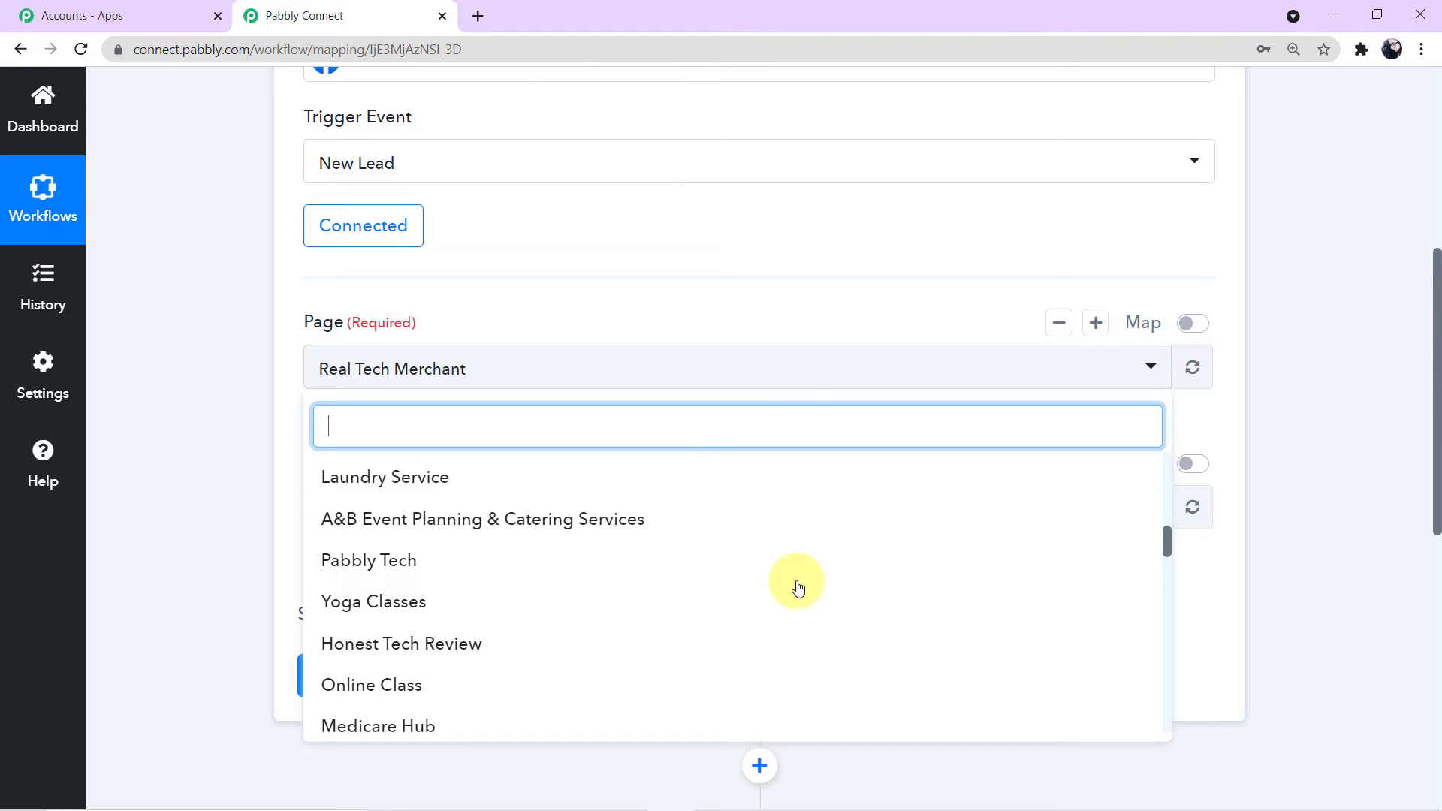
pyautogui.scroll(3, 799, 588)
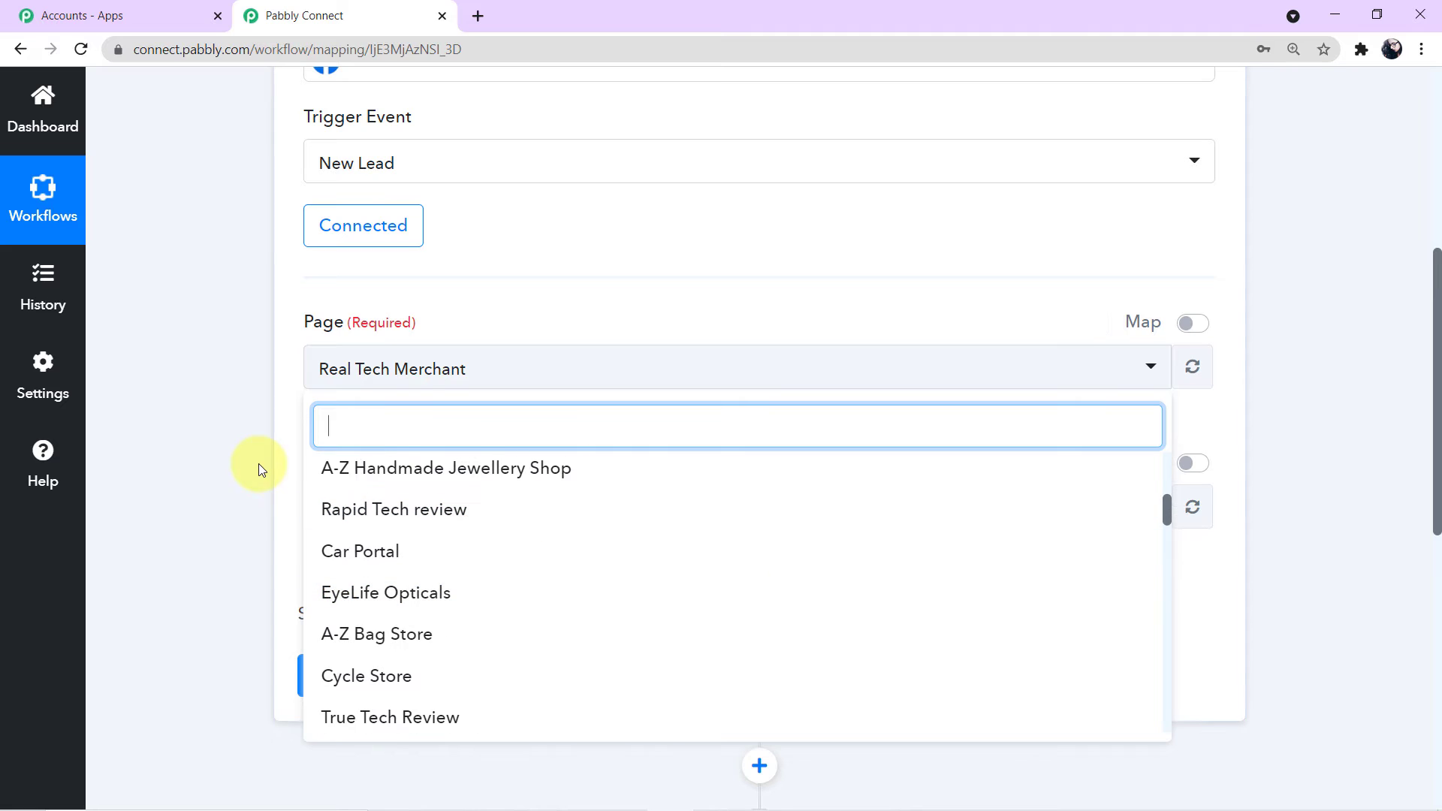
pyautogui.click(284, 461)
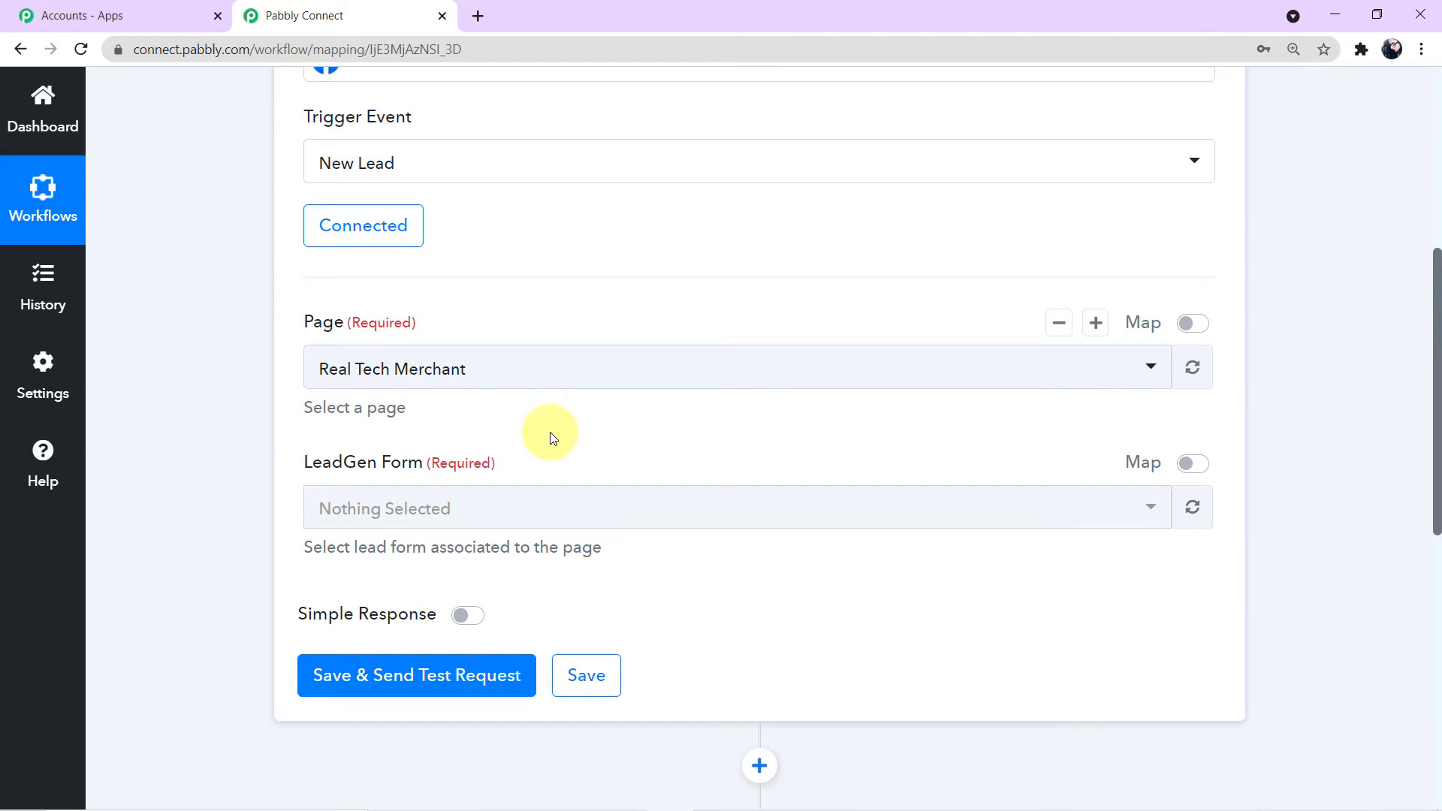
pyautogui.hotkey('alt', 'Tab')
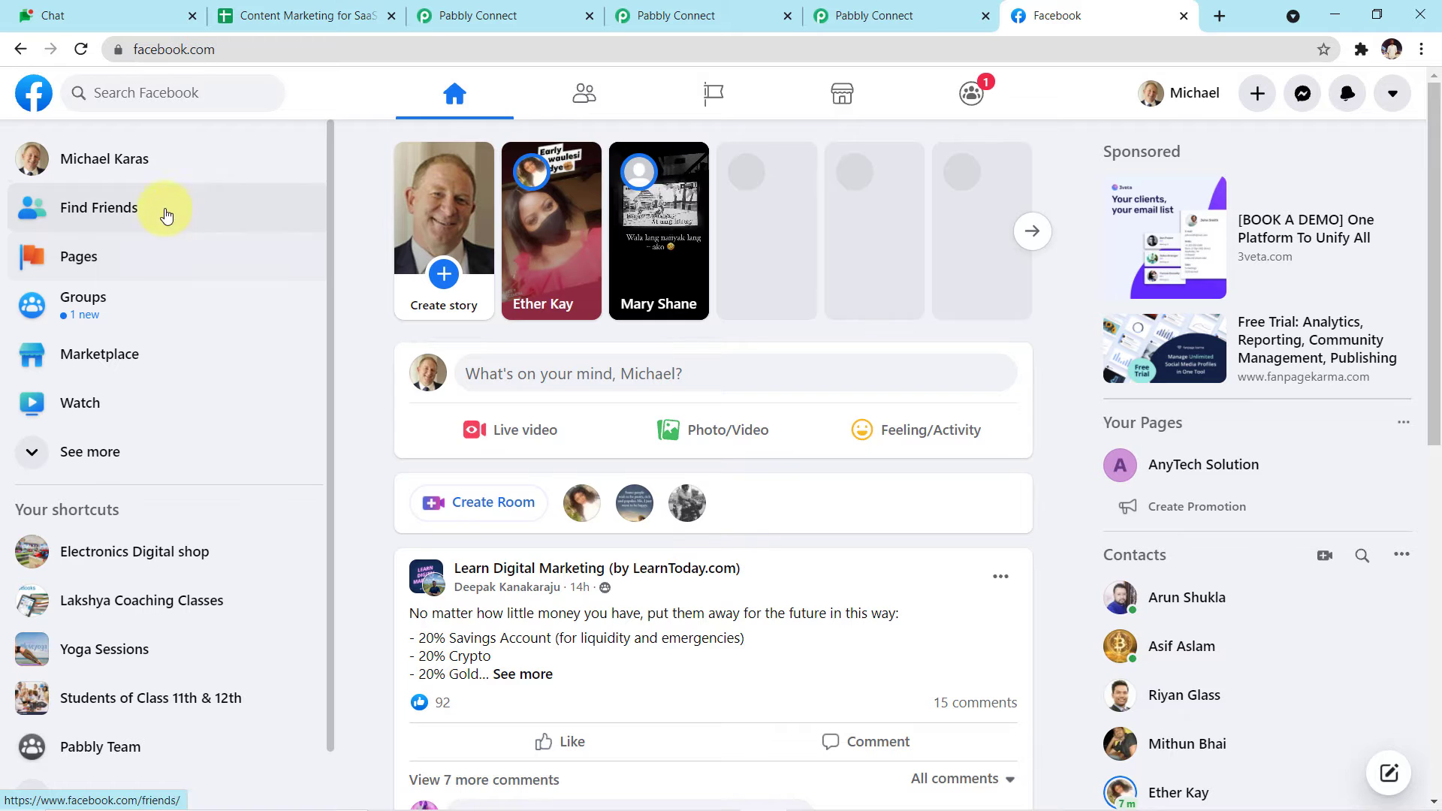
# Step: Find Amusement Park under Pages you manage and open it
pyautogui.click(100, 259)
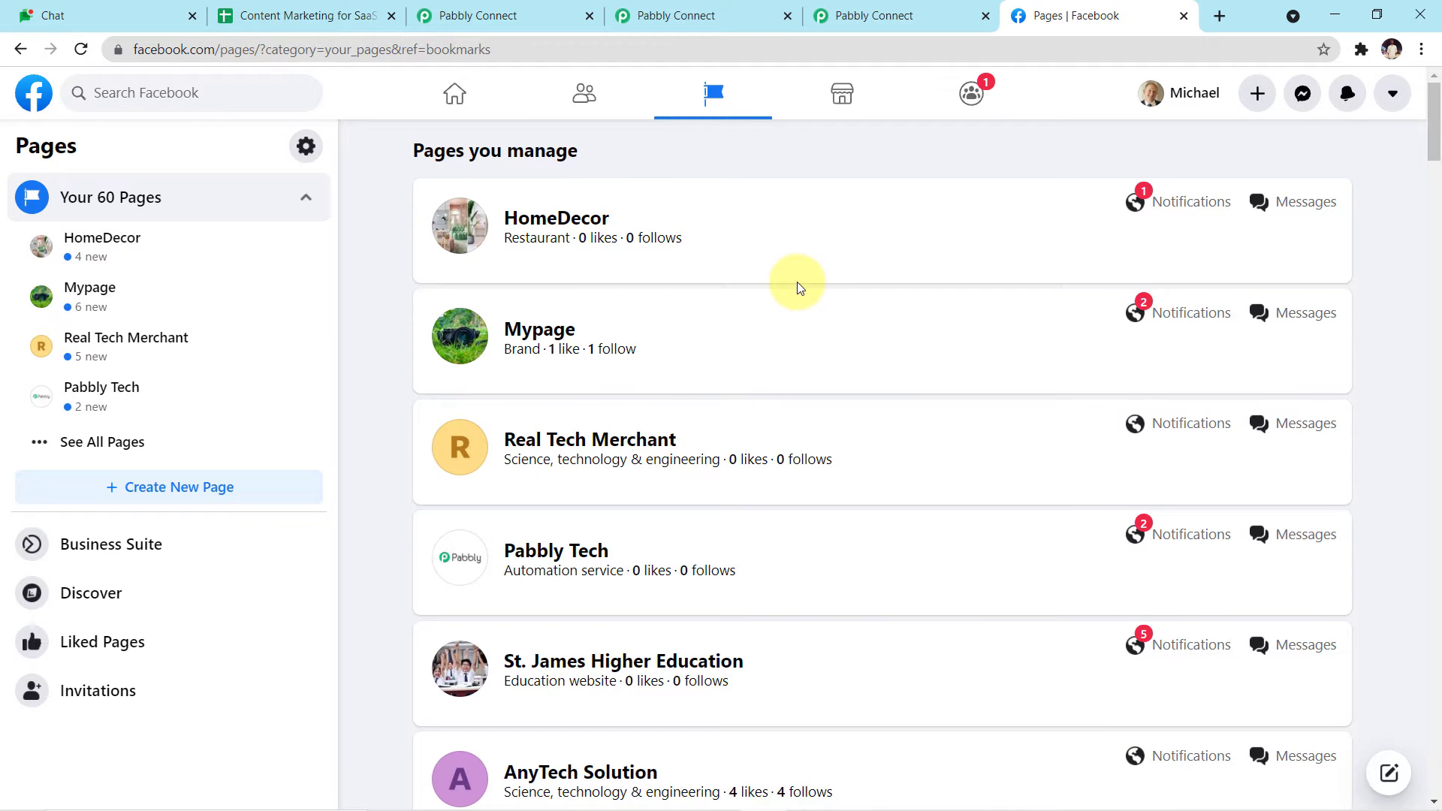
pyautogui.scroll(-2, 796, 282)
pyautogui.scroll(2, 796, 281)
pyautogui.scroll(-9, 798, 287)
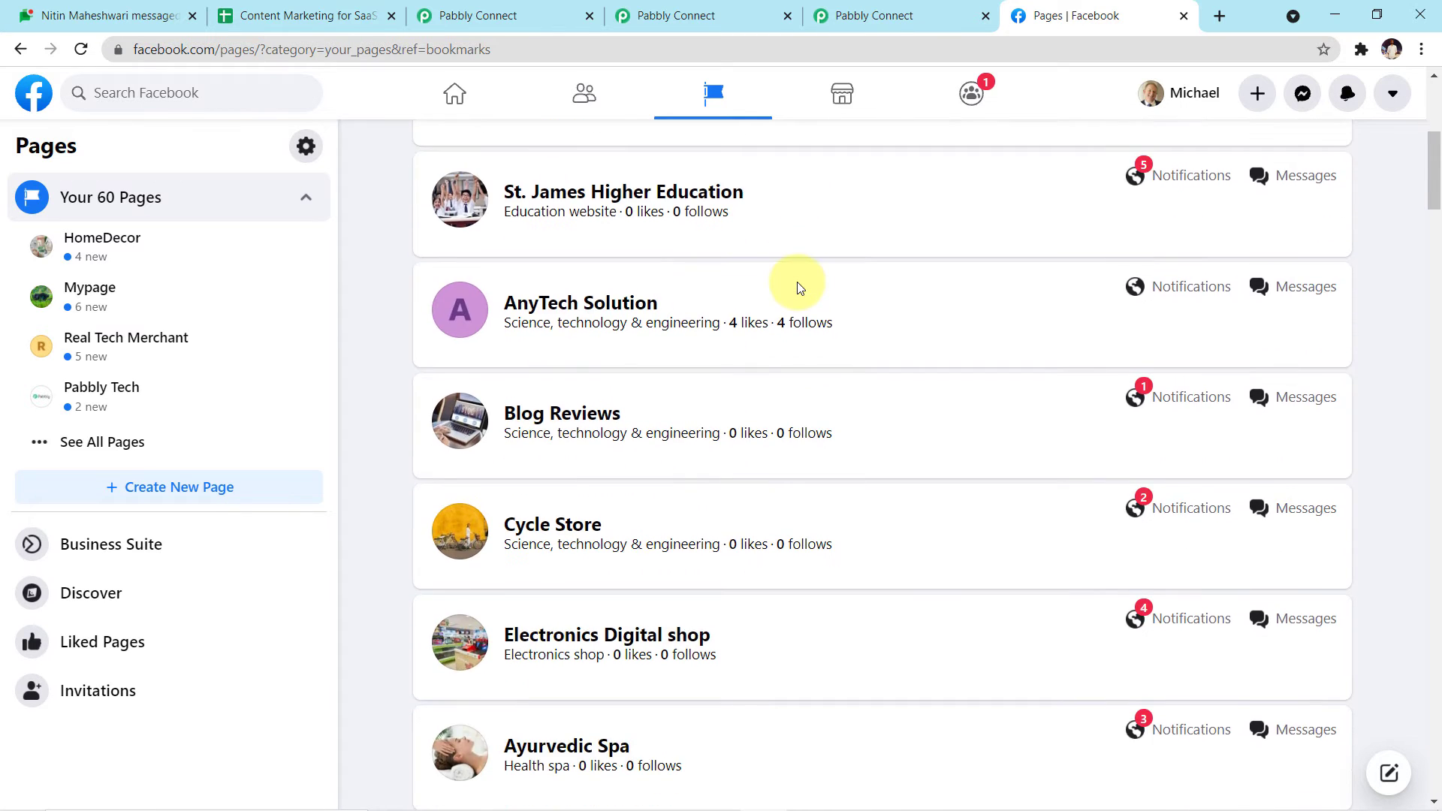
pyautogui.scroll(-10, 798, 287)
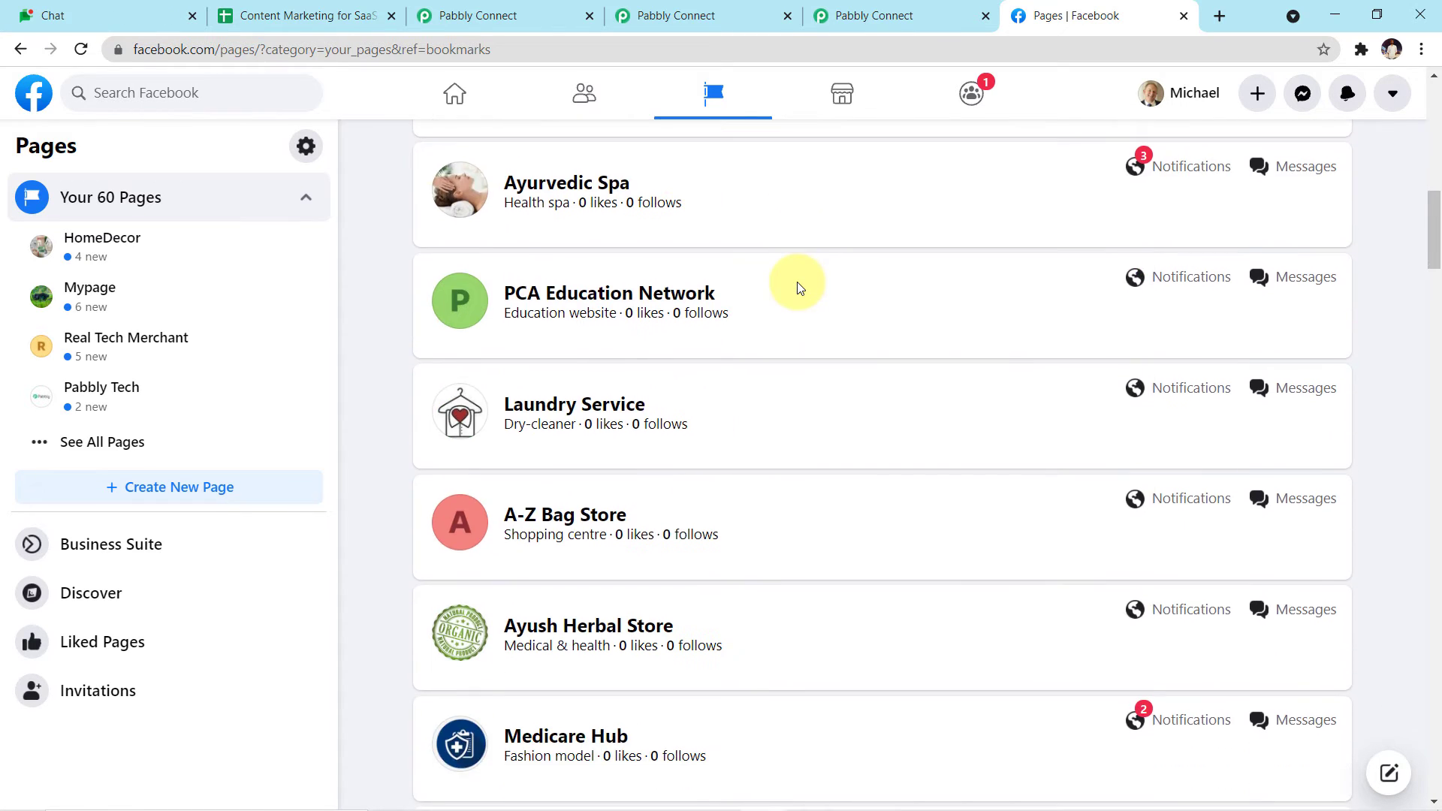
pyautogui.scroll(-10, 798, 288)
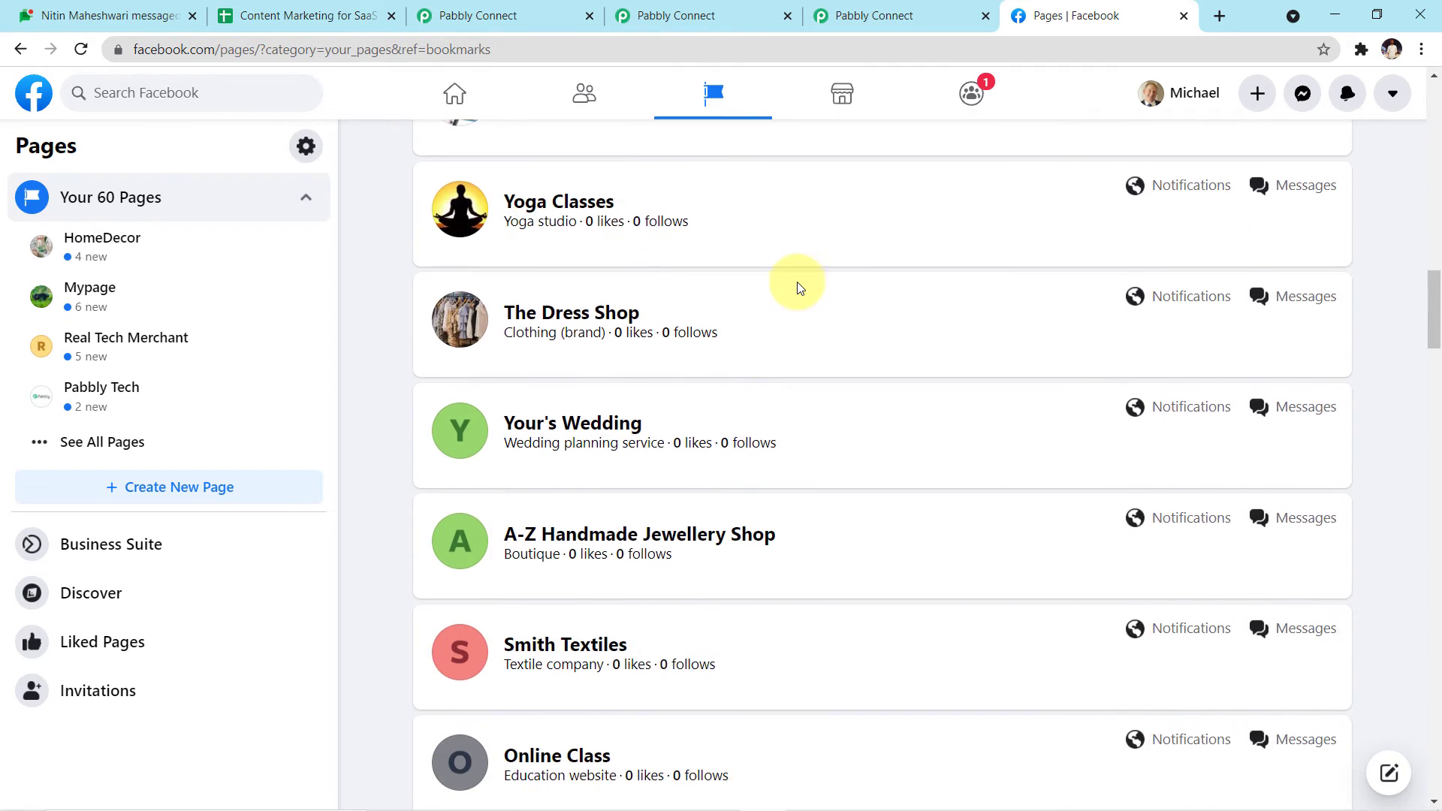
pyautogui.scroll(-11, 798, 288)
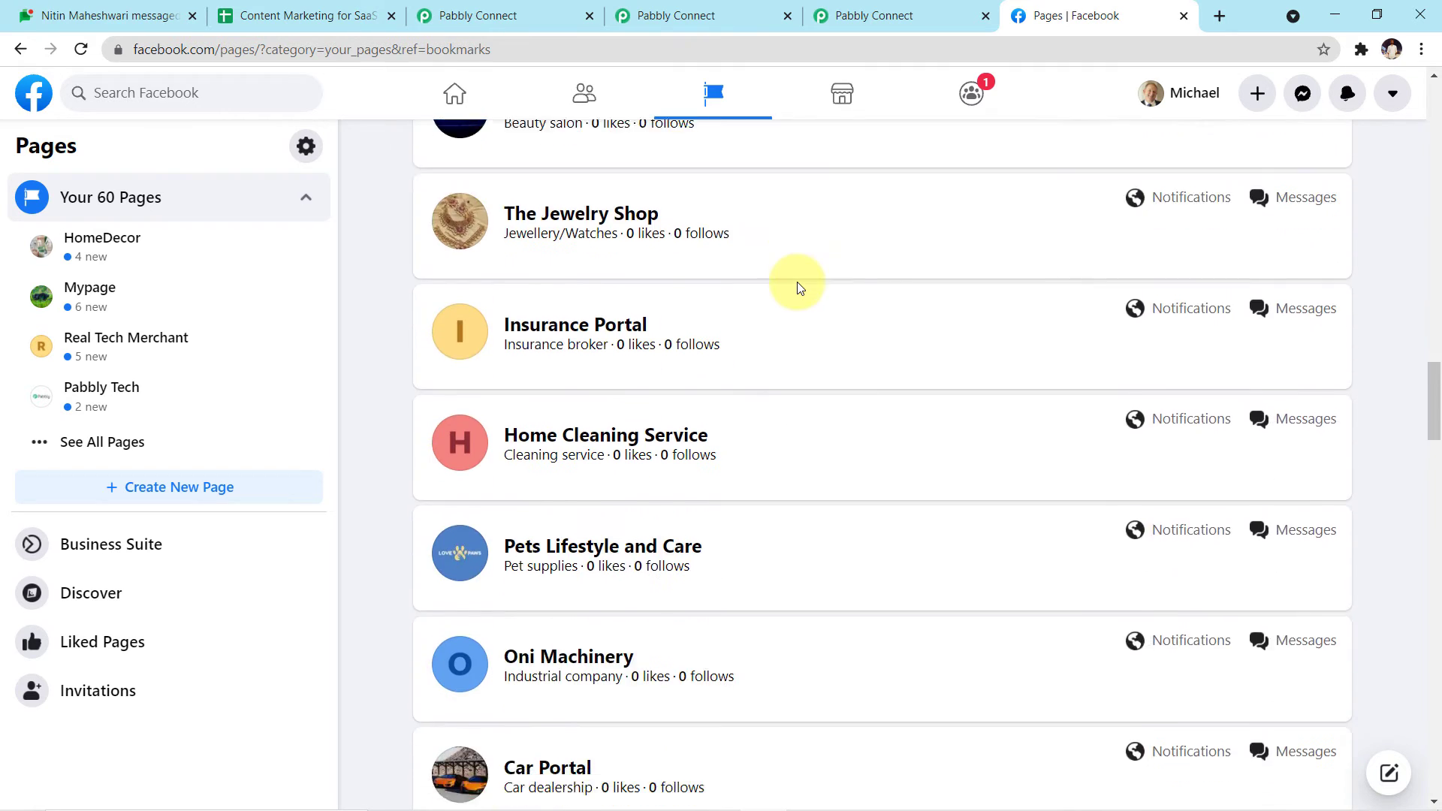
pyautogui.scroll(-10, 798, 288)
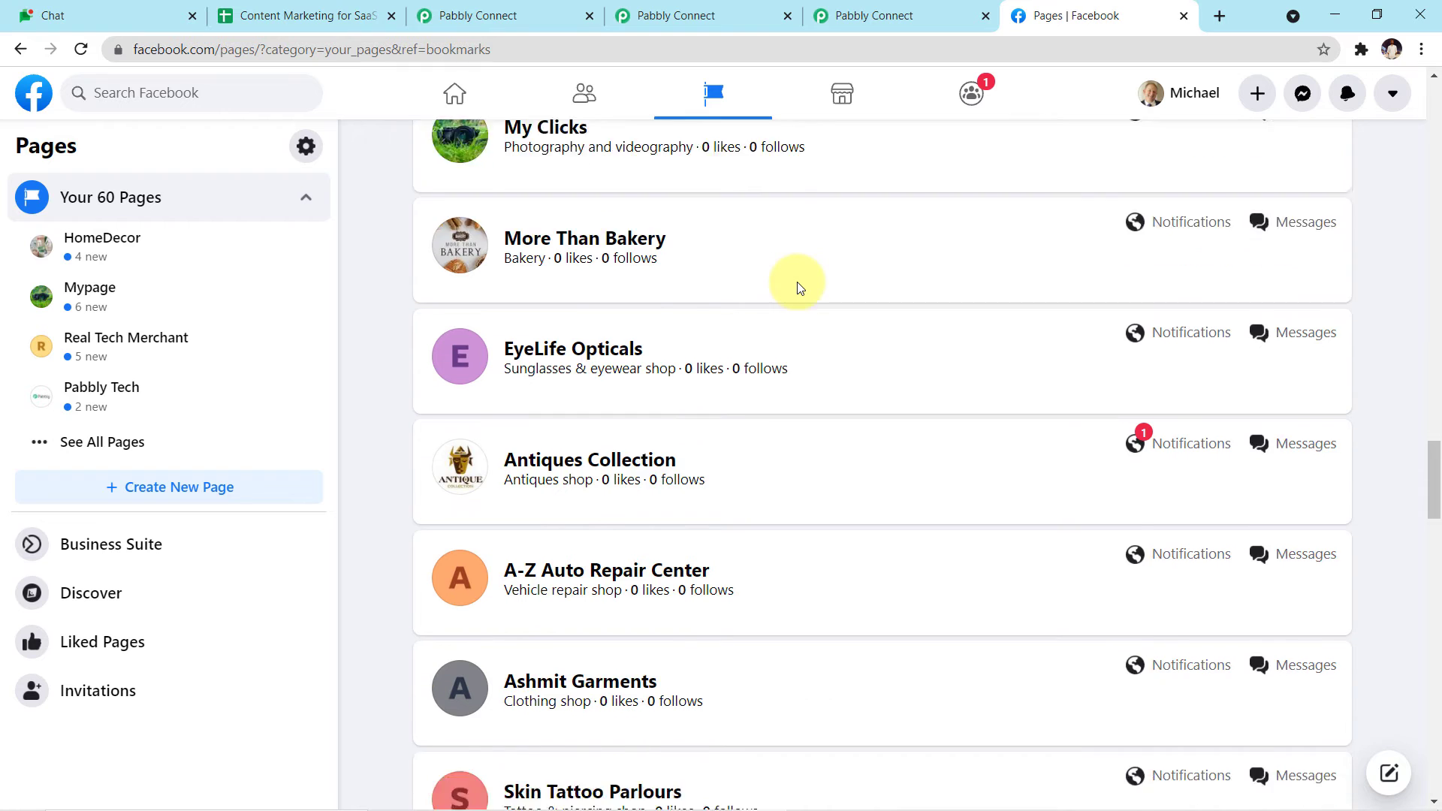
pyautogui.scroll(-10, 798, 287)
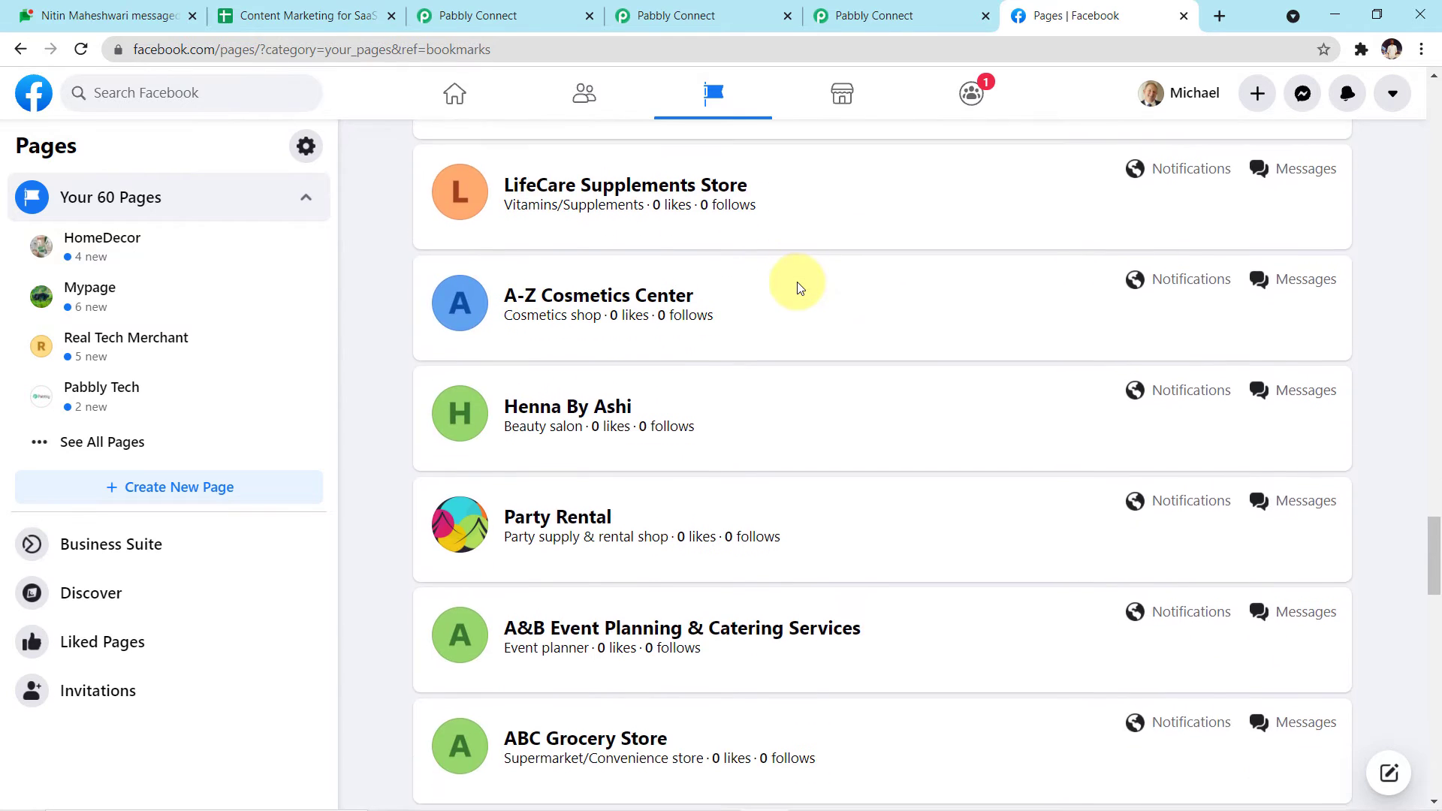
pyautogui.scroll(-10, 798, 288)
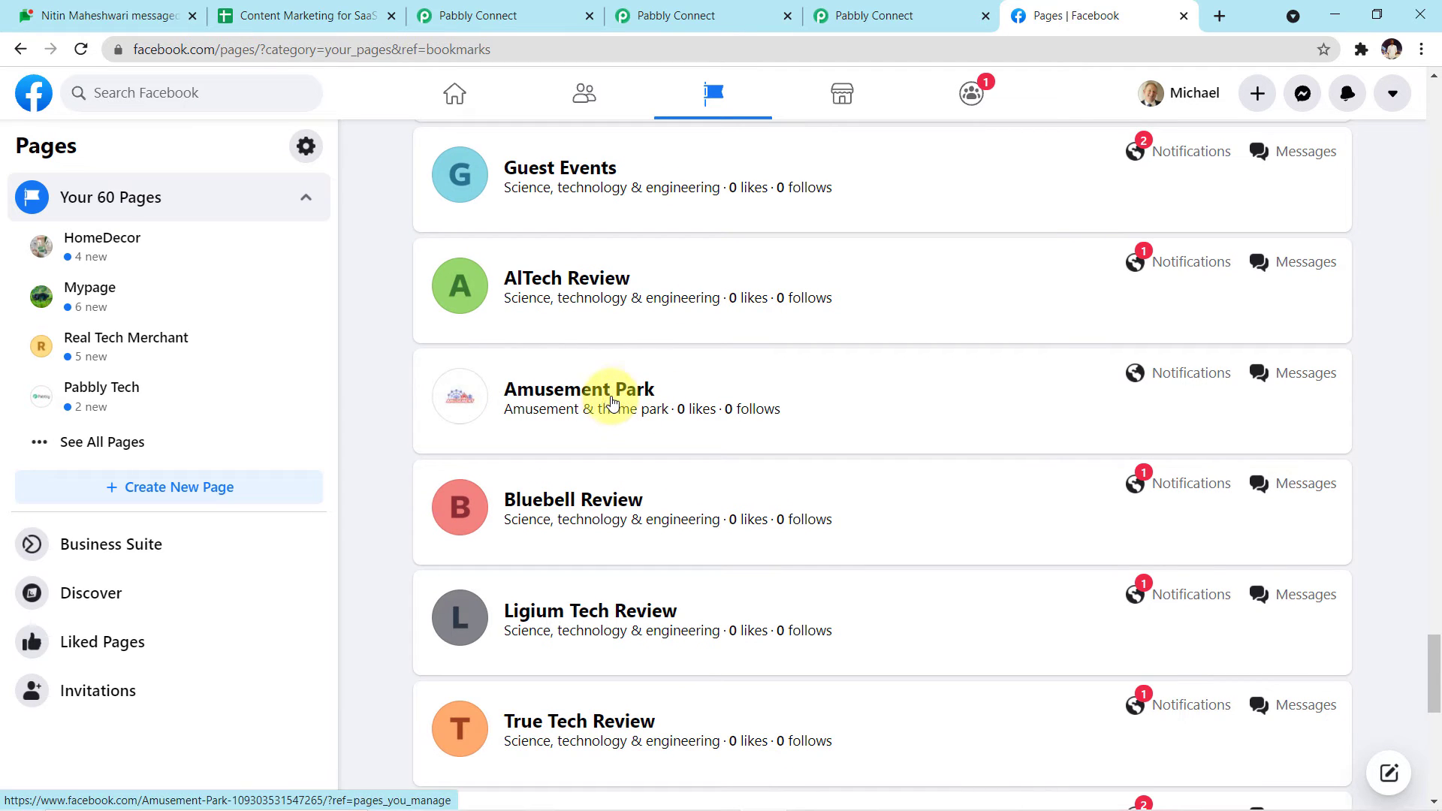
pyautogui.click(616, 398)
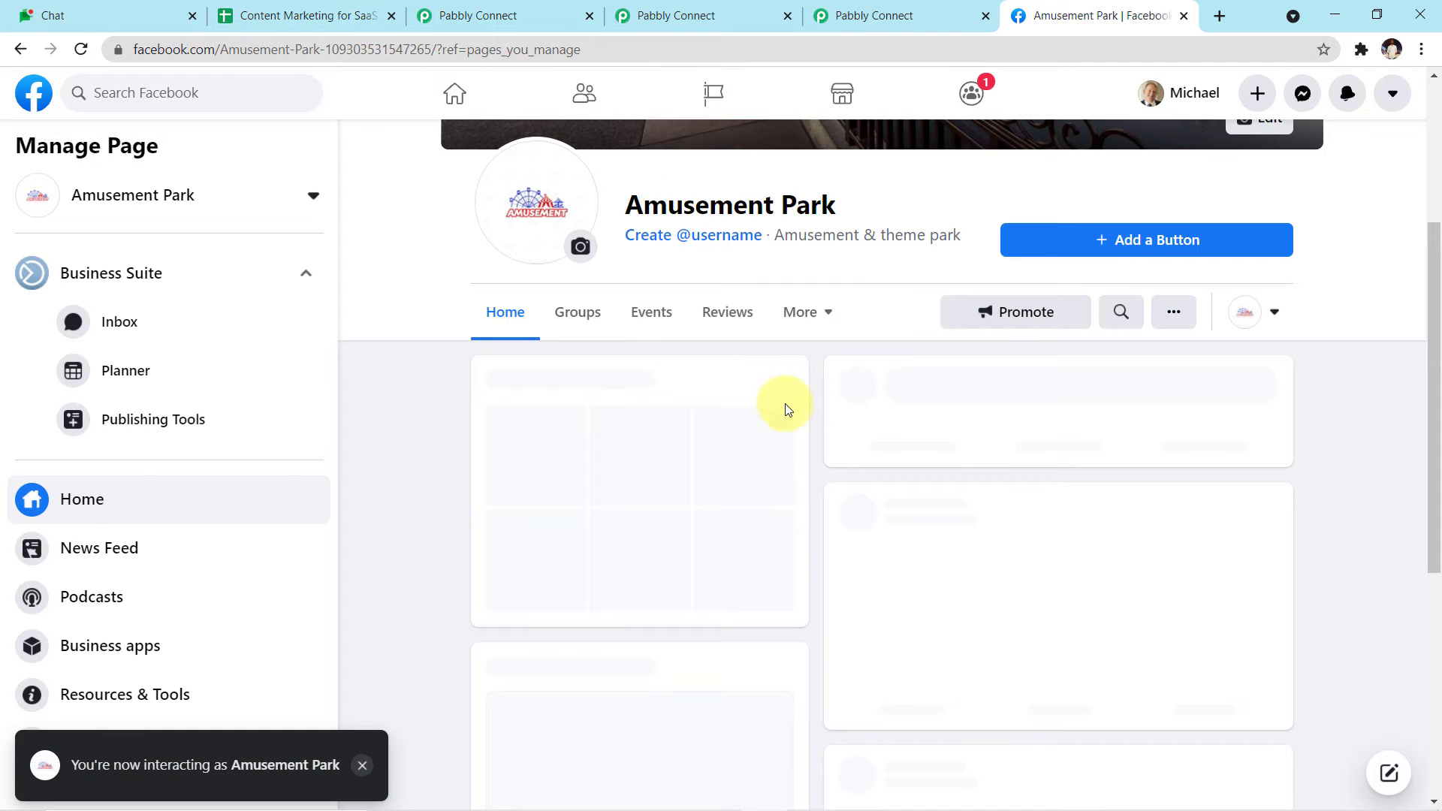
# Step: Scroll through the Amusement Park page to inspect it
pyautogui.scroll(4, 889, 430)
pyautogui.scroll(-4, 889, 430)
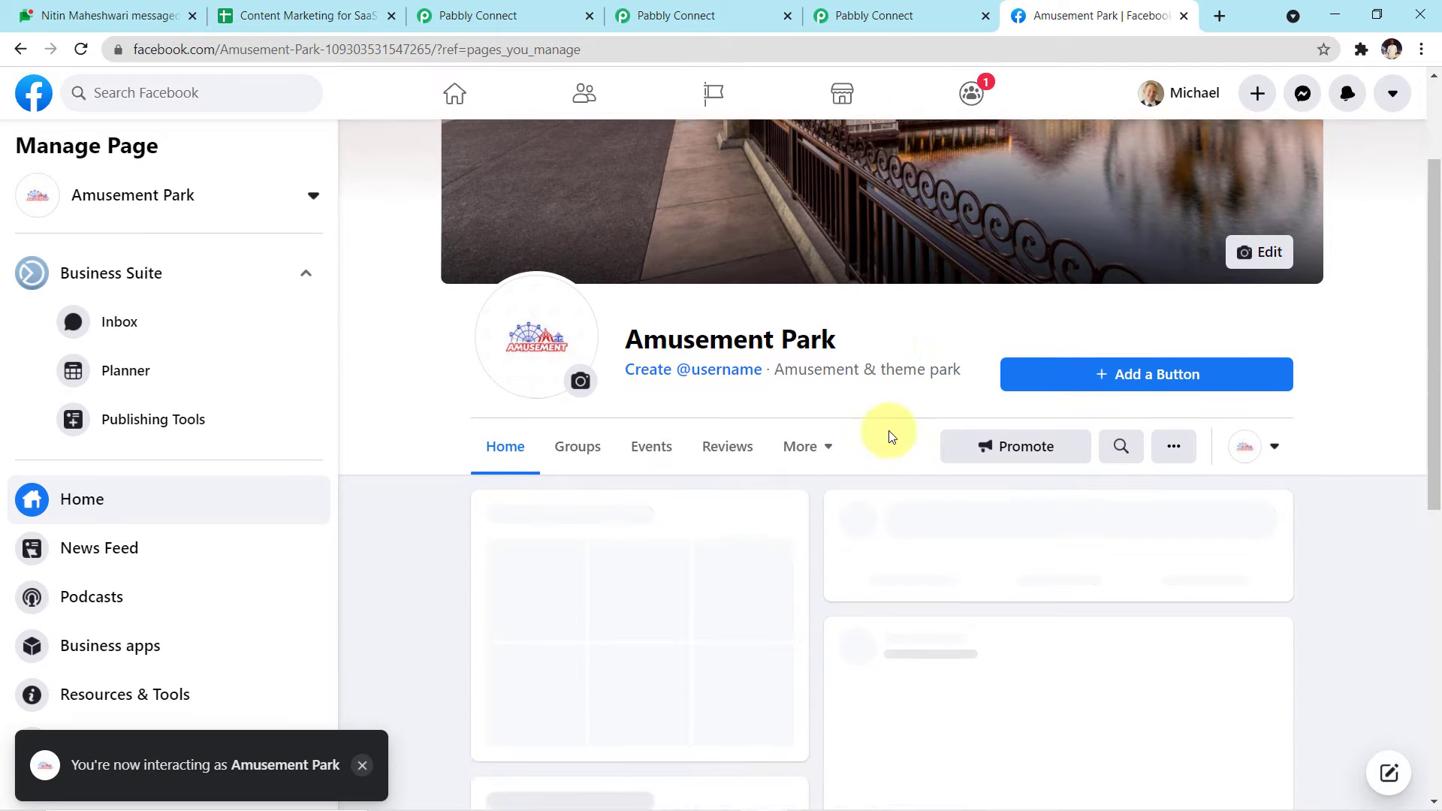
pyautogui.scroll(4, 889, 435)
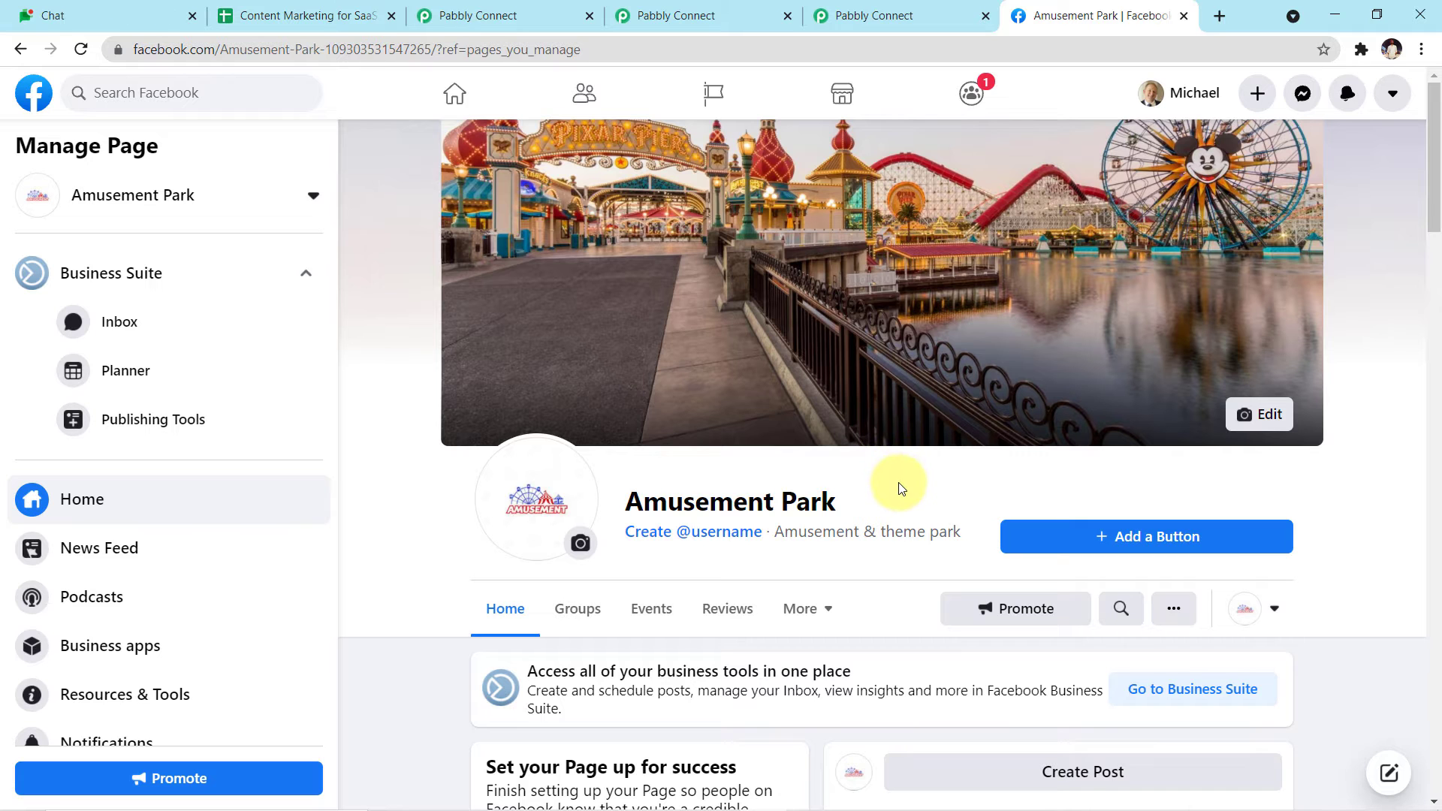
pyautogui.scroll(-4, 894, 476)
pyautogui.scroll(-12, 898, 482)
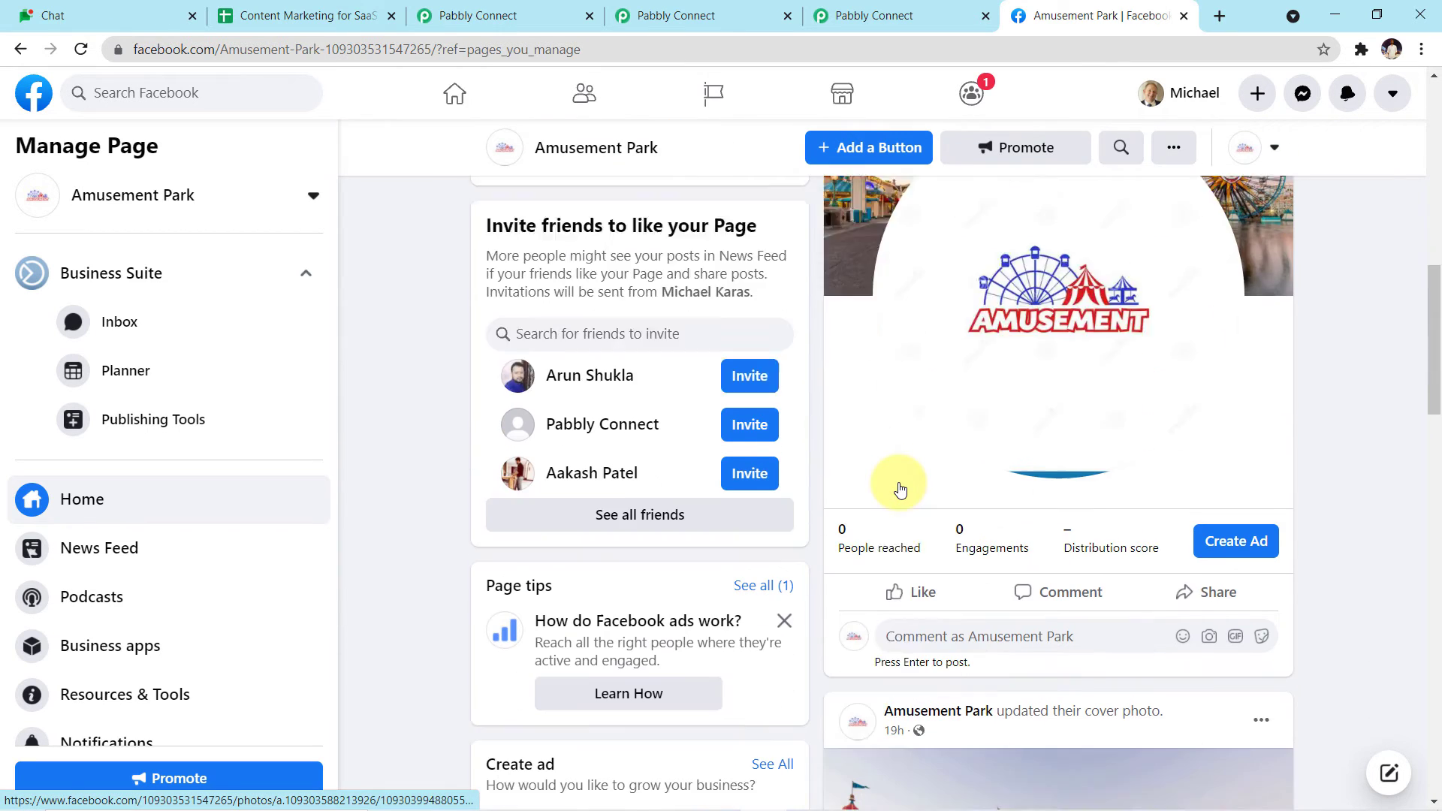
pyautogui.scroll(13, 838, 557)
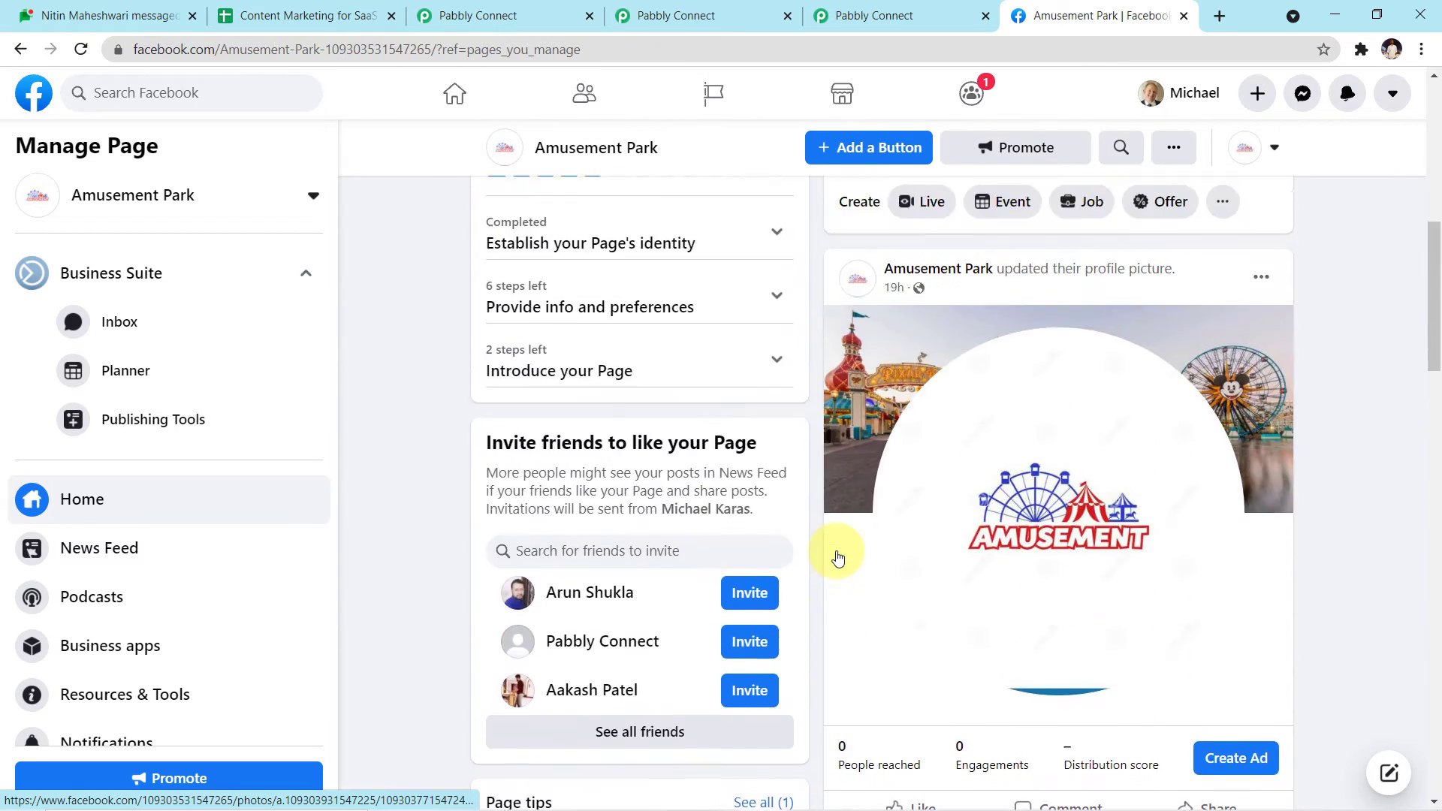
pyautogui.scroll(3, 838, 556)
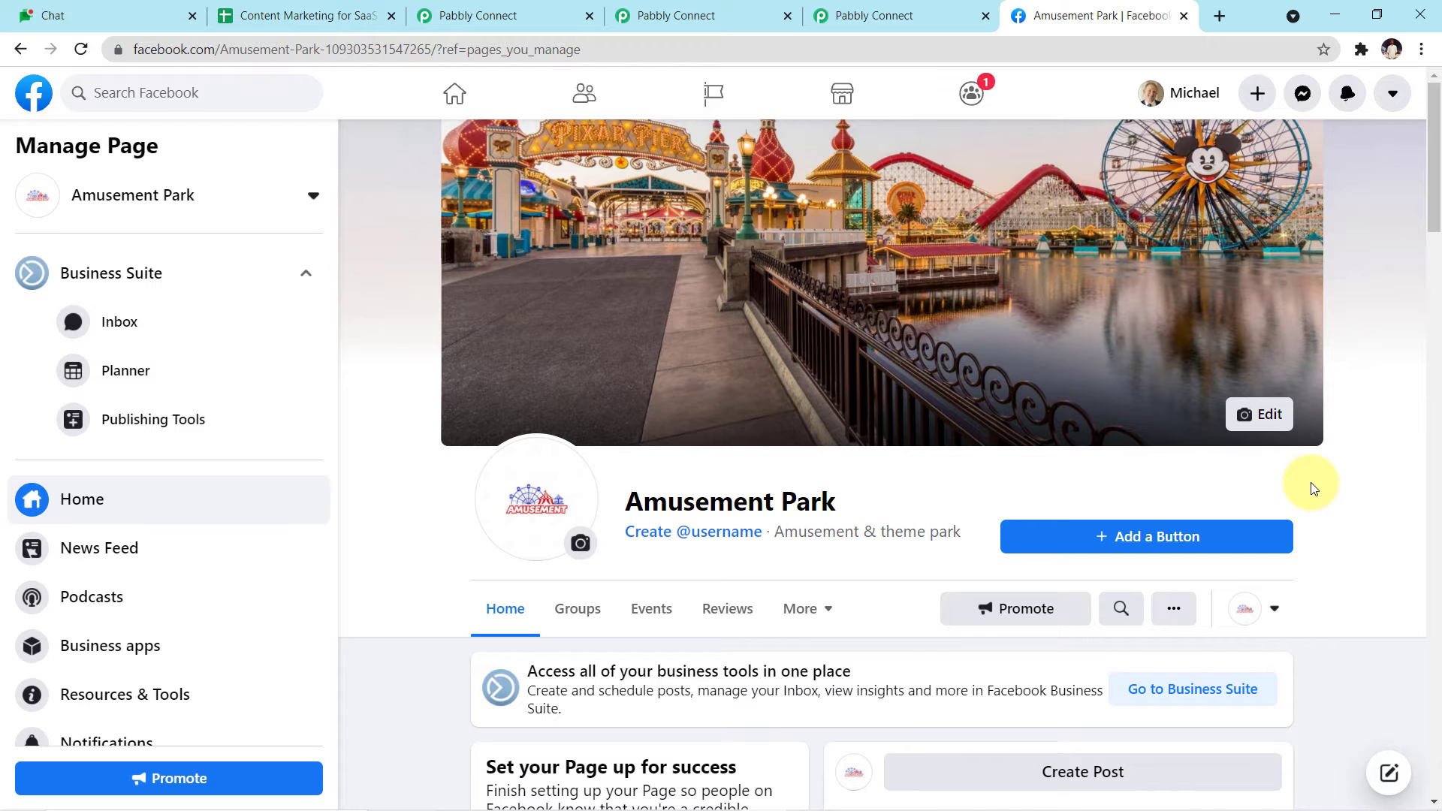
pyautogui.scroll(-4, 1313, 488)
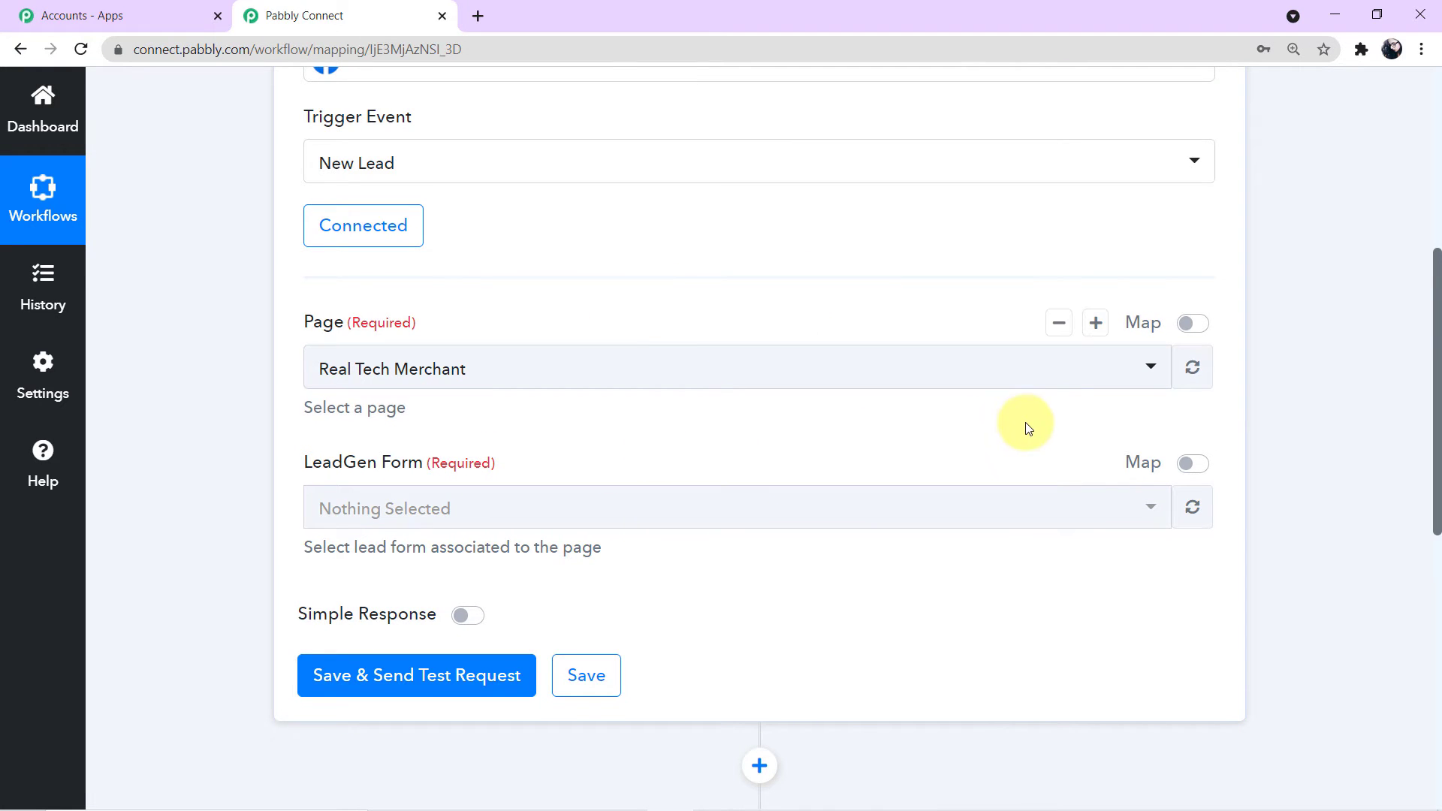
# Step: Set the trigger page to Amusement Park via an 'am' search and save the trigger
pyautogui.click(1154, 375)
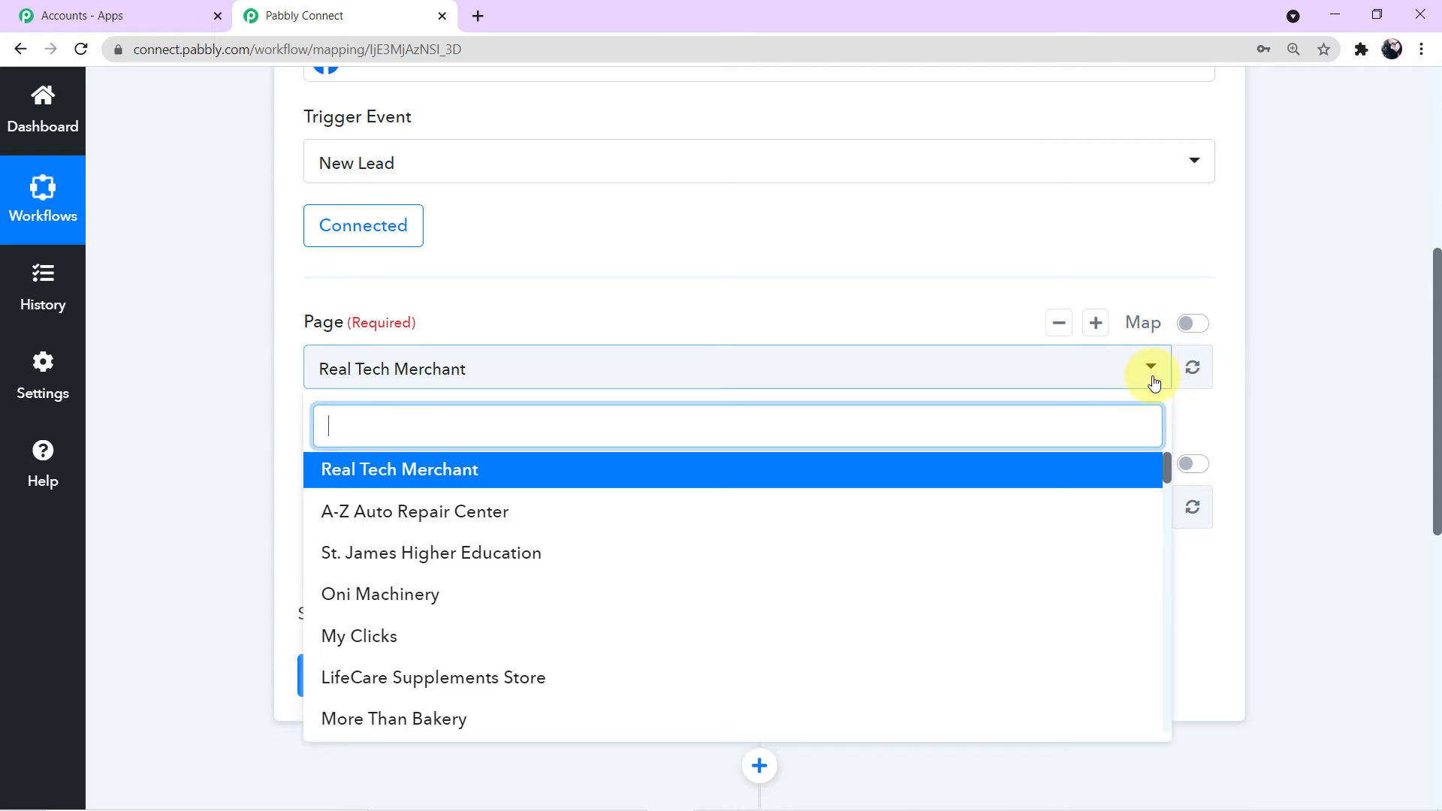
pyautogui.scroll(-3, 801, 535)
pyautogui.scroll(-3, 801, 534)
pyautogui.scroll(3, 801, 534)
pyautogui.write('am')
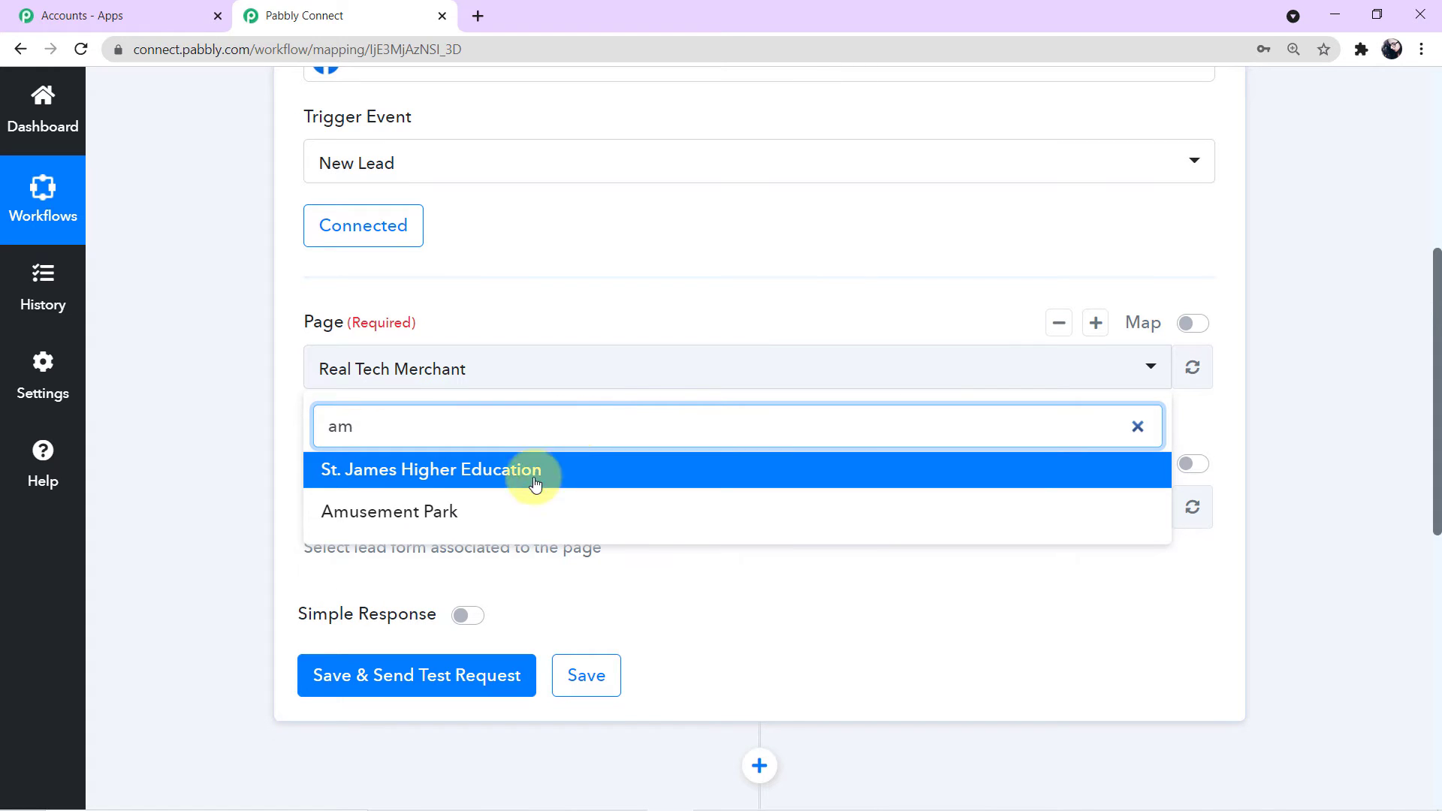
pyautogui.click(499, 513)
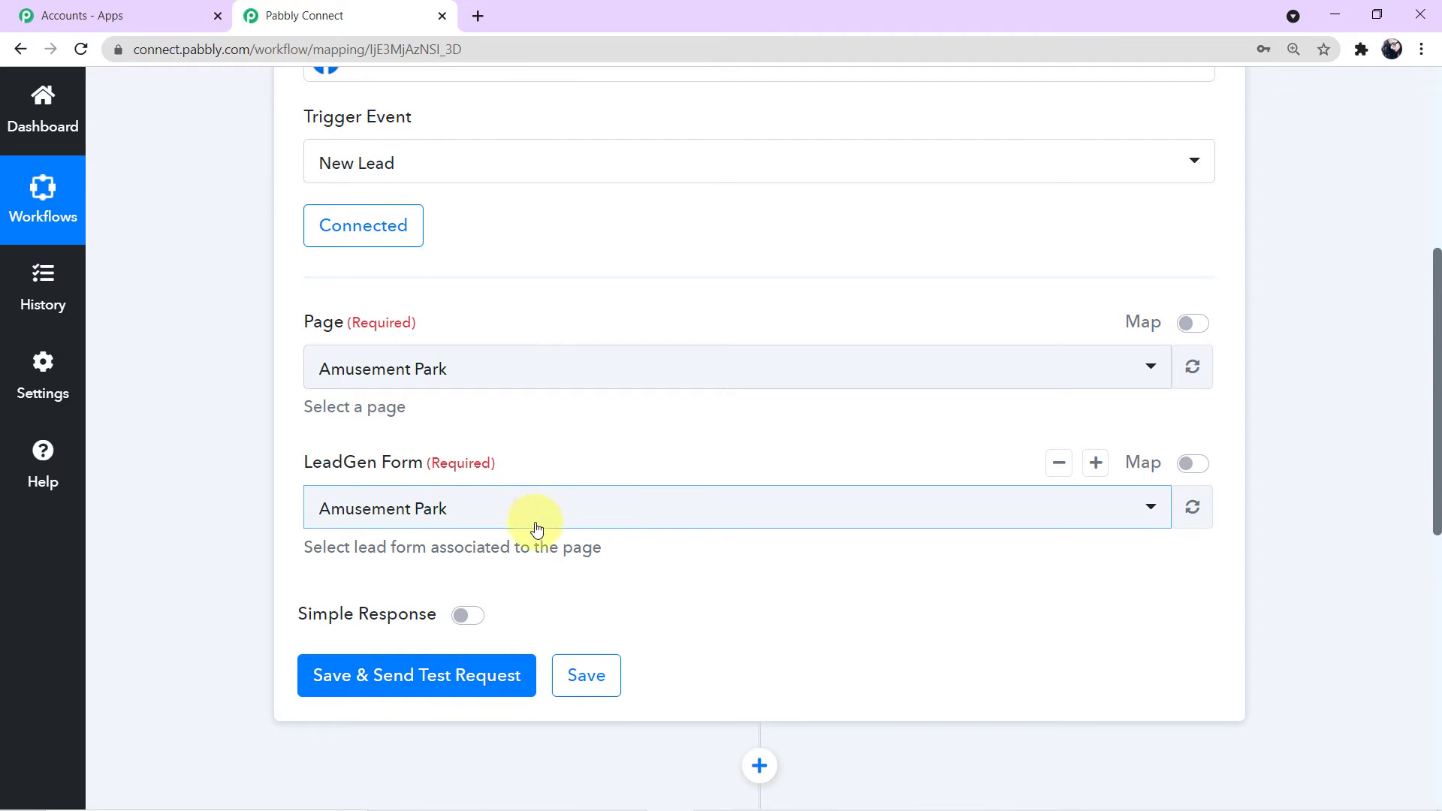
pyautogui.click(603, 700)
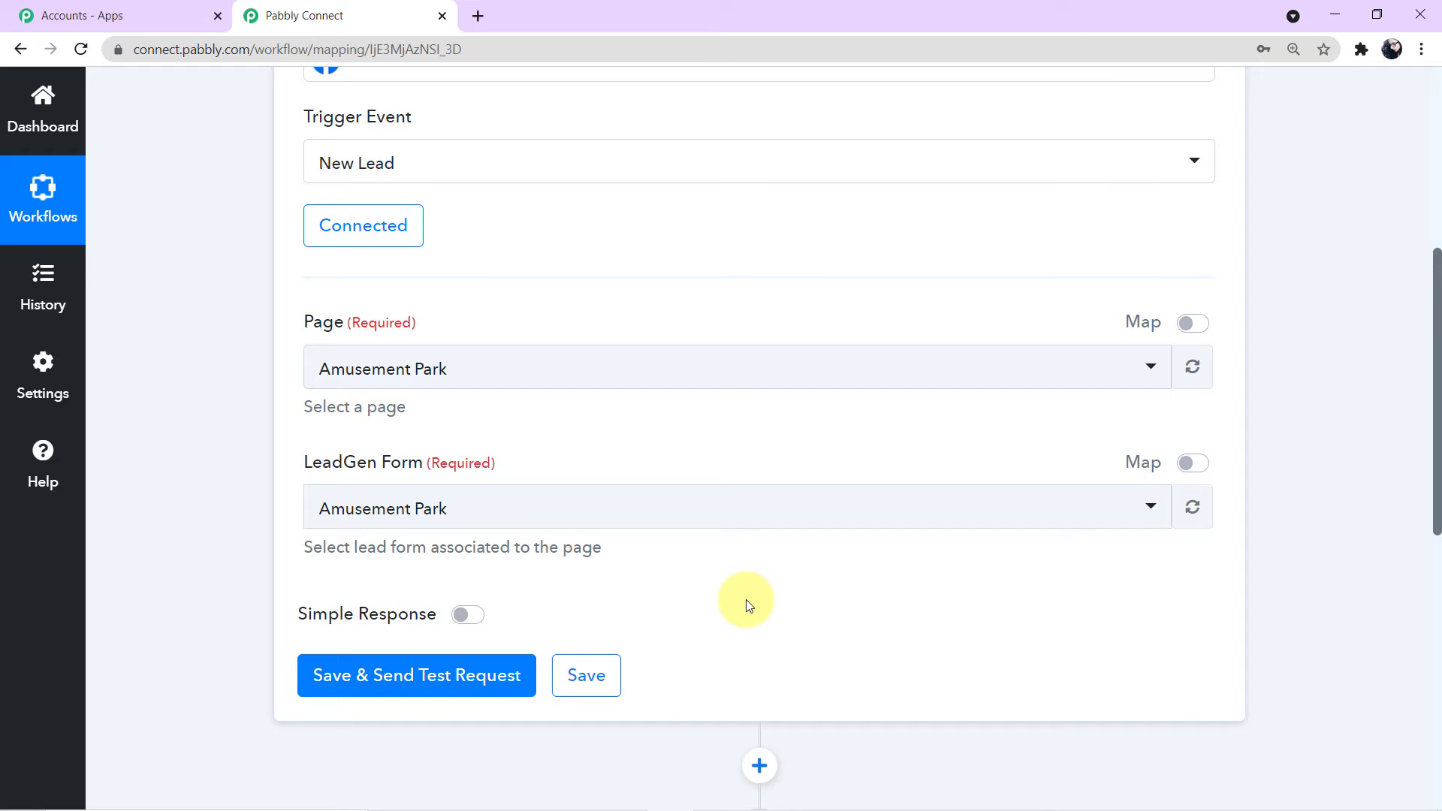
pyautogui.hotkey('alt', 'Tab')
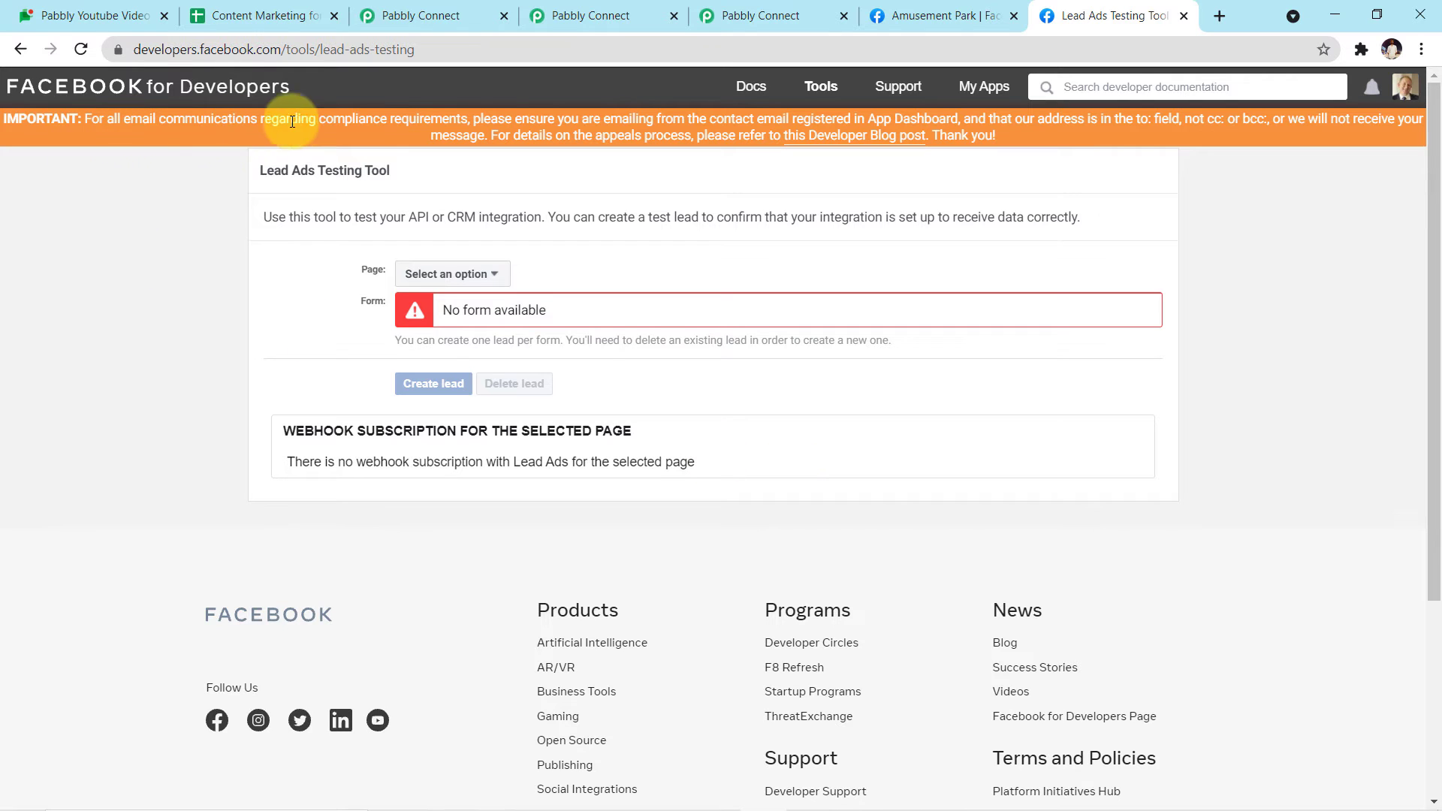
# Step: Select Amusement Park in the Lead Ads Testing Tool and preview its lead form
pyautogui.click(451, 273)
pyautogui.scroll(-10, 544, 471)
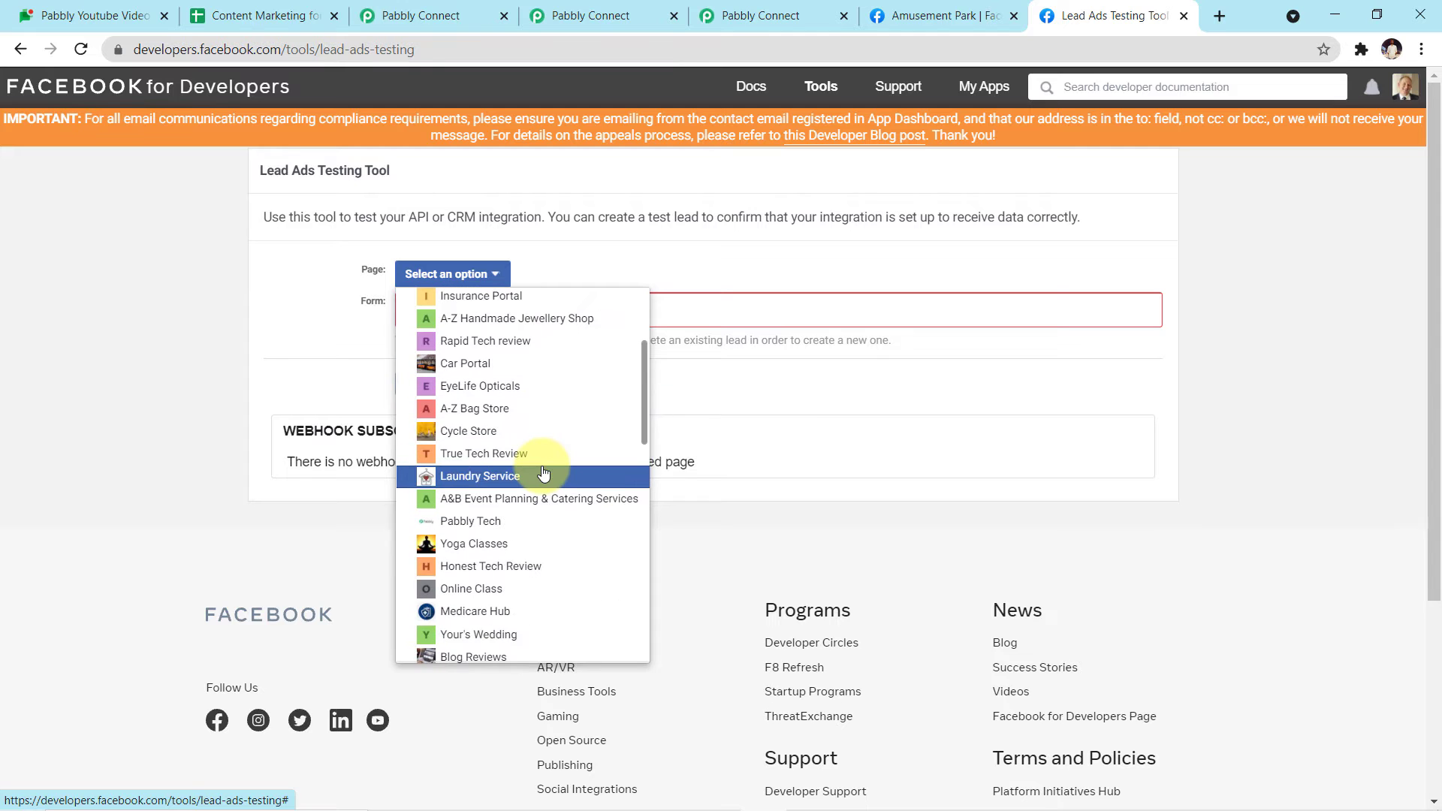
pyautogui.scroll(-5, 544, 471)
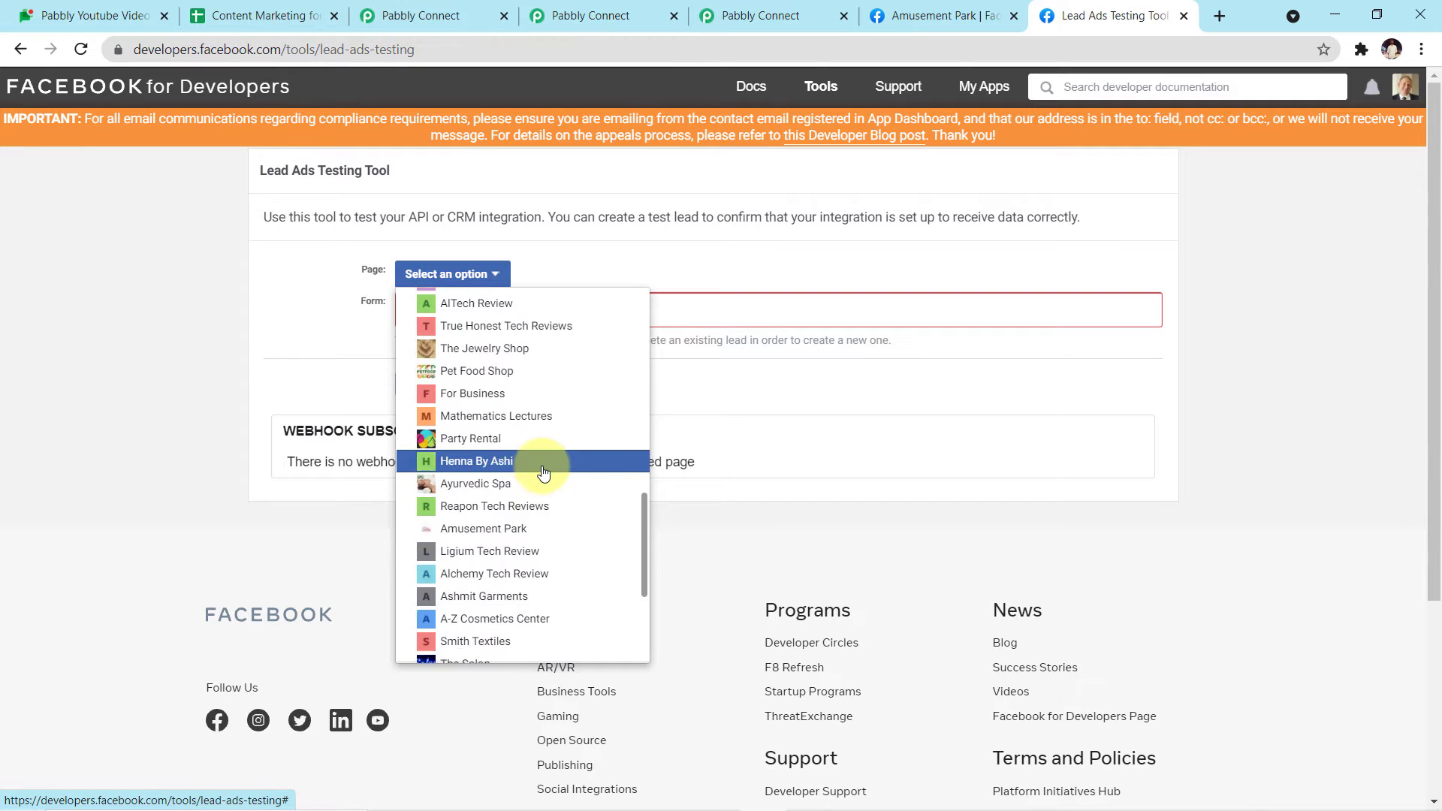
pyautogui.scroll(-2, 544, 471)
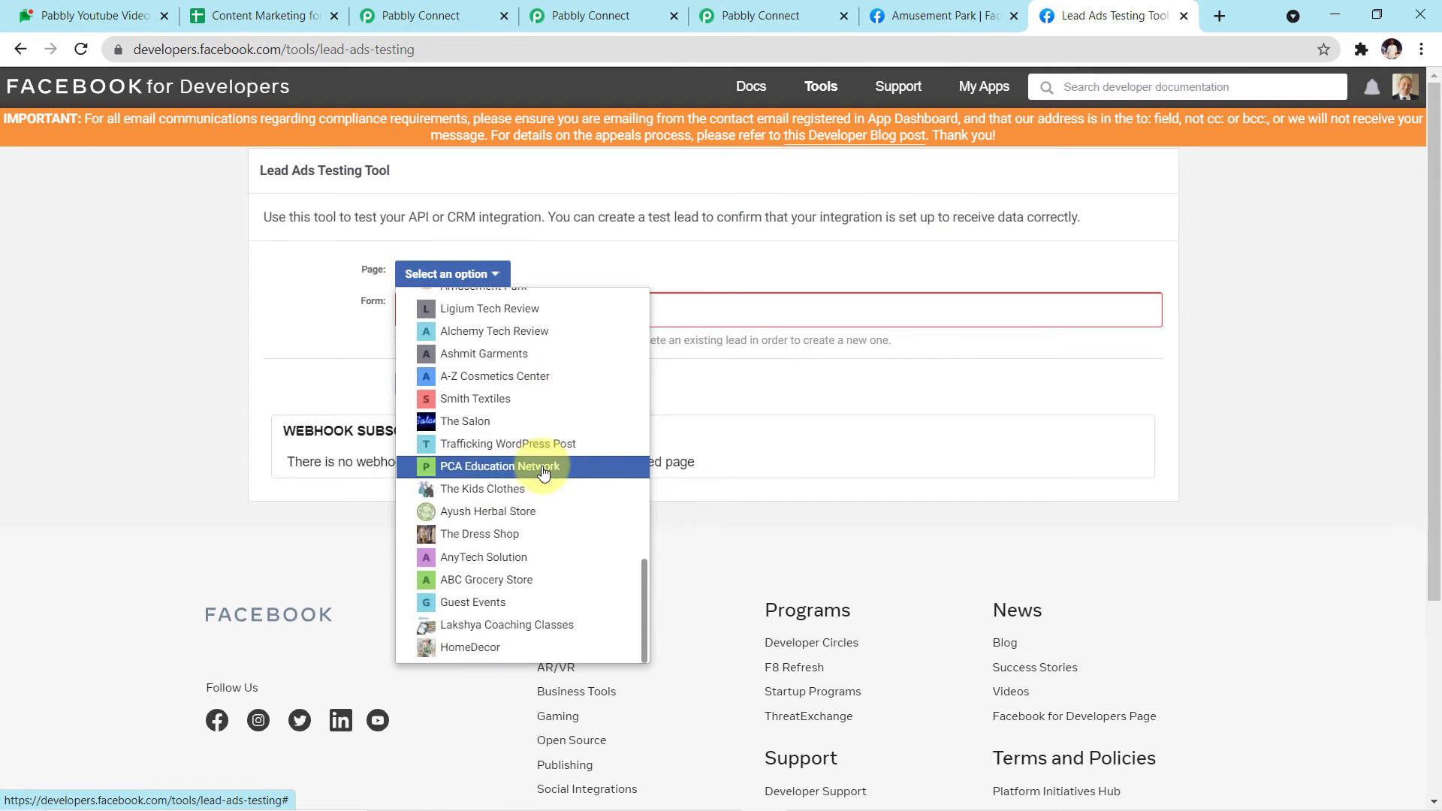
pyautogui.scroll(-2, 544, 472)
pyautogui.scroll(2, 545, 469)
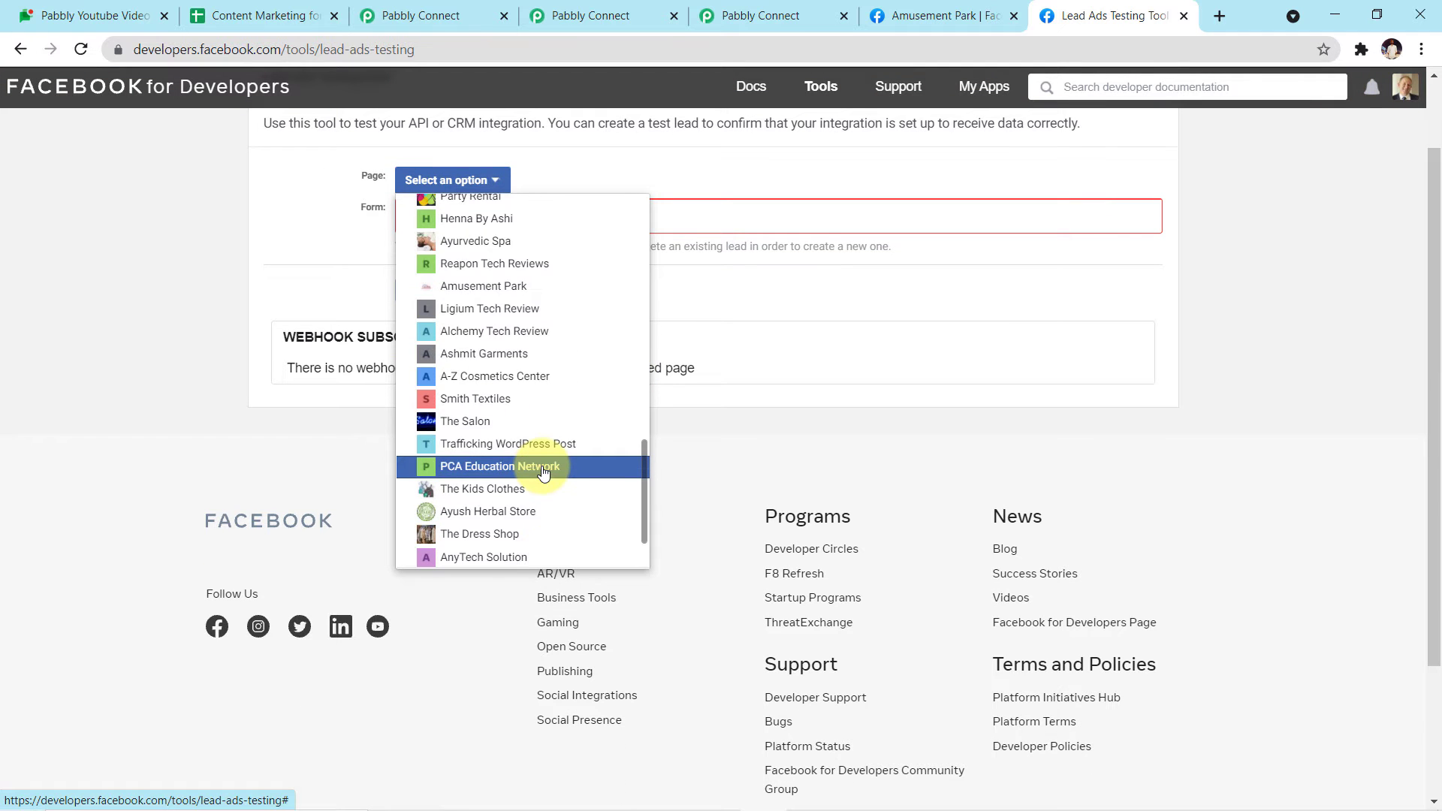
pyautogui.scroll(2, 518, 420)
pyautogui.click(505, 378)
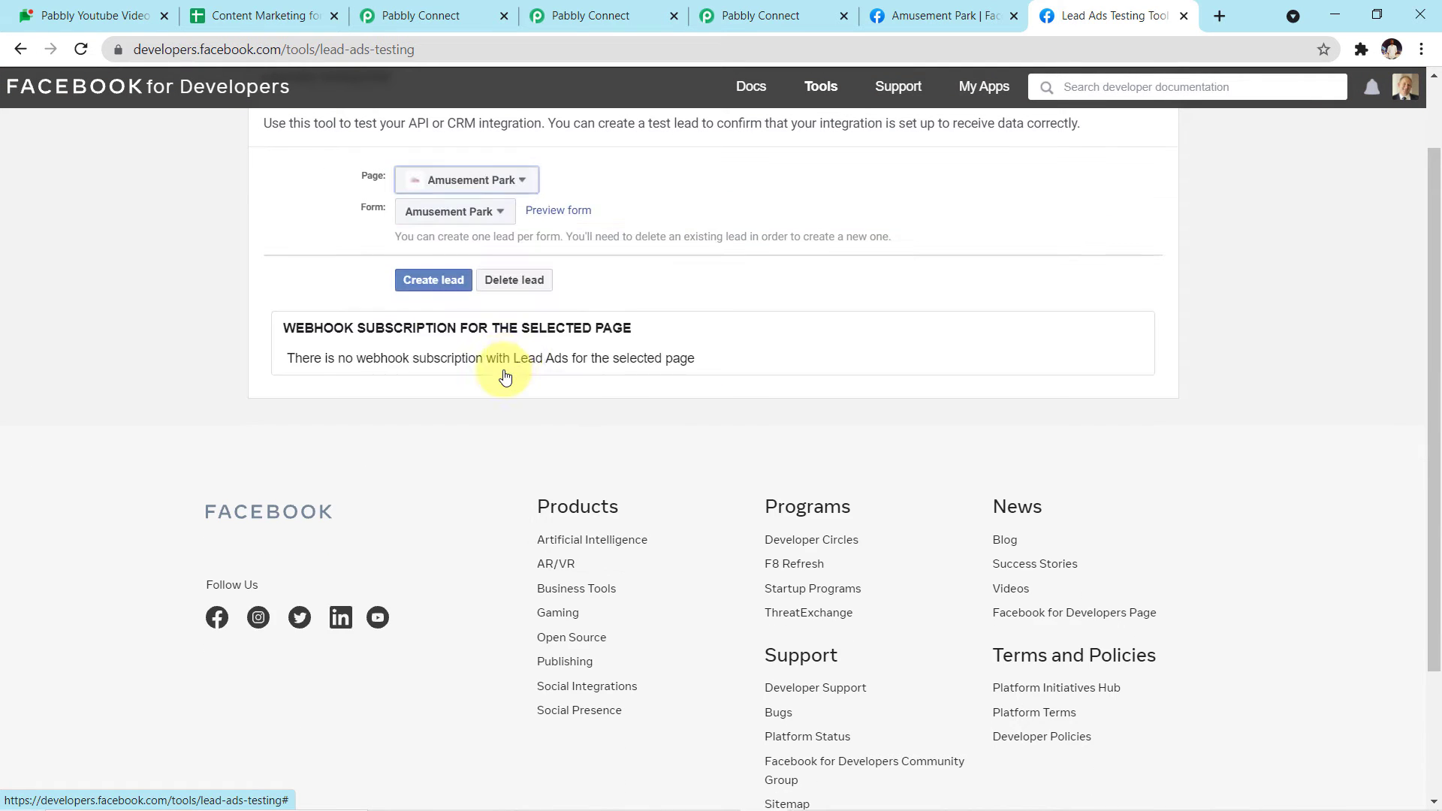
pyautogui.scroll(2, 628, 283)
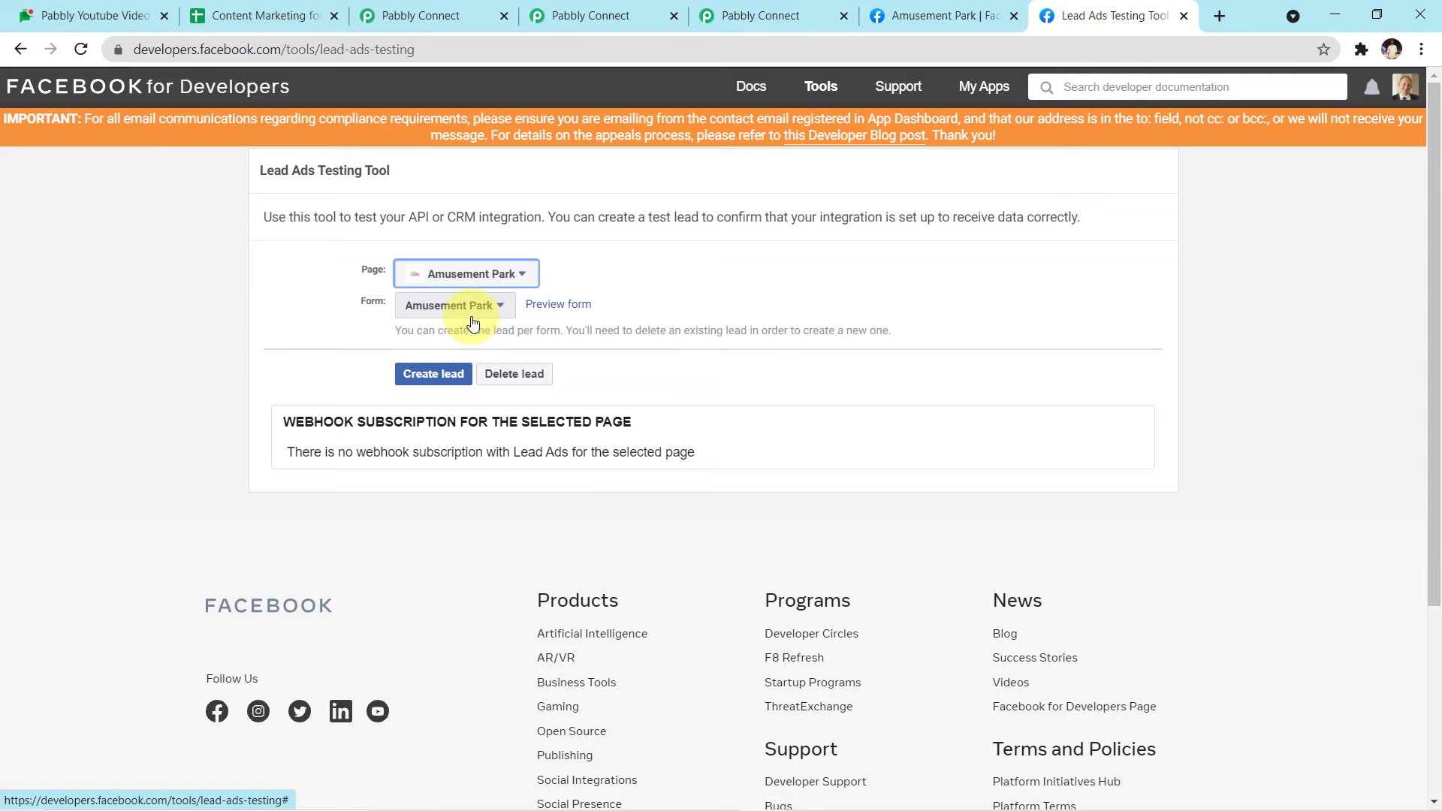
pyautogui.click(558, 306)
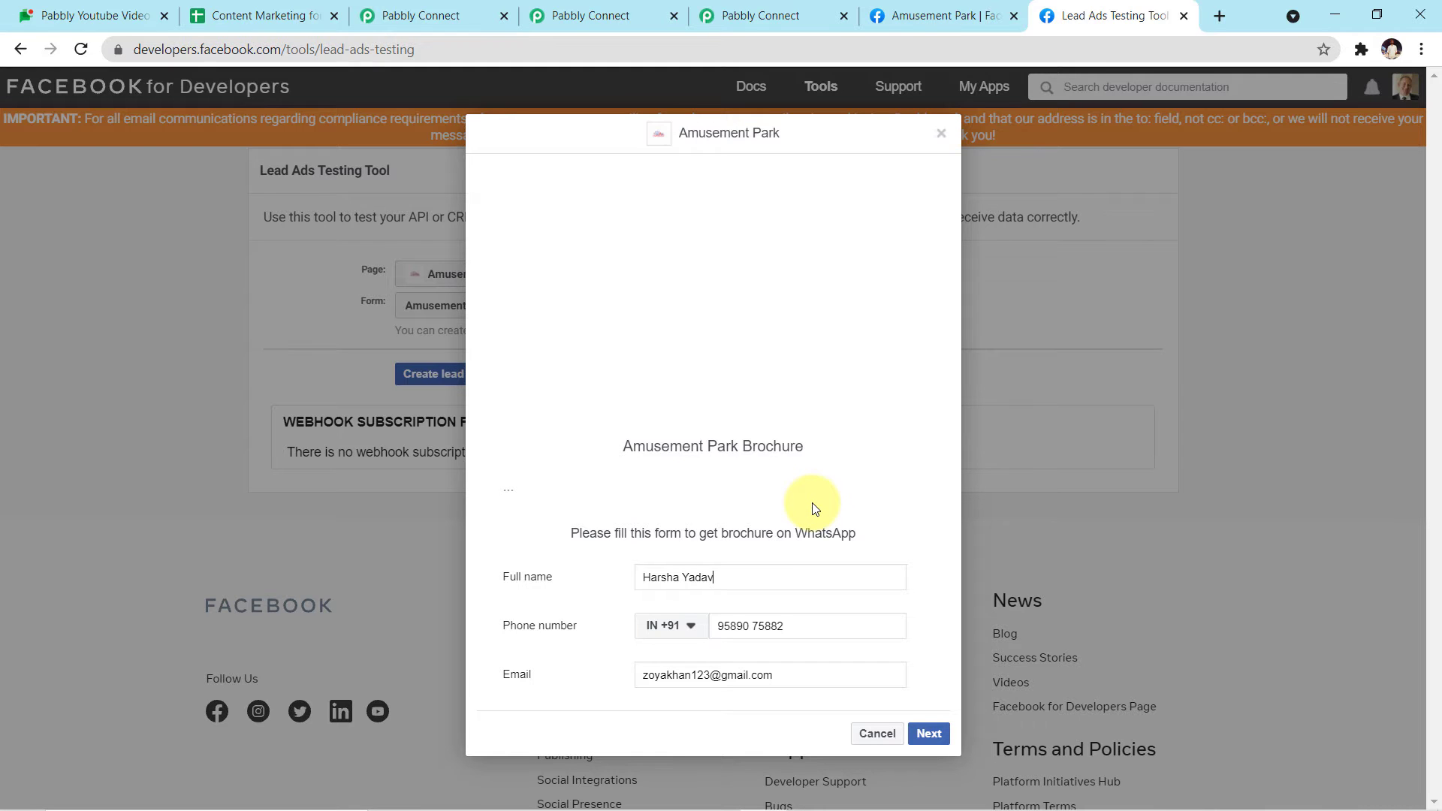
# Step: Clear the prefilled full name, phone number and email in the form preview
pyautogui.click(762, 578)
pyautogui.hotkey('ctrl', 'a')
pyautogui.press('BackSpace')
pyautogui.click(816, 627)
pyautogui.hotkey('ctrl', 'a')
pyautogui.press('BackSpace')
pyautogui.click(792, 678)
pyautogui.hotkey('ctrl', 'a')
pyautogui.press('BackSpace')
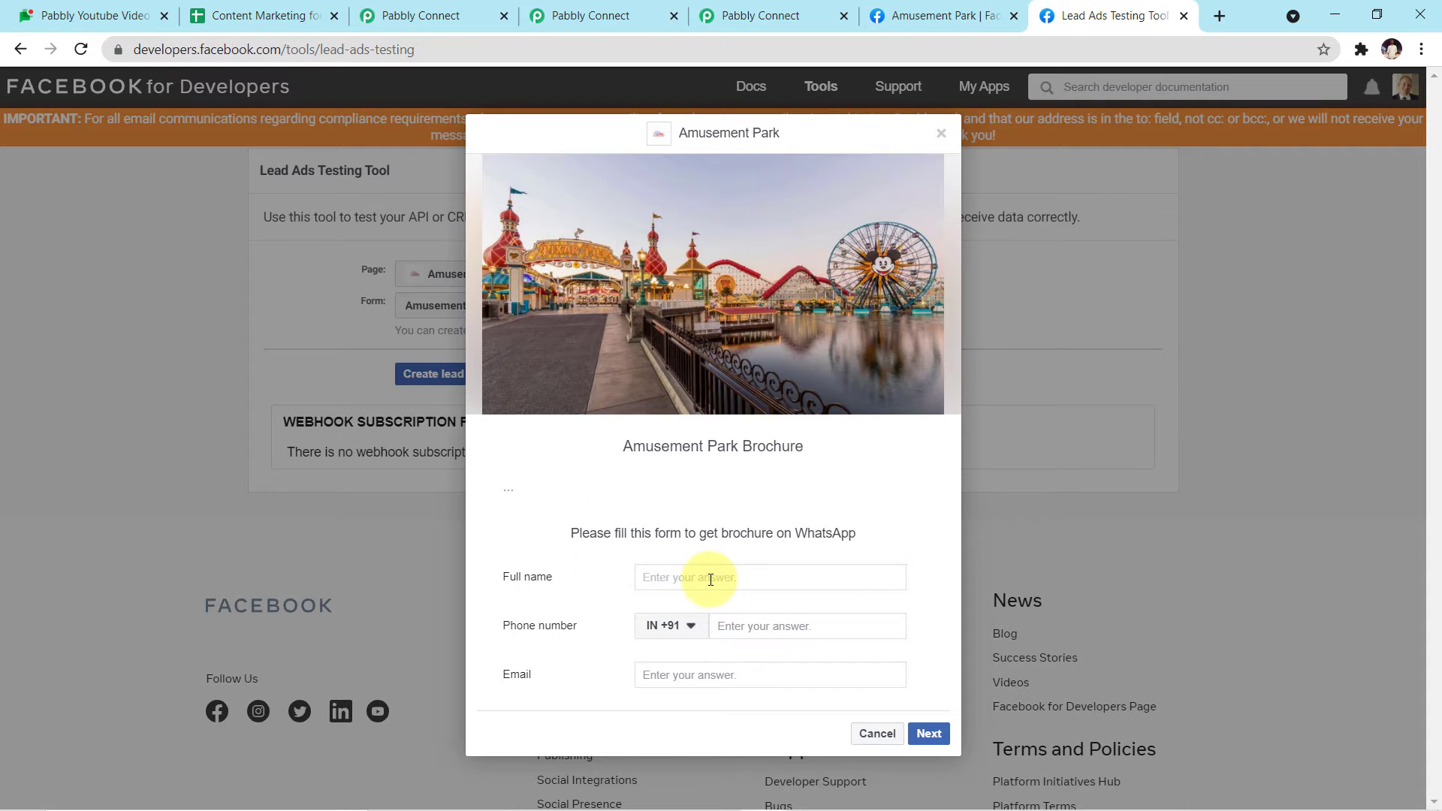
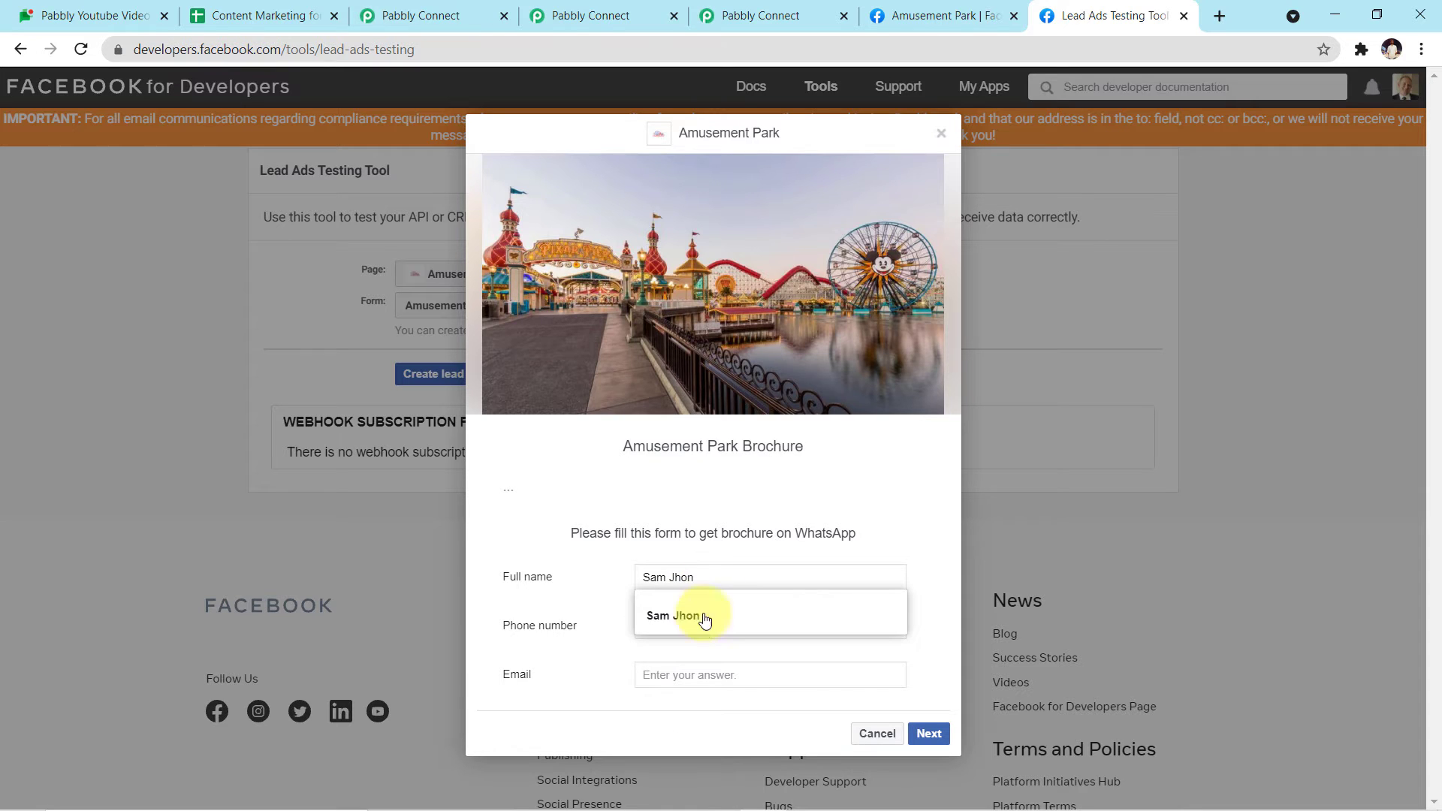
# Step: Enter a test lead's full name, phone number and email, then submit the form
pyautogui.click(701, 617)
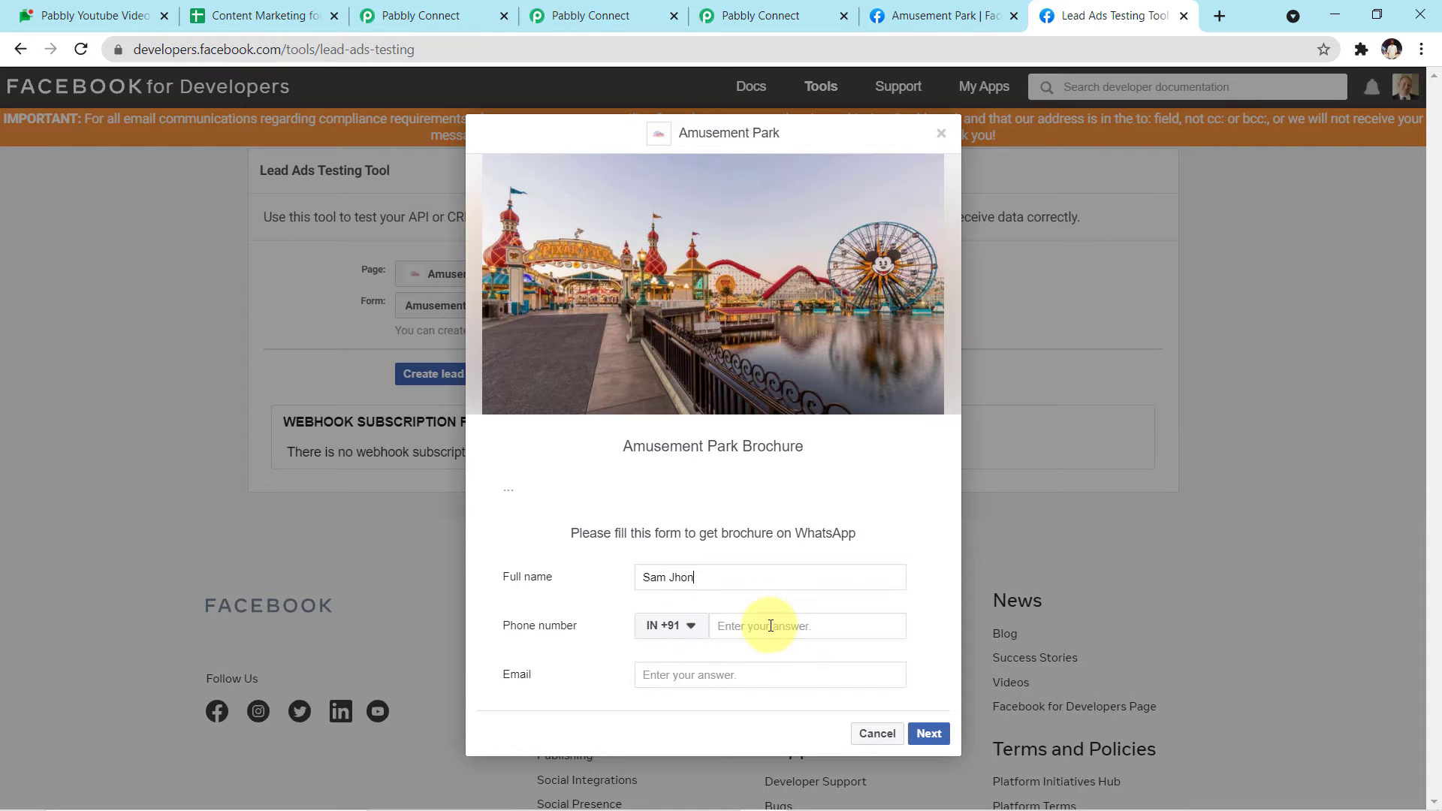
pyautogui.write('69366913')
pyautogui.click(744, 675)
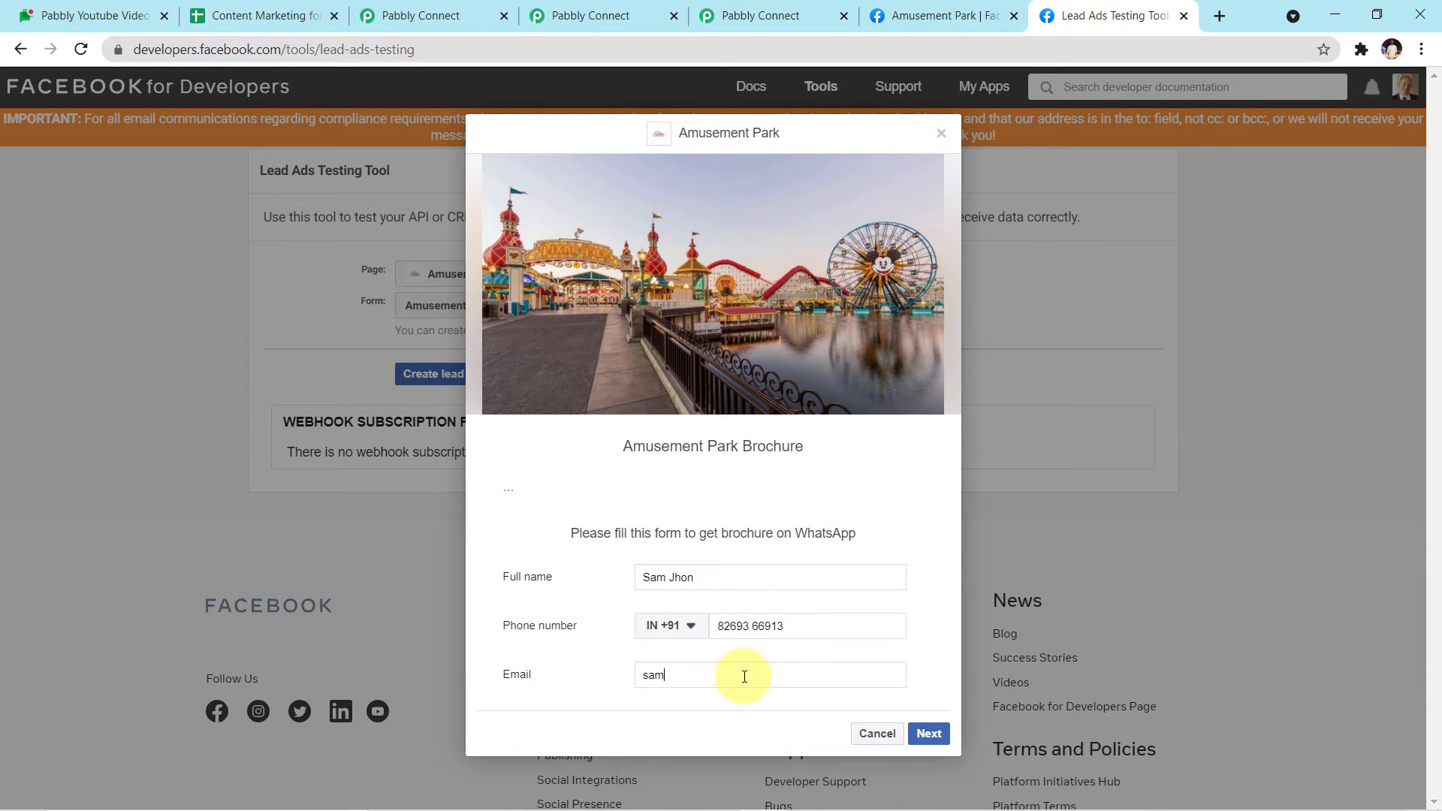
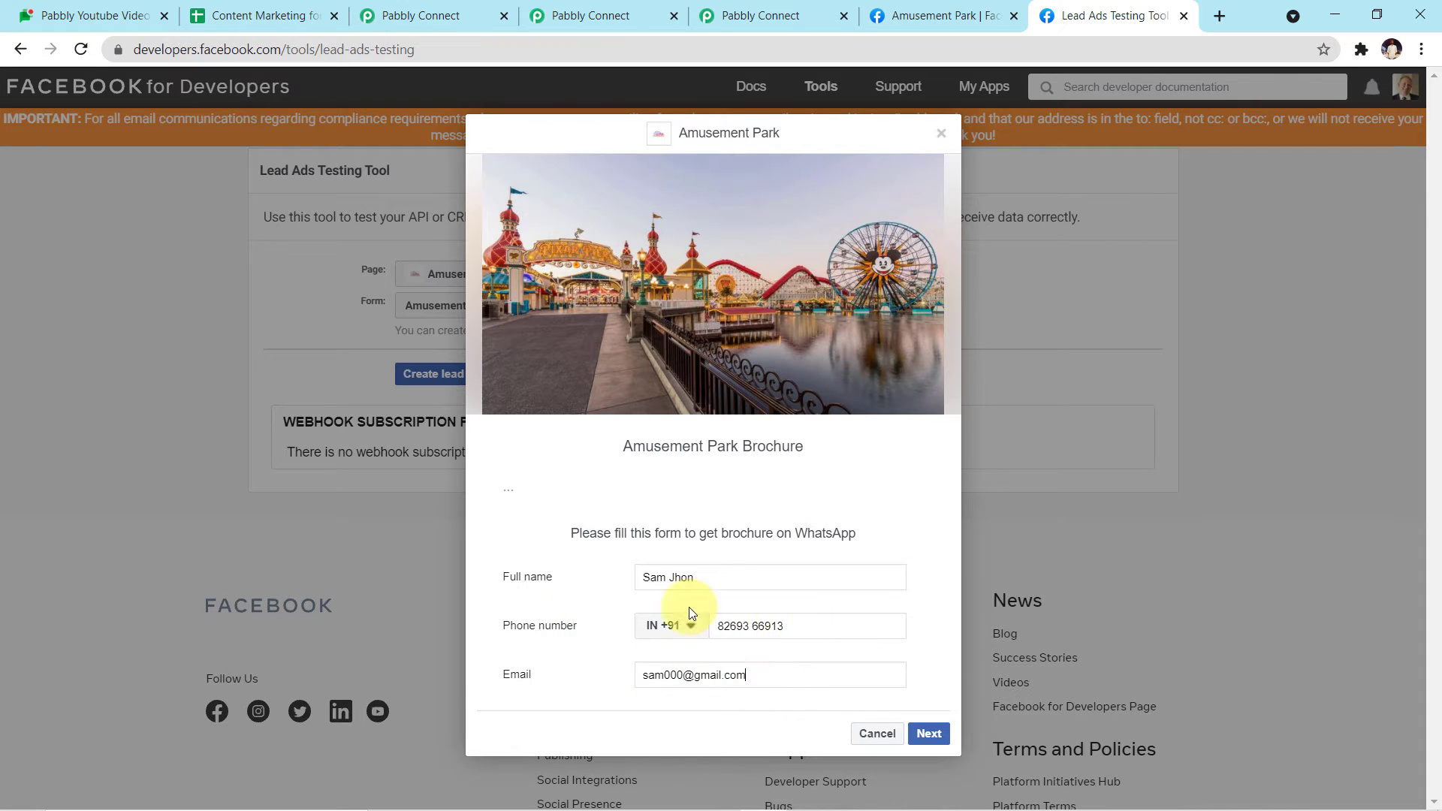
pyautogui.click(930, 733)
pyautogui.click(931, 561)
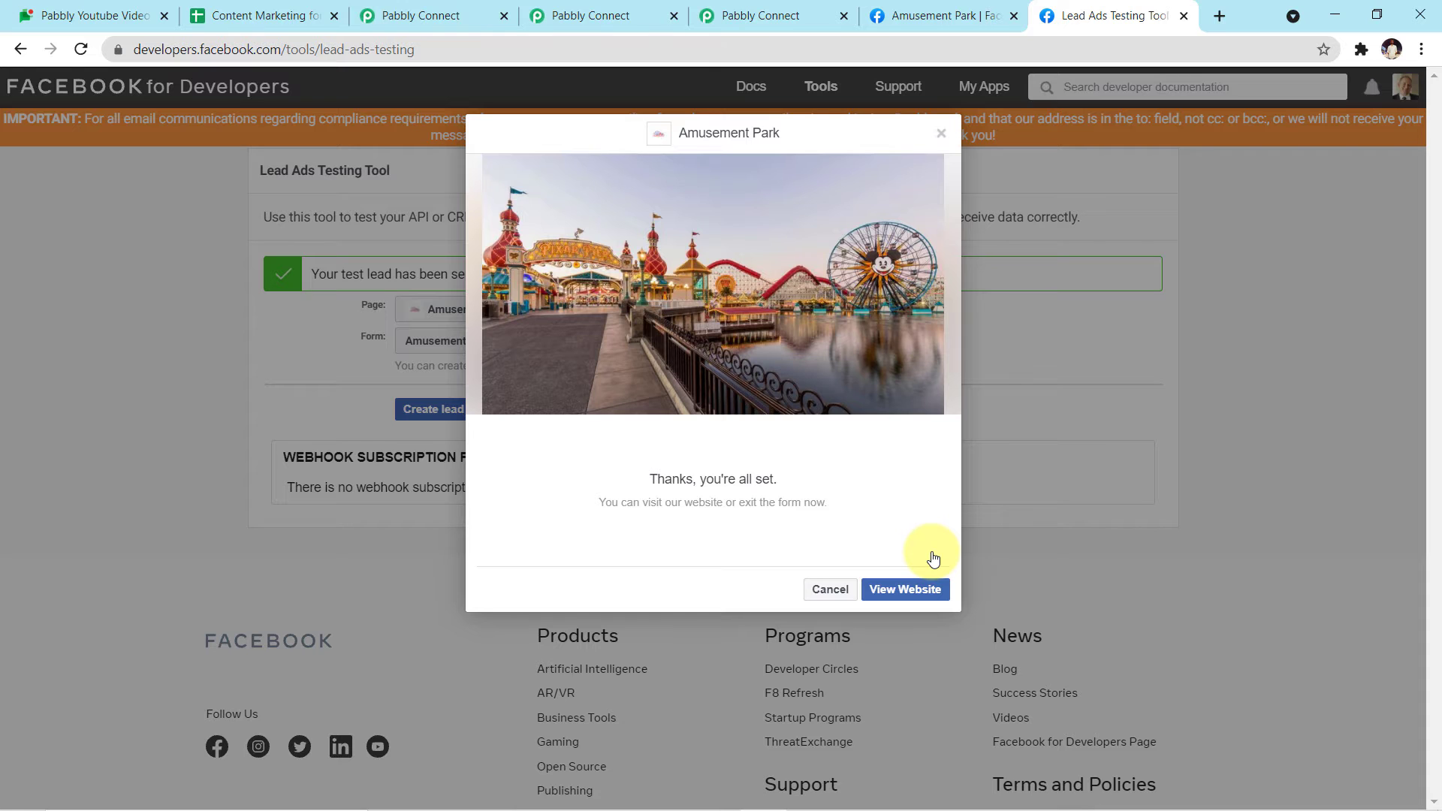
pyautogui.hotkey('alt', 'Tab')
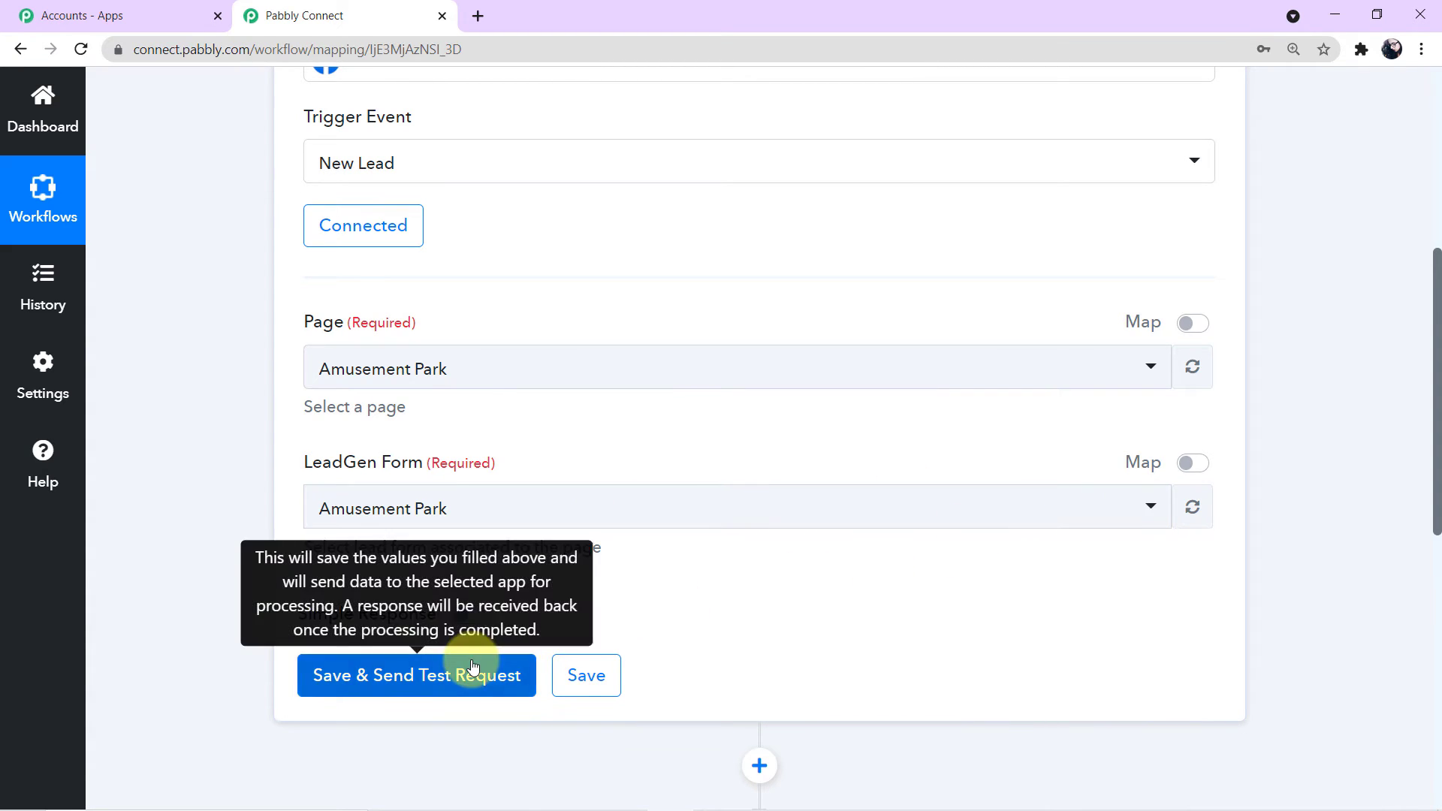
# Step: Send a test request and review the received full name, phone number and email values
pyautogui.click(510, 676)
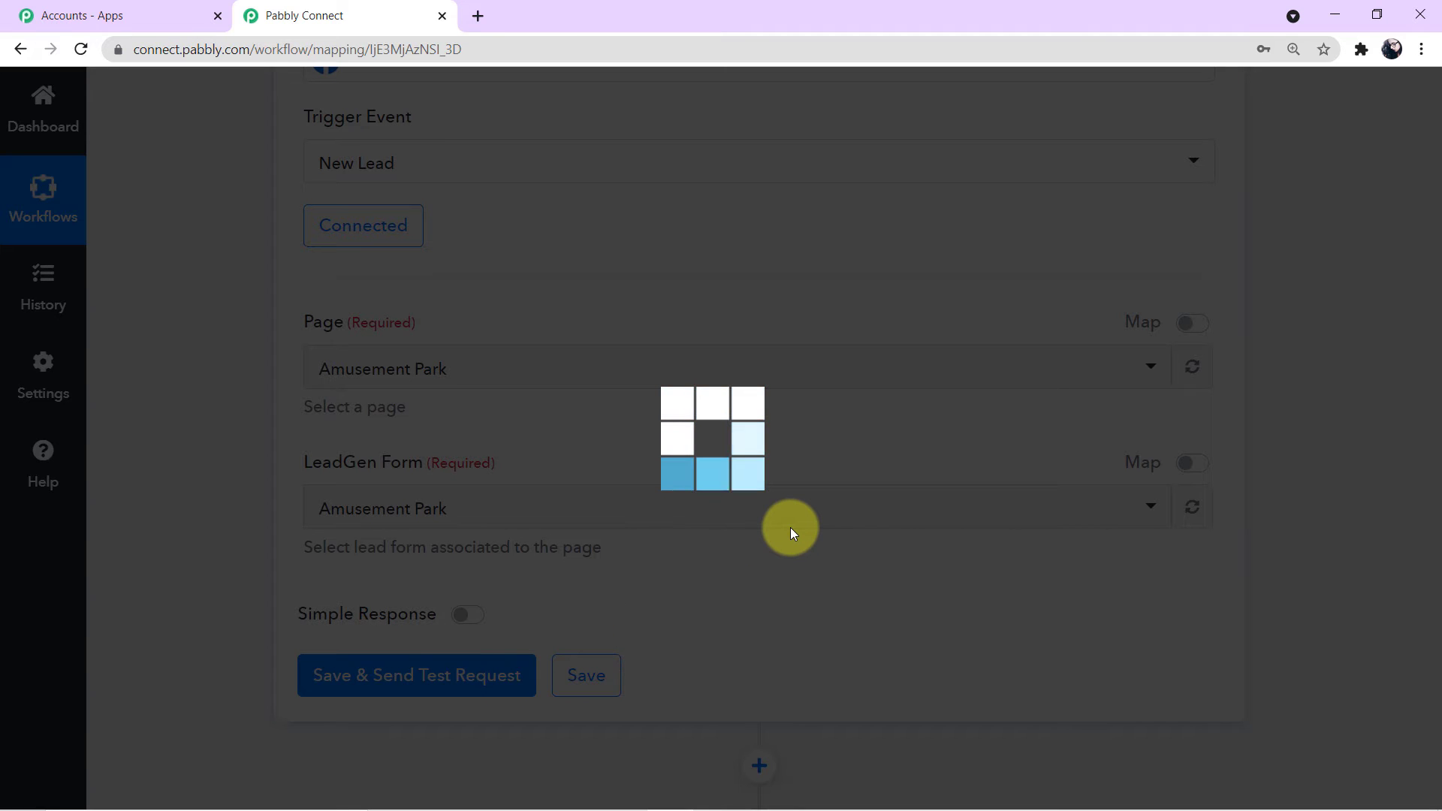
pyautogui.scroll(-7, 790, 527)
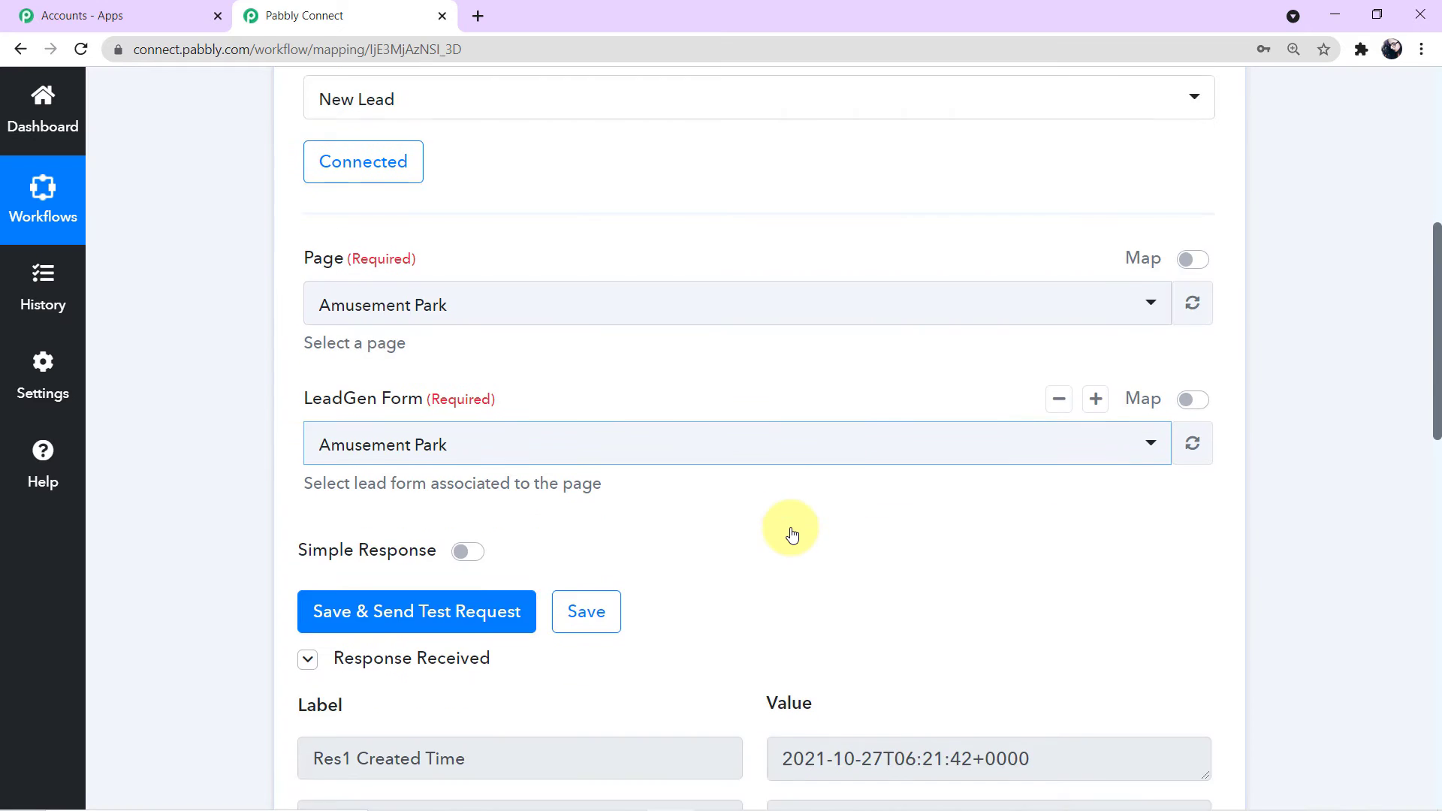
pyautogui.scroll(-3, 790, 527)
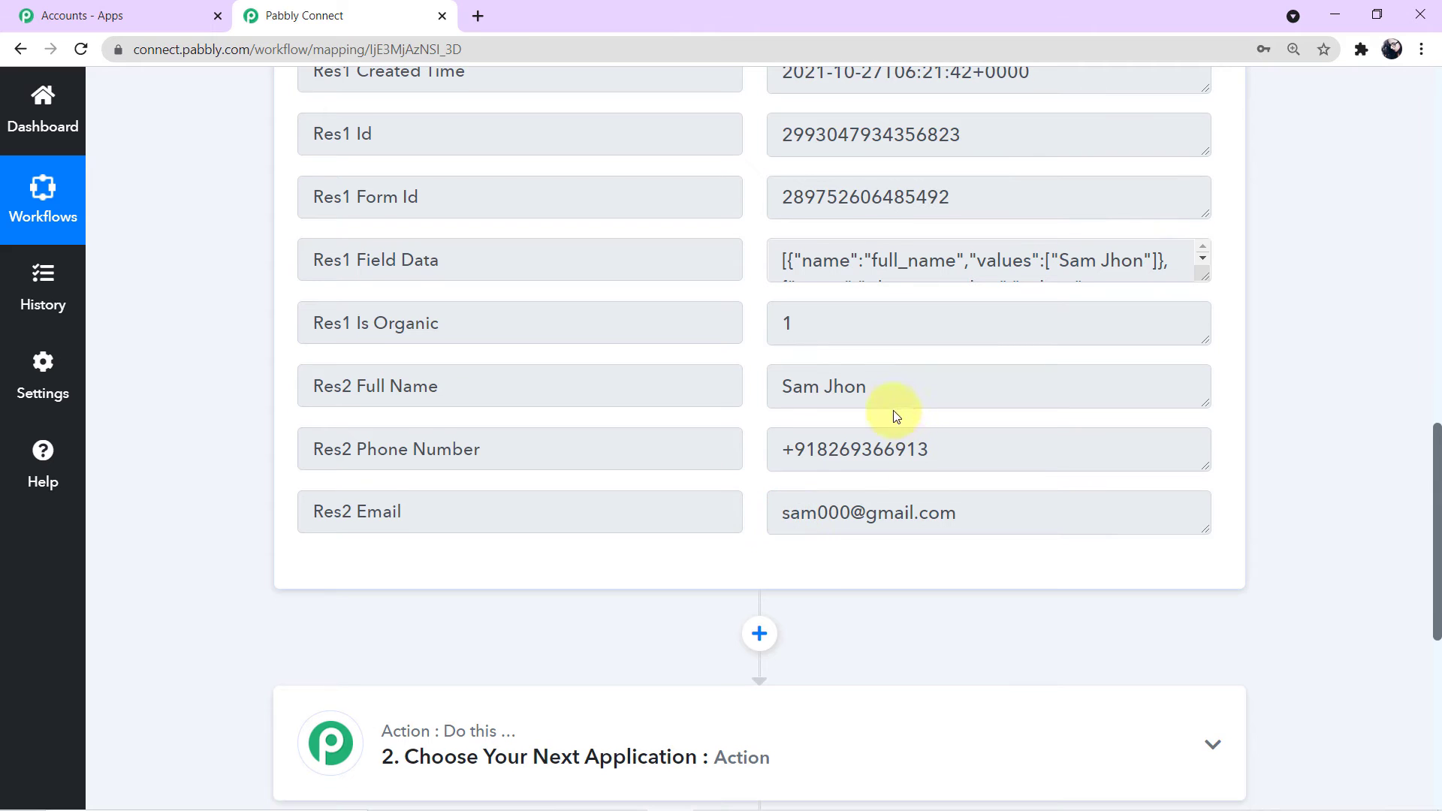
pyautogui.moveTo(907, 386); pyautogui.dragTo(674, 379)
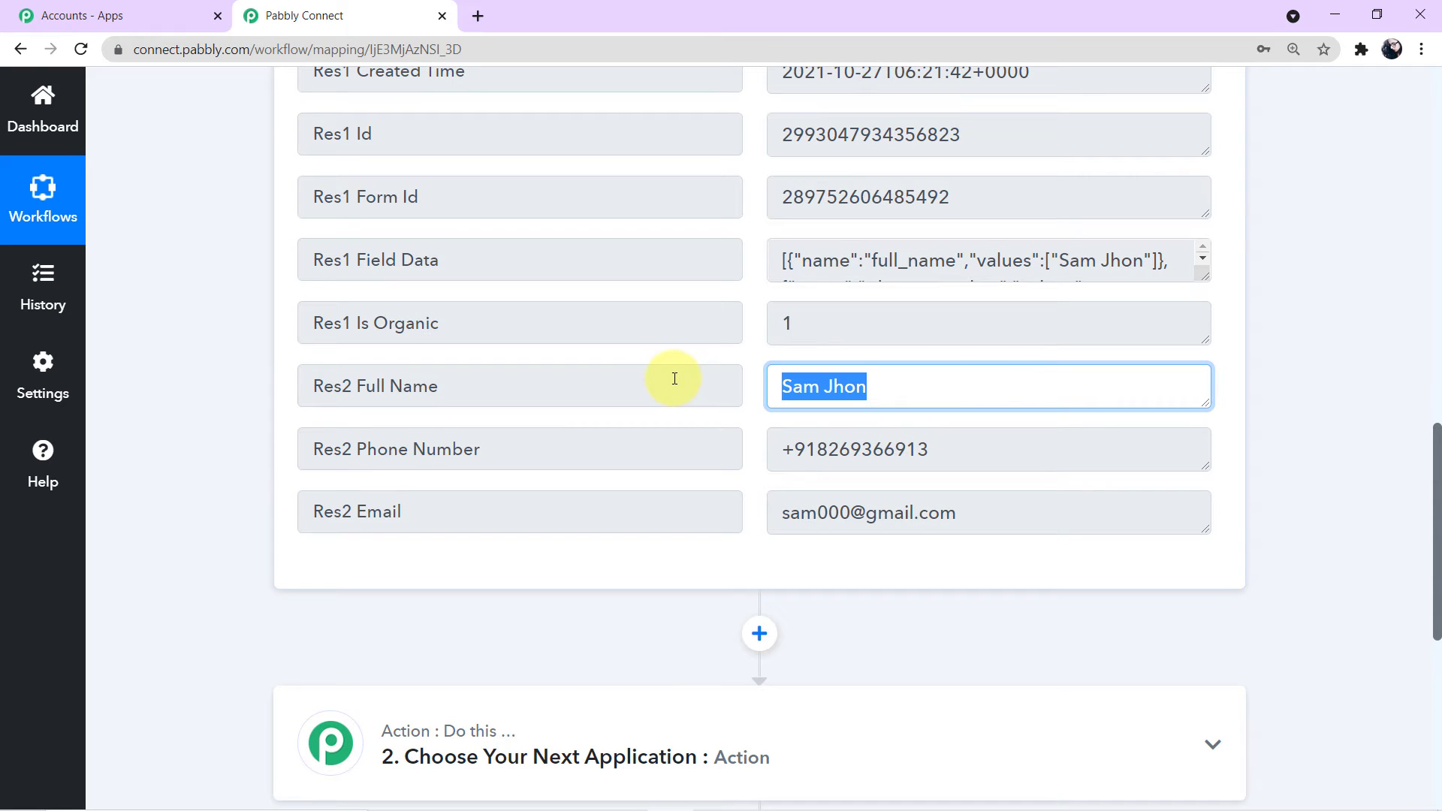
pyautogui.moveTo(935, 449); pyautogui.dragTo(728, 448)
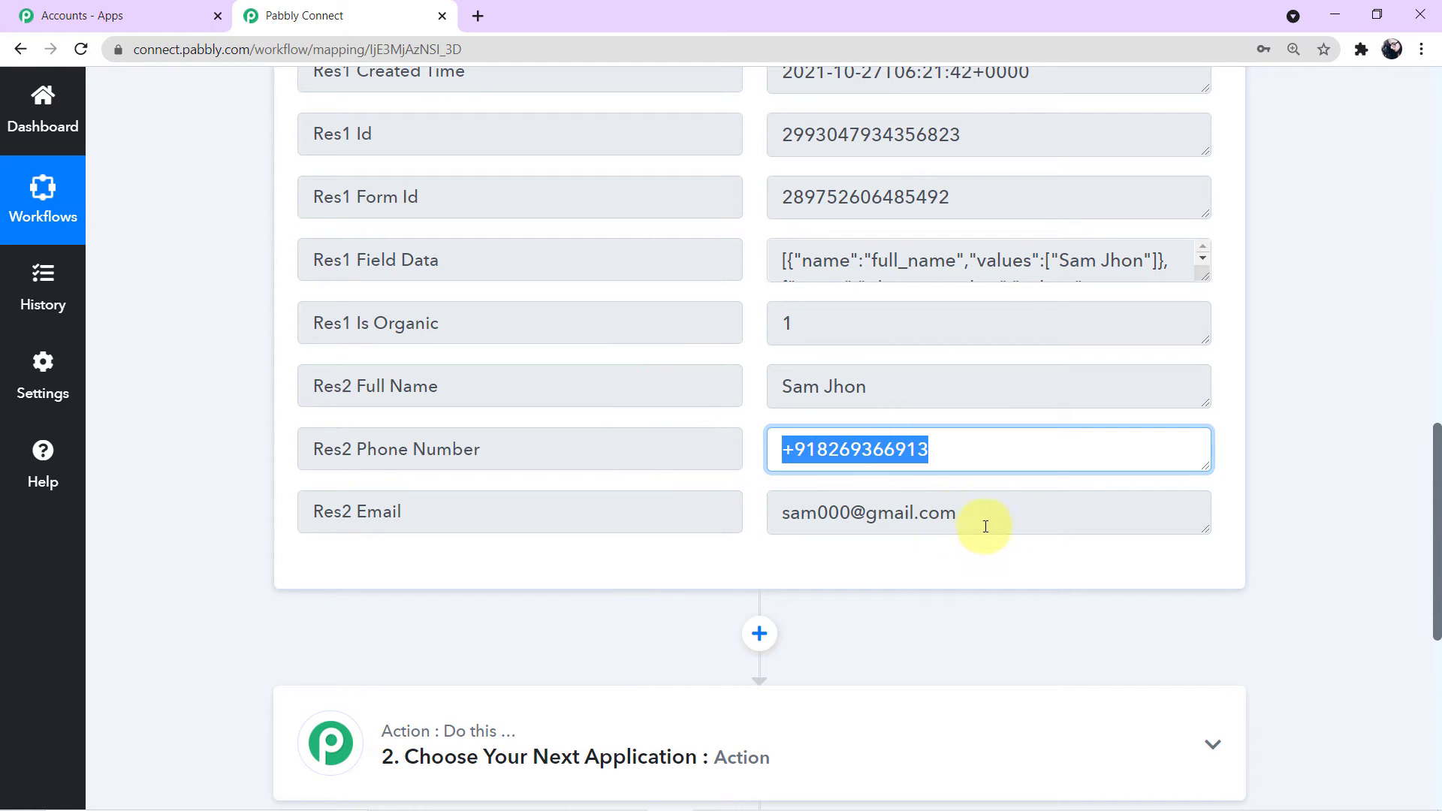
pyautogui.moveTo(955, 513); pyautogui.dragTo(660, 521)
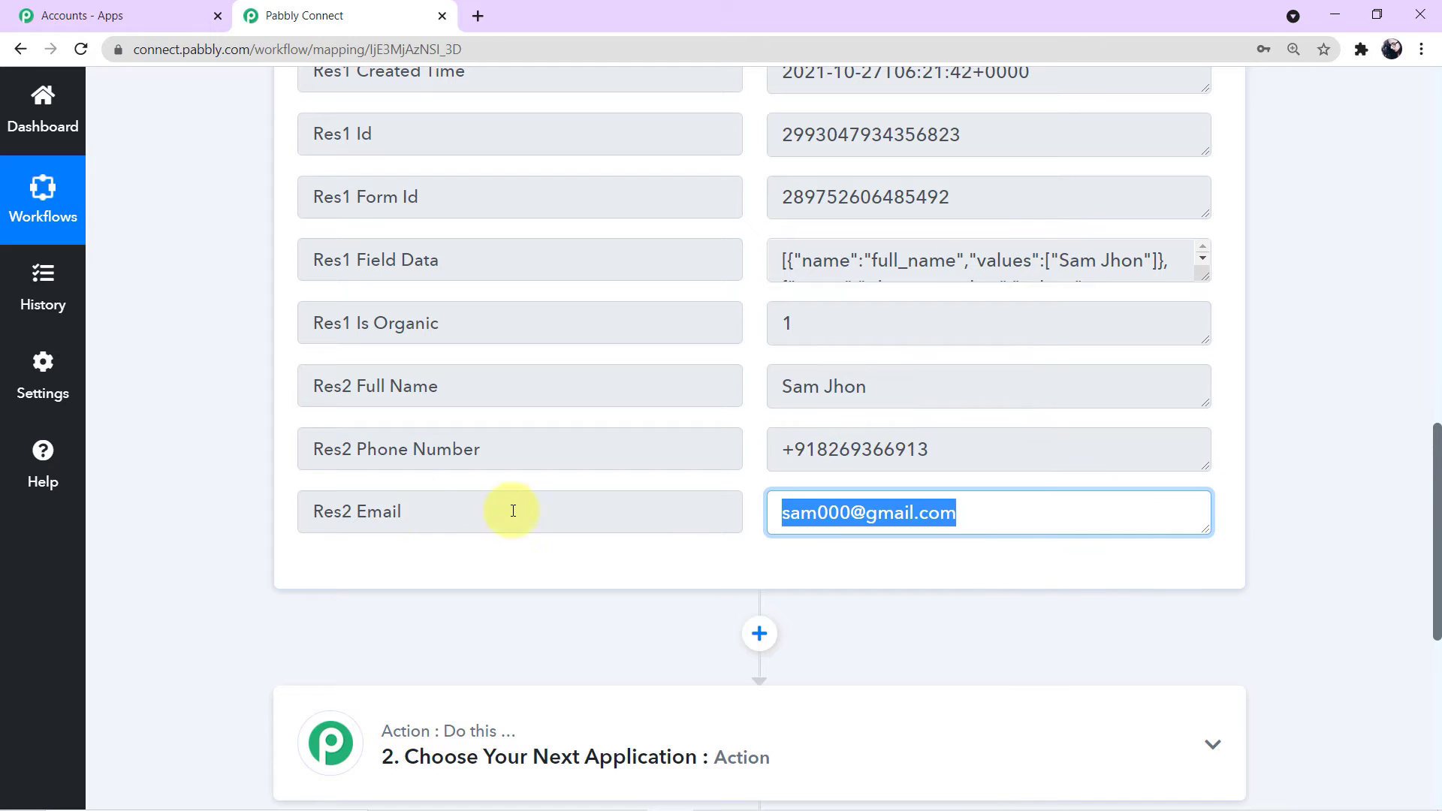
pyautogui.scroll(1, 925, 638)
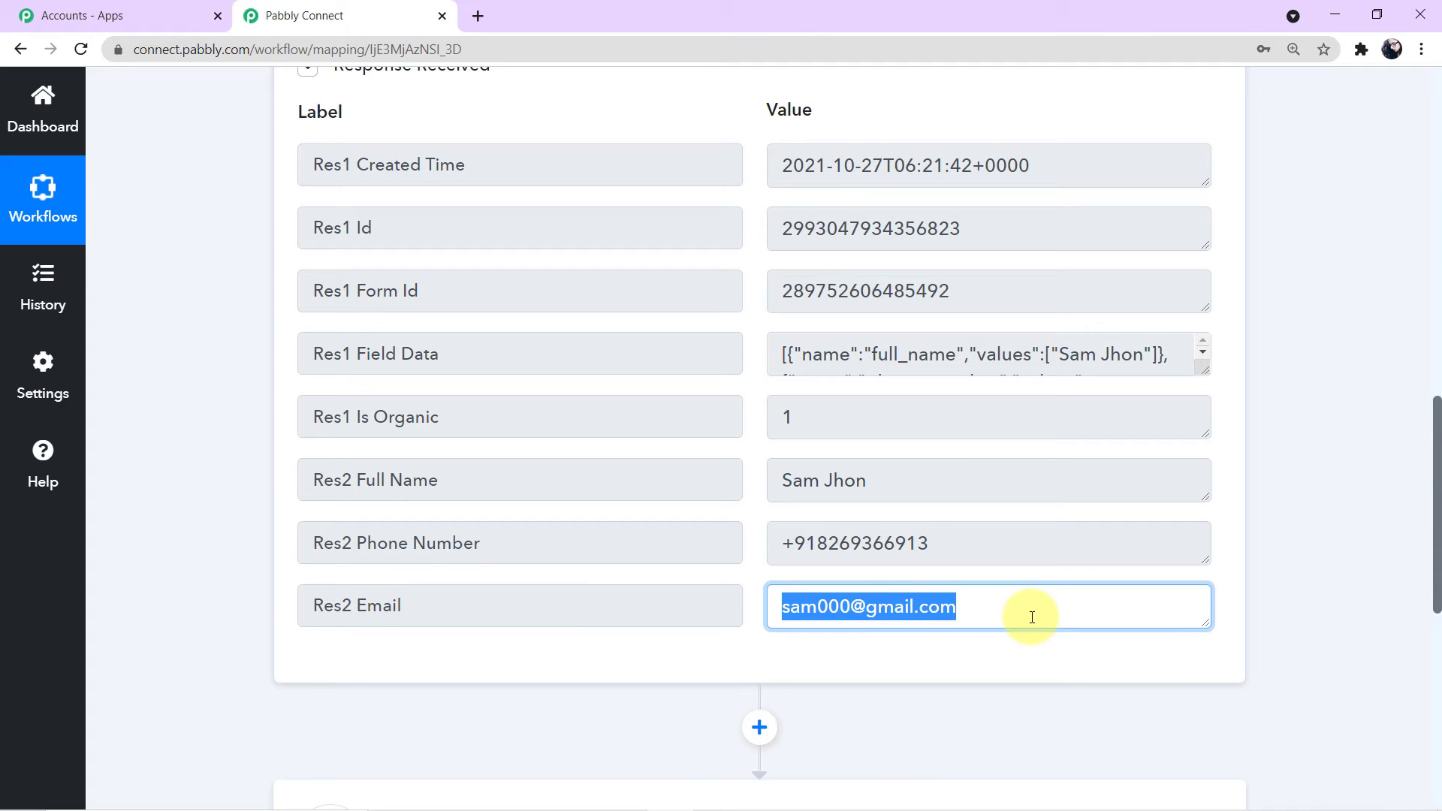
pyautogui.scroll(-3, 1031, 617)
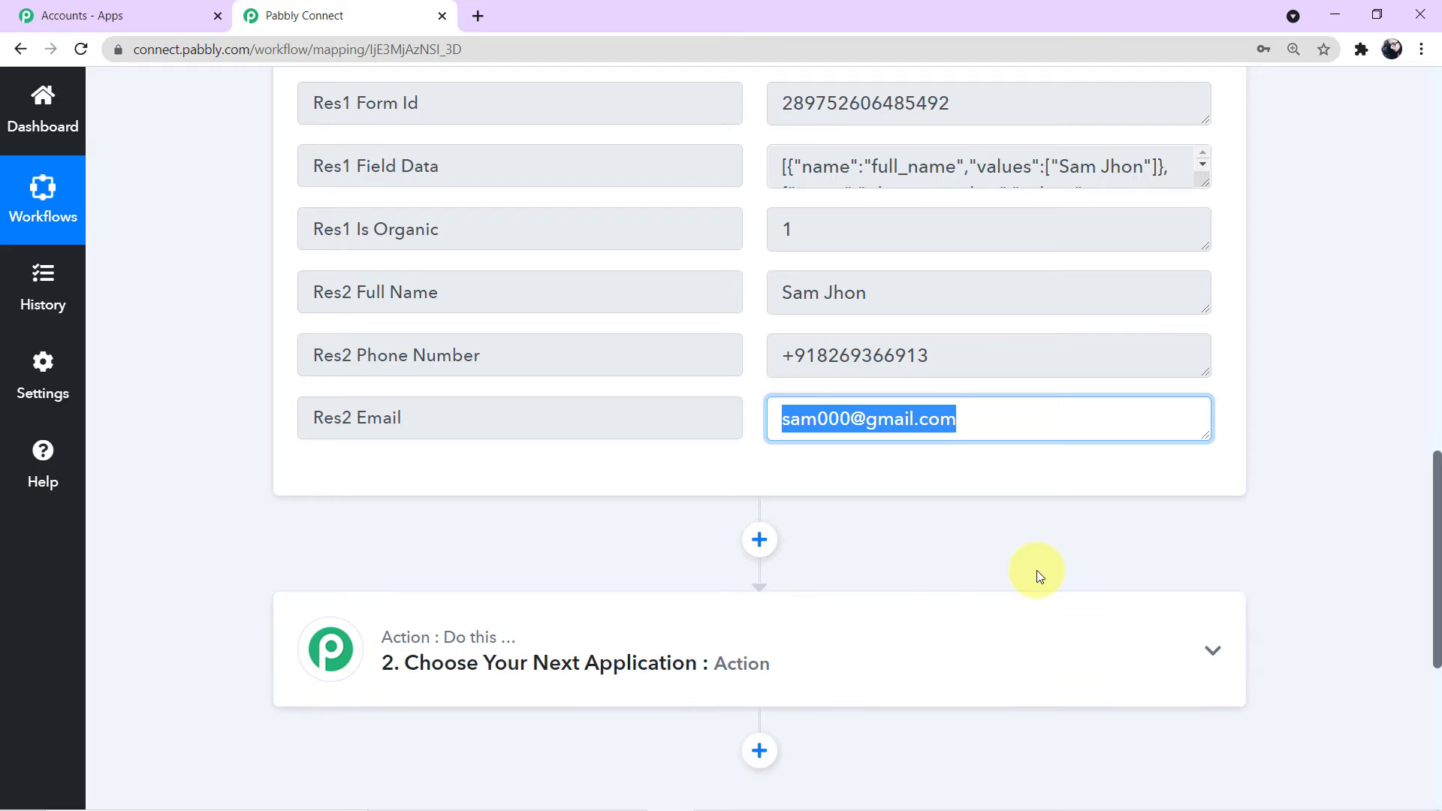
pyautogui.scroll(-3, 1039, 575)
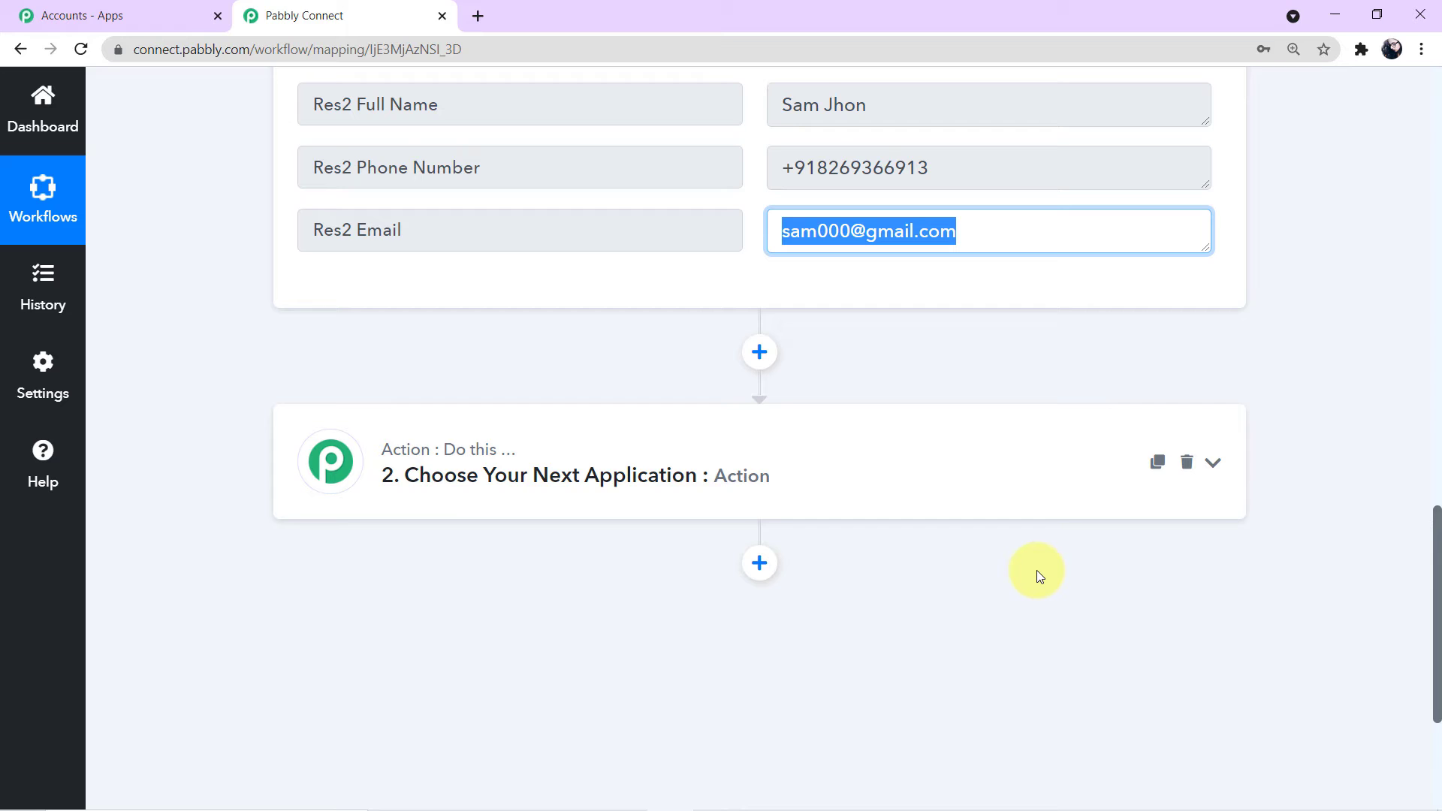
pyautogui.scroll(-1, 1036, 570)
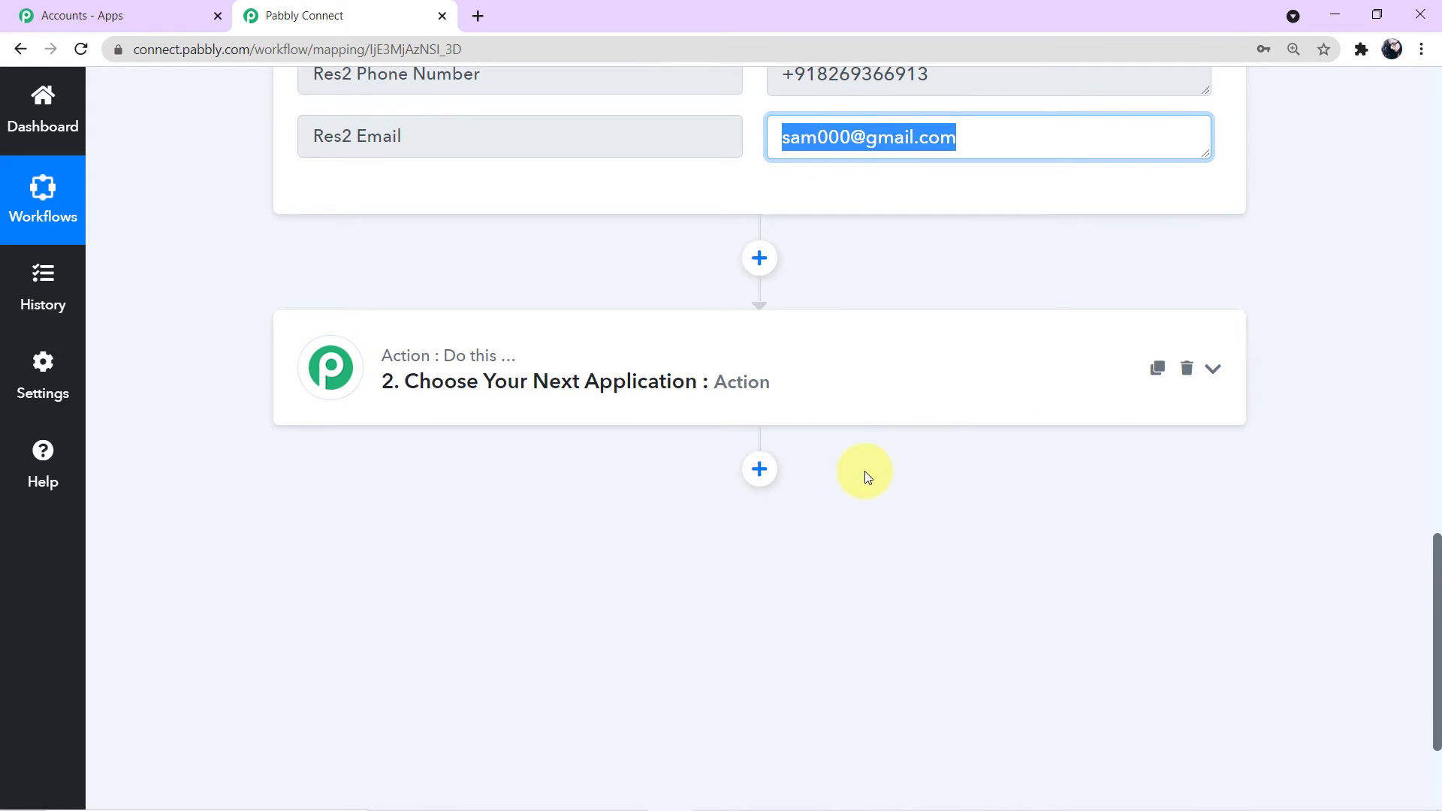
# Step: Set the second action step to WhatsApp by 360Dialog with the Send Template Message event, searching '360'
pyautogui.click(815, 406)
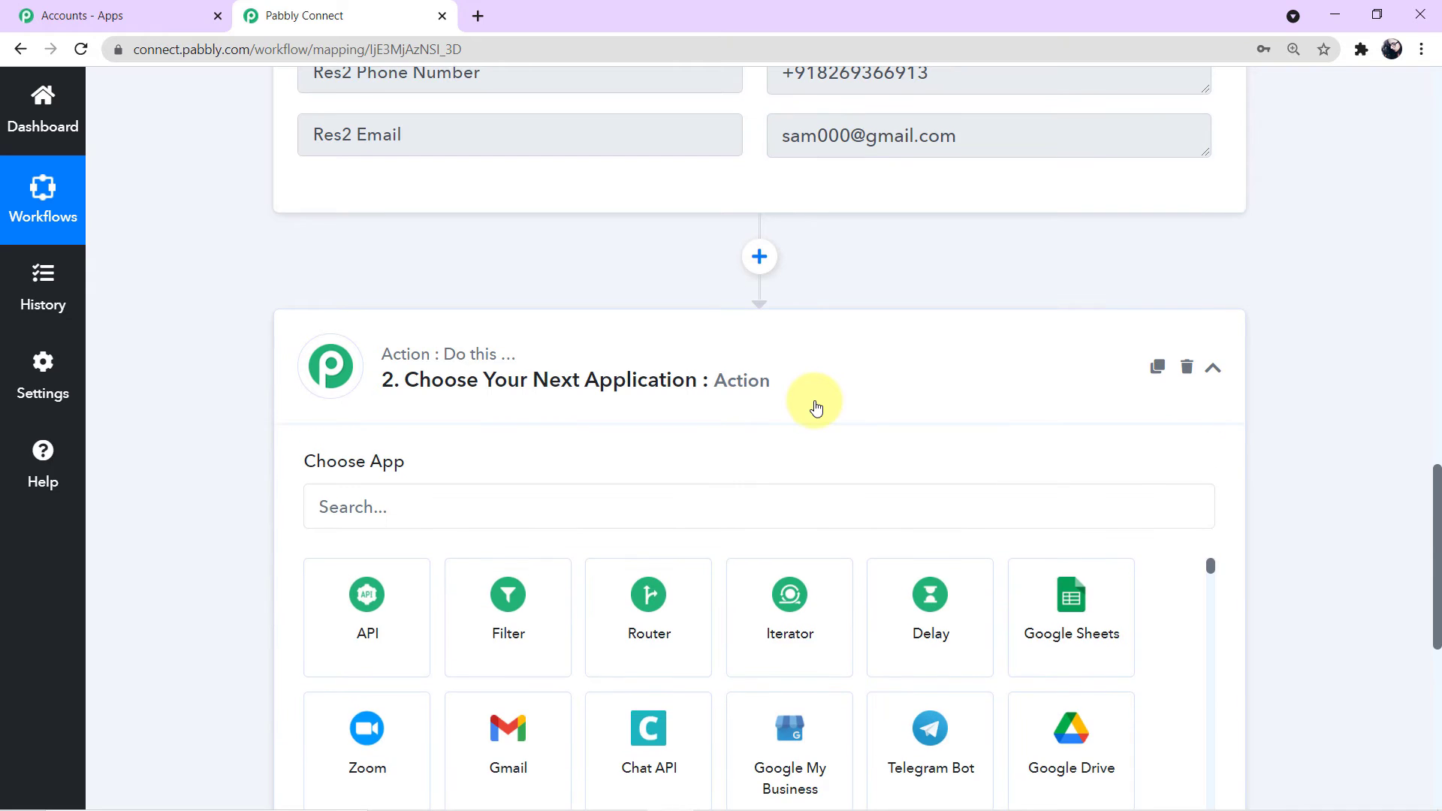
pyautogui.scroll(-1, 816, 408)
pyautogui.click(615, 428)
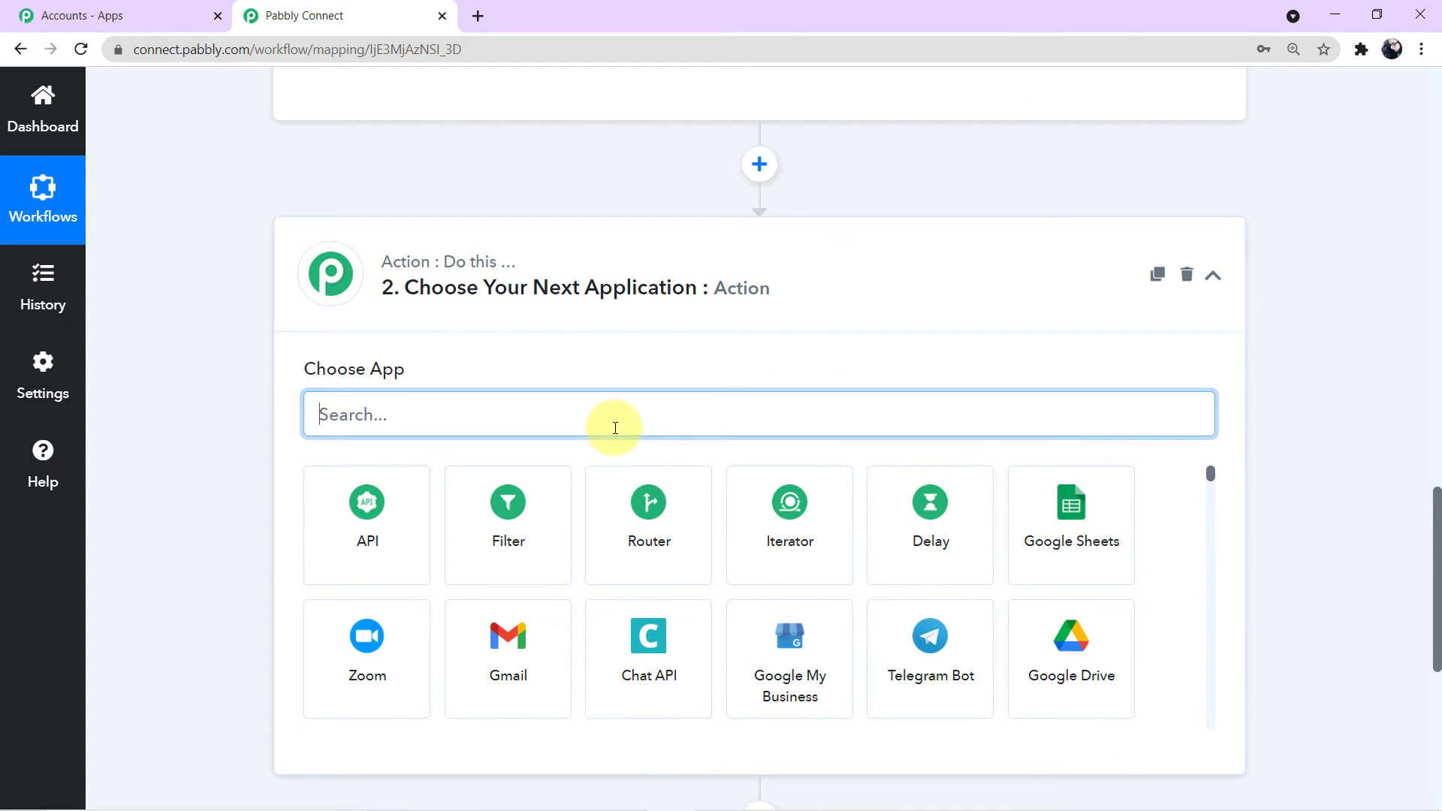
pyautogui.write('360')
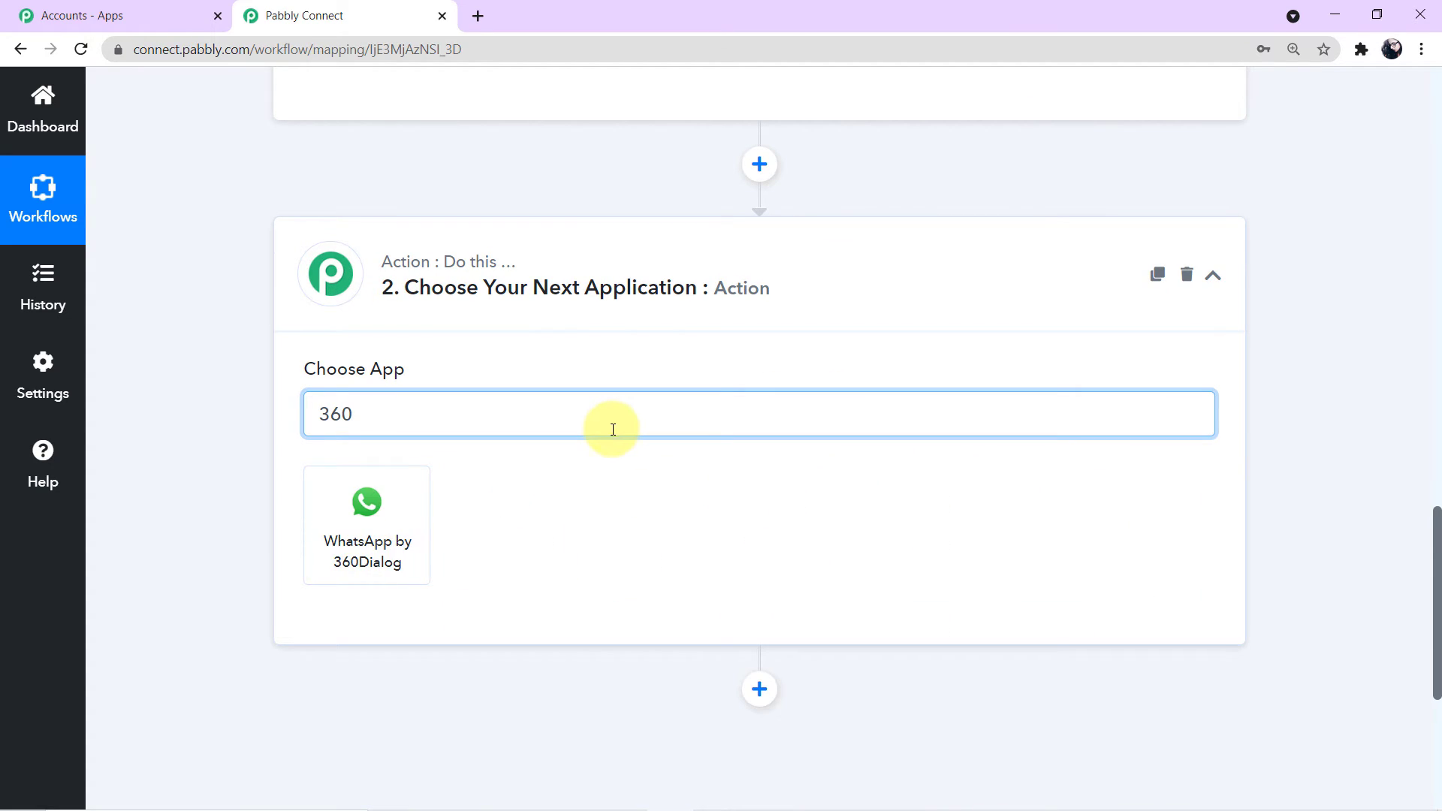
pyautogui.click(355, 565)
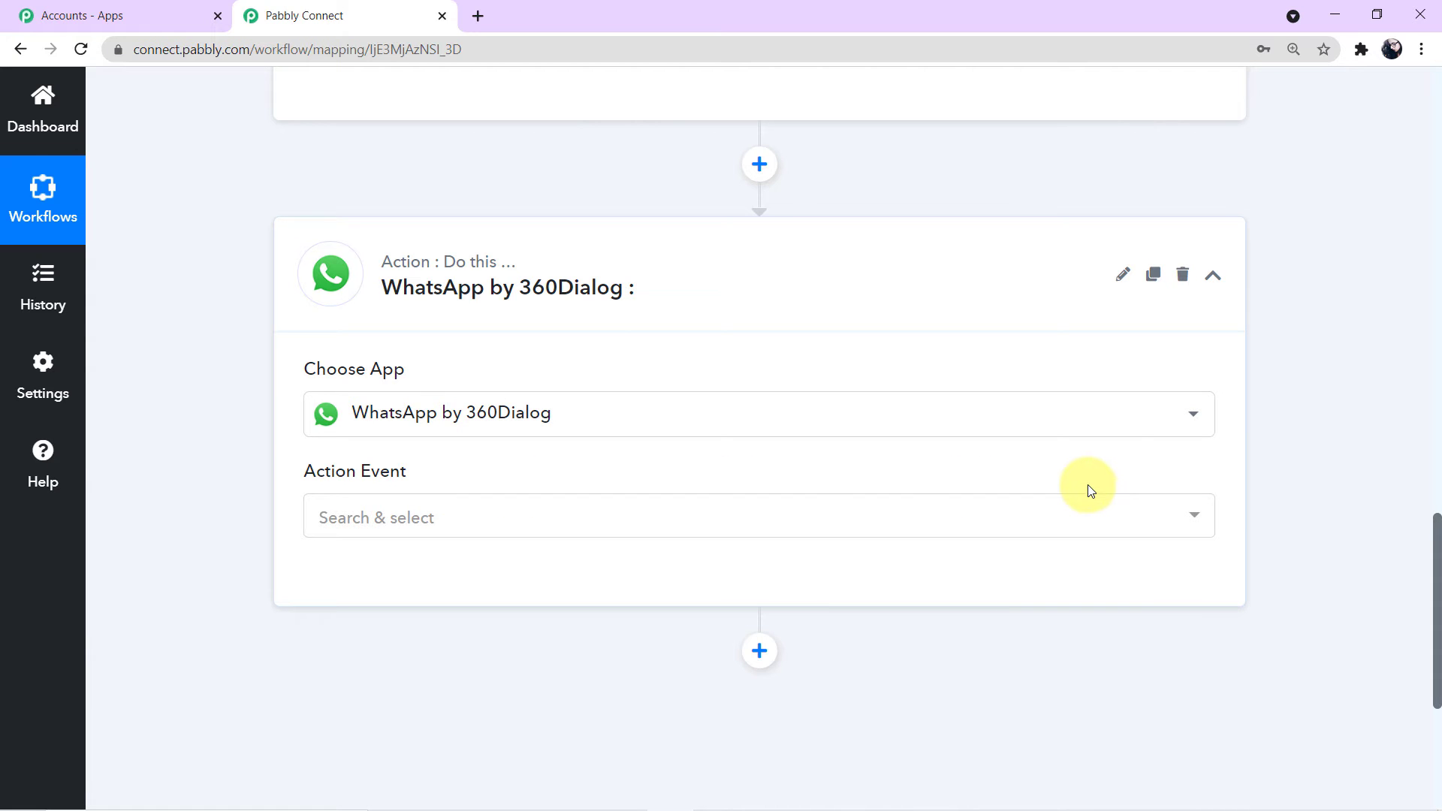
pyautogui.click(1204, 523)
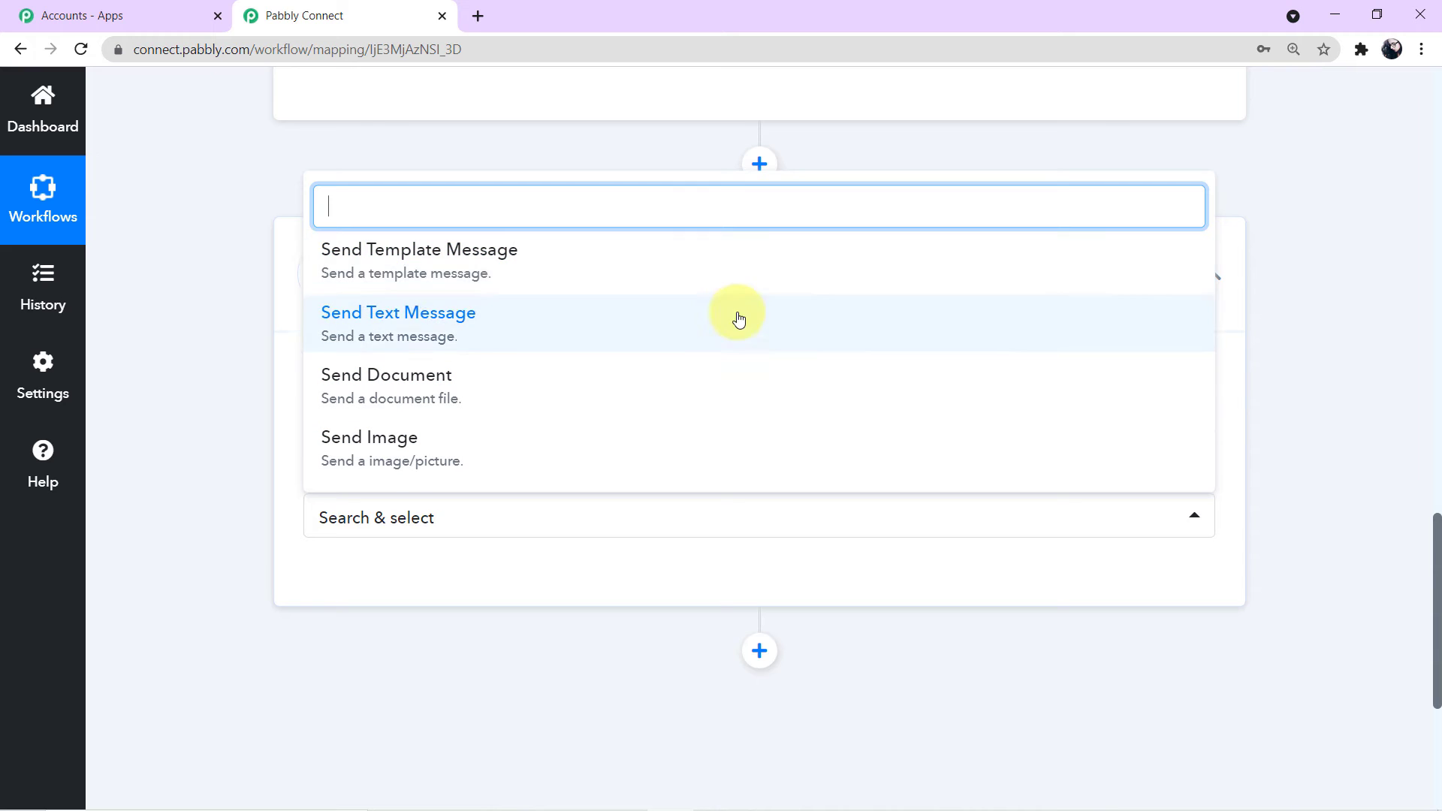
pyautogui.click(477, 259)
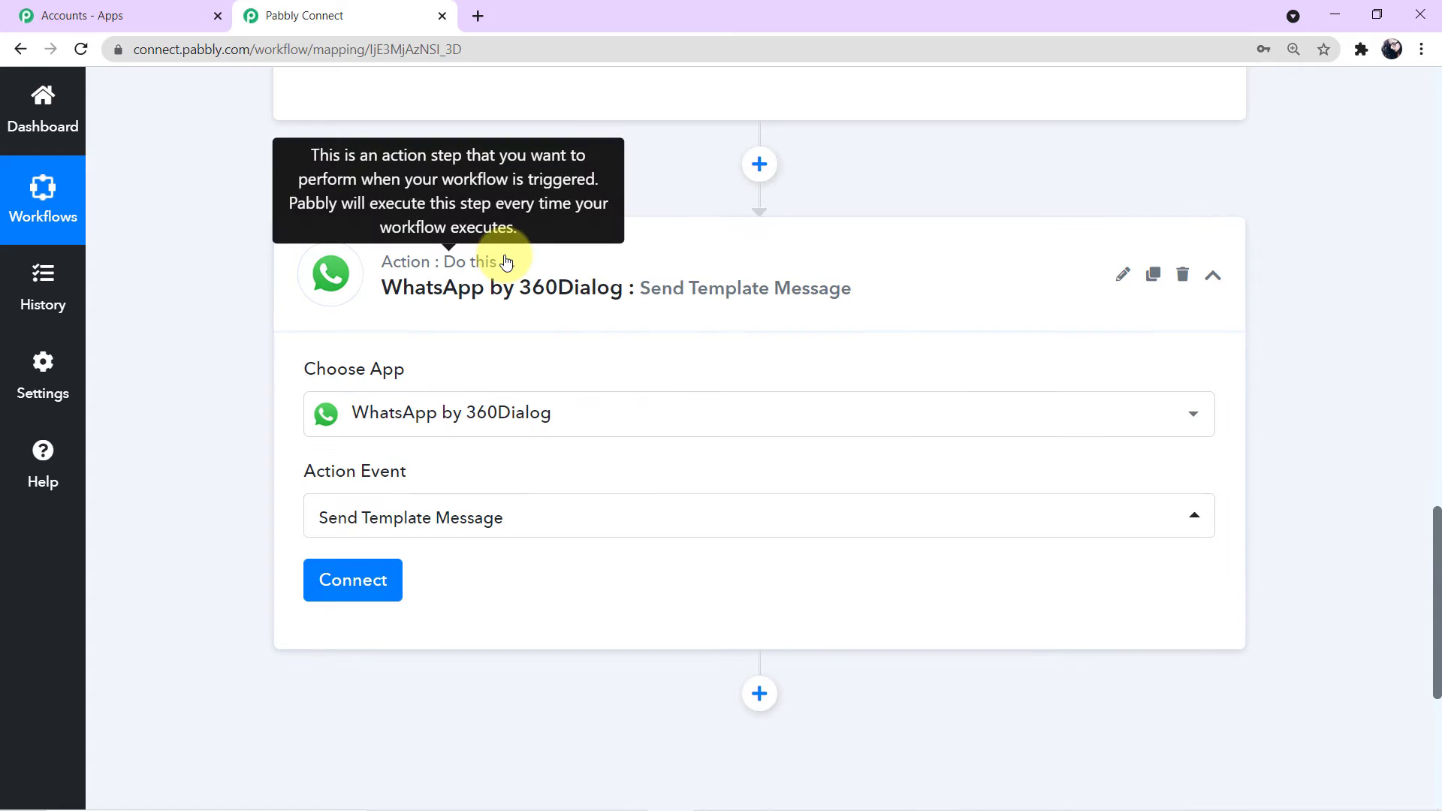
# Step: Start a new 360Dialog connection and read its API key and domain instructions
pyautogui.click(374, 580)
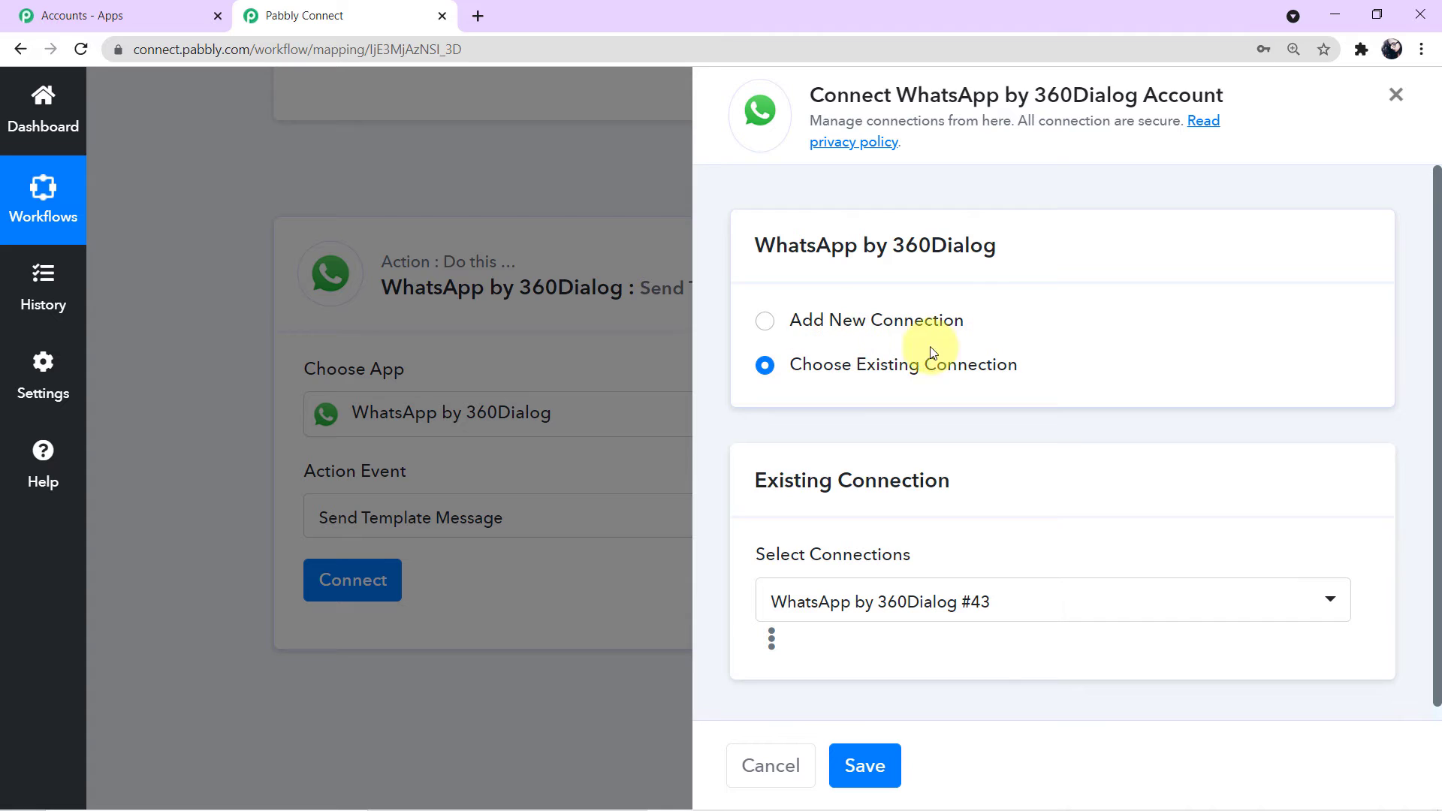
pyautogui.click(763, 321)
pyautogui.scroll(-3, 1122, 475)
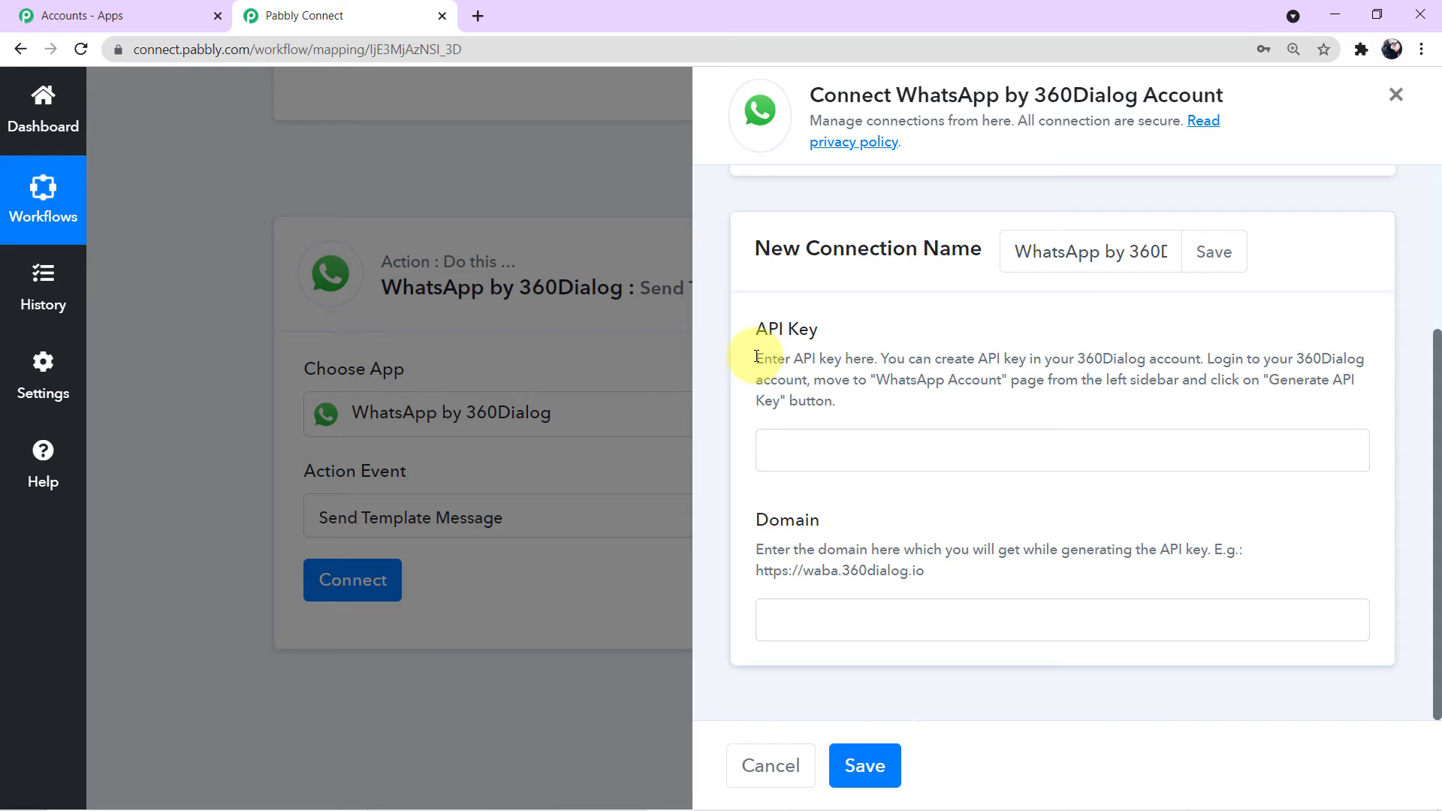
pyautogui.moveTo(757, 356); pyautogui.dragTo(885, 412)
pyautogui.click(886, 413)
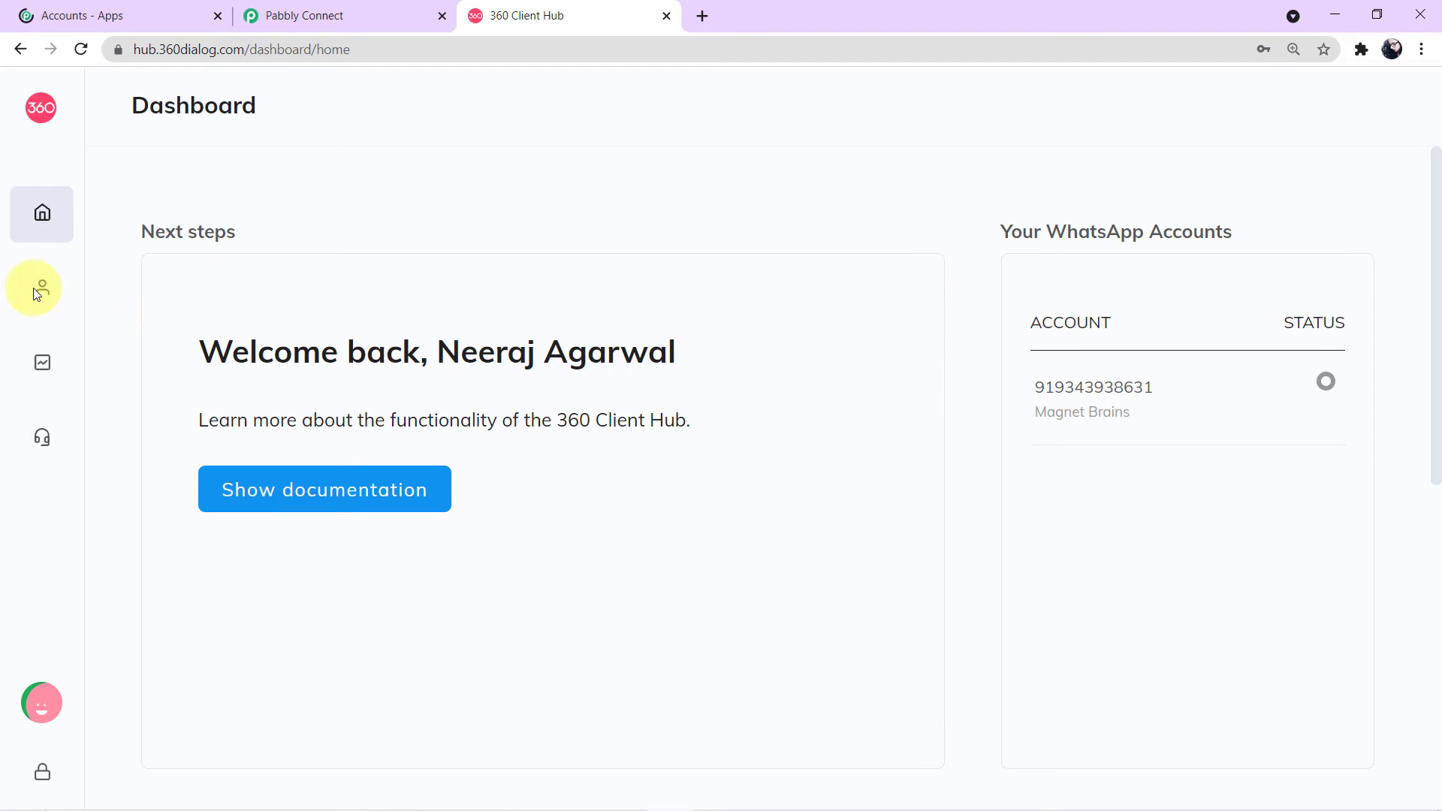
# Step: Go to WhatsApp Accounts from the 360dialog Client Hub sidebar
pyautogui.moveTo(11, 217)
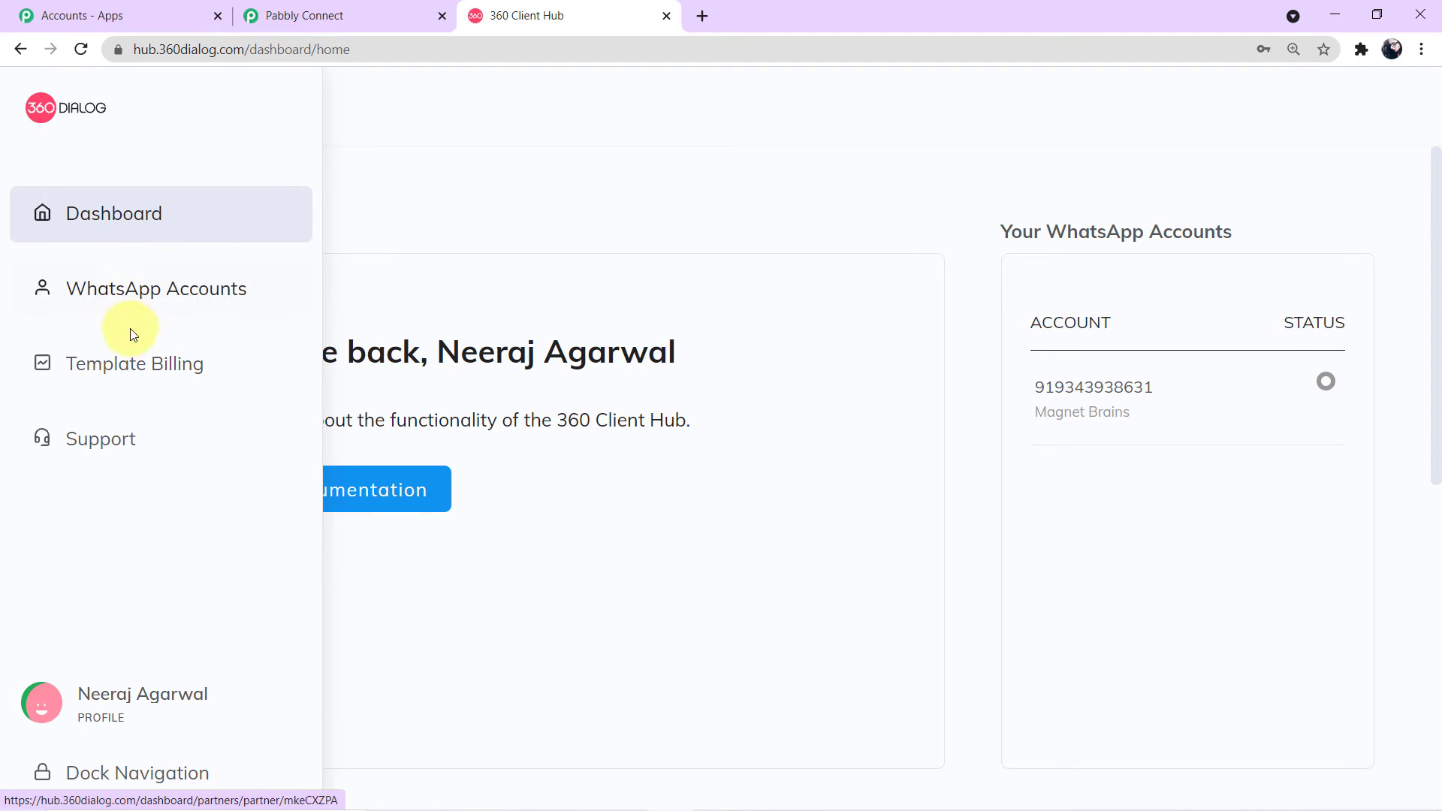
pyautogui.click(127, 299)
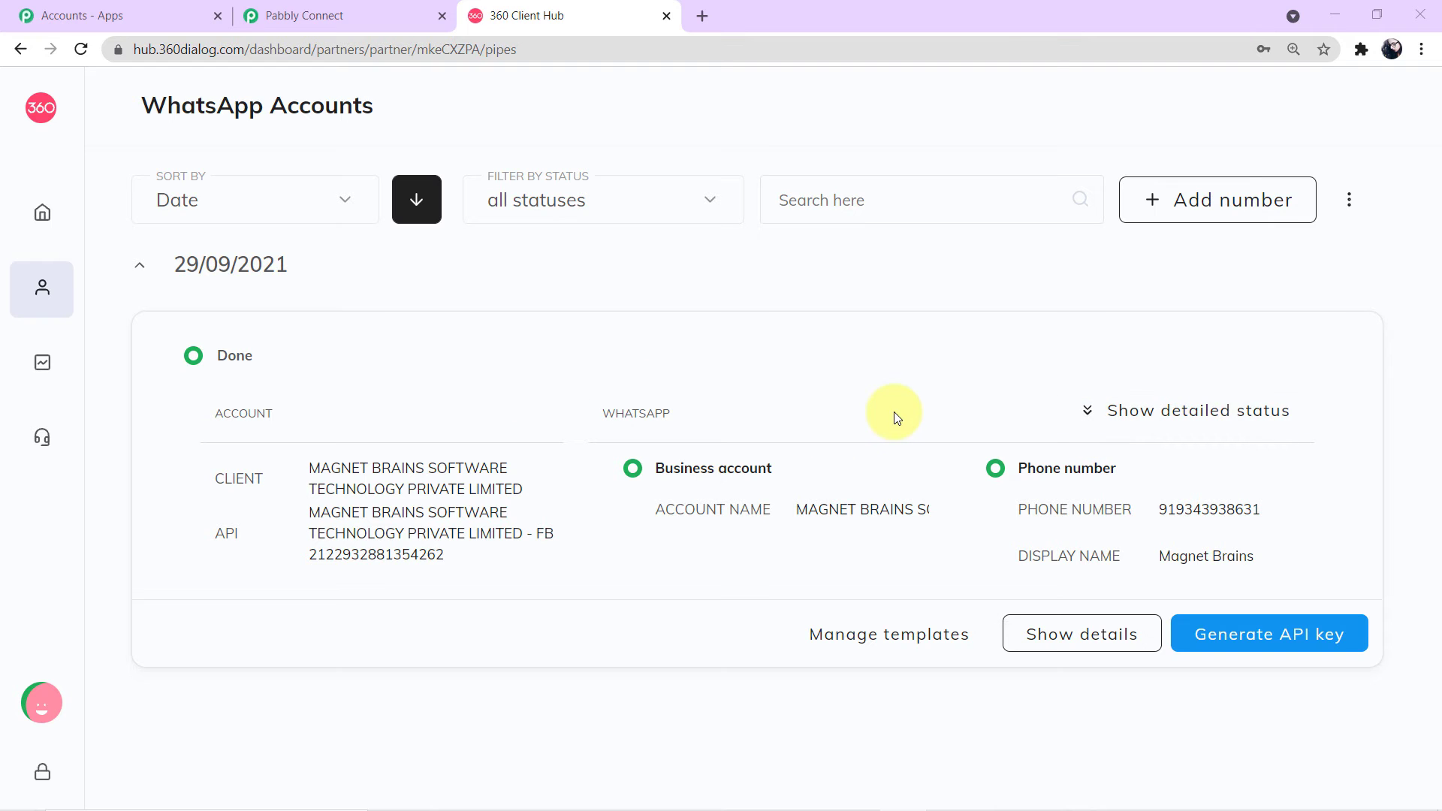
# Step: Back in Pabbly Connect, enter the 360Dialog API key and domain and save the connection
pyautogui.click(382, 15)
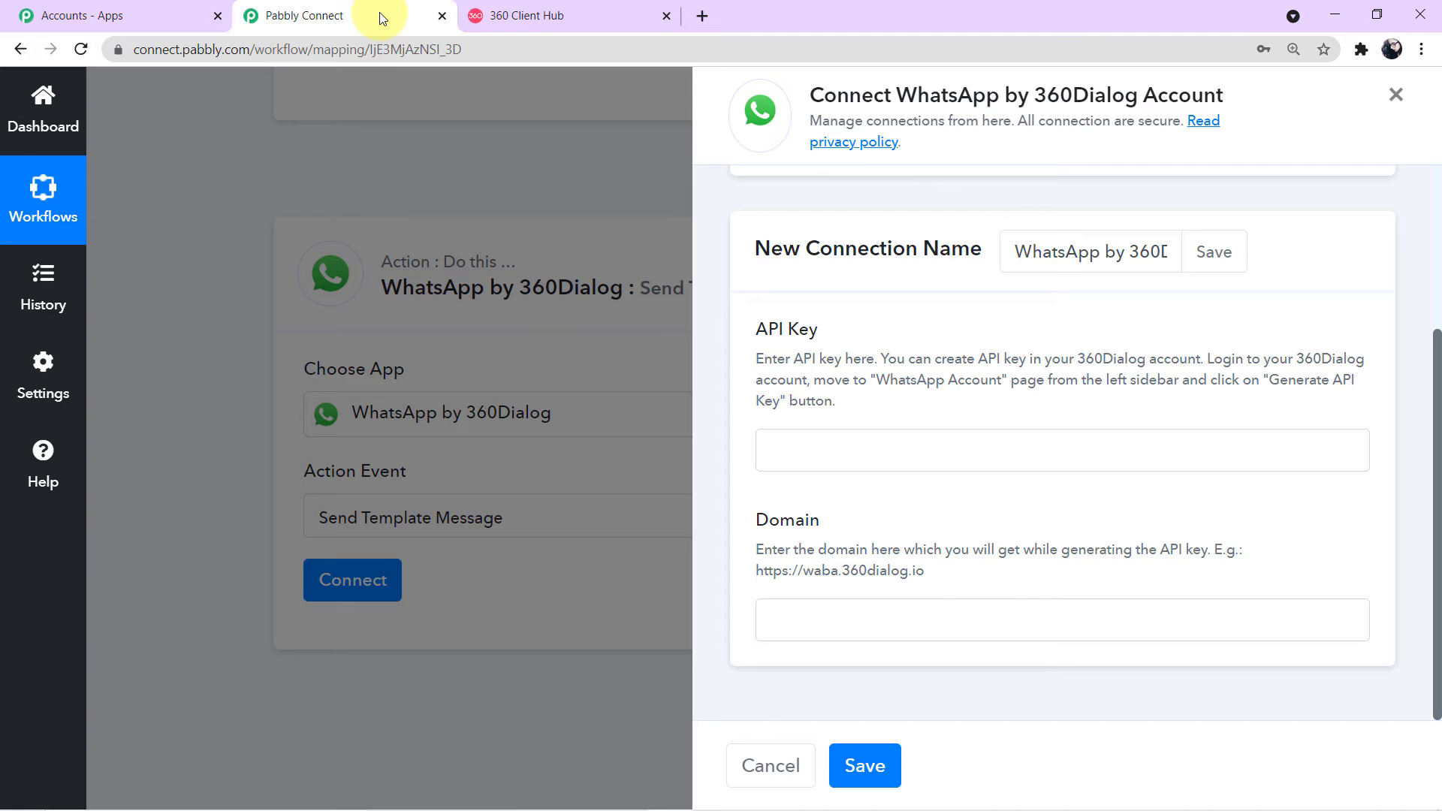
pyautogui.click(808, 455)
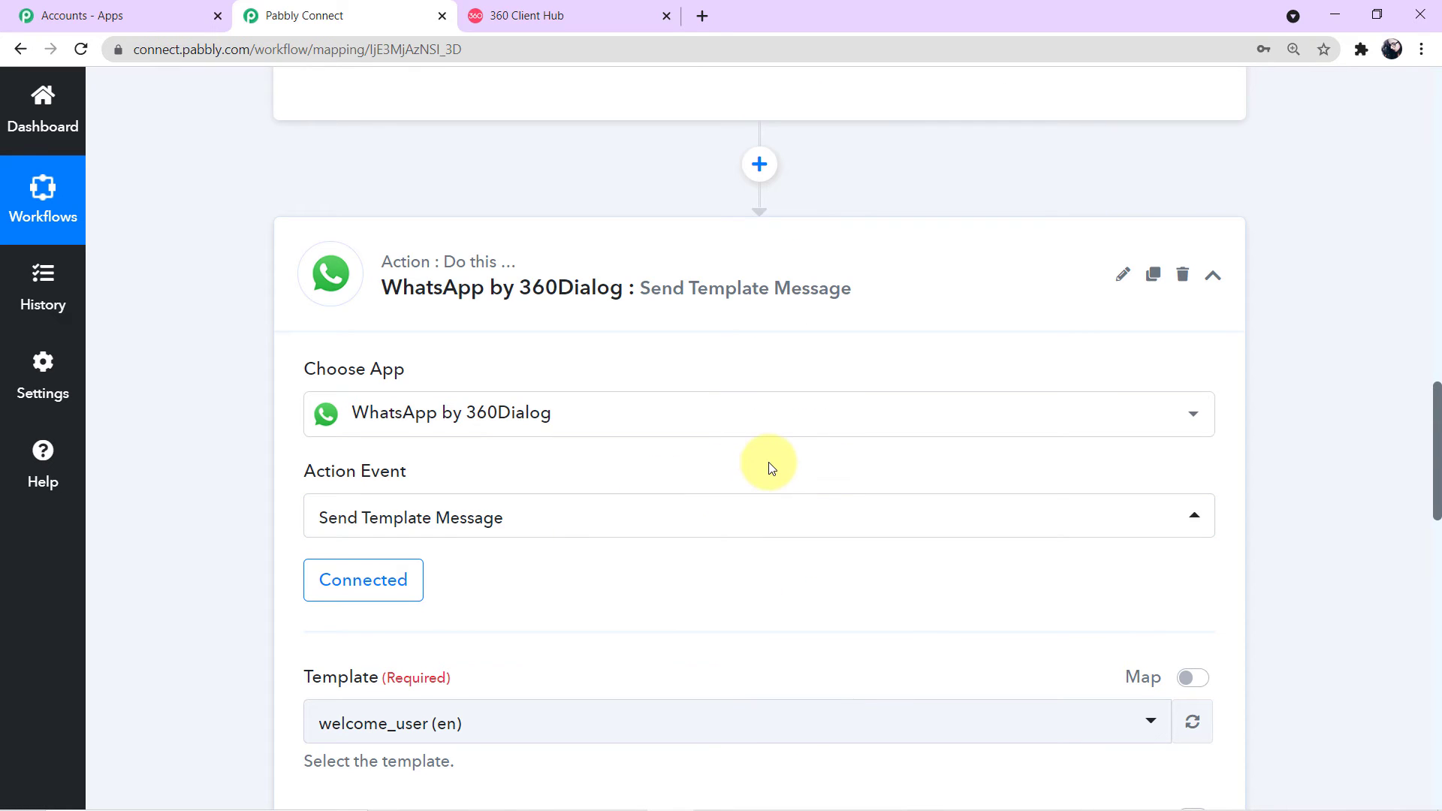
# Step: Browse the template list while keeping welcome_user (en), then switch to the 360 Client Hub
pyautogui.scroll(-1, 770, 468)
pyautogui.scroll(-1, 770, 469)
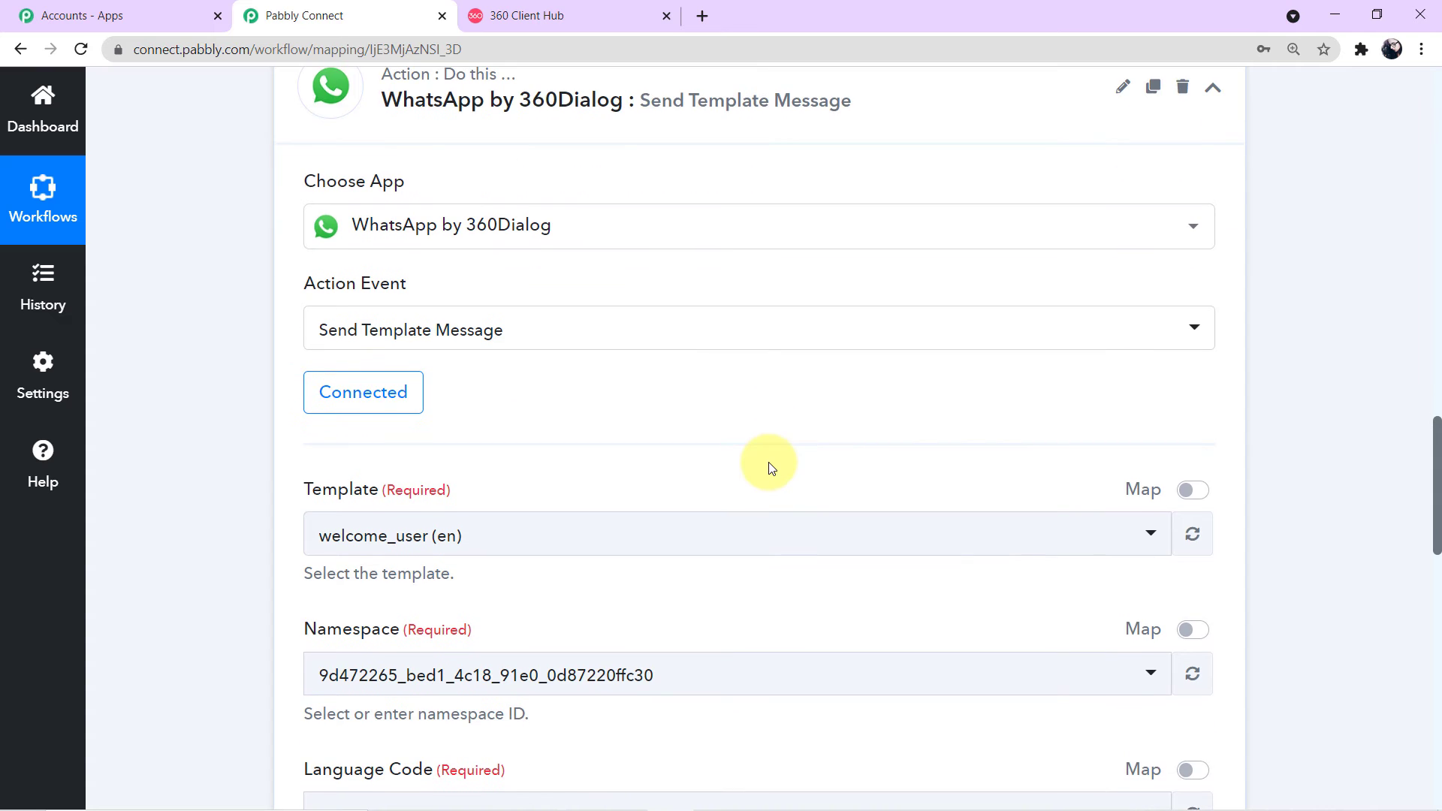
pyautogui.scroll(-2, 782, 403)
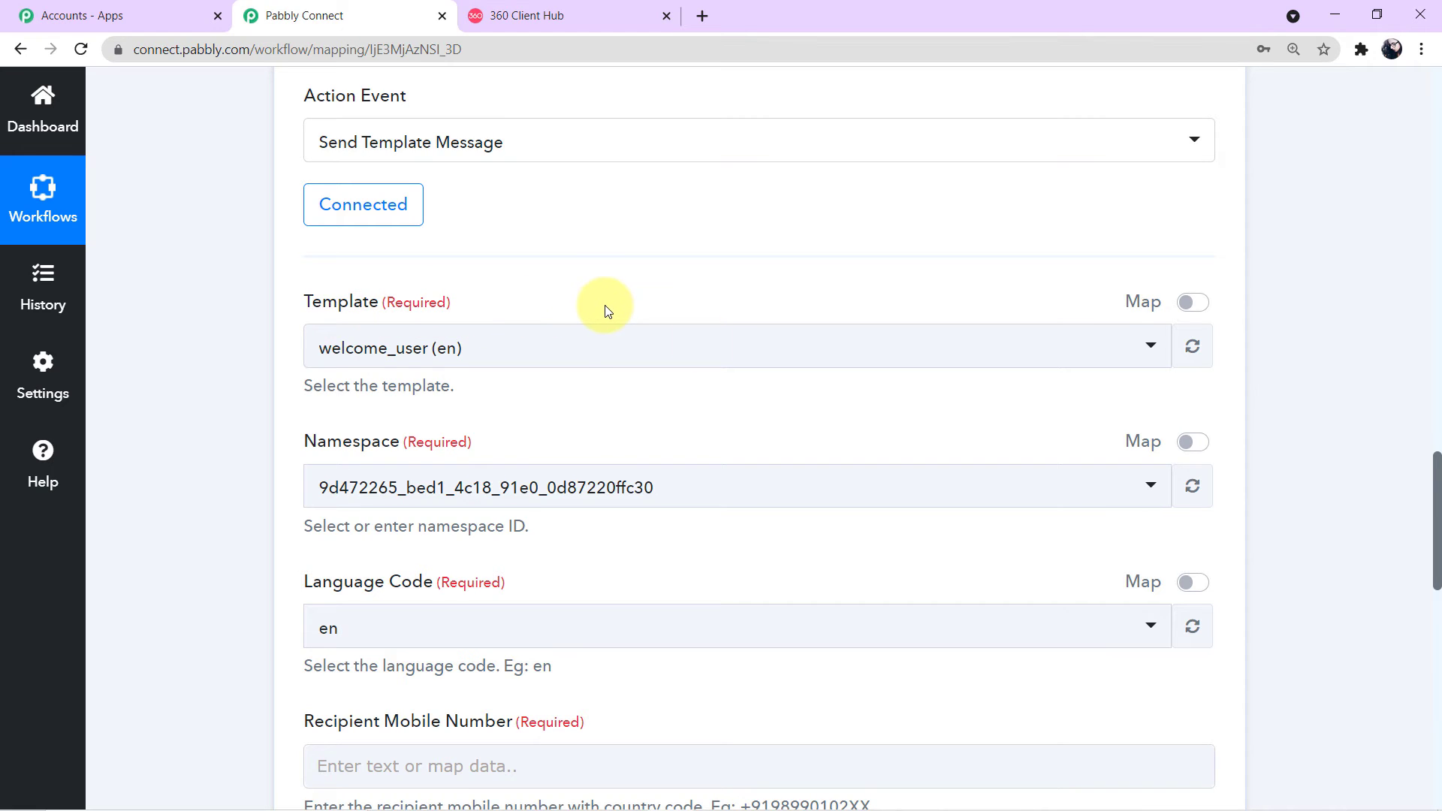
pyautogui.click(1139, 348)
pyautogui.scroll(-1, 727, 557)
pyautogui.scroll(-6, 727, 556)
pyautogui.scroll(-5, 727, 556)
pyautogui.scroll(5, 726, 556)
pyautogui.scroll(5, 725, 556)
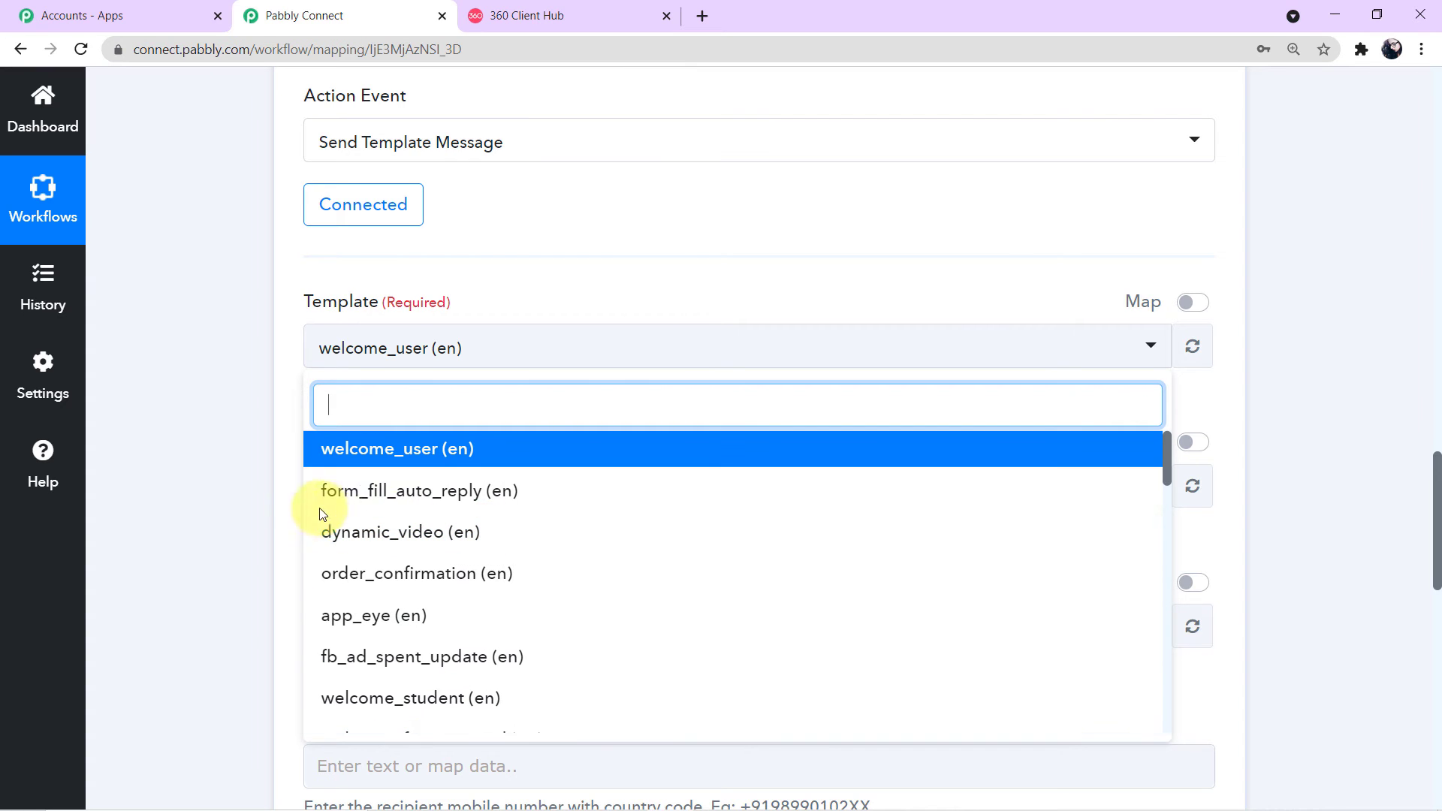
pyautogui.click(251, 499)
pyautogui.click(556, 18)
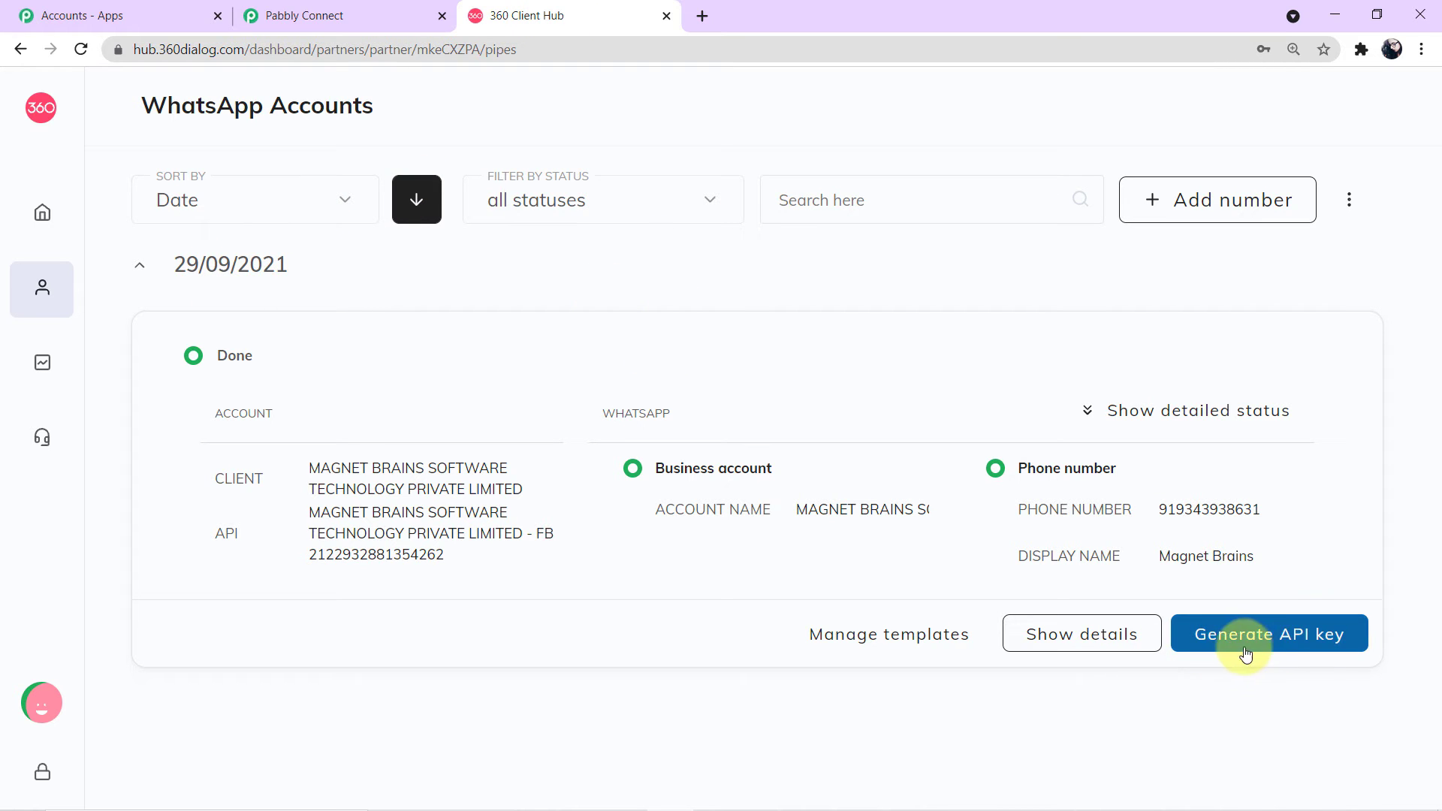
# Step: Open the WhatsApp account's details and scroll its Templates list down to send_brochure_final
pyautogui.click(1080, 650)
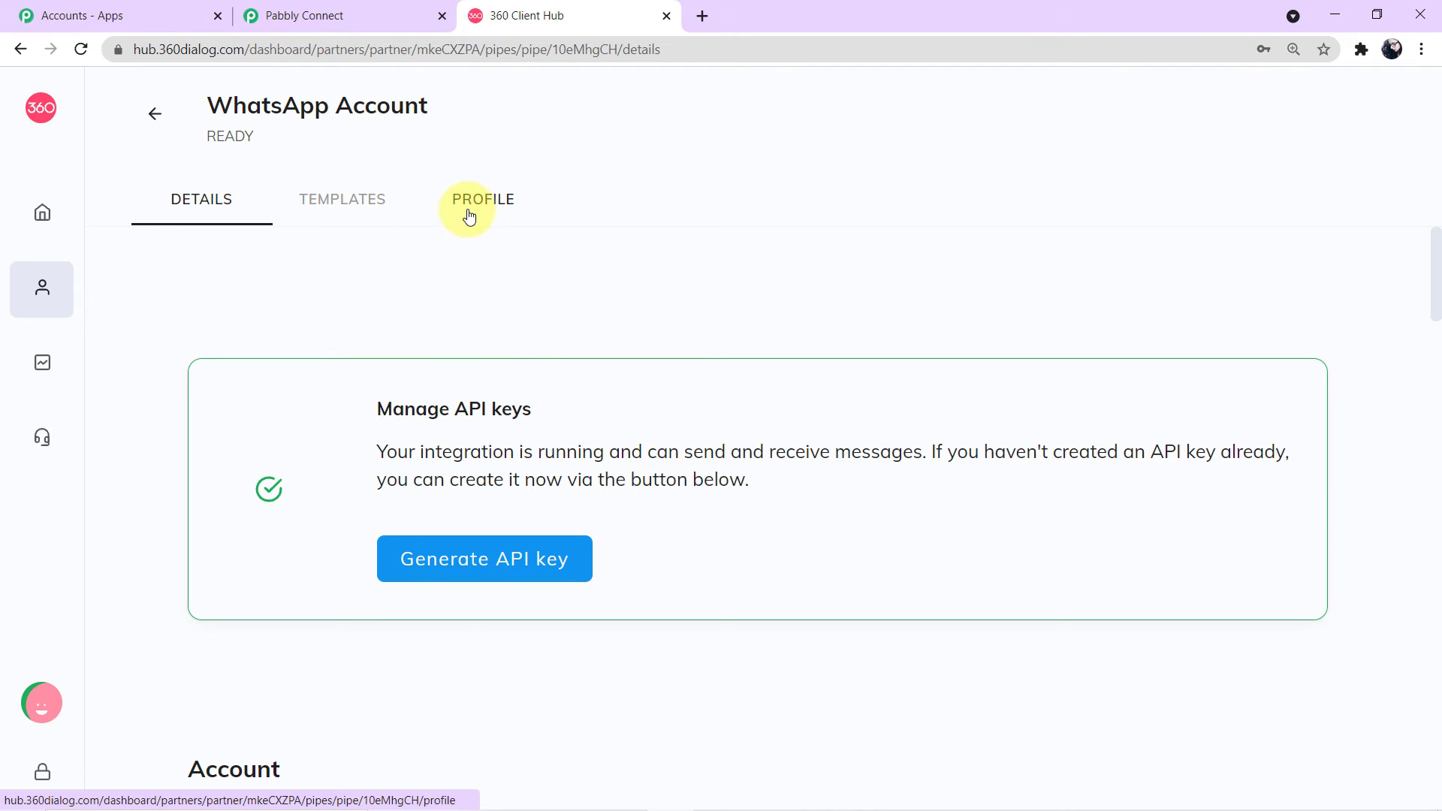
pyautogui.click(374, 214)
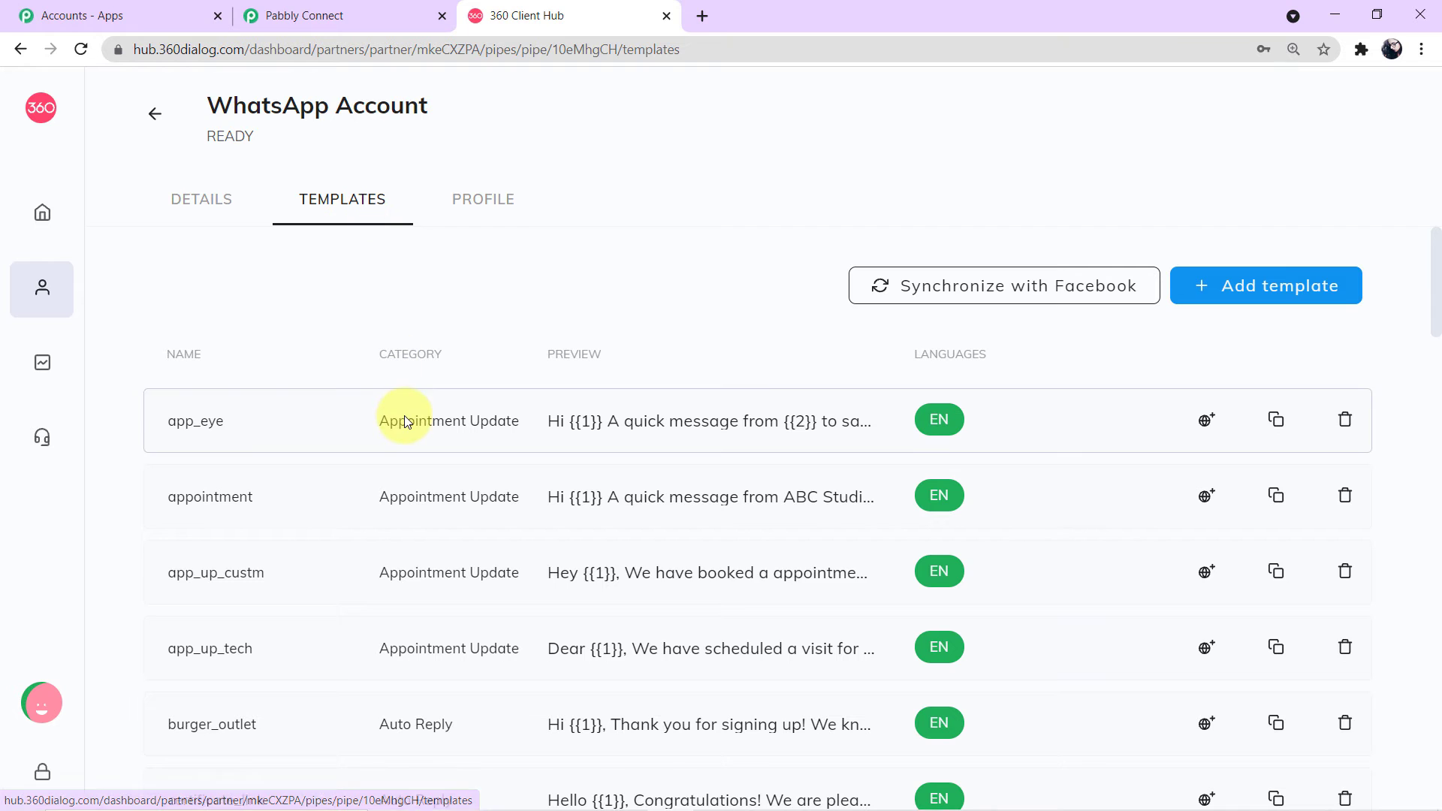
pyautogui.scroll(-3, 404, 416)
pyautogui.scroll(-6, 404, 416)
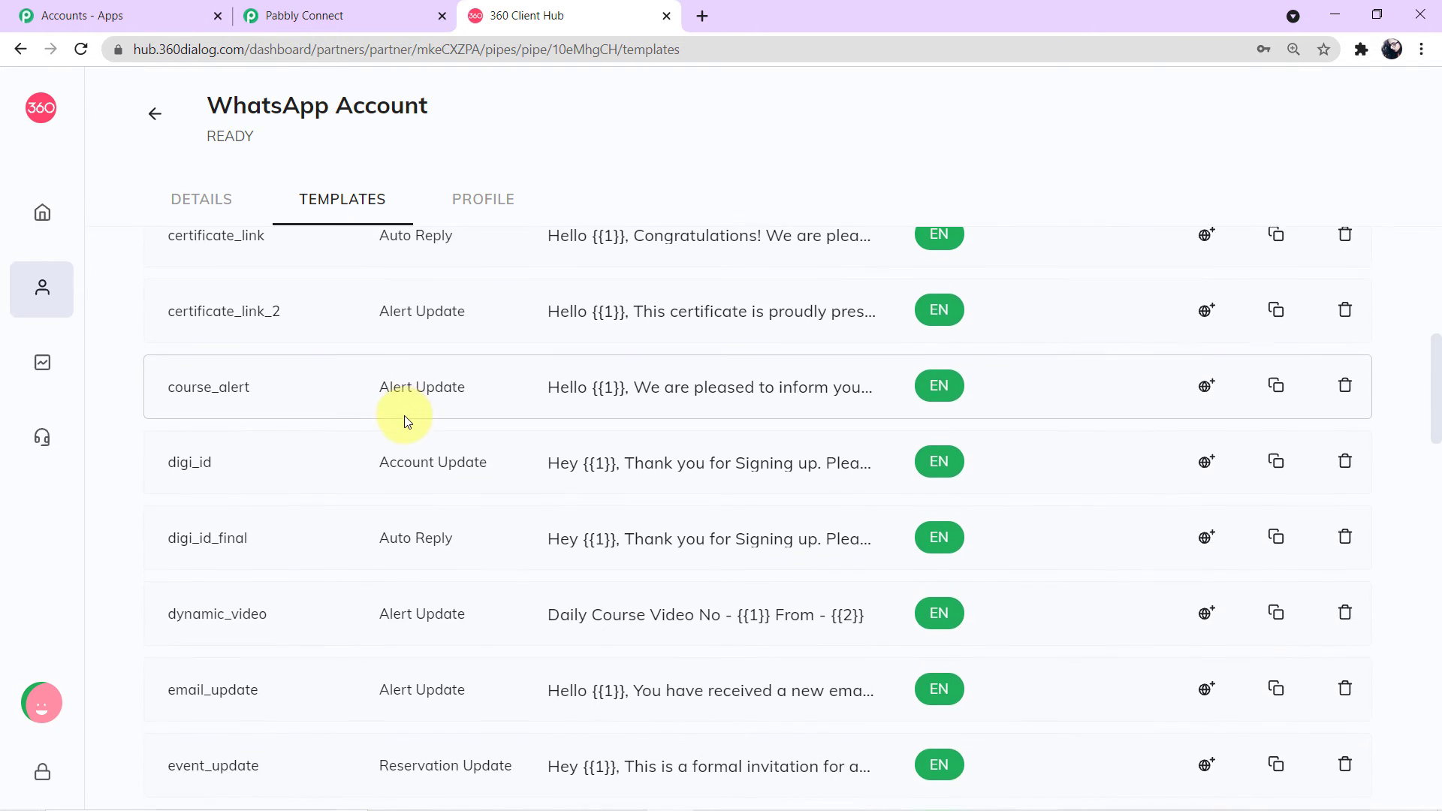
pyautogui.scroll(-5, 404, 416)
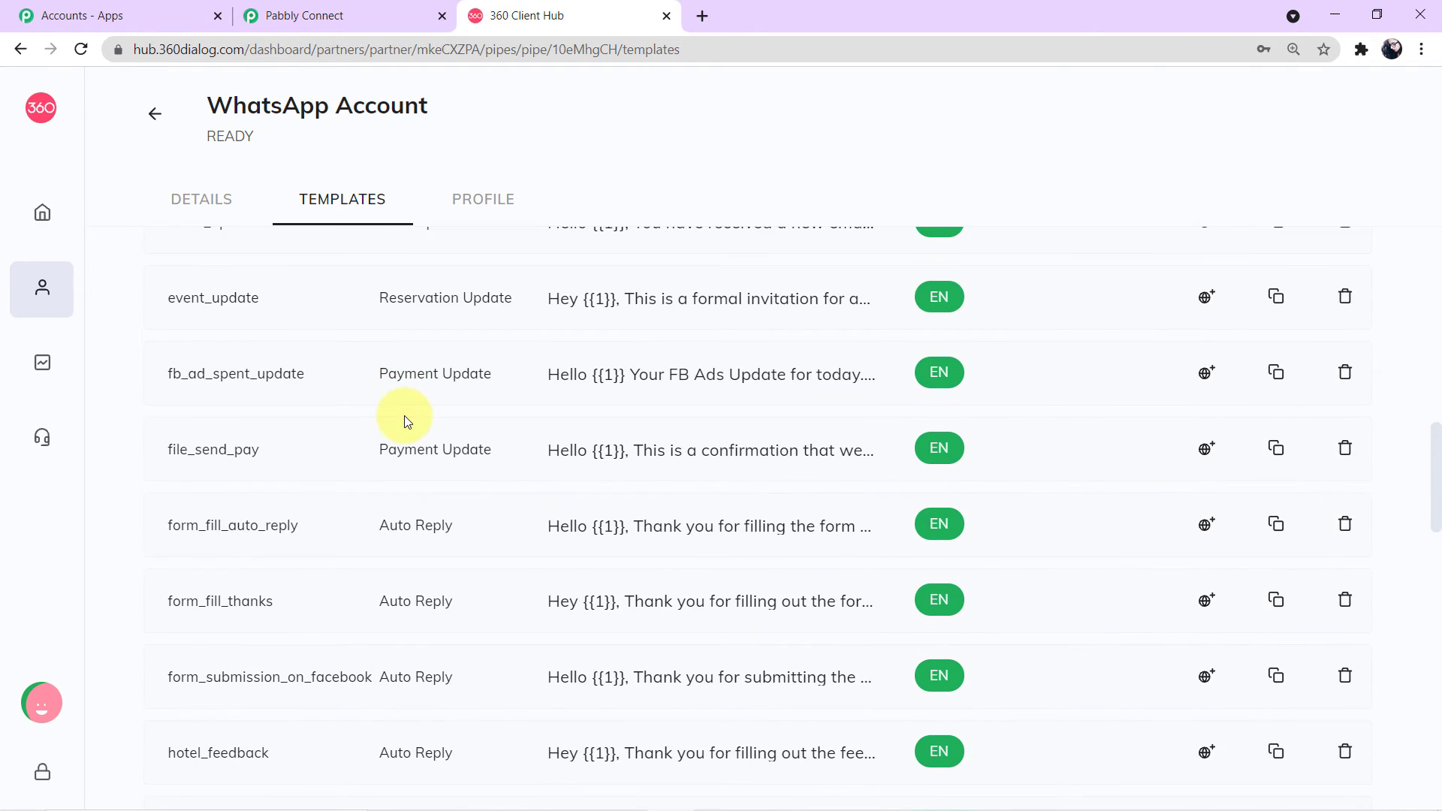
pyautogui.scroll(-1, 404, 416)
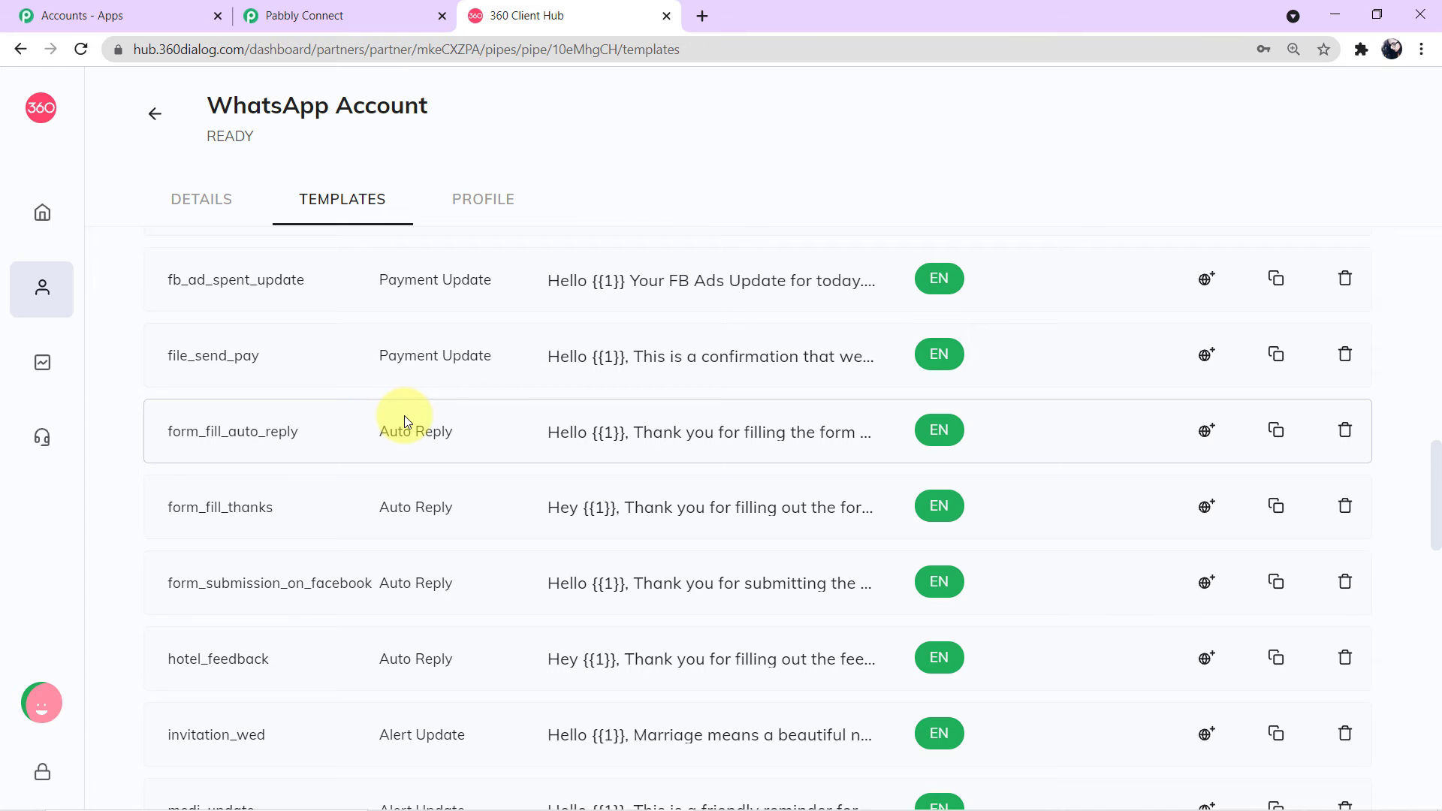
pyautogui.scroll(-4, 404, 416)
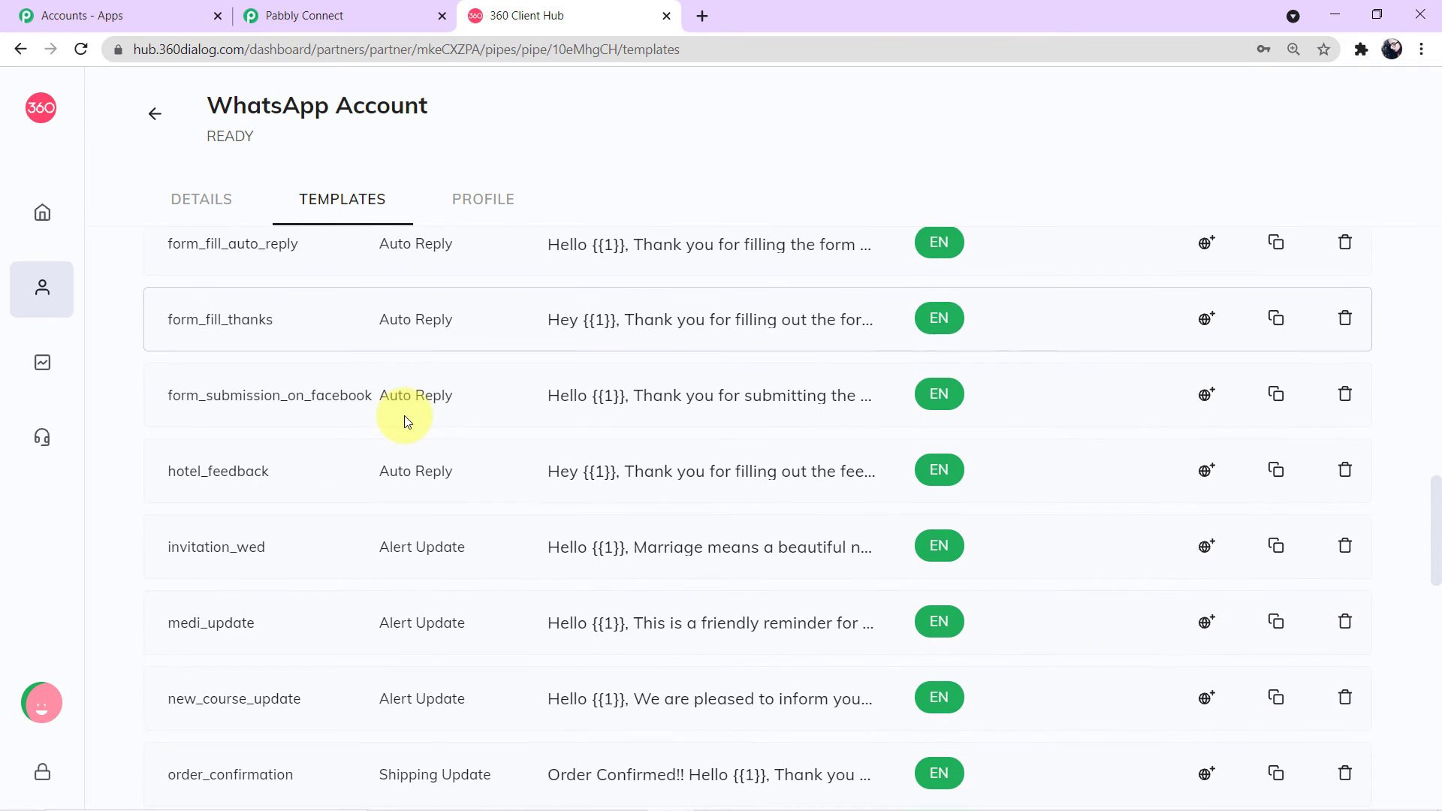
pyautogui.scroll(-6, 404, 416)
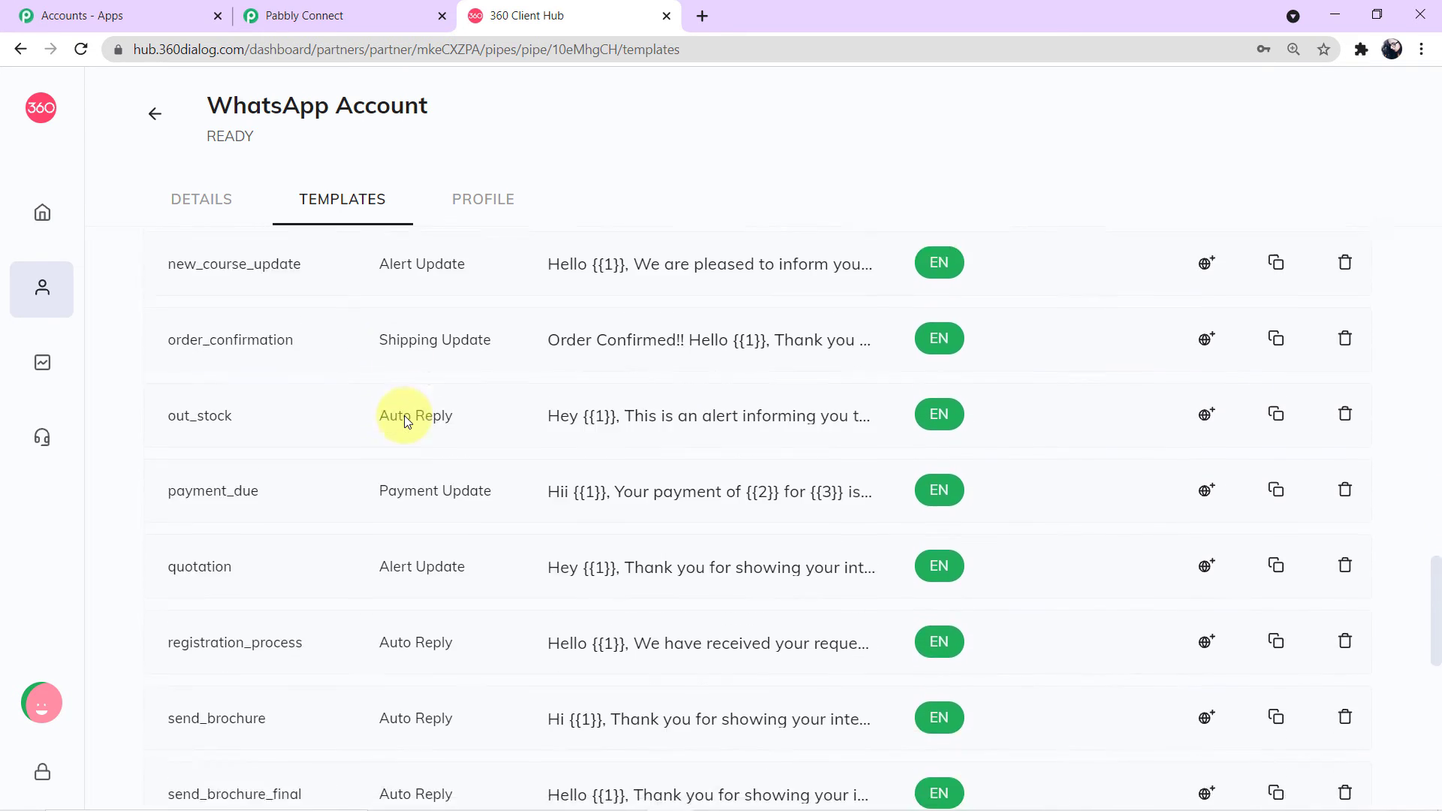
pyautogui.scroll(-3, 404, 416)
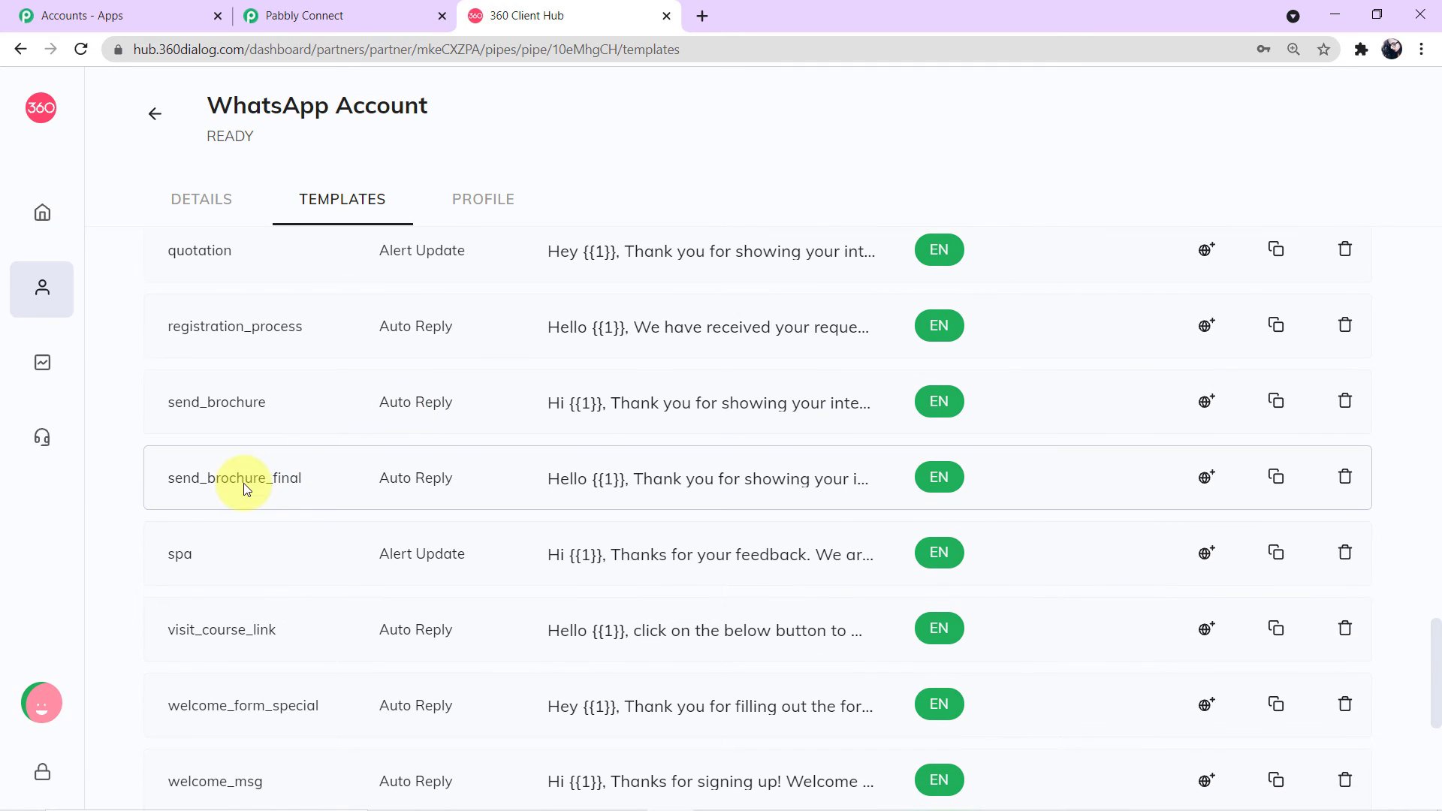
pyautogui.click(643, 487)
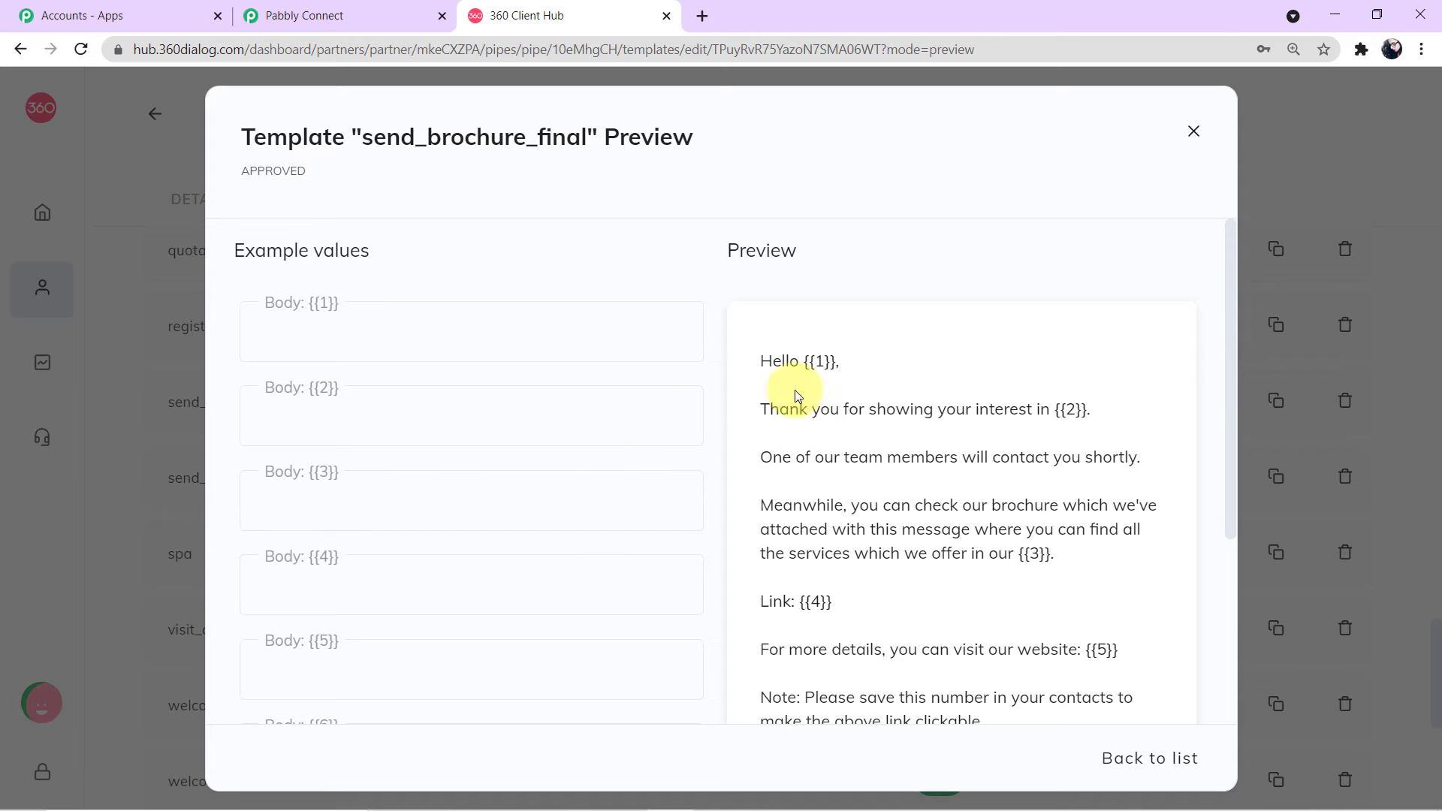
pyautogui.moveTo(762, 361); pyautogui.dragTo(1031, 584)
pyautogui.click(1030, 553)
pyautogui.scroll(4, 1030, 554)
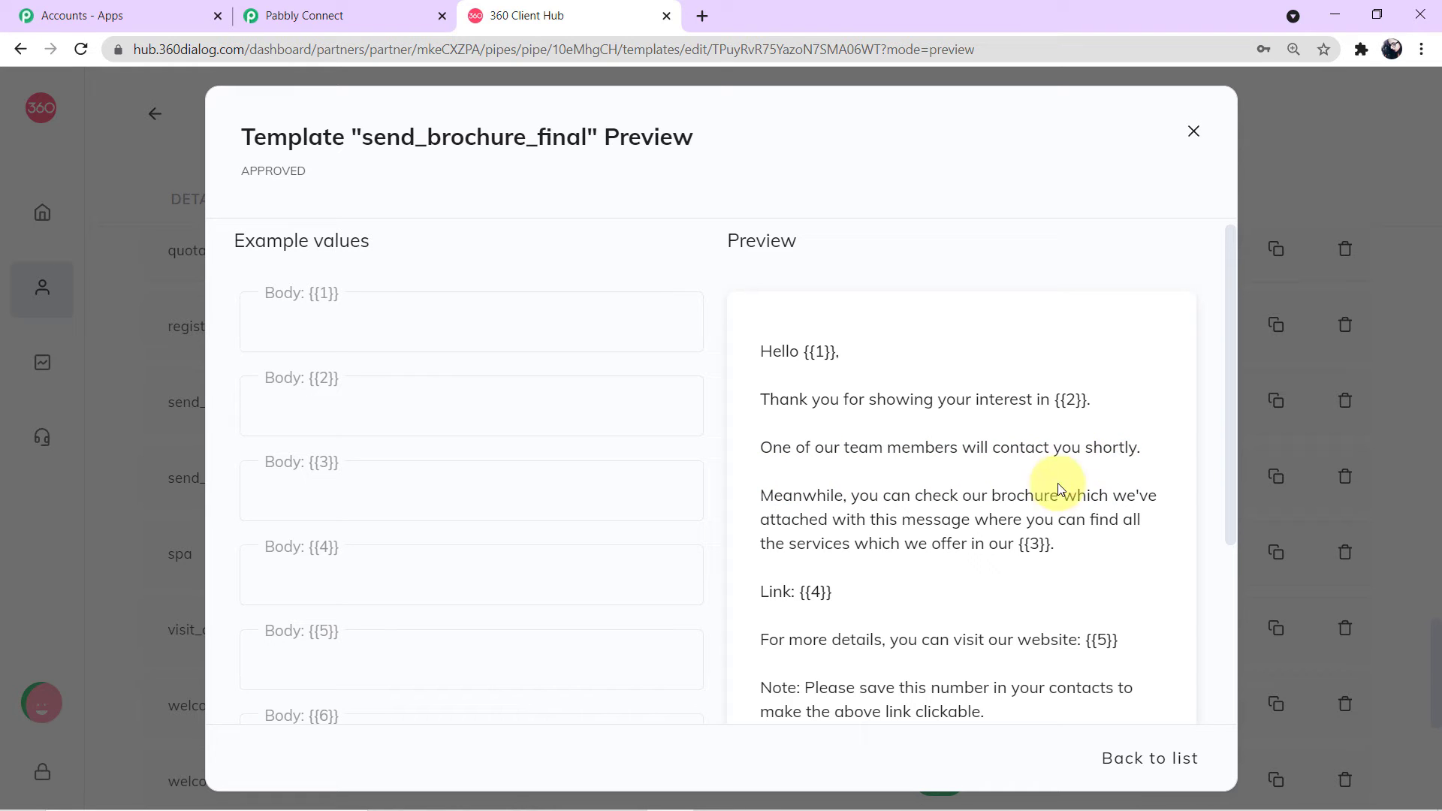
pyautogui.scroll(-2, 860, 516)
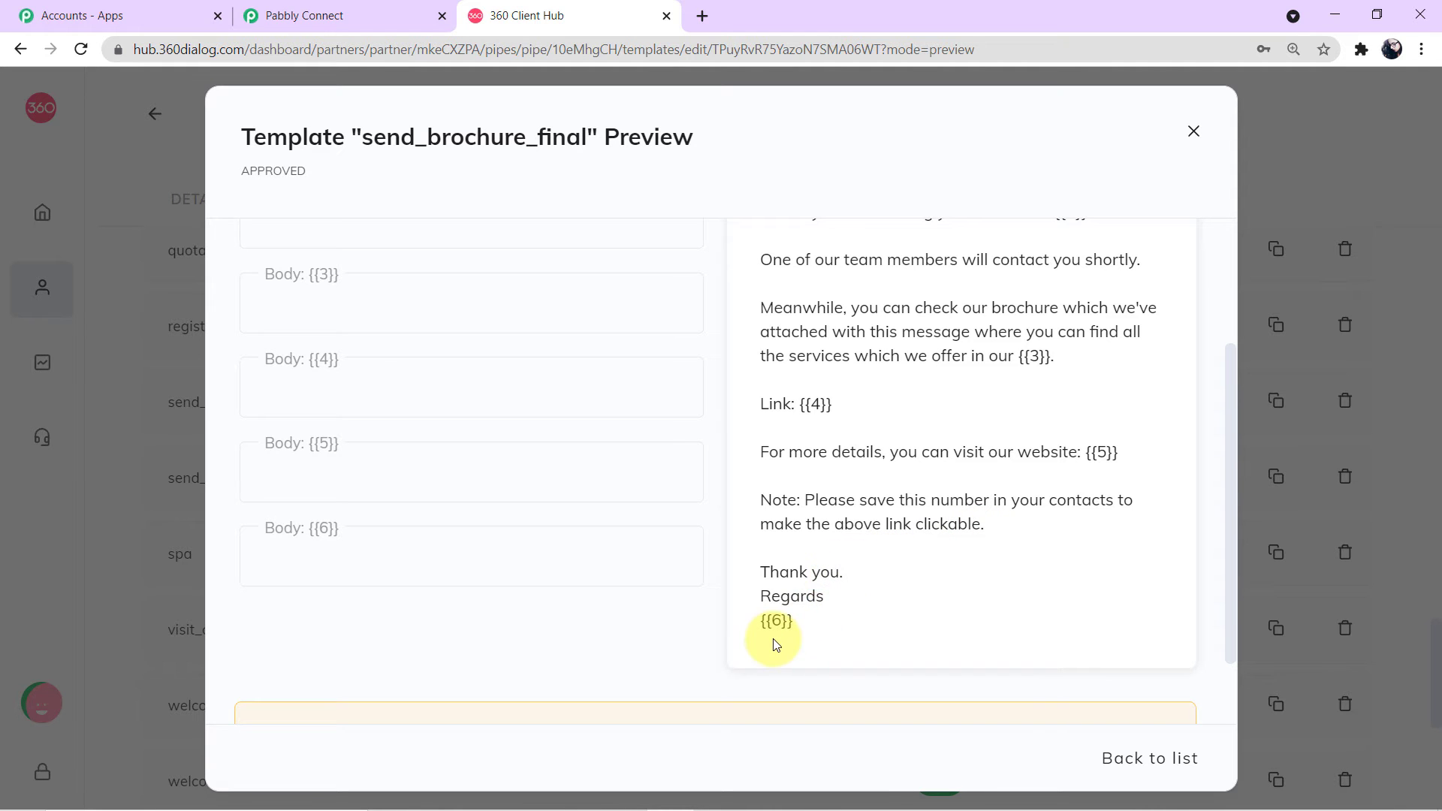
pyautogui.scroll(3, 800, 611)
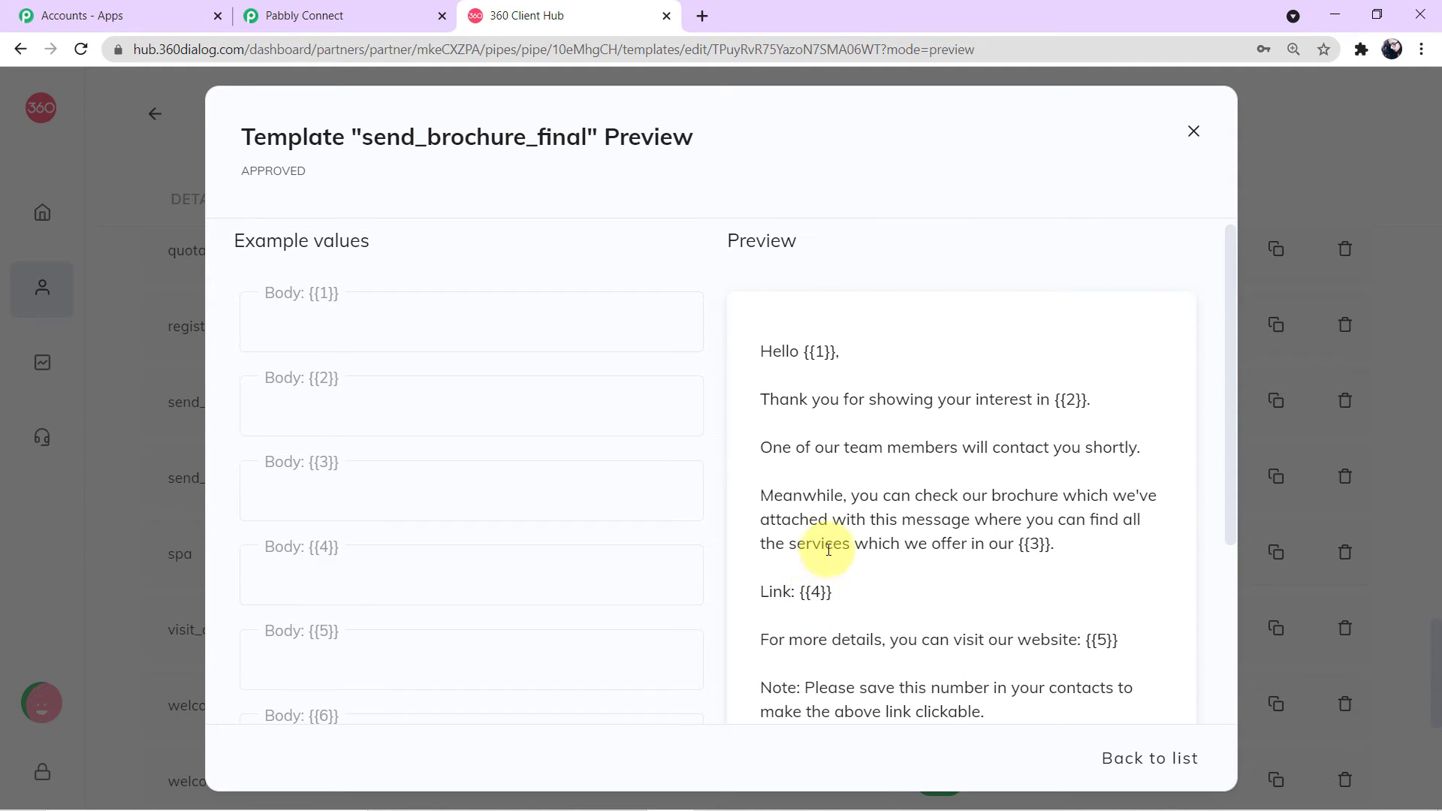
pyautogui.tripleClick(827, 352)
pyautogui.doubleClick(1070, 399)
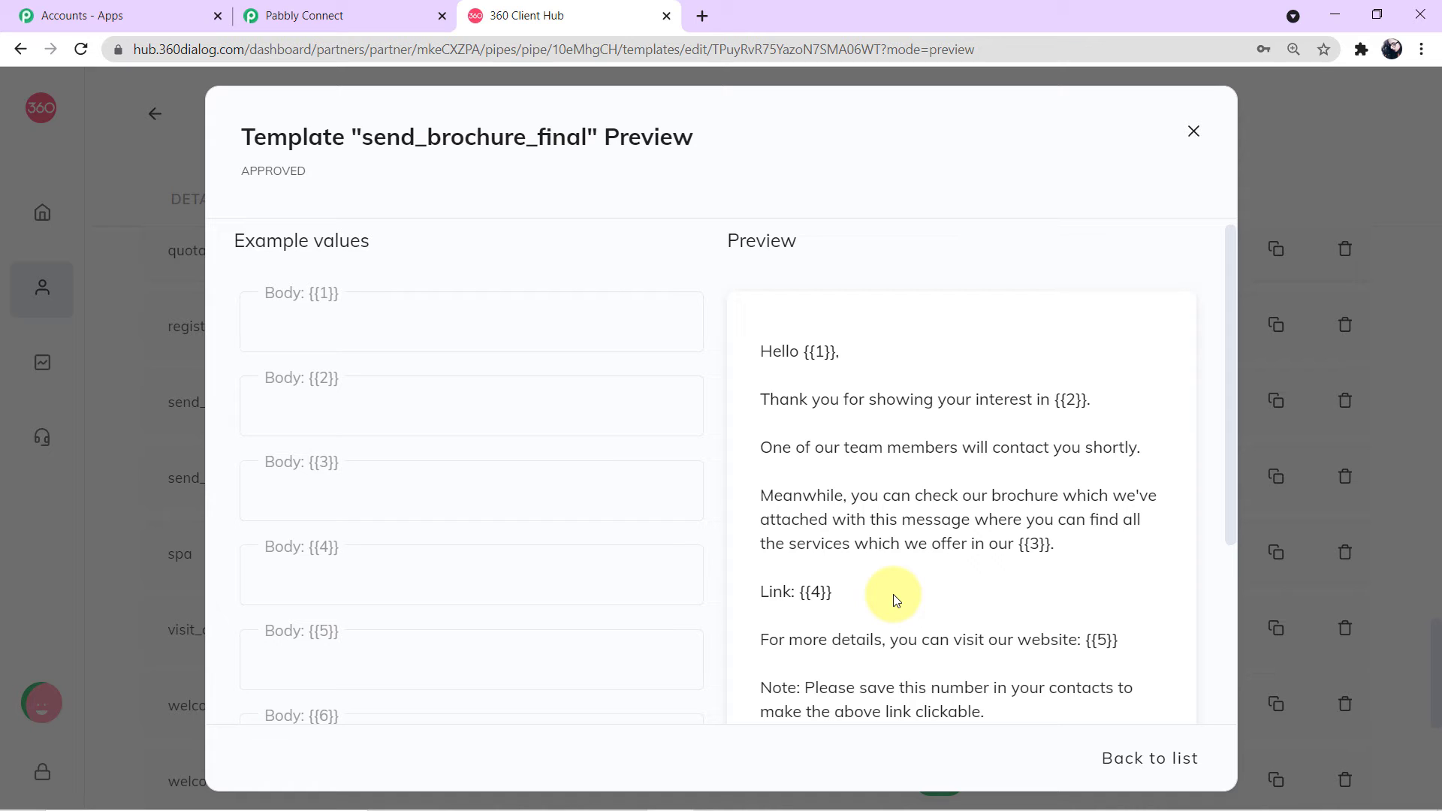
pyautogui.click(584, 319)
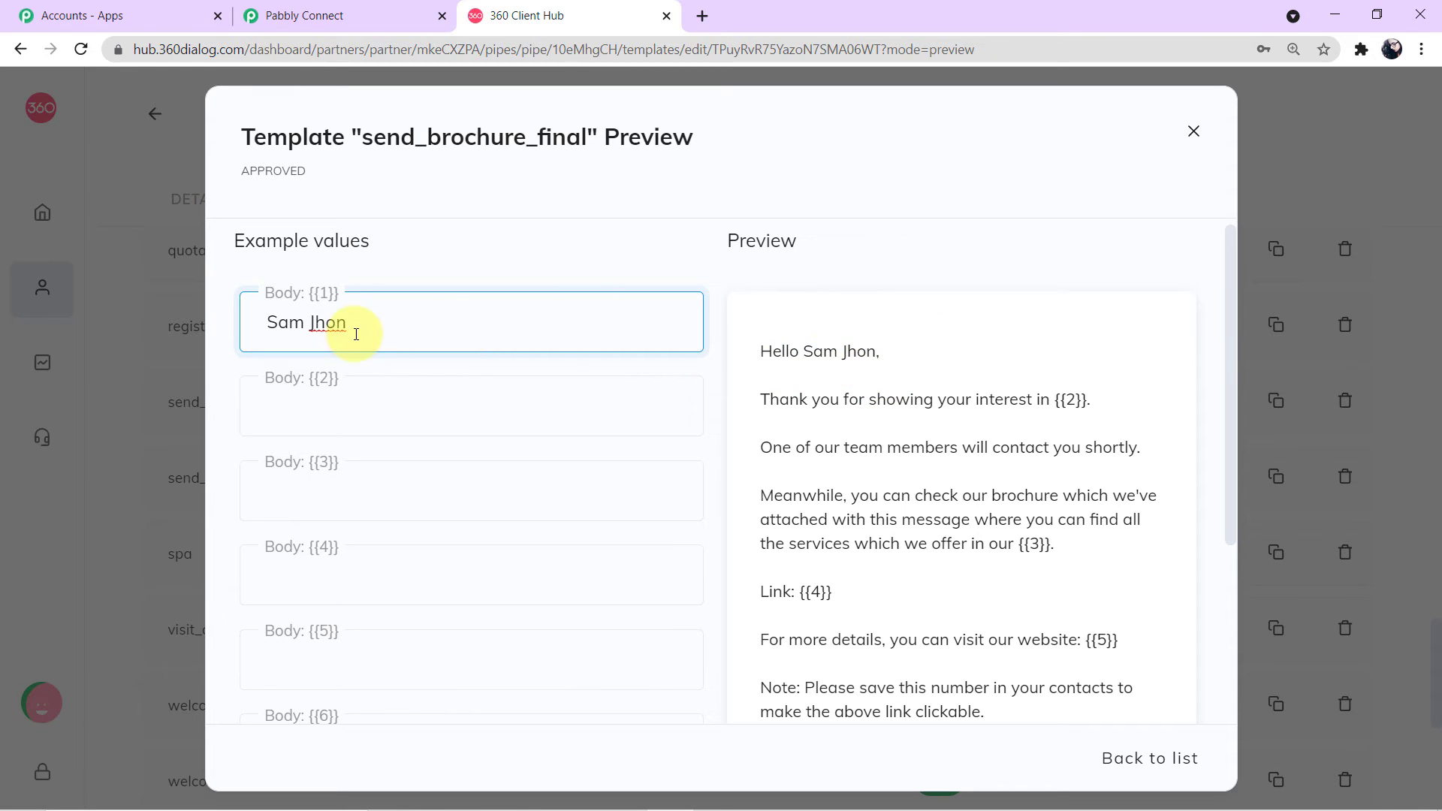
pyautogui.moveTo(350, 321); pyautogui.dragTo(137, 314)
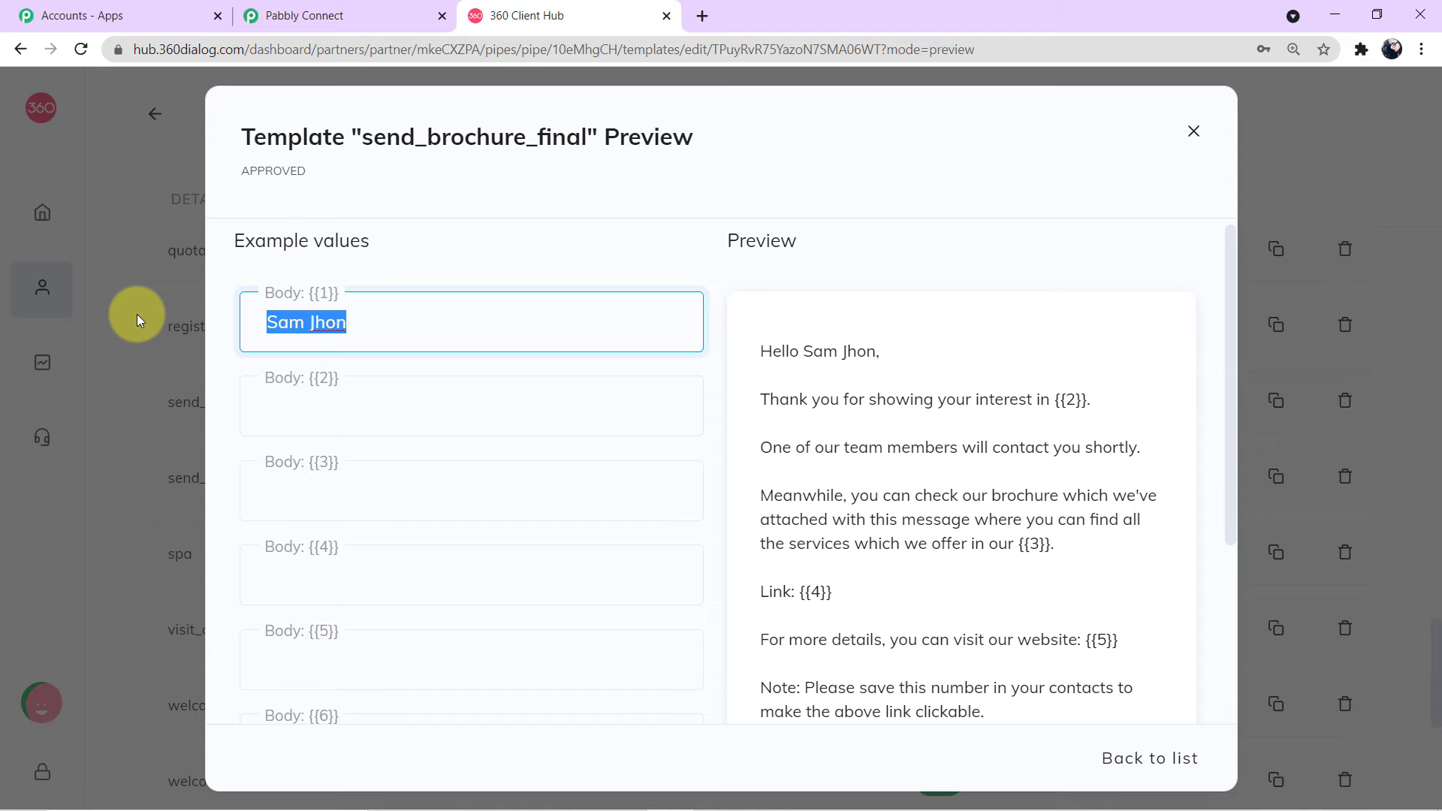
pyautogui.press('BackSpace')
pyautogui.click(270, 399)
pyautogui.click(314, 492)
pyautogui.click(331, 601)
pyautogui.click(505, 678)
pyautogui.scroll(-3, 383, 661)
pyautogui.scroll(4, 924, 573)
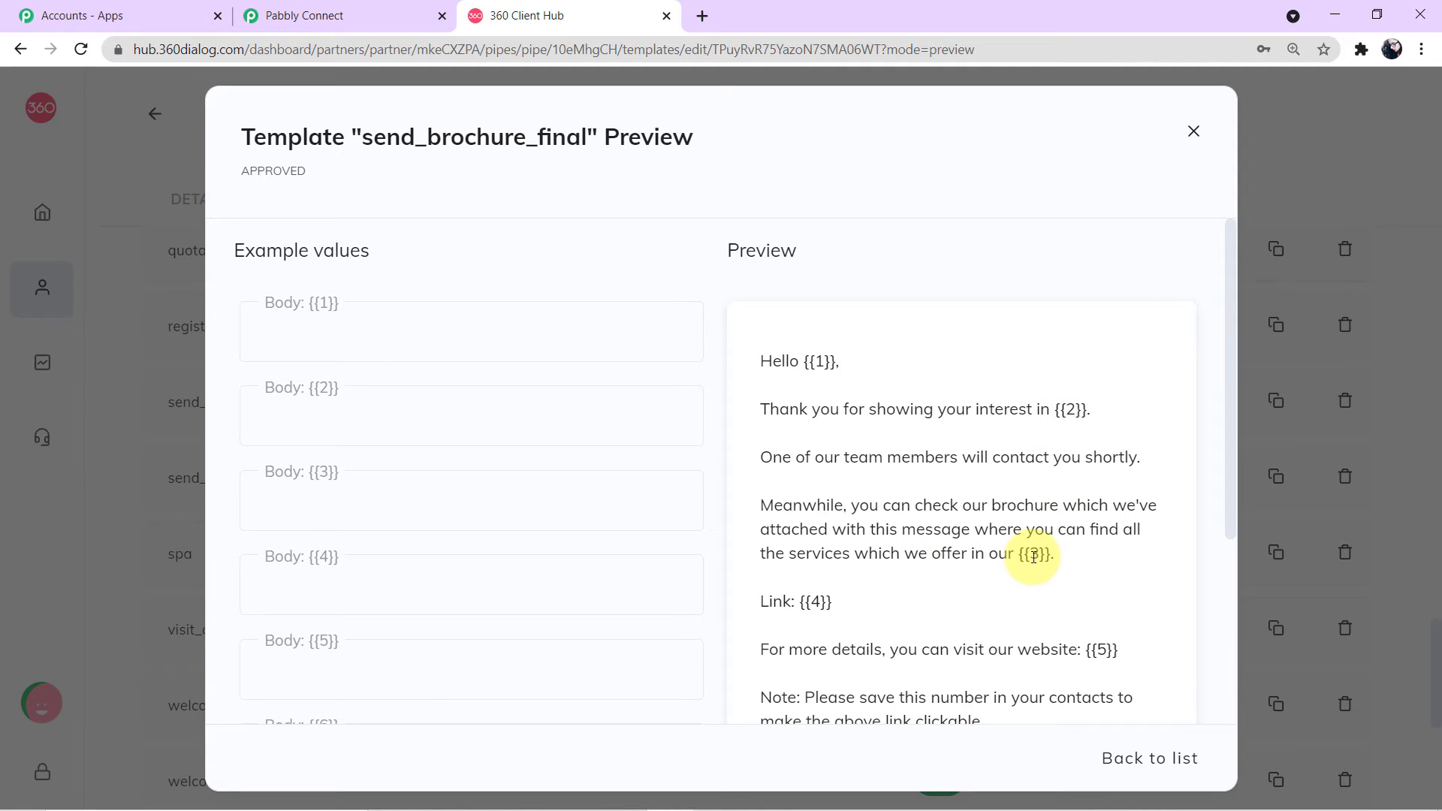
pyautogui.scroll(-3, 1033, 554)
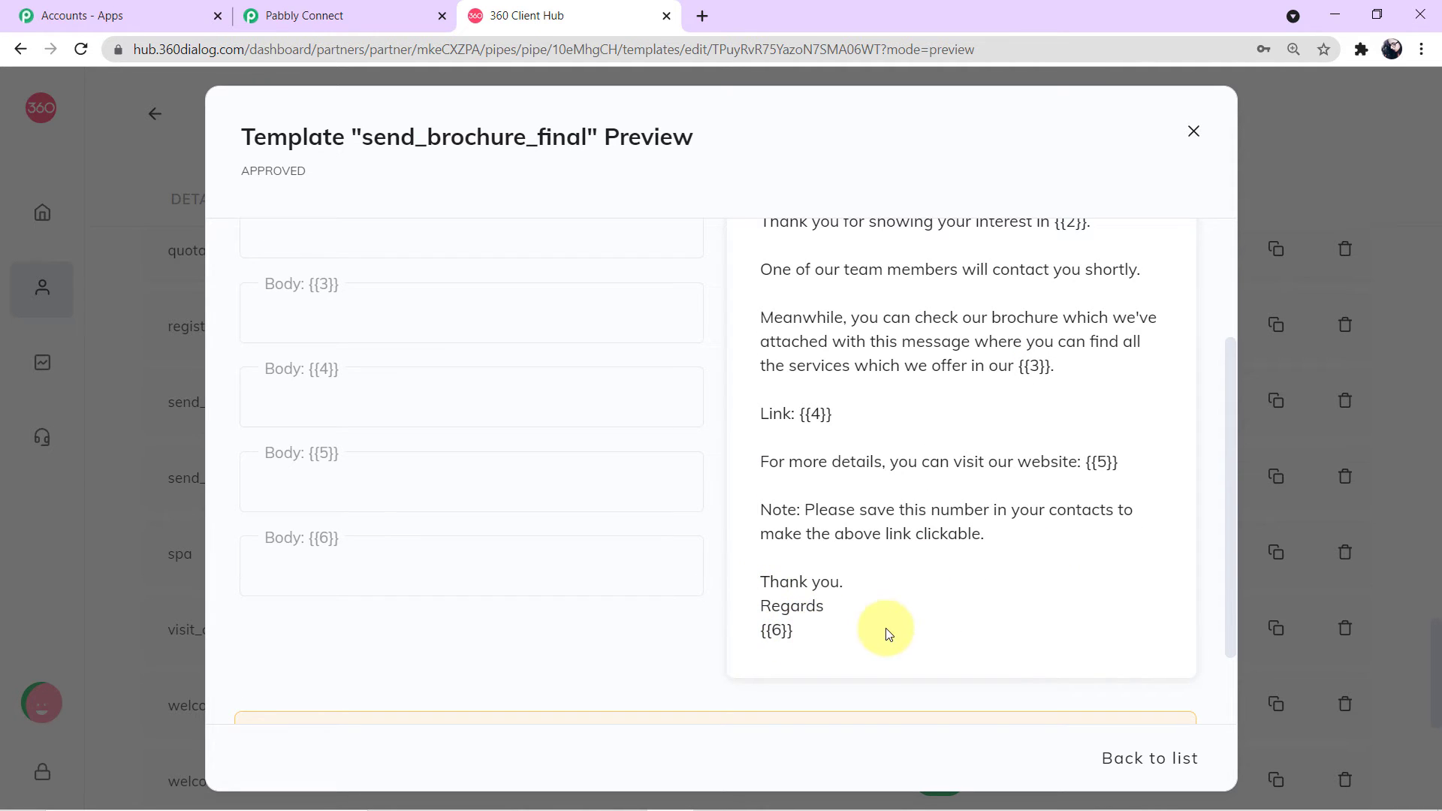
pyautogui.scroll(3, 884, 633)
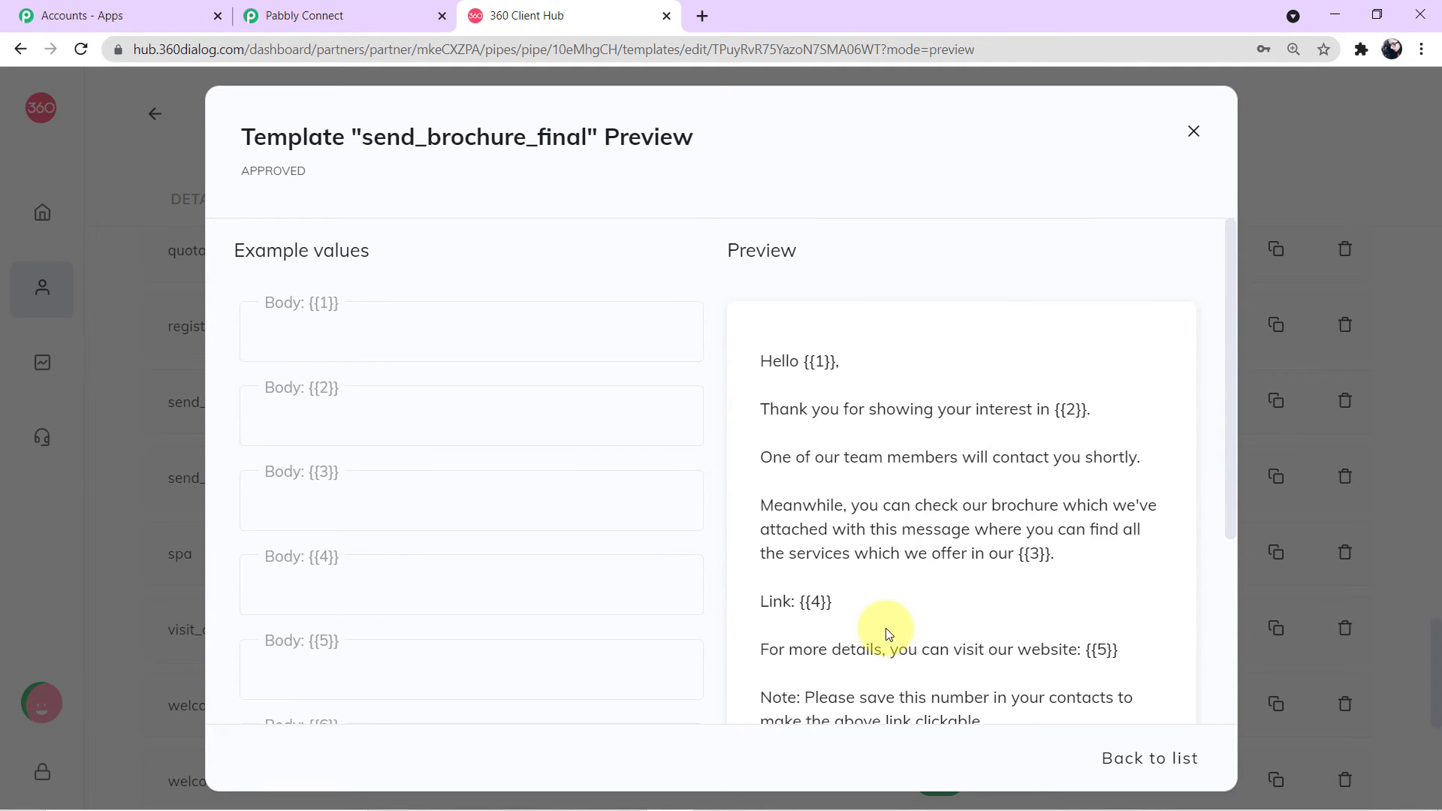
pyautogui.click(1193, 131)
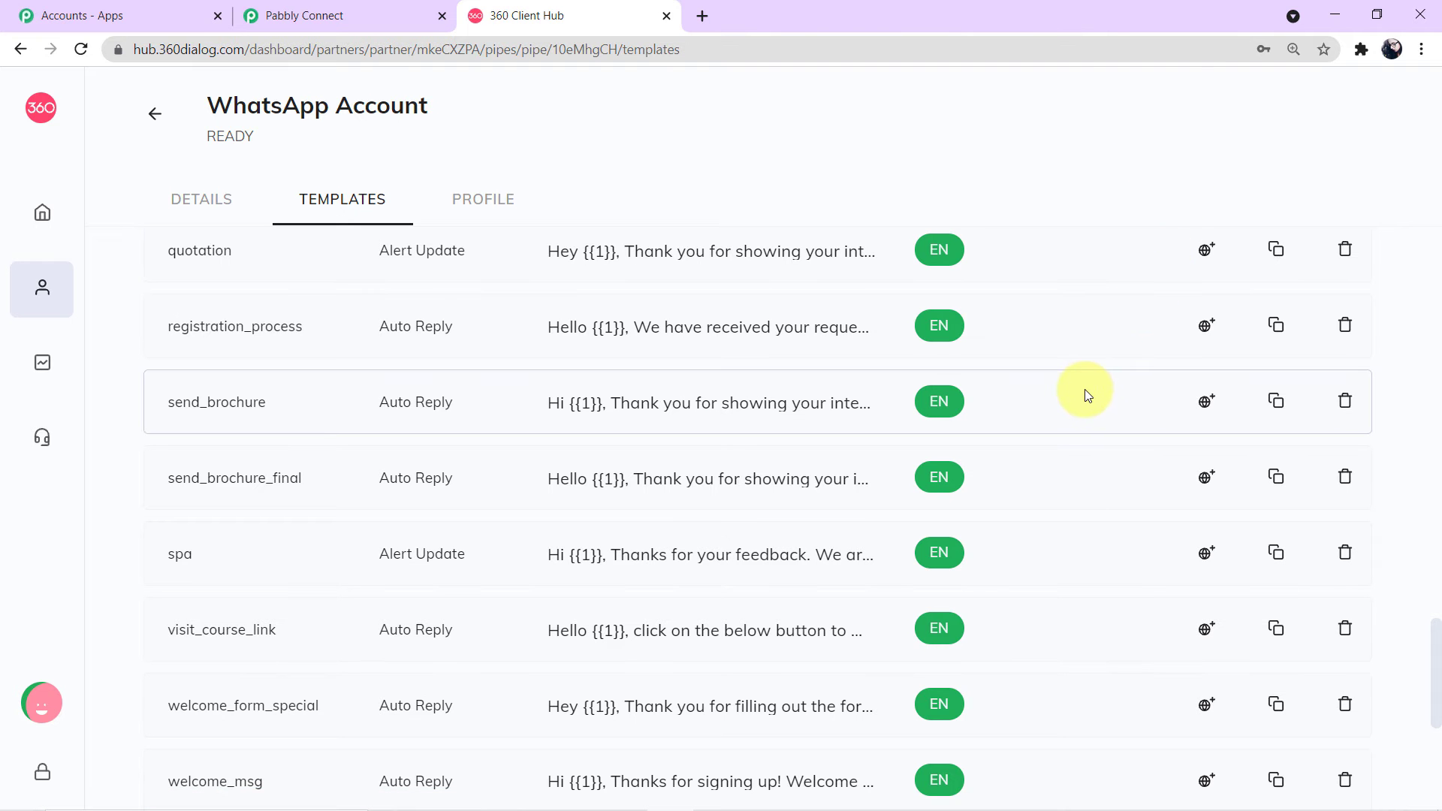
# Step: Look through a new template form's name, language and body fields, then close it without saving
pyautogui.scroll(15, 1084, 389)
pyautogui.scroll(8, 1084, 391)
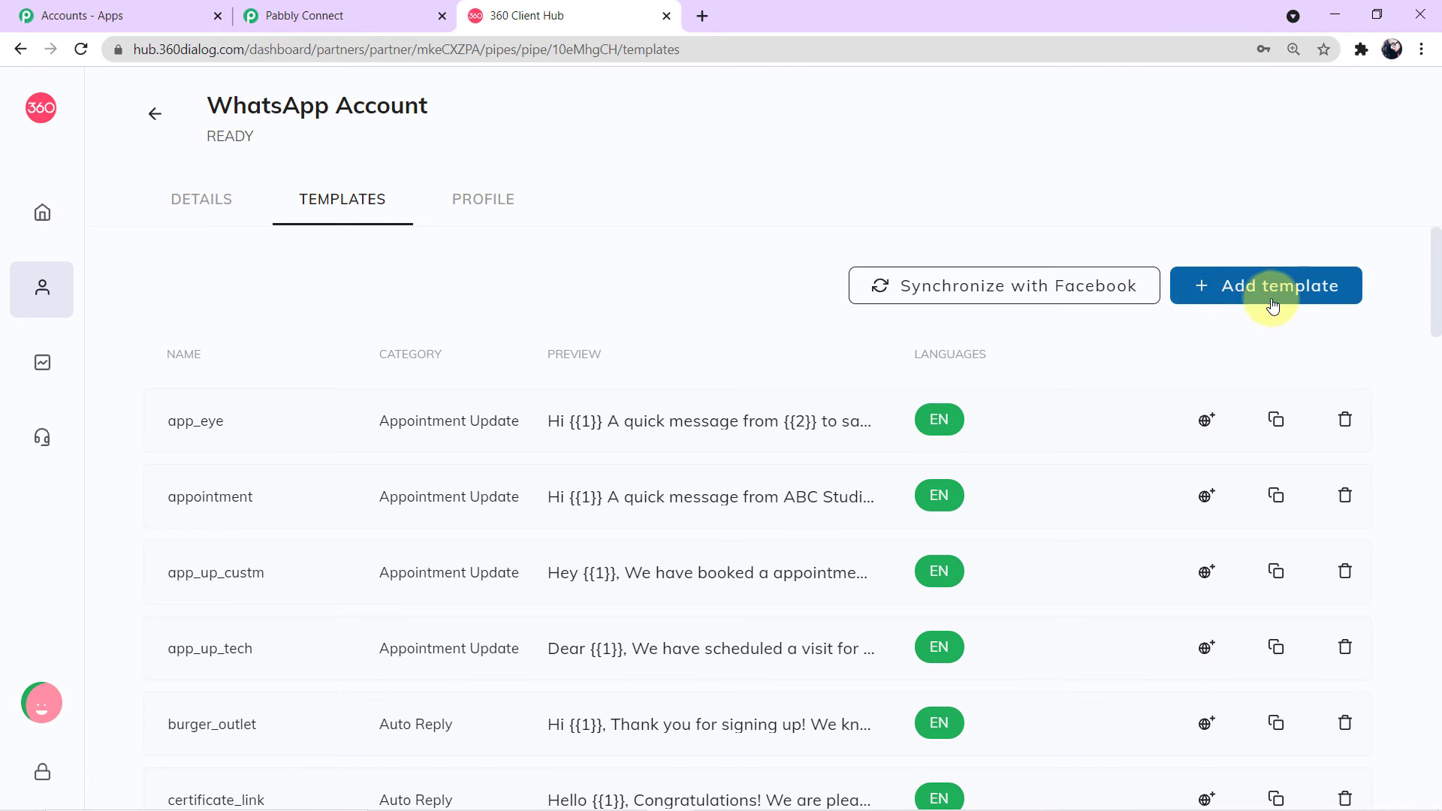
pyautogui.click(1301, 304)
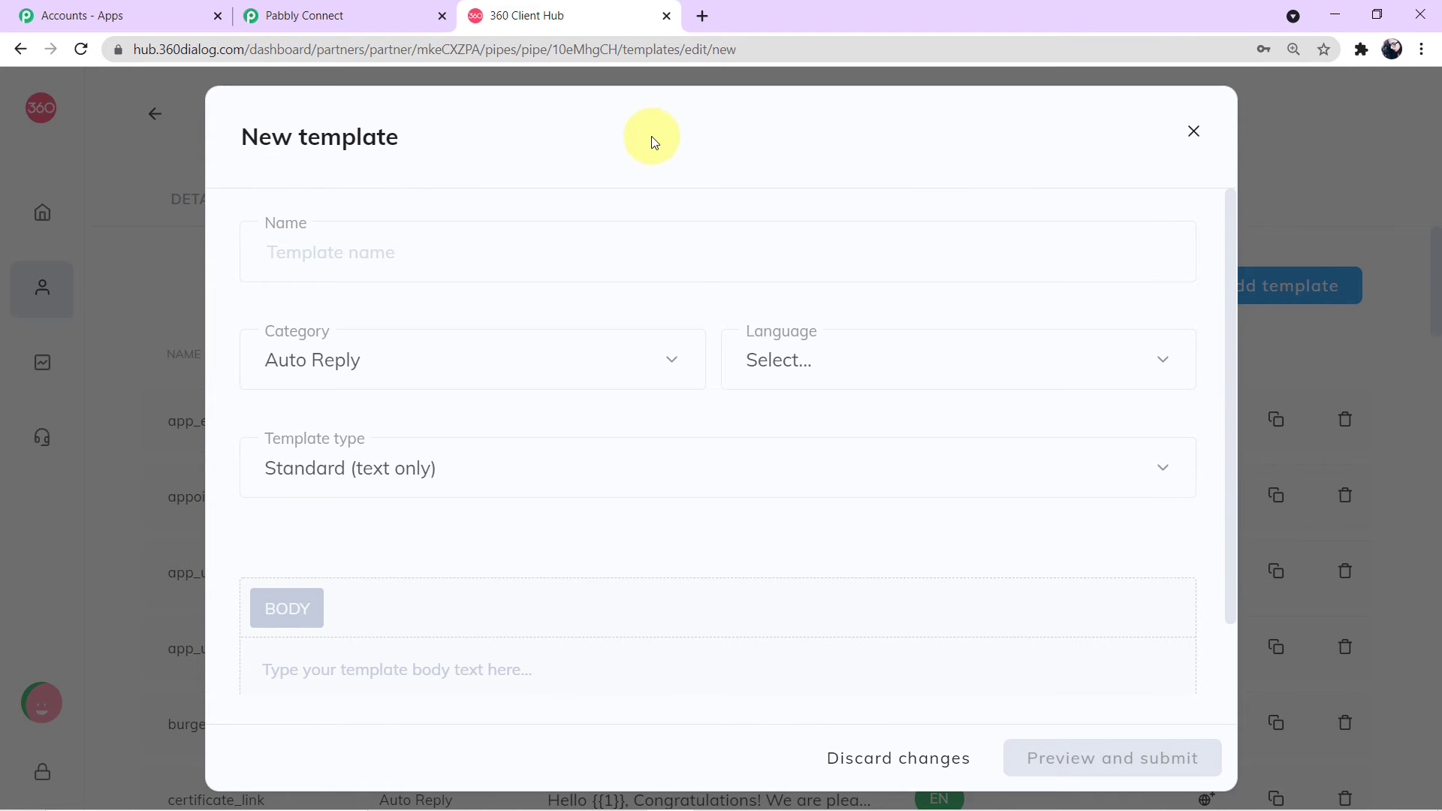
pyautogui.click(438, 256)
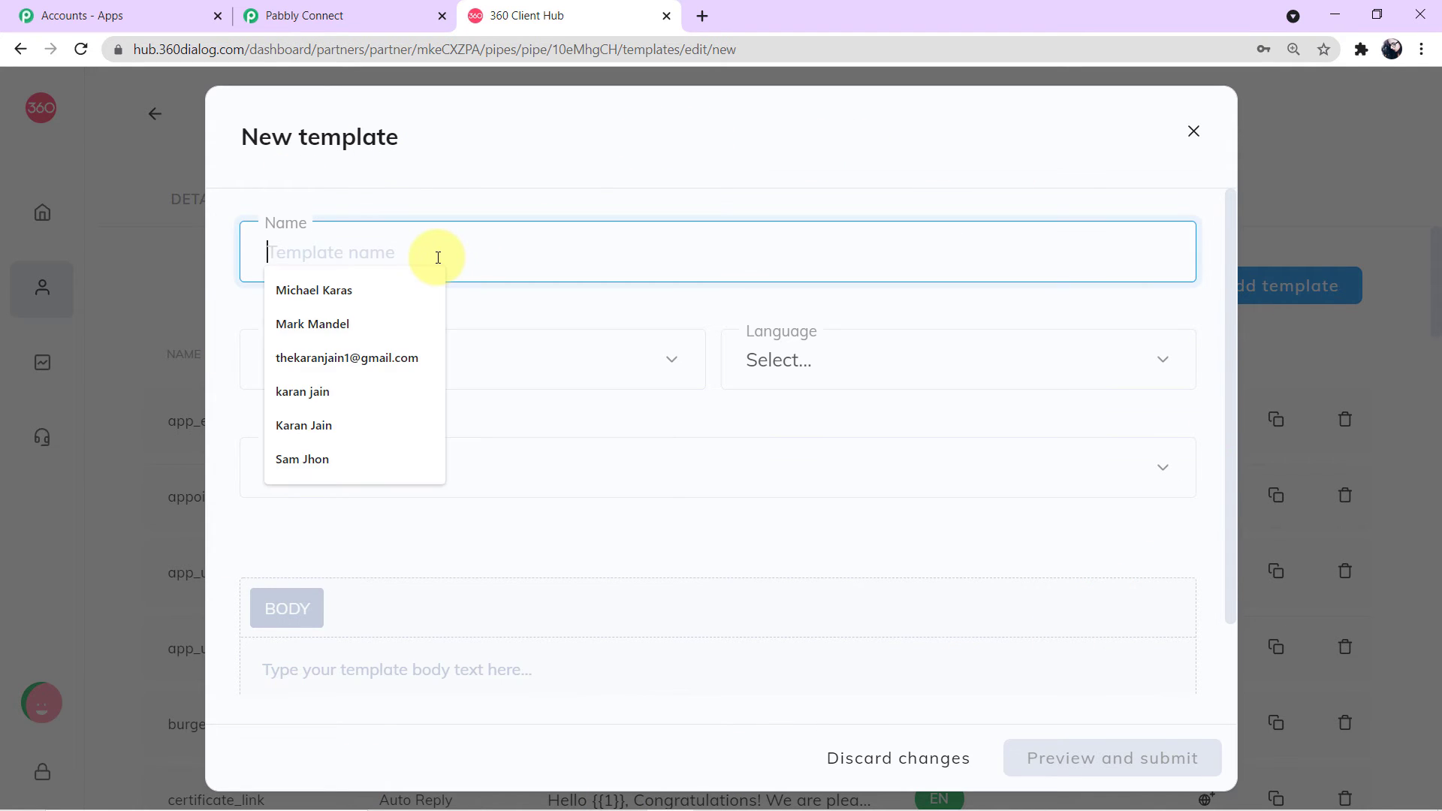
pyautogui.click(1001, 380)
pyautogui.scroll(-2, 938, 612)
pyautogui.scroll(-2, 938, 612)
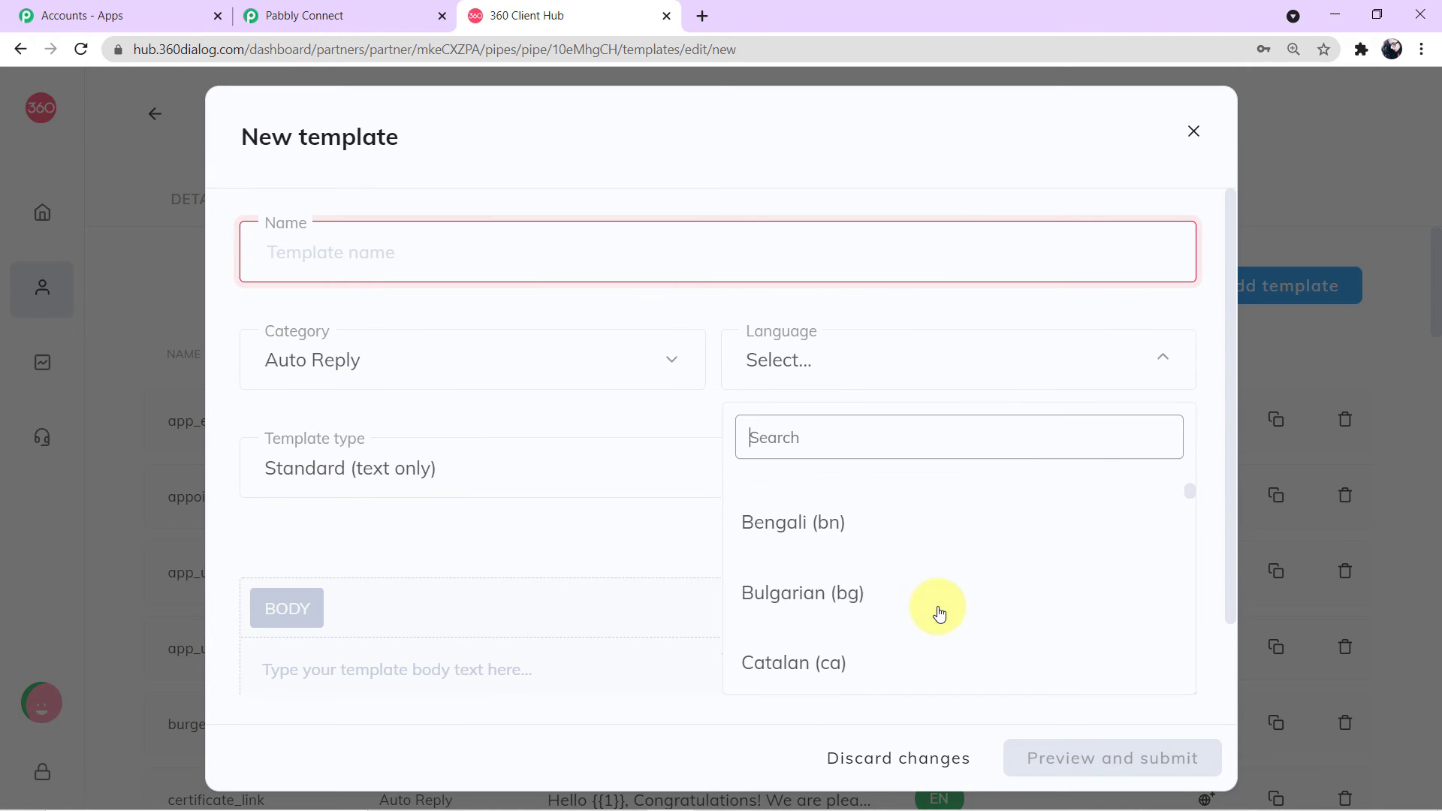
pyautogui.click(701, 409)
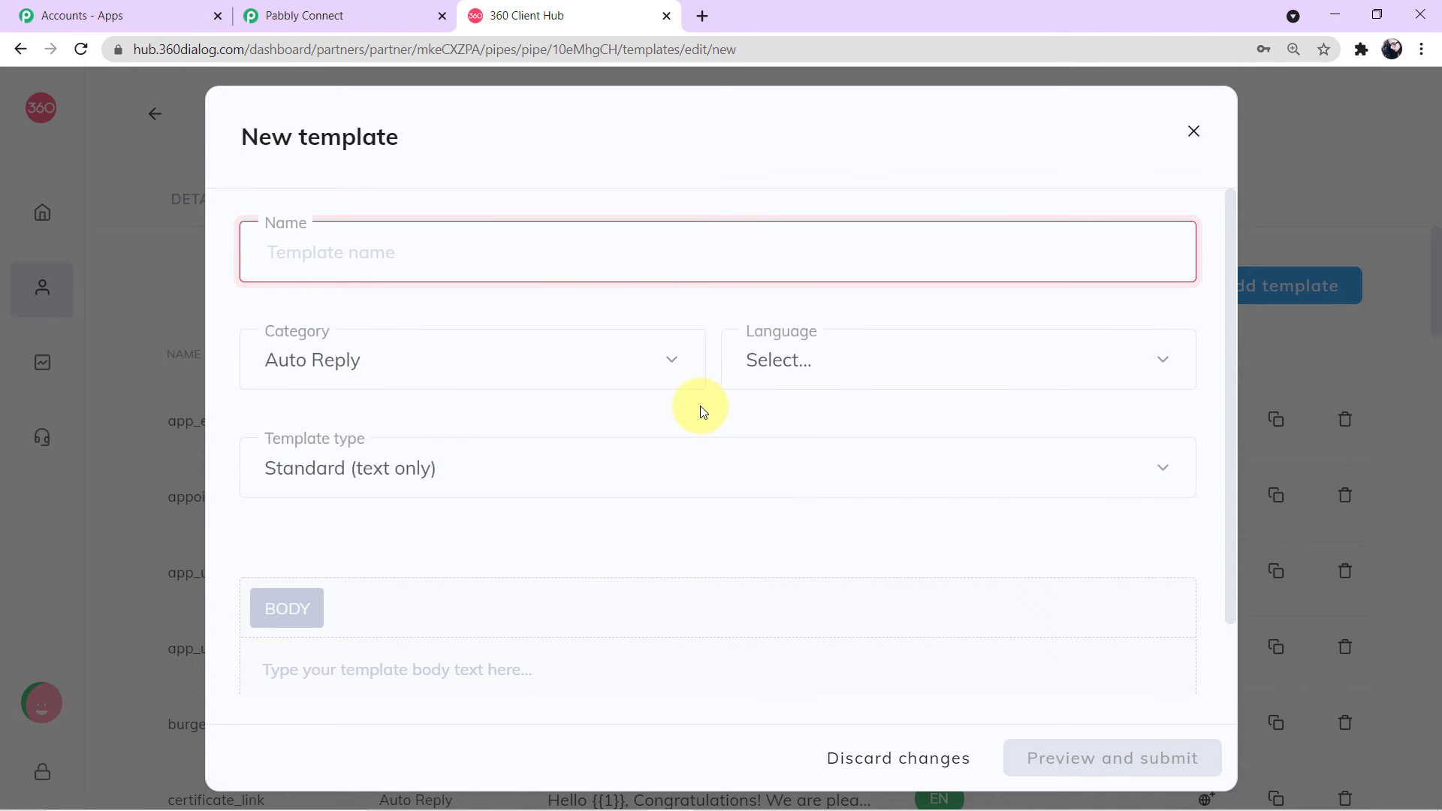
pyautogui.scroll(-1, 563, 531)
pyautogui.click(410, 579)
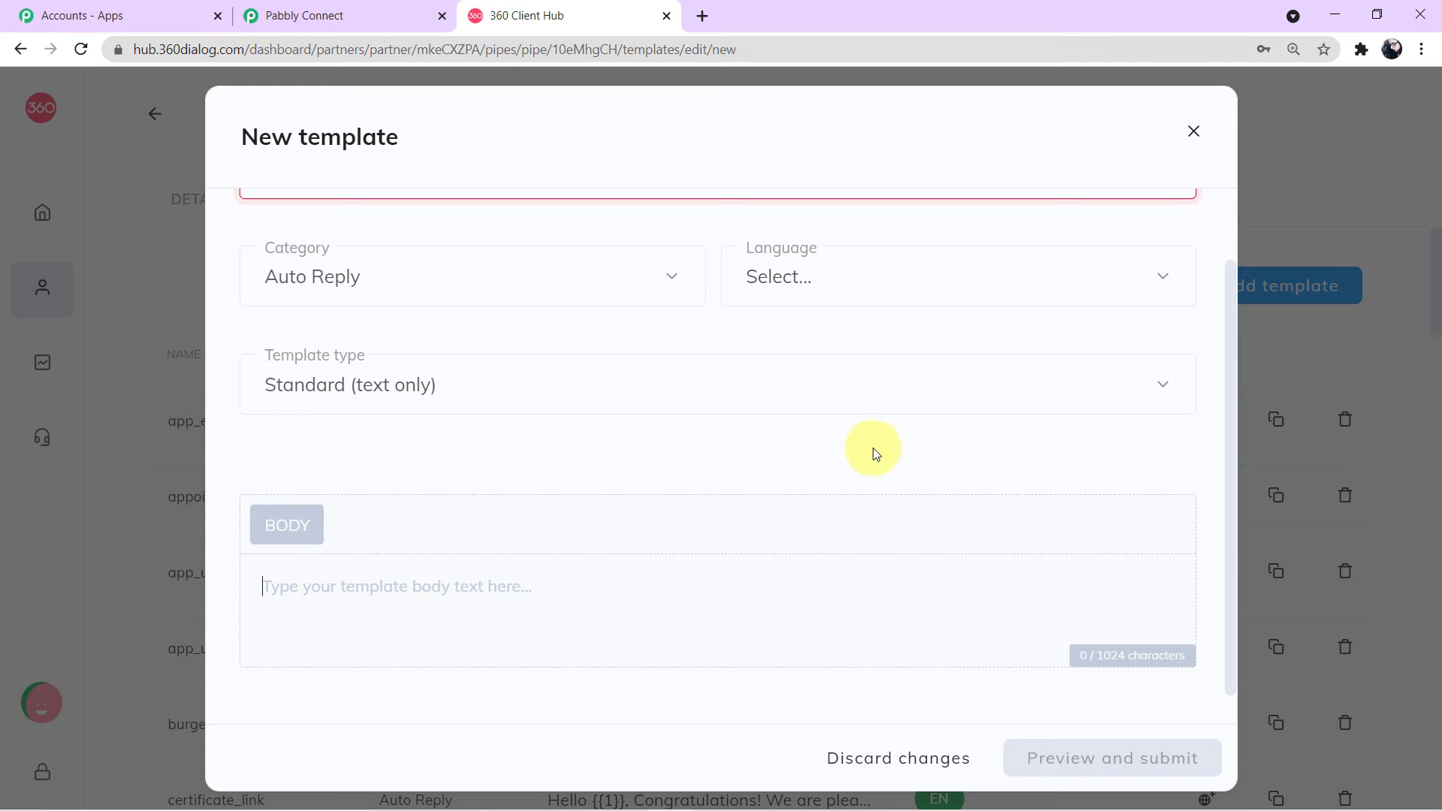
pyautogui.click(1193, 134)
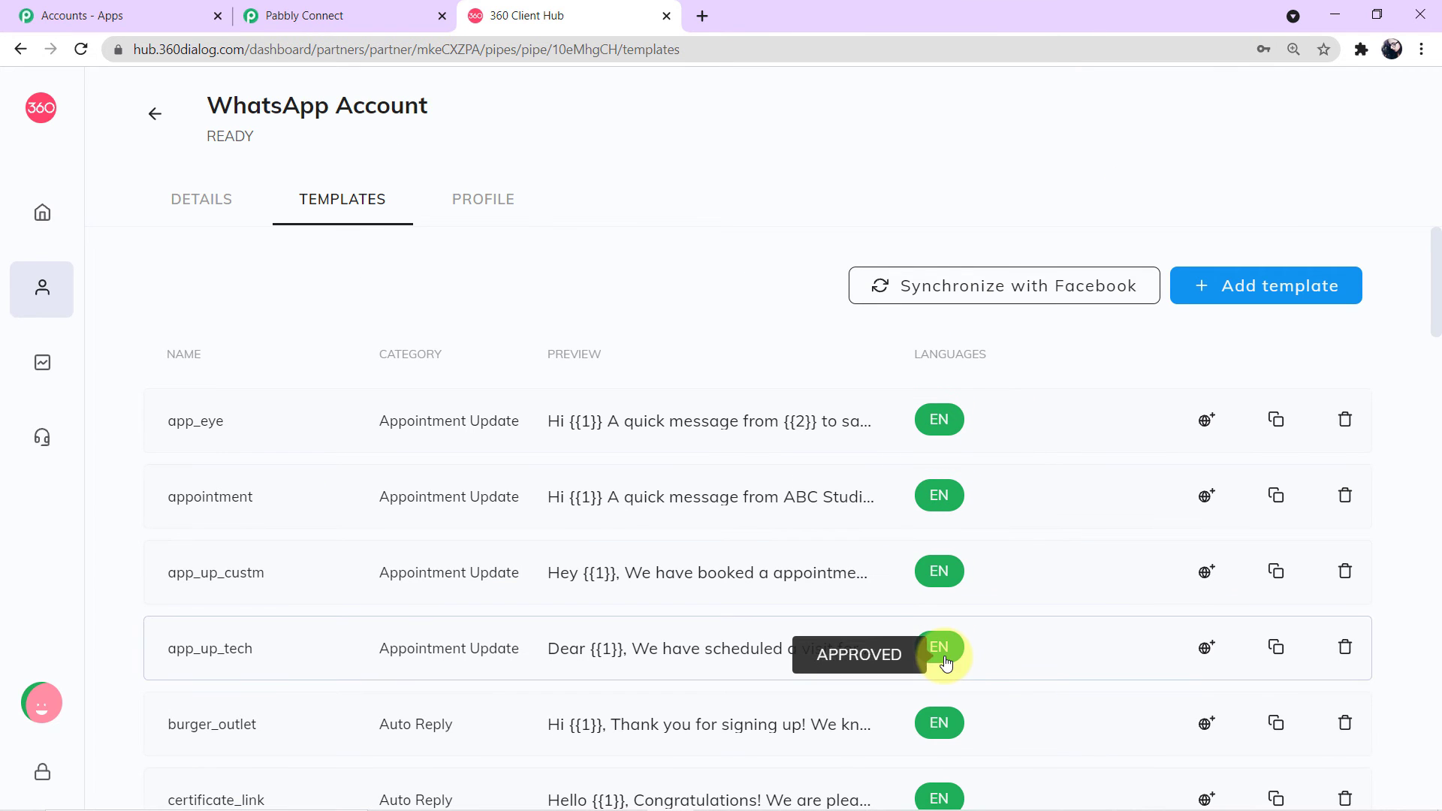
# Step: Recheck the approved templates list and return to the Pabbly Connect workflow
pyautogui.scroll(-3, 937, 642)
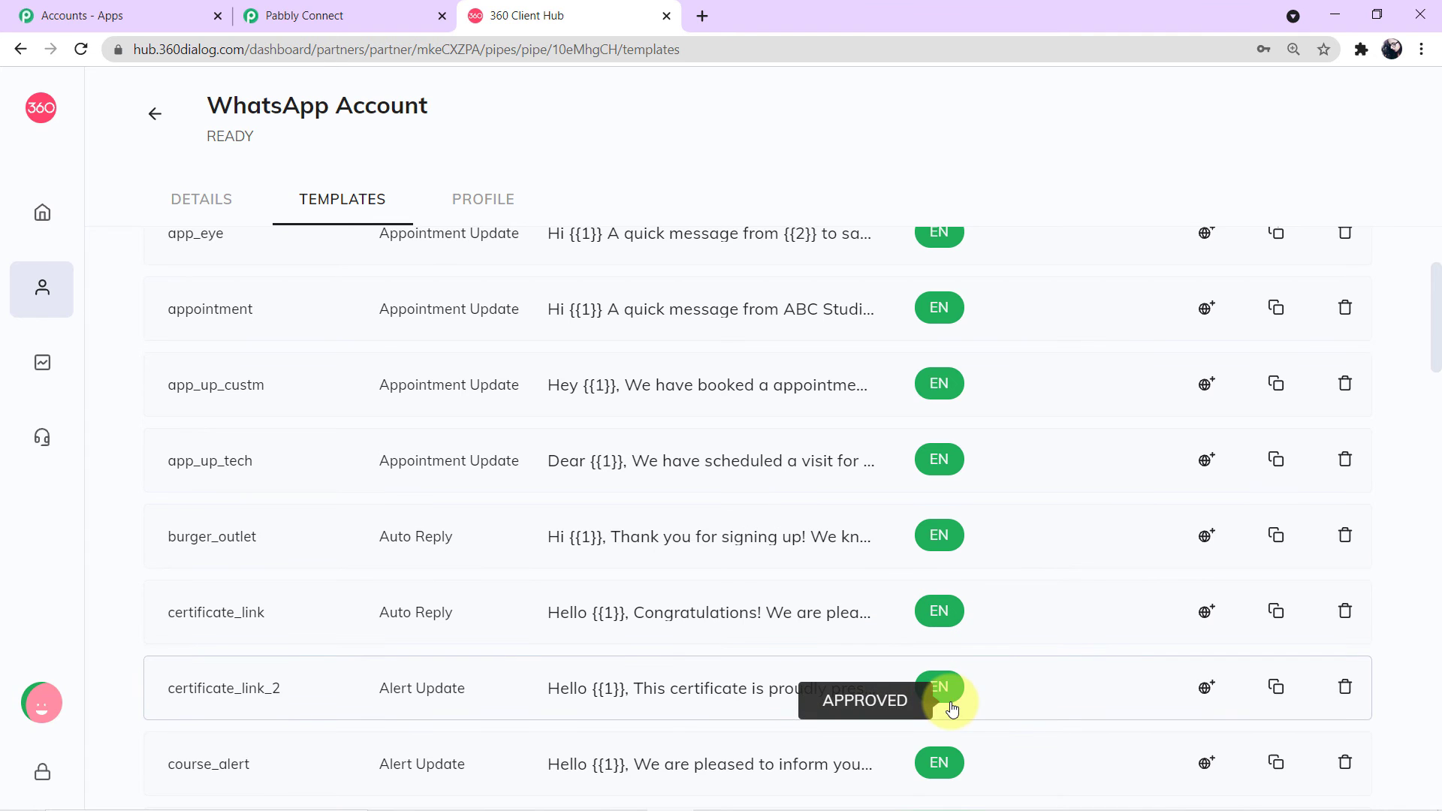
pyautogui.scroll(2, 936, 698)
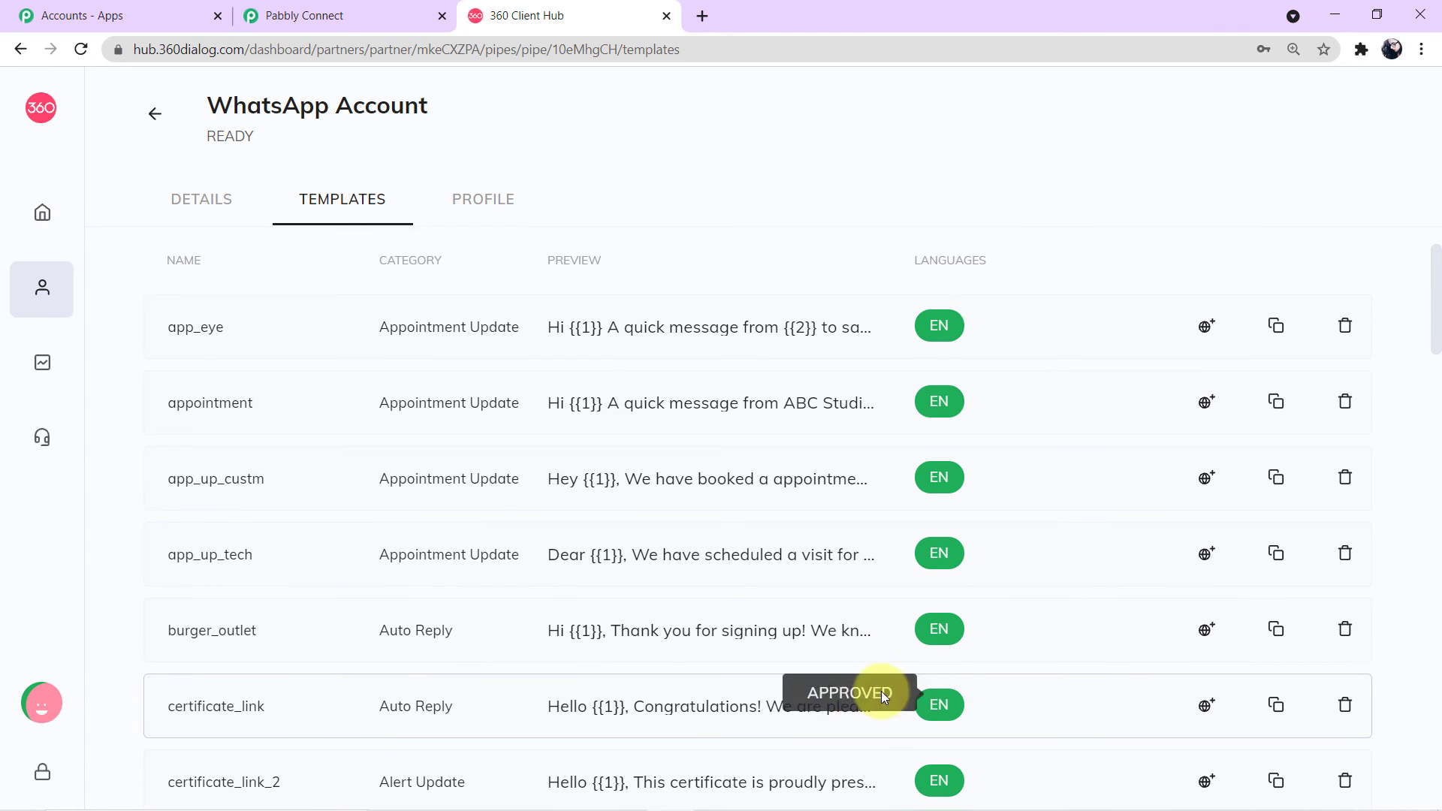
pyautogui.click(314, 15)
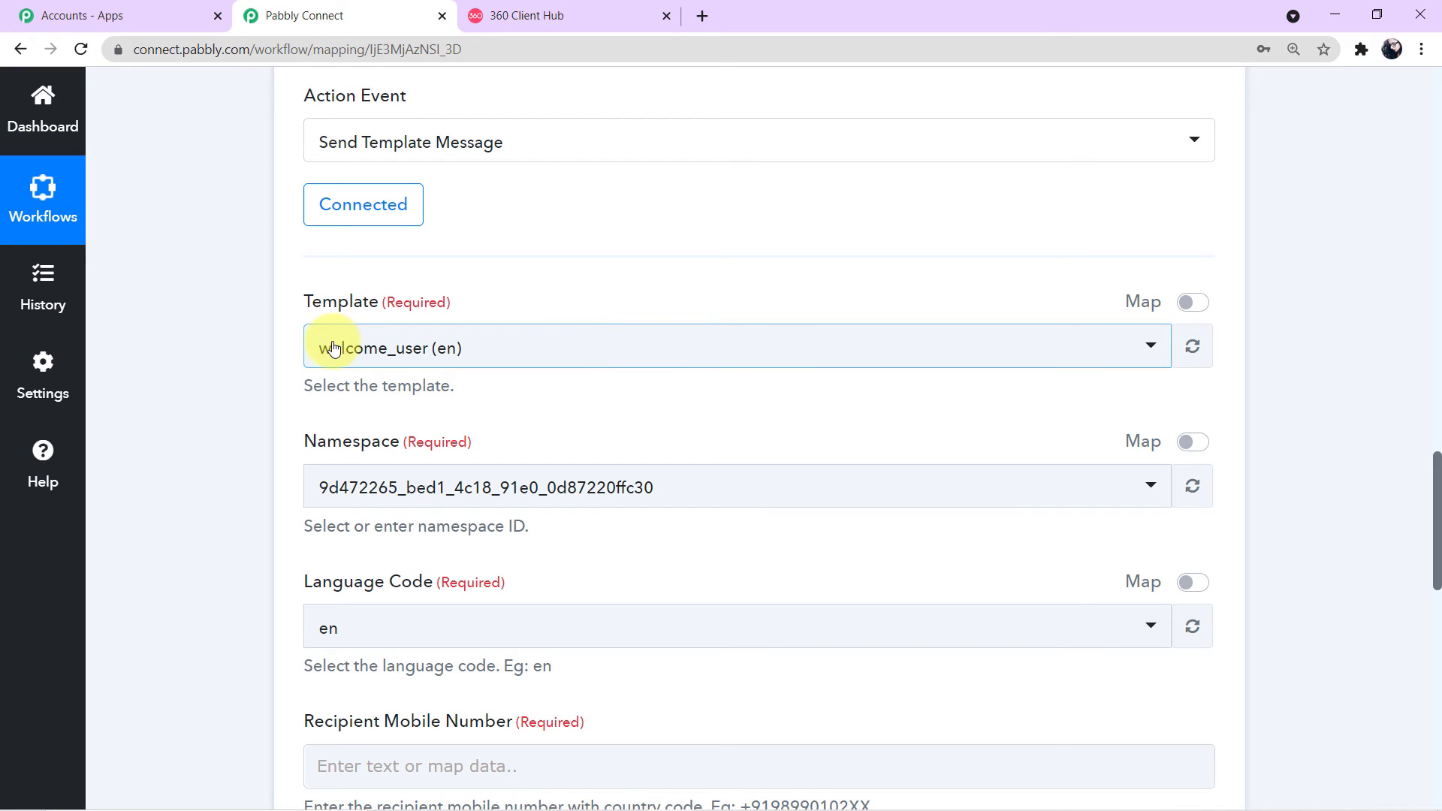
# Step: Set the template to send_brochure_final (en) by searching 'sen', then return to the 360dialog list
pyautogui.click(1152, 351)
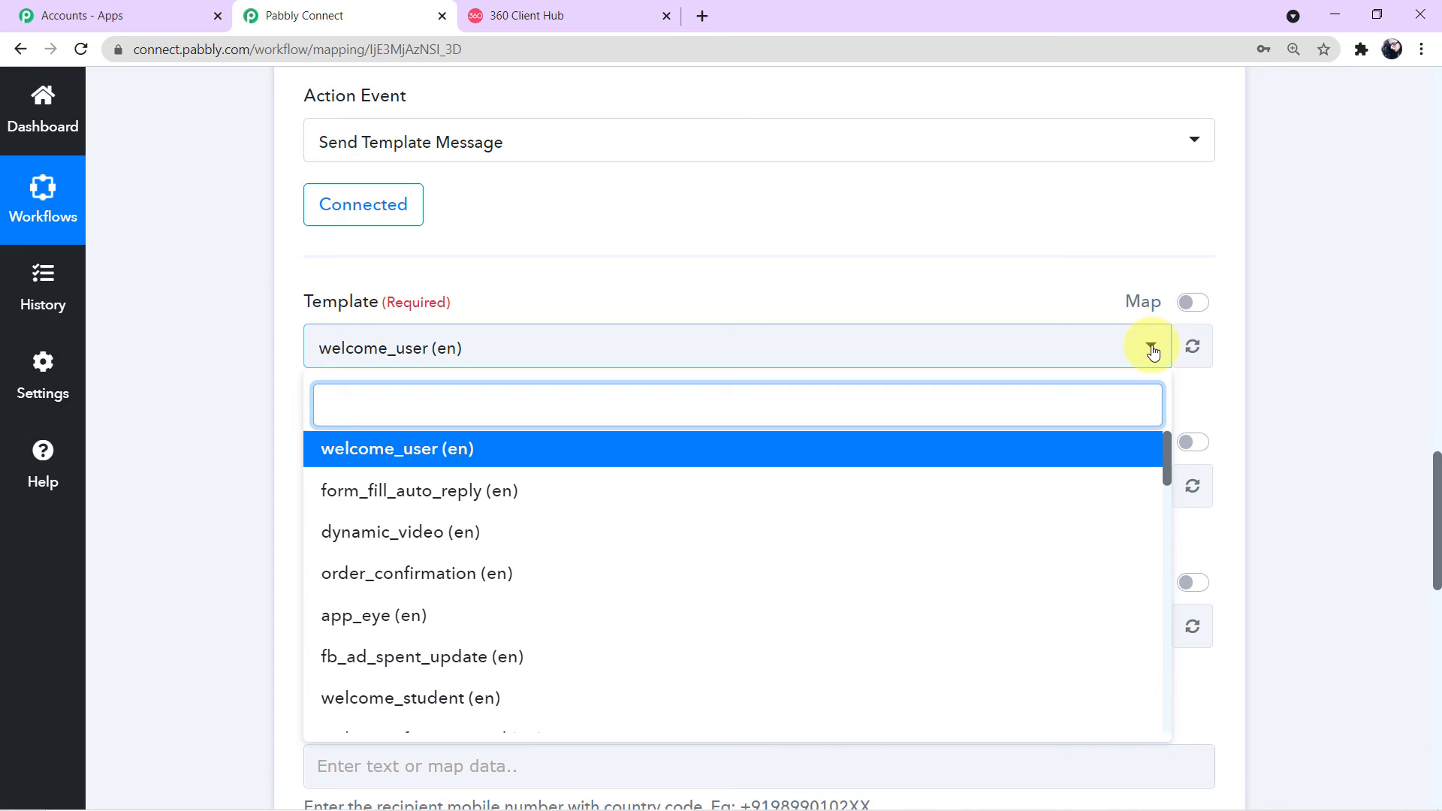
pyautogui.write('sen')
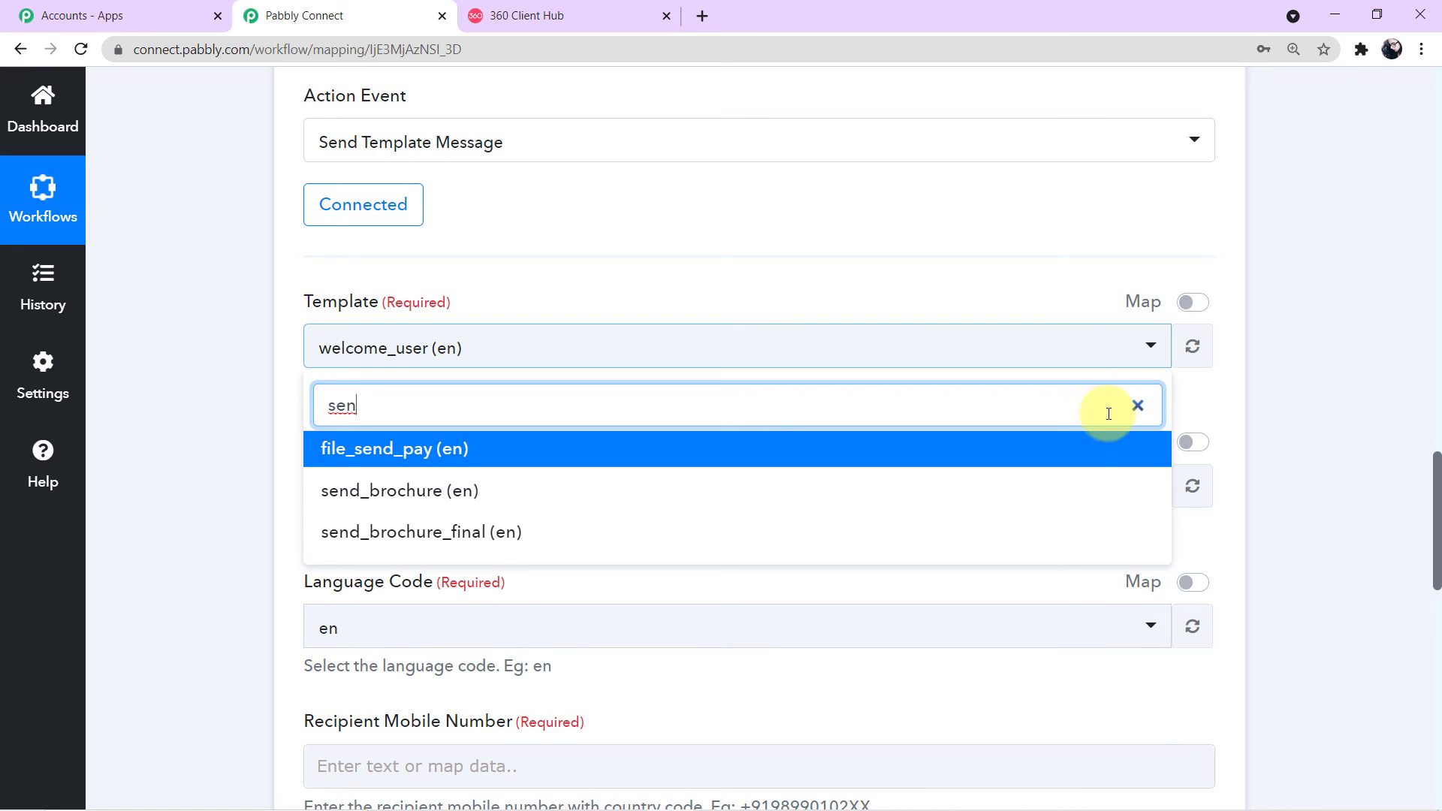
pyautogui.click(452, 532)
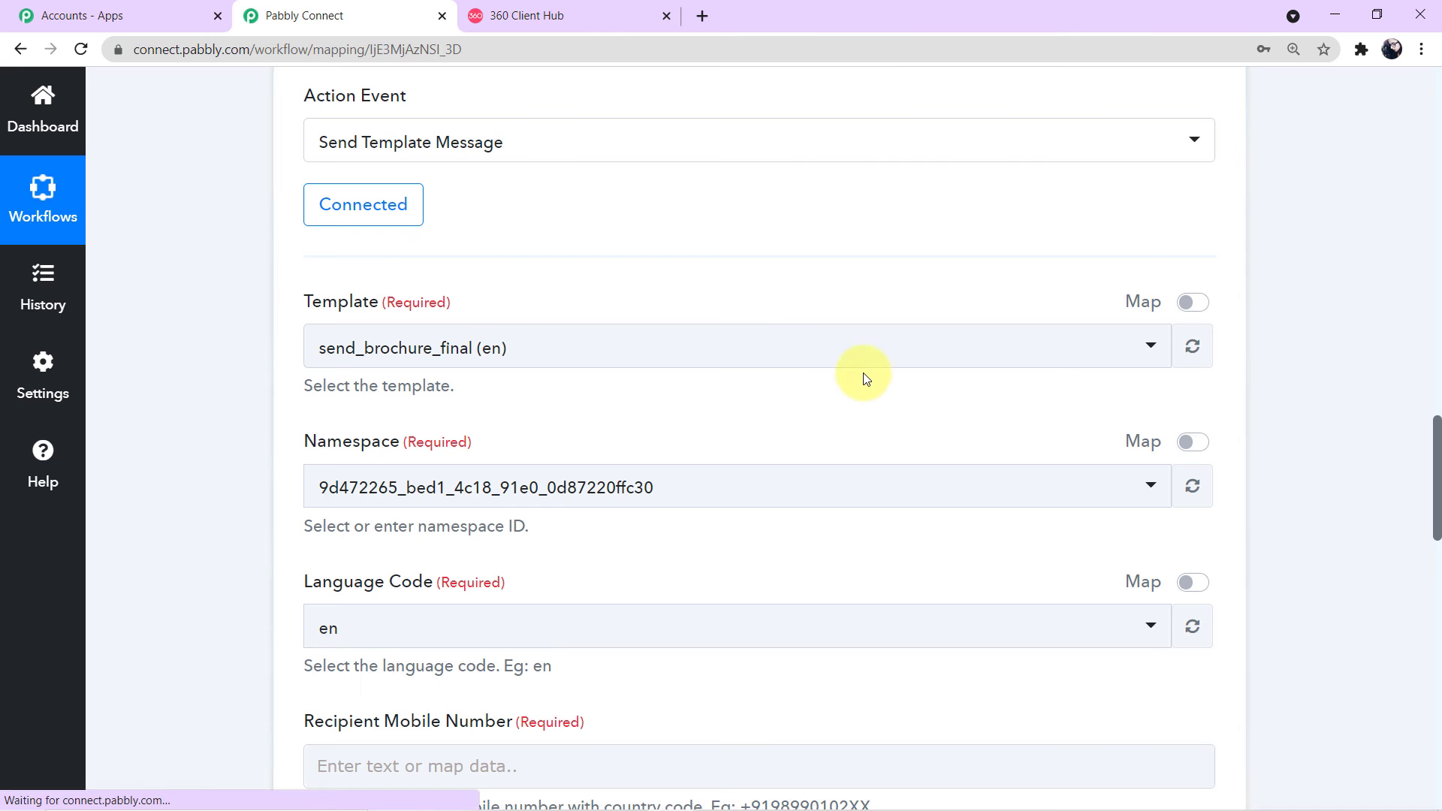
pyautogui.scroll(-1, 813, 440)
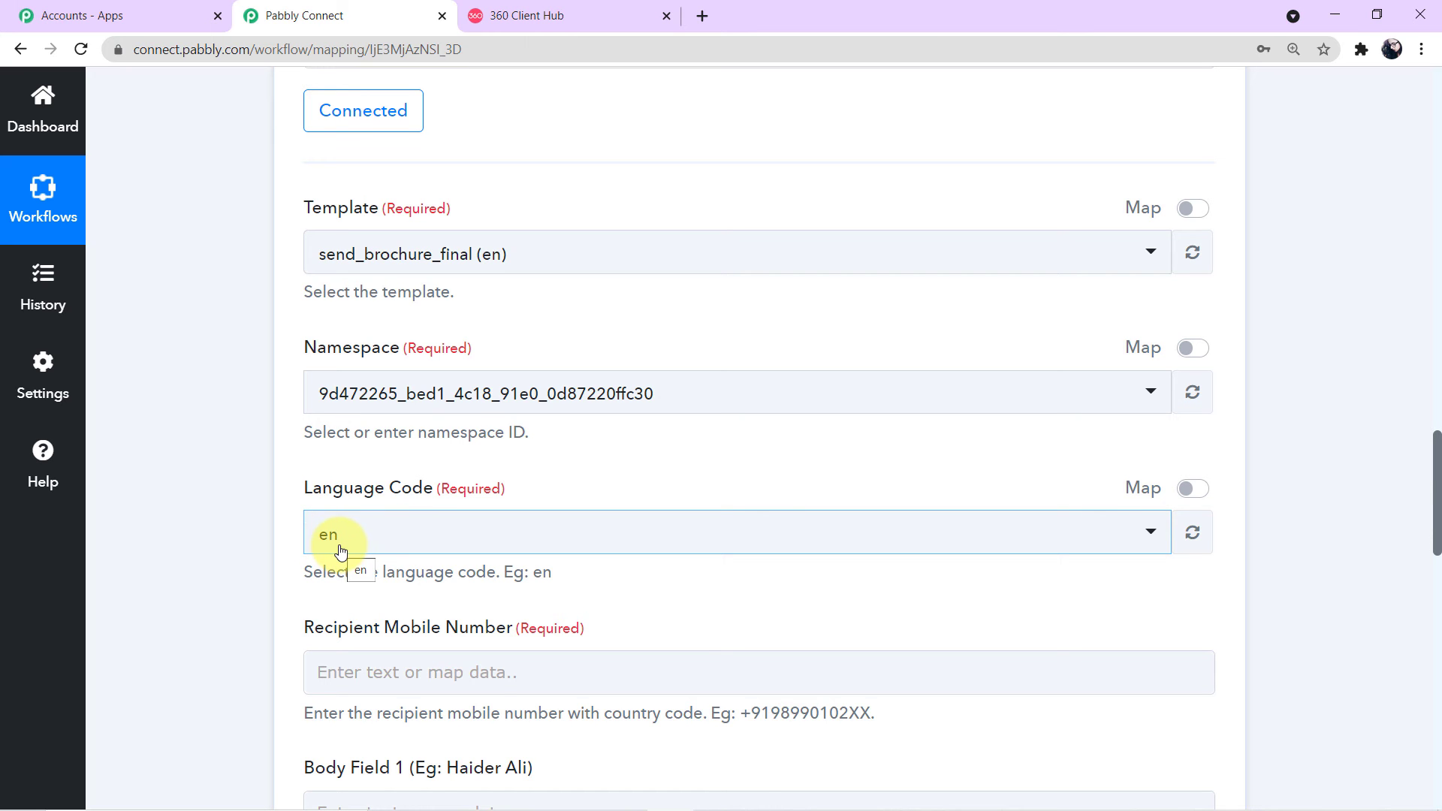
pyautogui.click(593, 15)
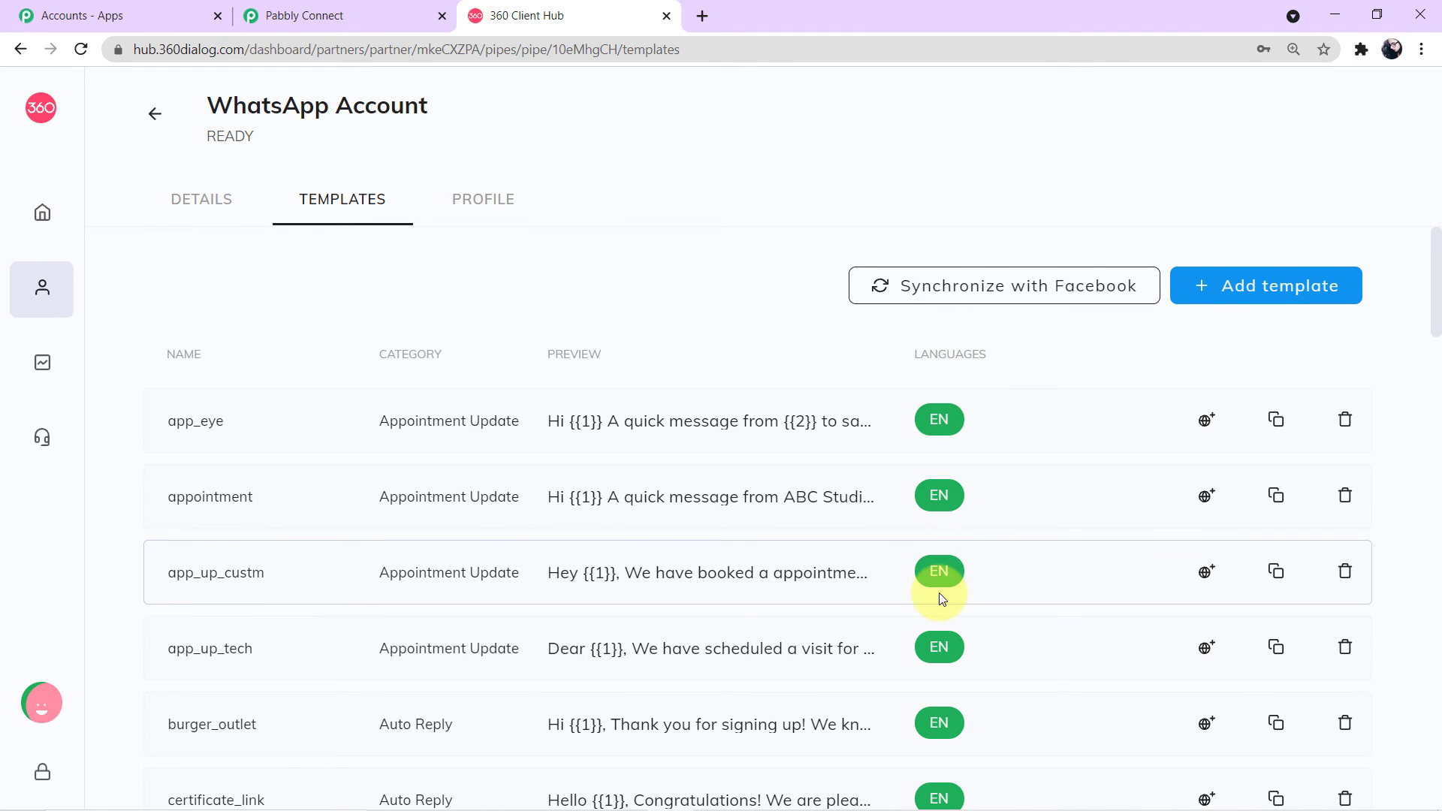
# Step: Scan the 360dialog English templates once more and go back to the Pabbly Connect form
pyautogui.scroll(-3, 939, 592)
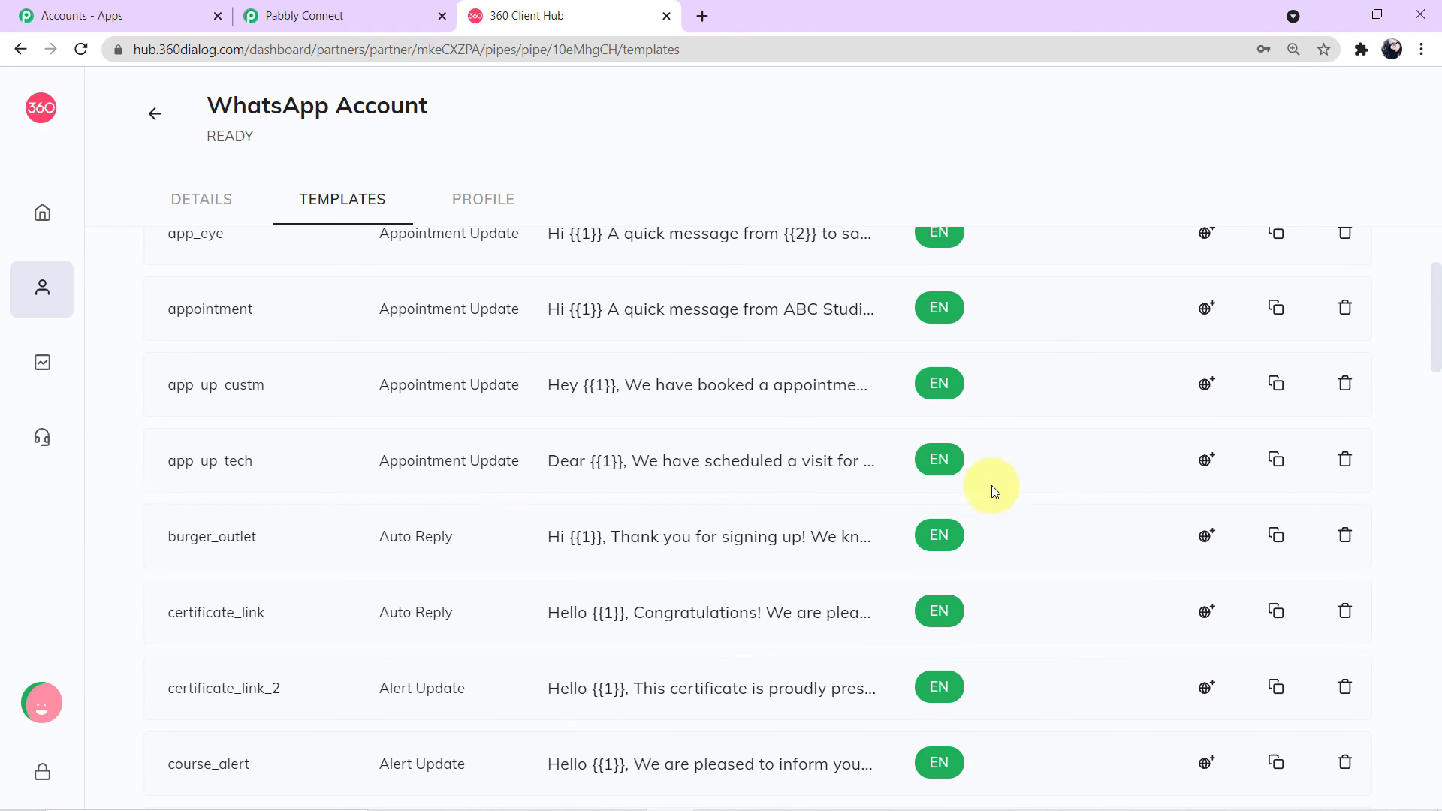
pyautogui.scroll(2, 998, 476)
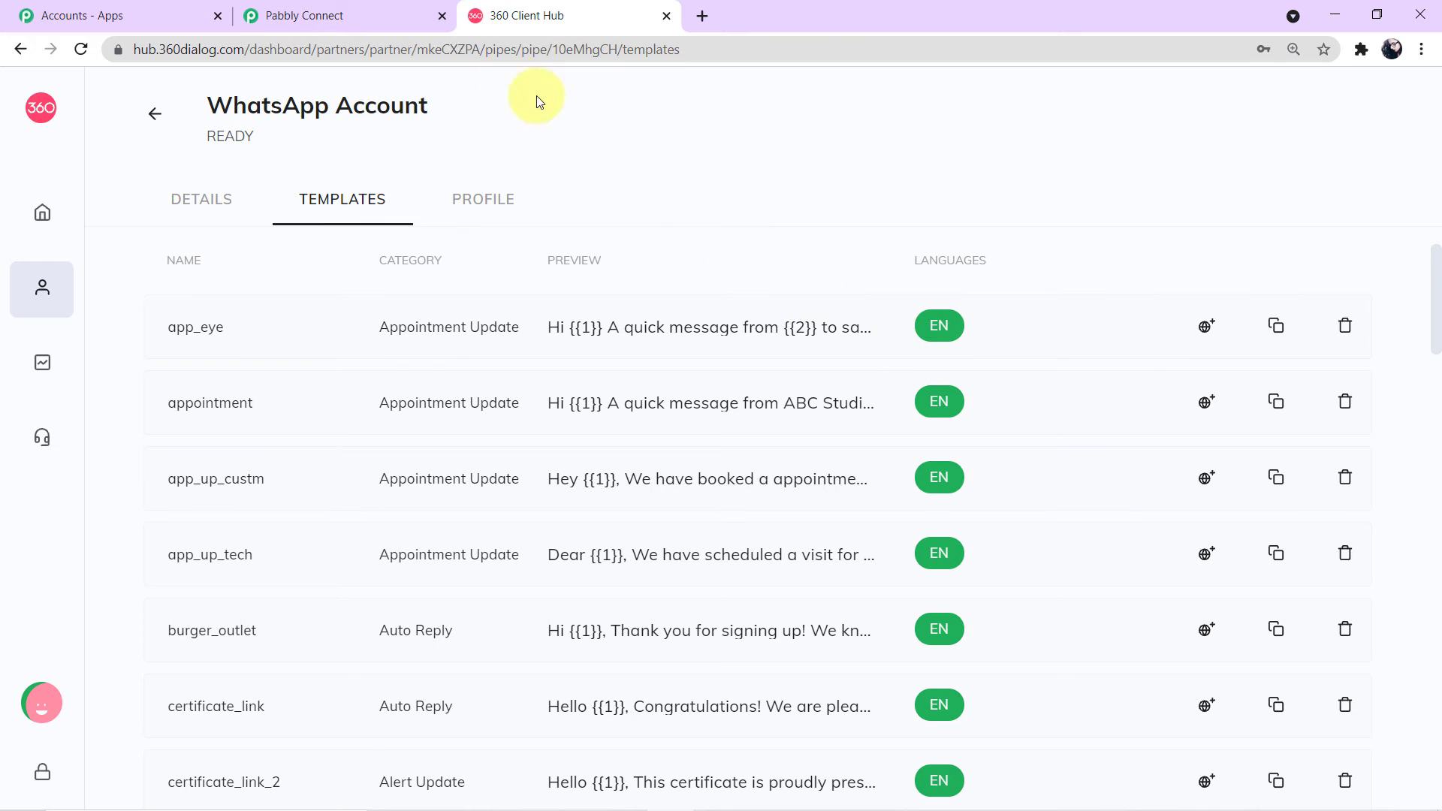
pyautogui.click(376, 4)
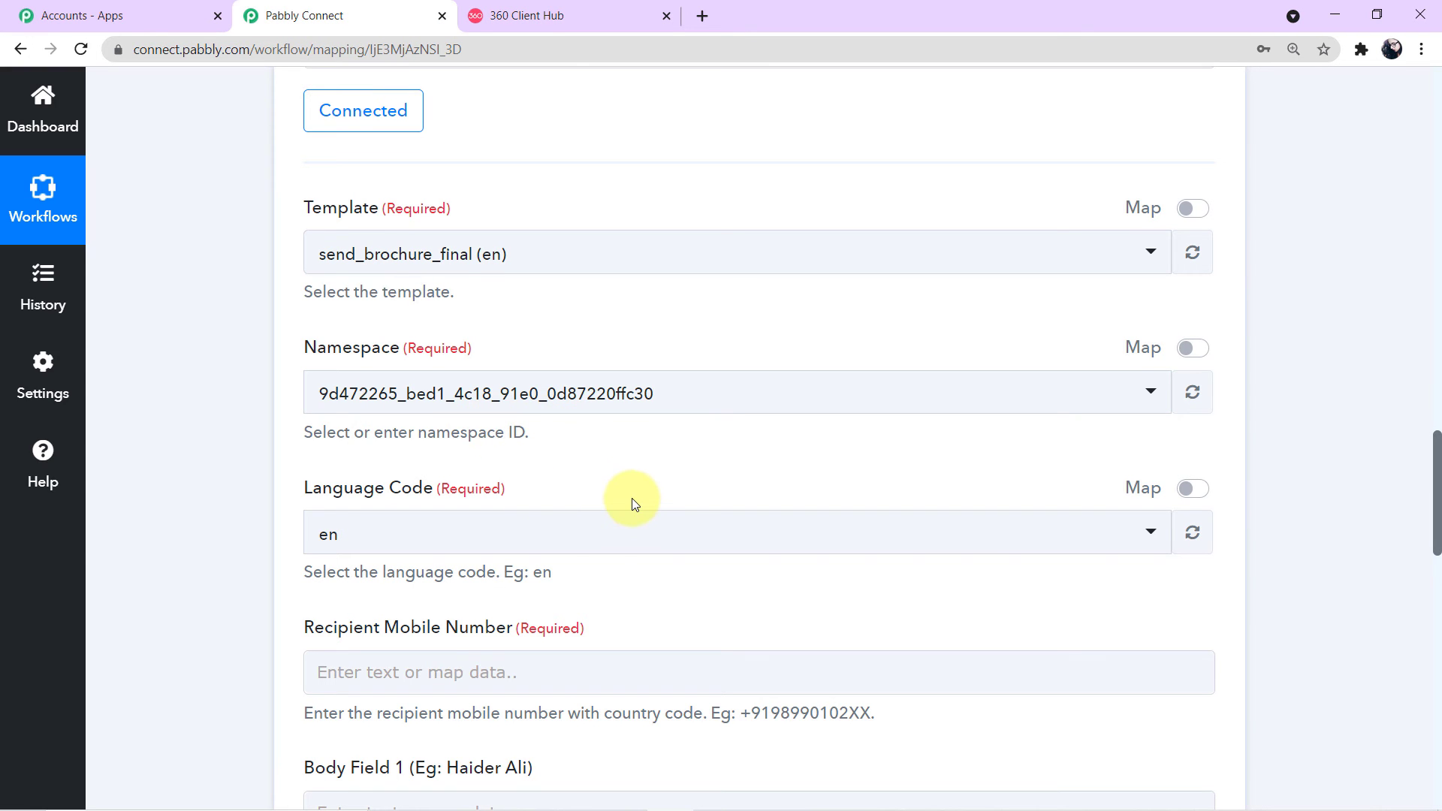
# Step: Open the Recipient Mobile Number mapping choices and expand the Facebook Lead Ads: New Lead fields
pyautogui.scroll(-5, 633, 498)
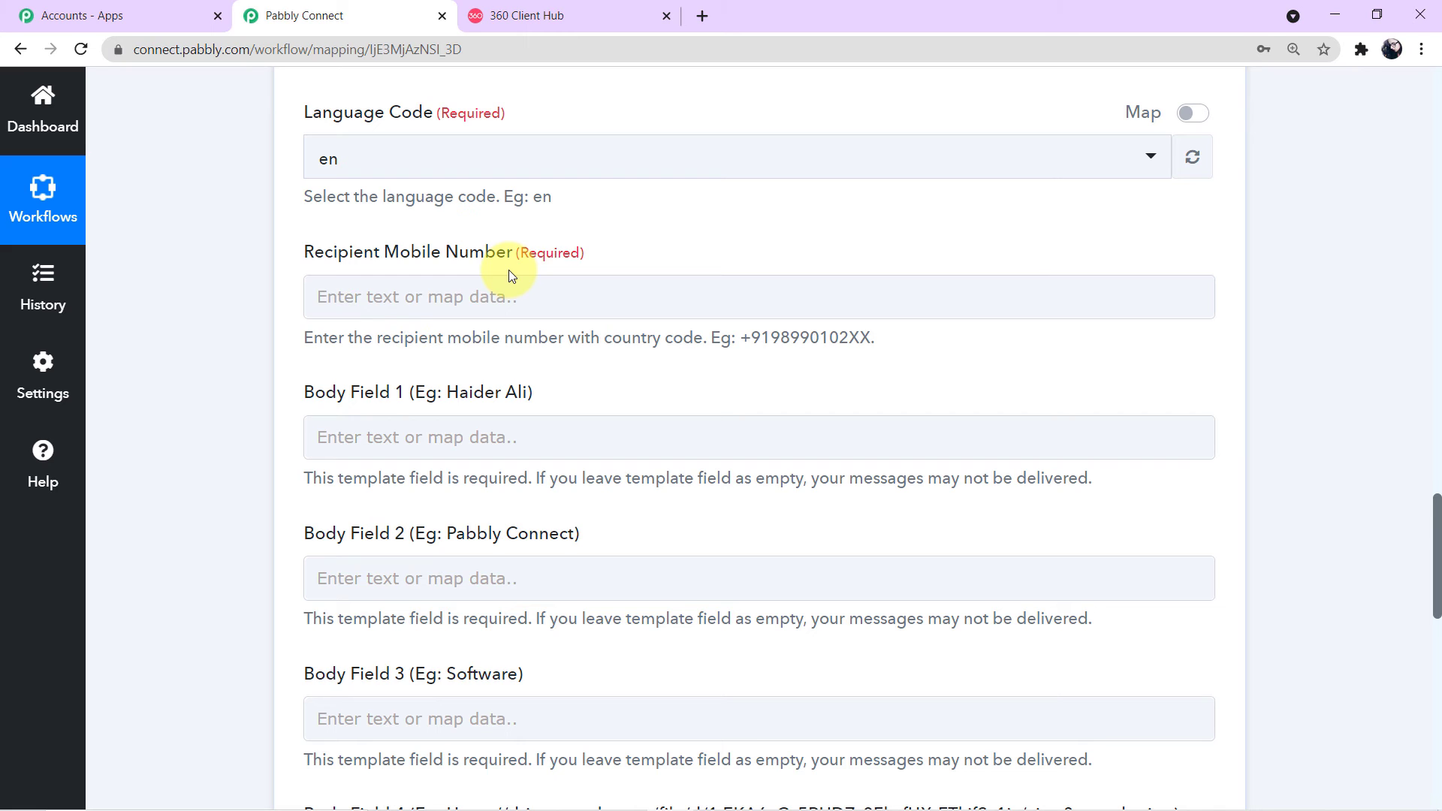
pyautogui.click(510, 298)
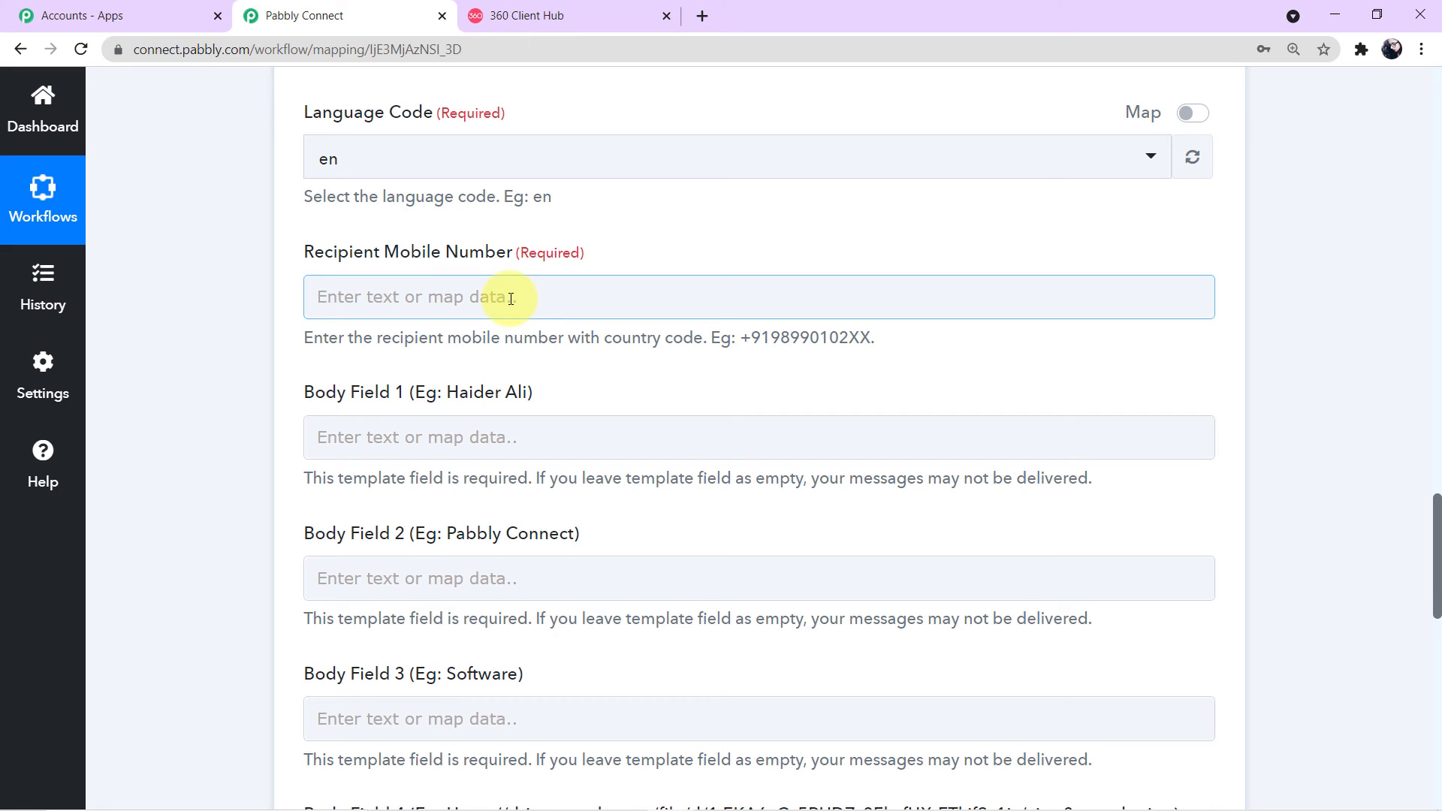
pyautogui.click(510, 298)
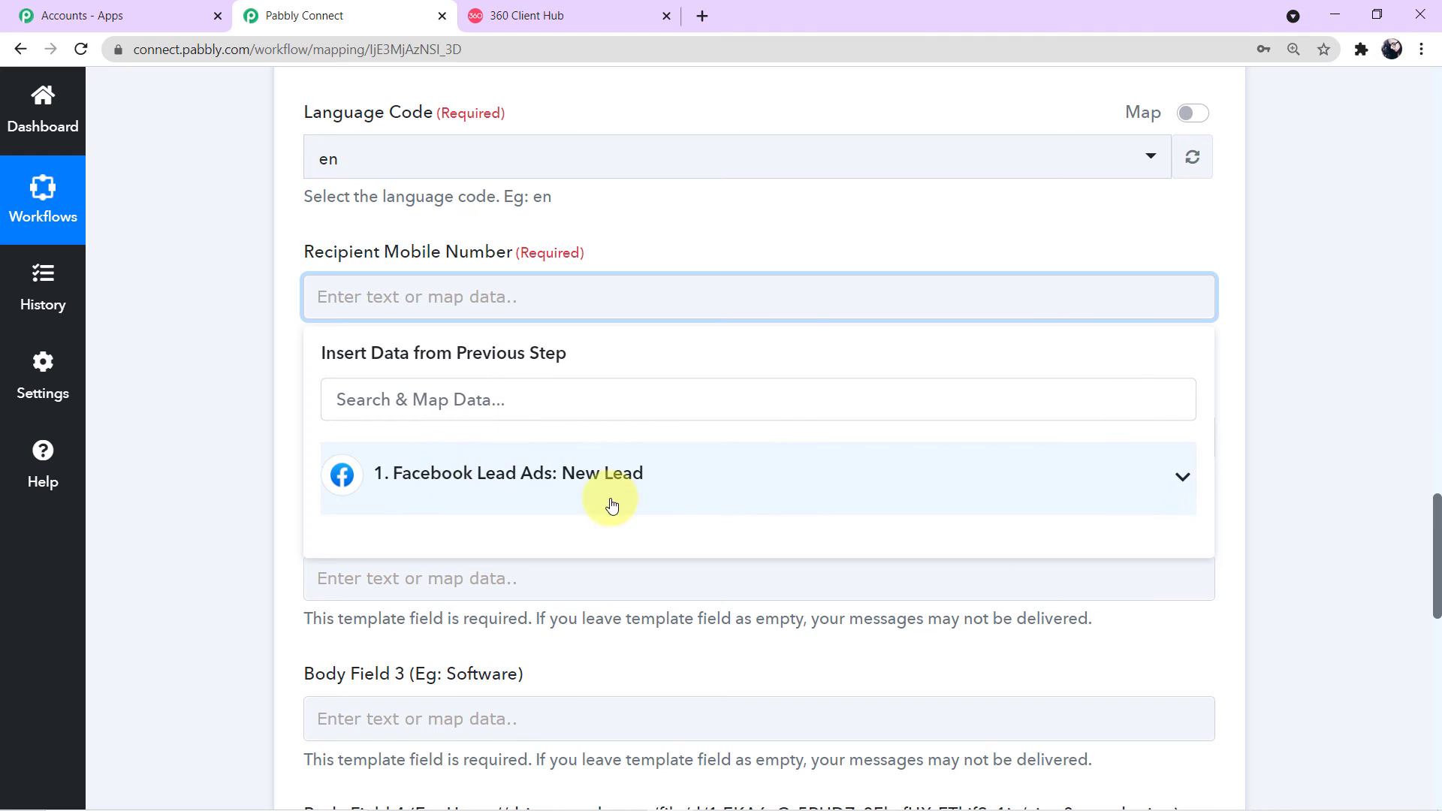
pyautogui.click(1188, 479)
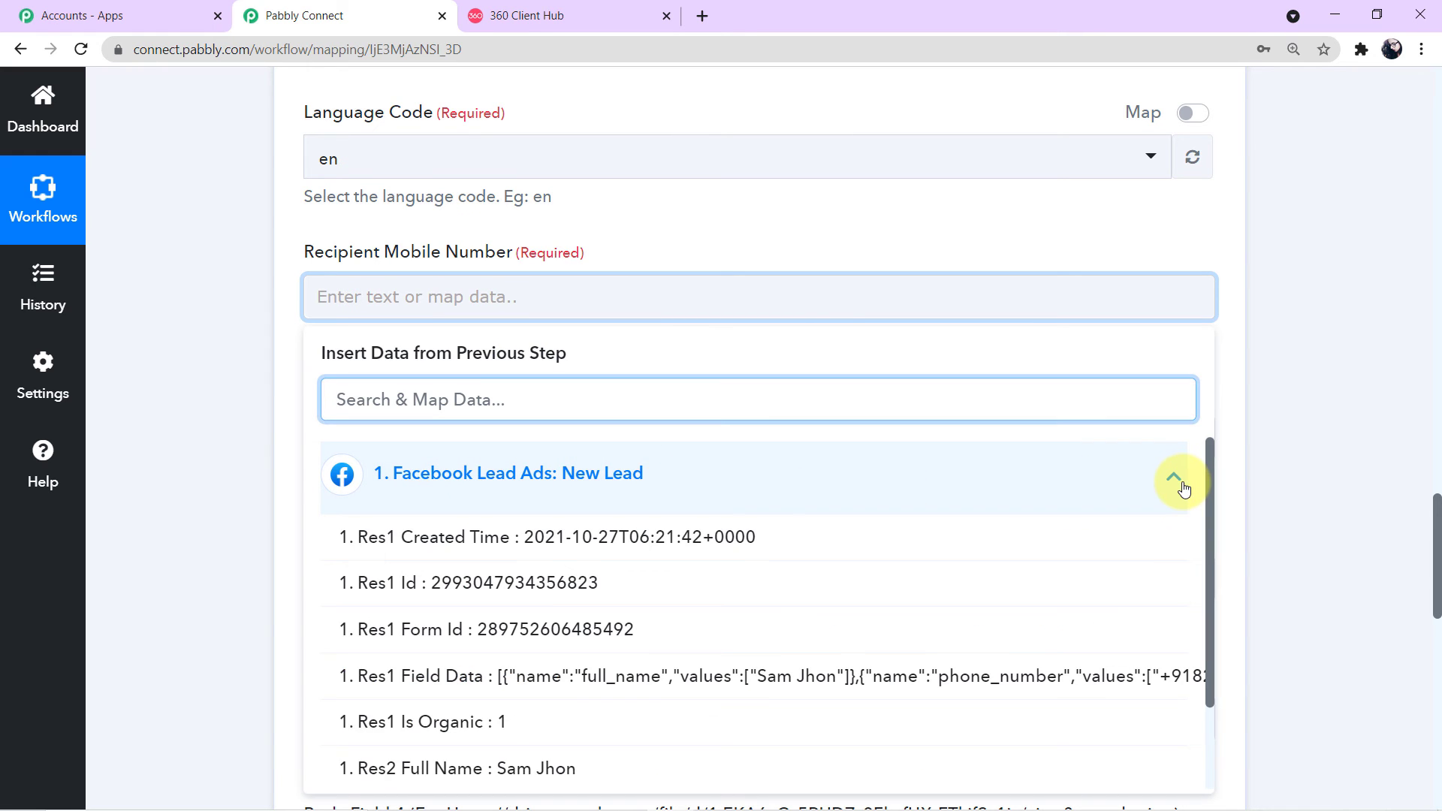
pyautogui.scroll(-2, 974, 543)
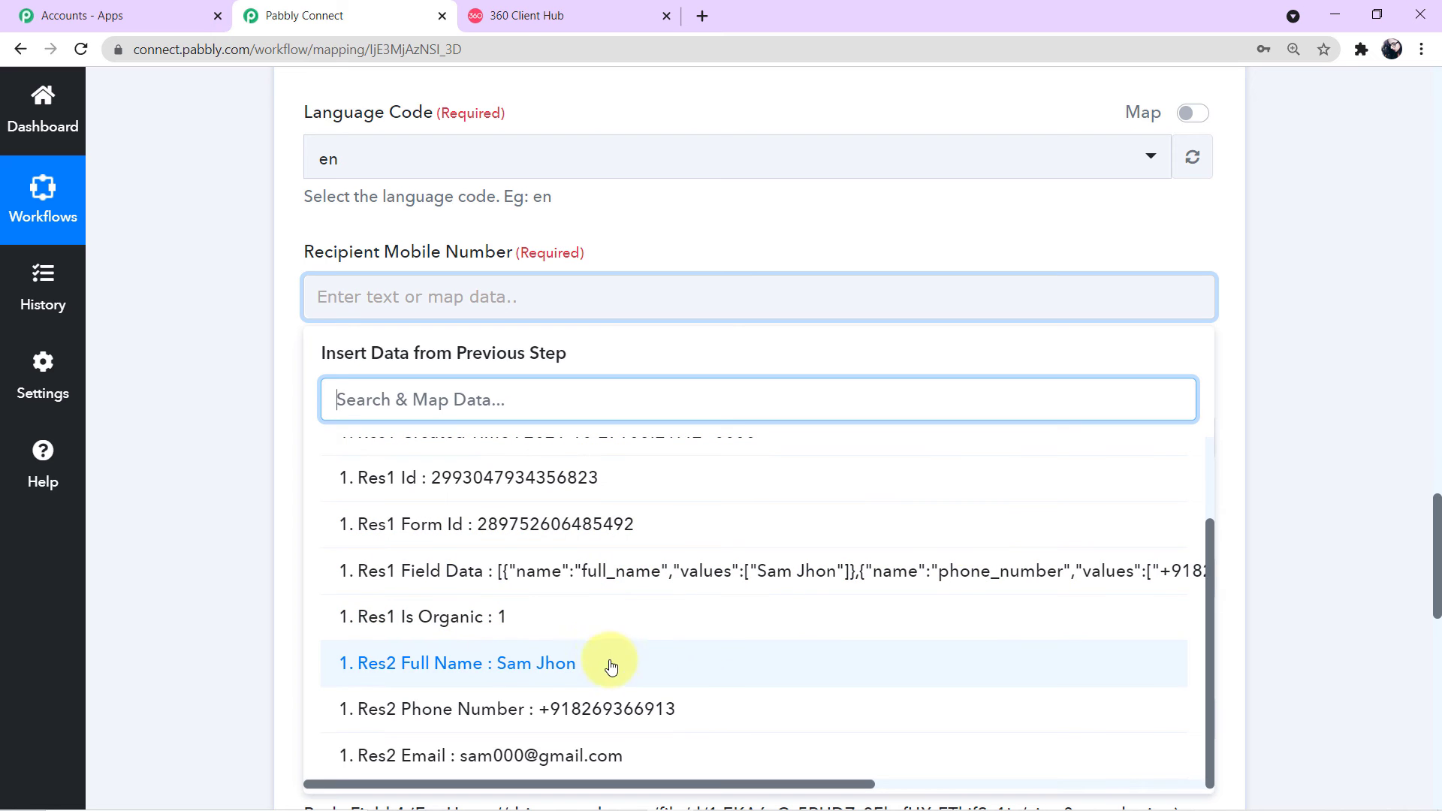
pyautogui.scroll(10, 1269, 481)
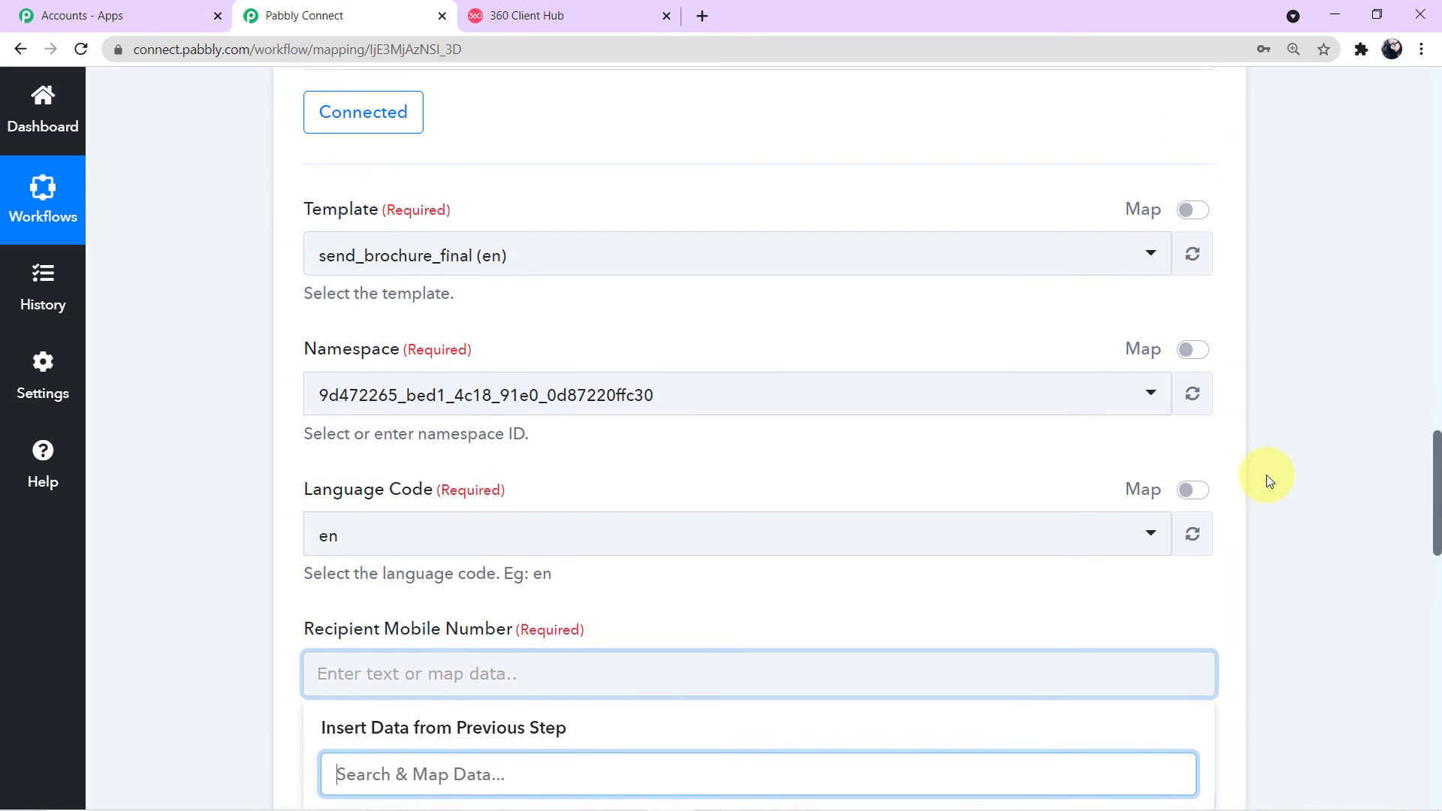
pyautogui.scroll(7, 1269, 480)
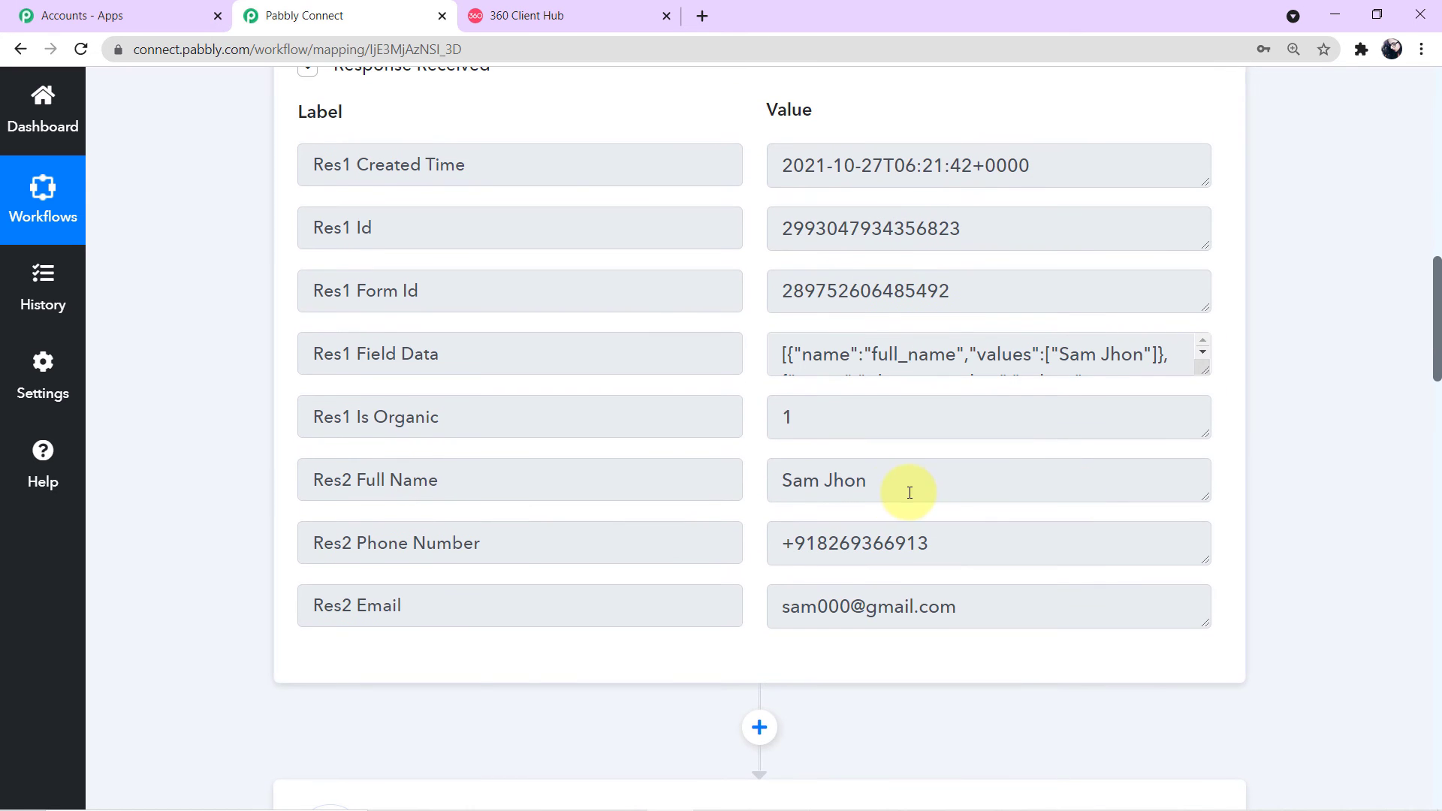
pyautogui.moveTo(766, 480); pyautogui.dragTo(885, 480)
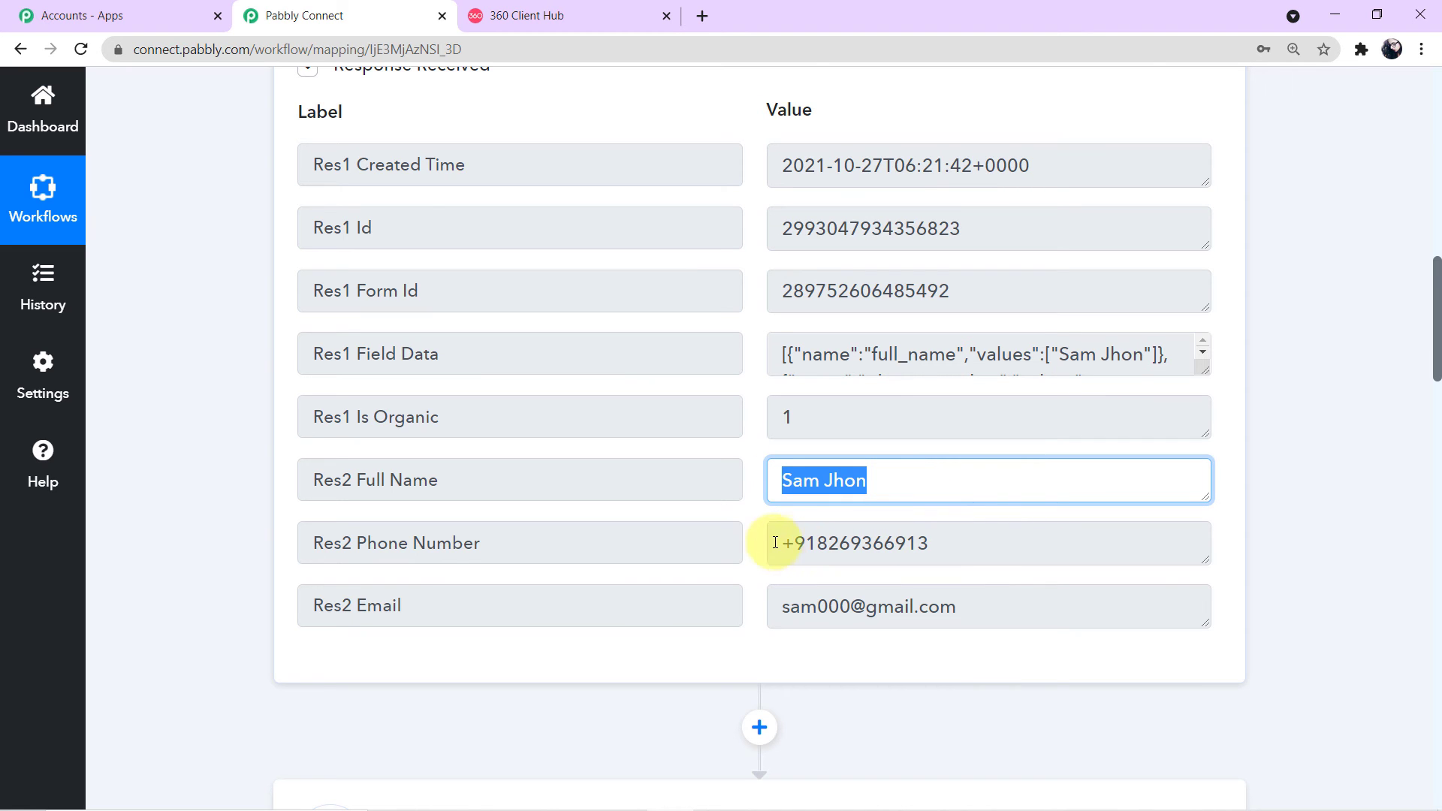
pyautogui.moveTo(768, 539); pyautogui.dragTo(870, 602)
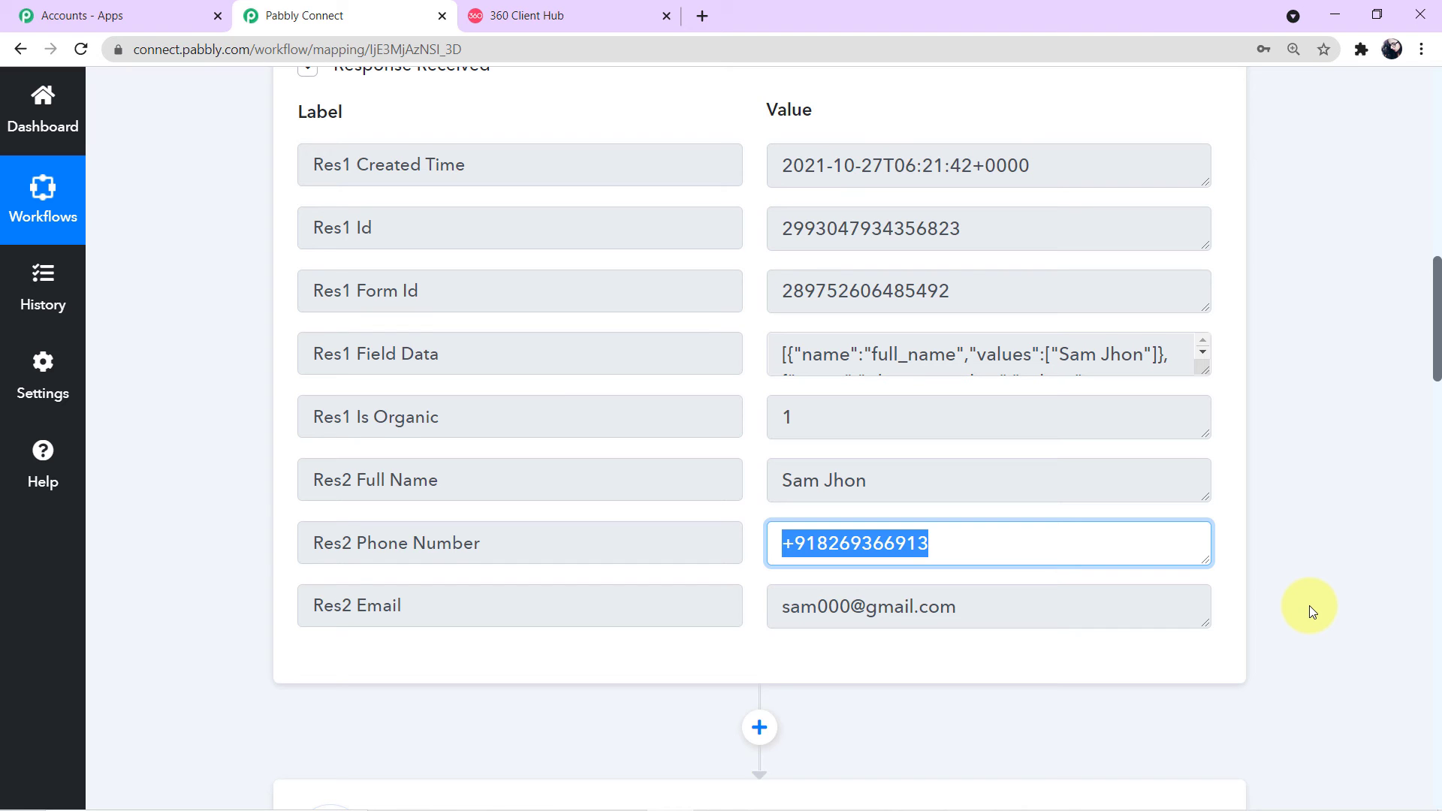
pyautogui.scroll(-10, 1007, 579)
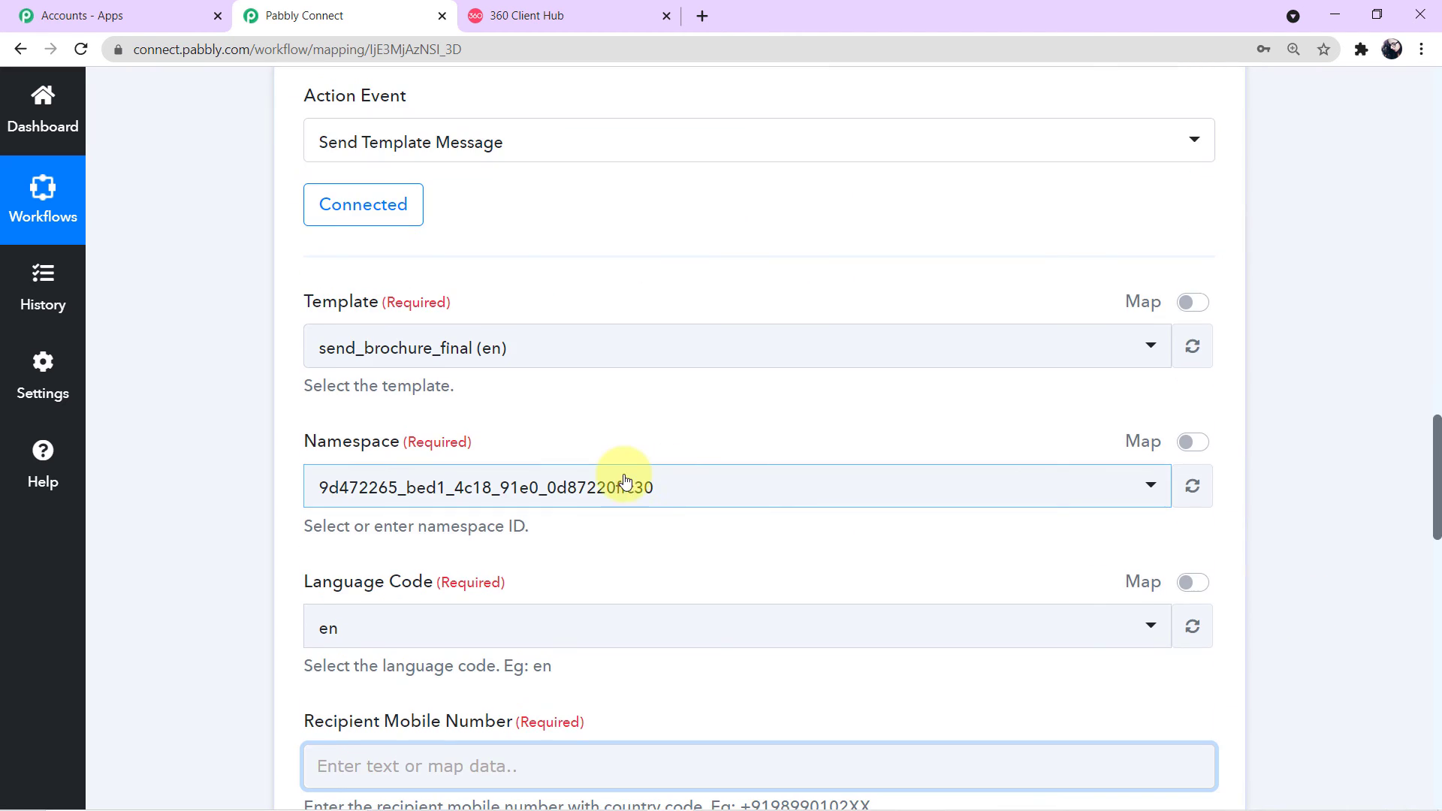
pyautogui.scroll(10, 959, 499)
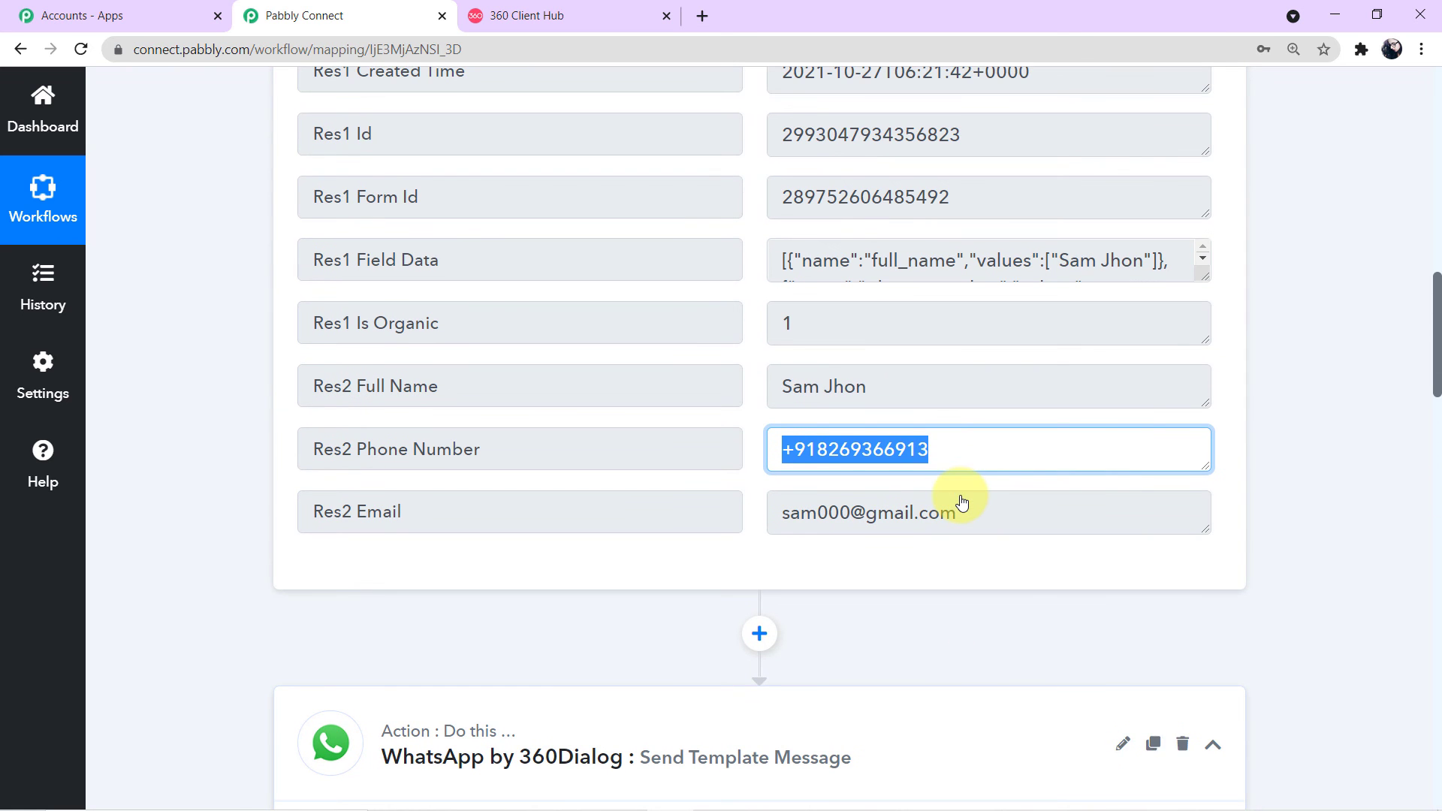
pyautogui.moveTo(894, 386); pyautogui.dragTo(735, 385)
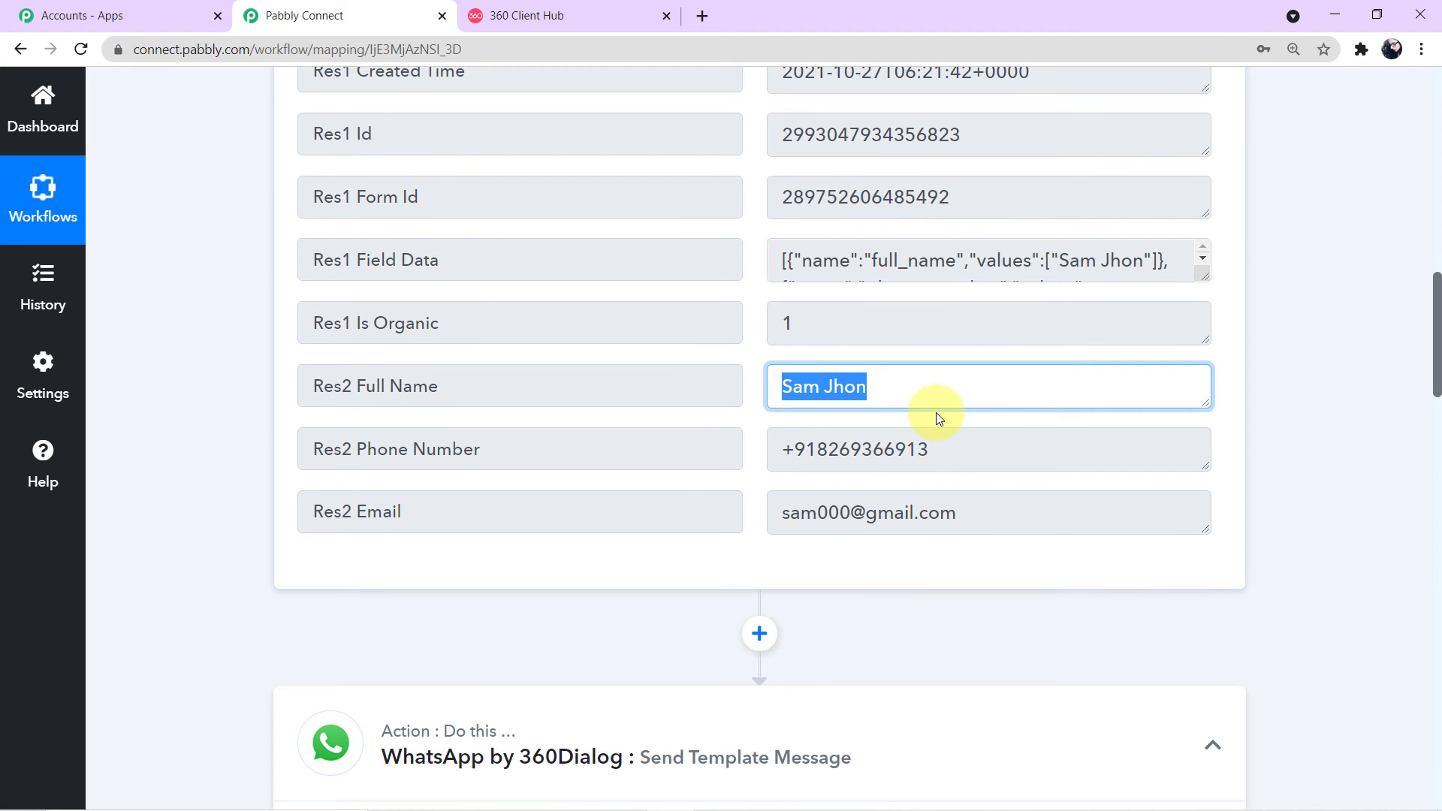
pyautogui.scroll(-10, 936, 413)
pyautogui.click(567, 390)
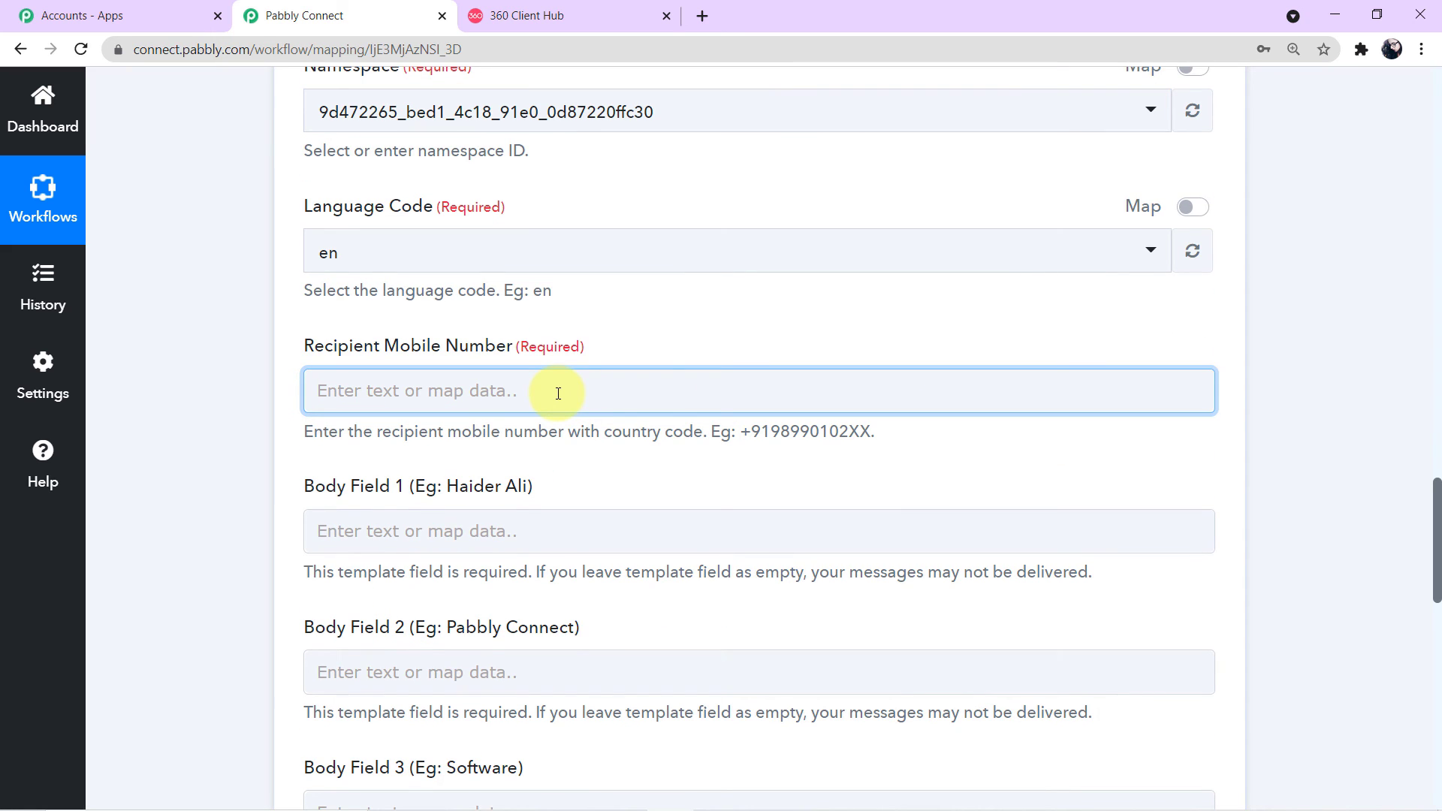
# Step: Map the Facebook lead's Res2 Phone Number into the Recipient Mobile Number field
pyautogui.click(558, 392)
pyautogui.scroll(-5, 558, 393)
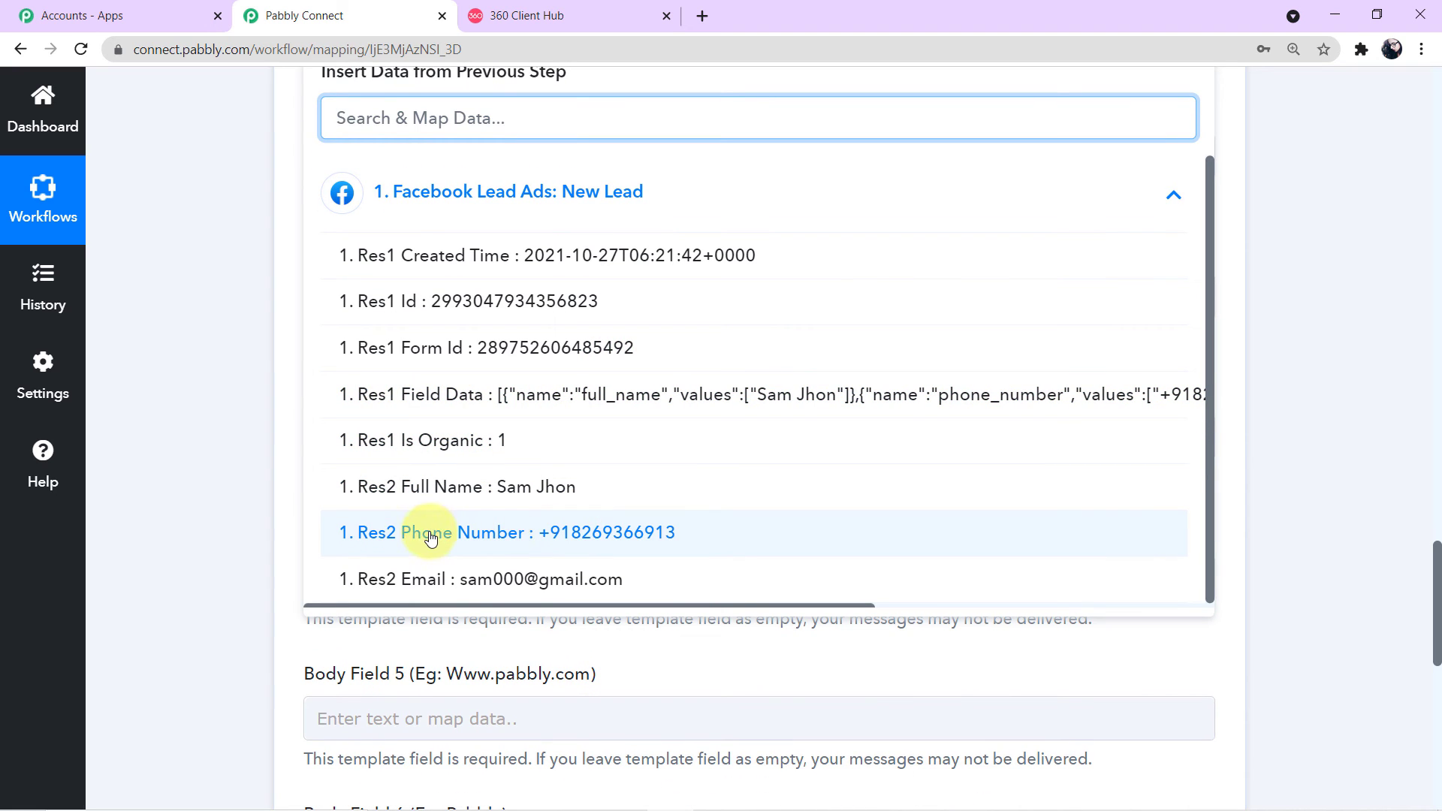
pyautogui.click(722, 548)
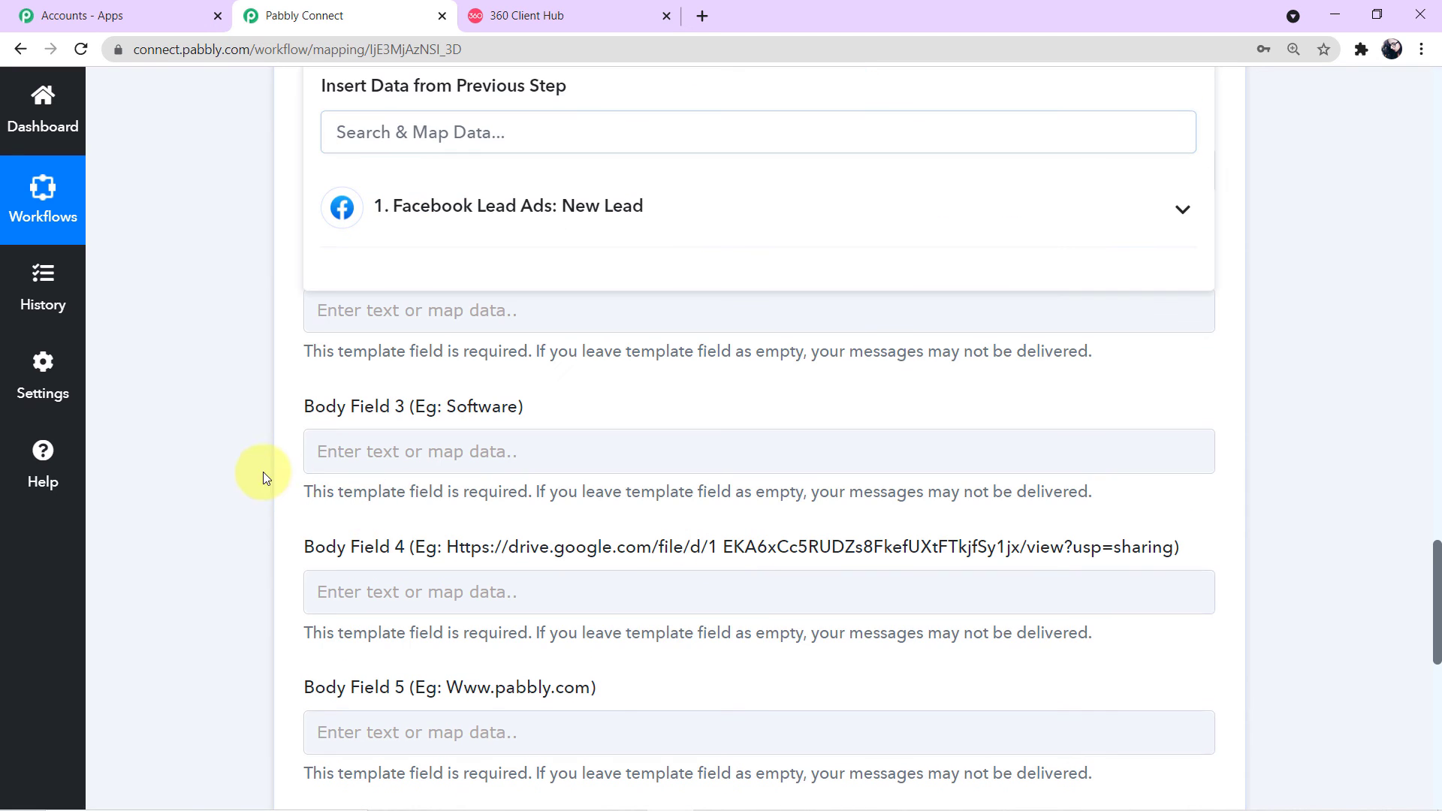
pyautogui.click(250, 443)
pyautogui.scroll(3, 251, 443)
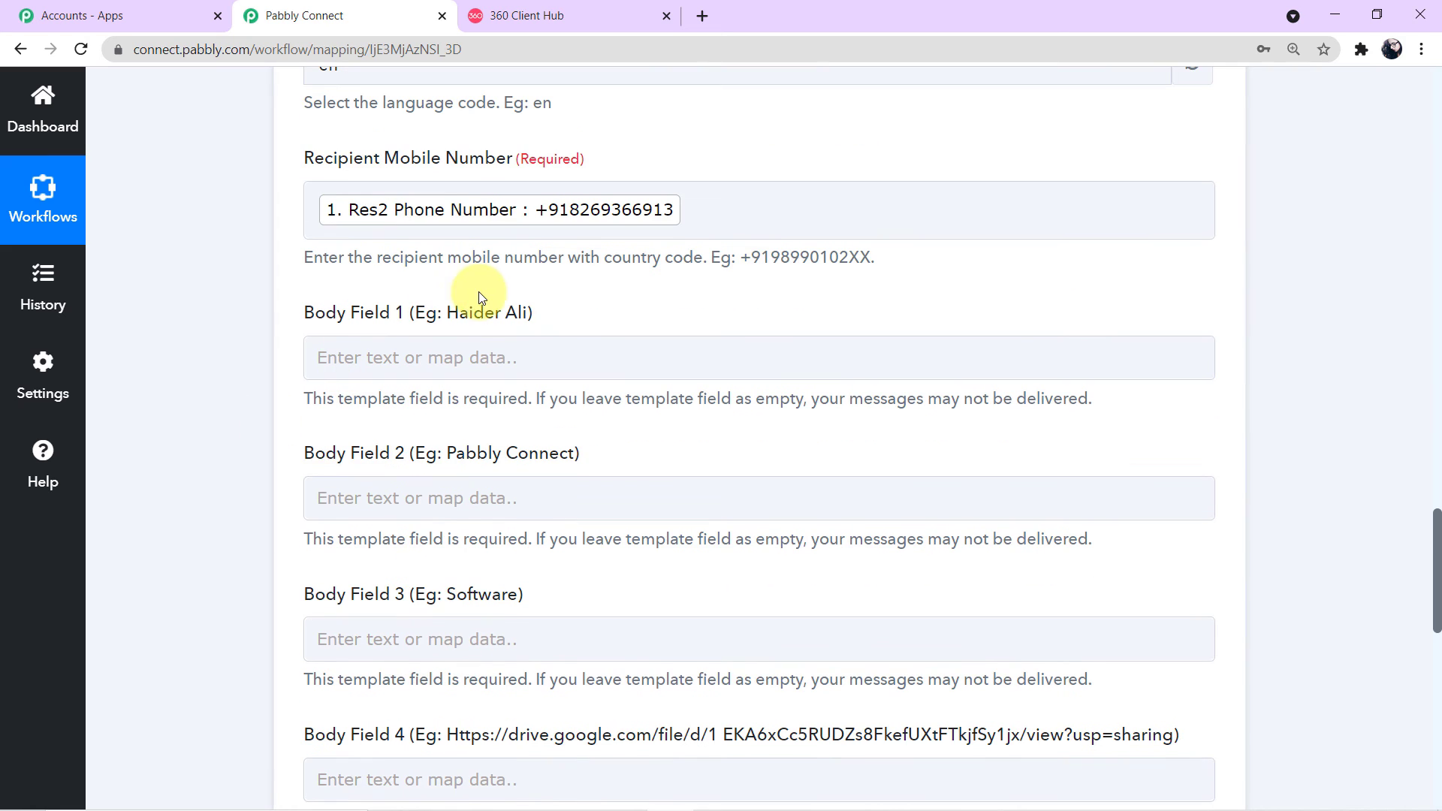
pyautogui.scroll(-1, 479, 291)
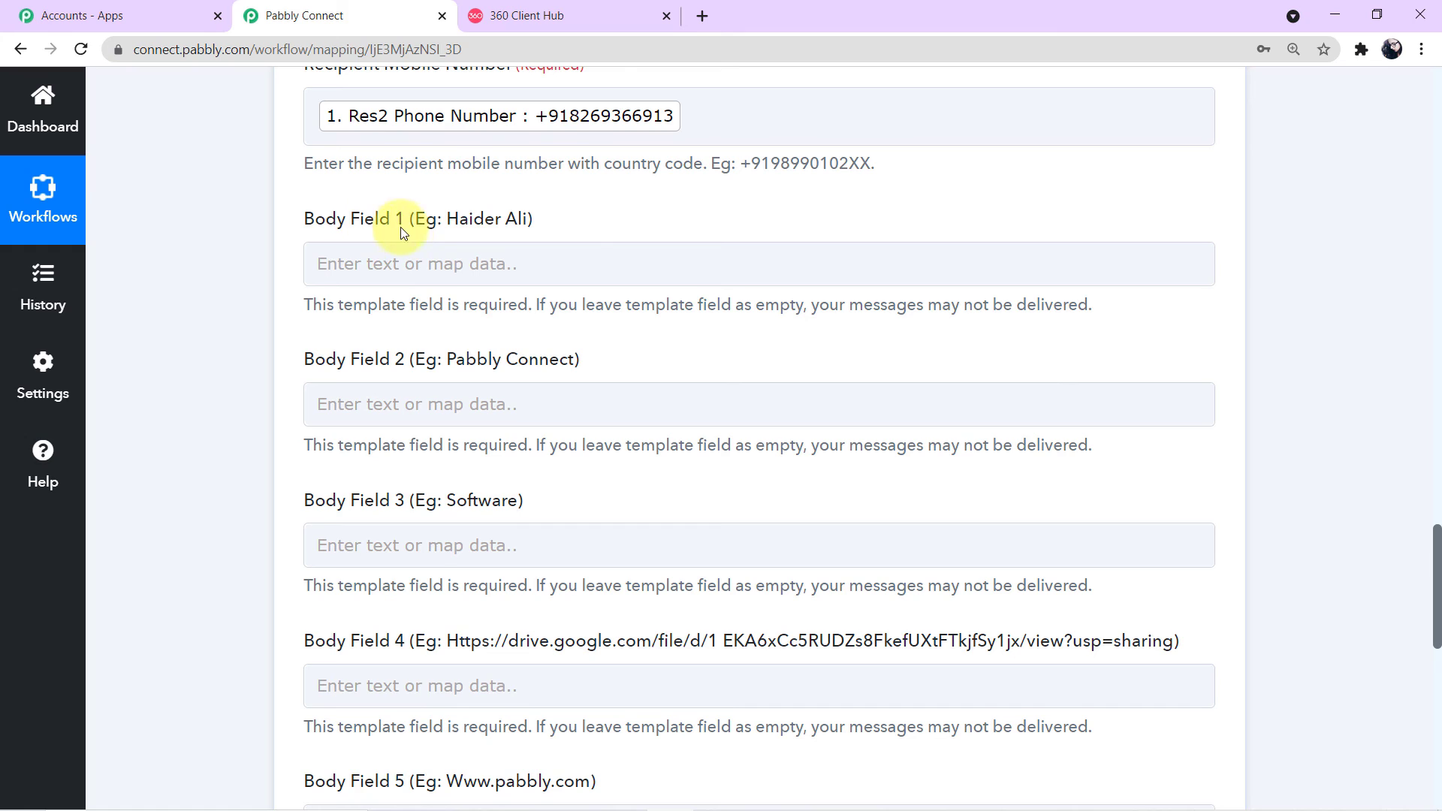
# Step: Map the Facebook New Lead's Res2 Full Name into Body Field 1
pyautogui.click(485, 264)
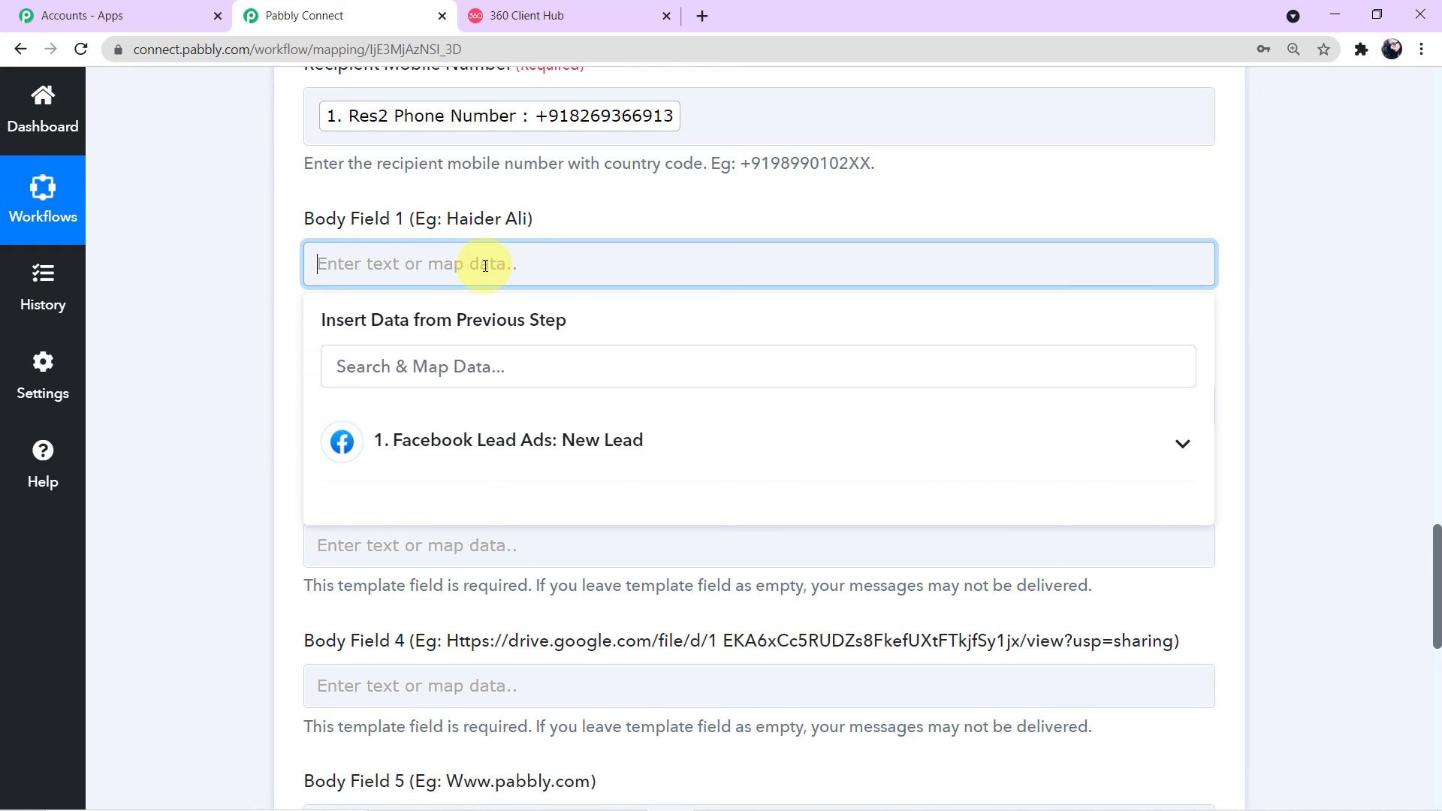
pyautogui.click(521, 455)
pyautogui.scroll(-1, 515, 454)
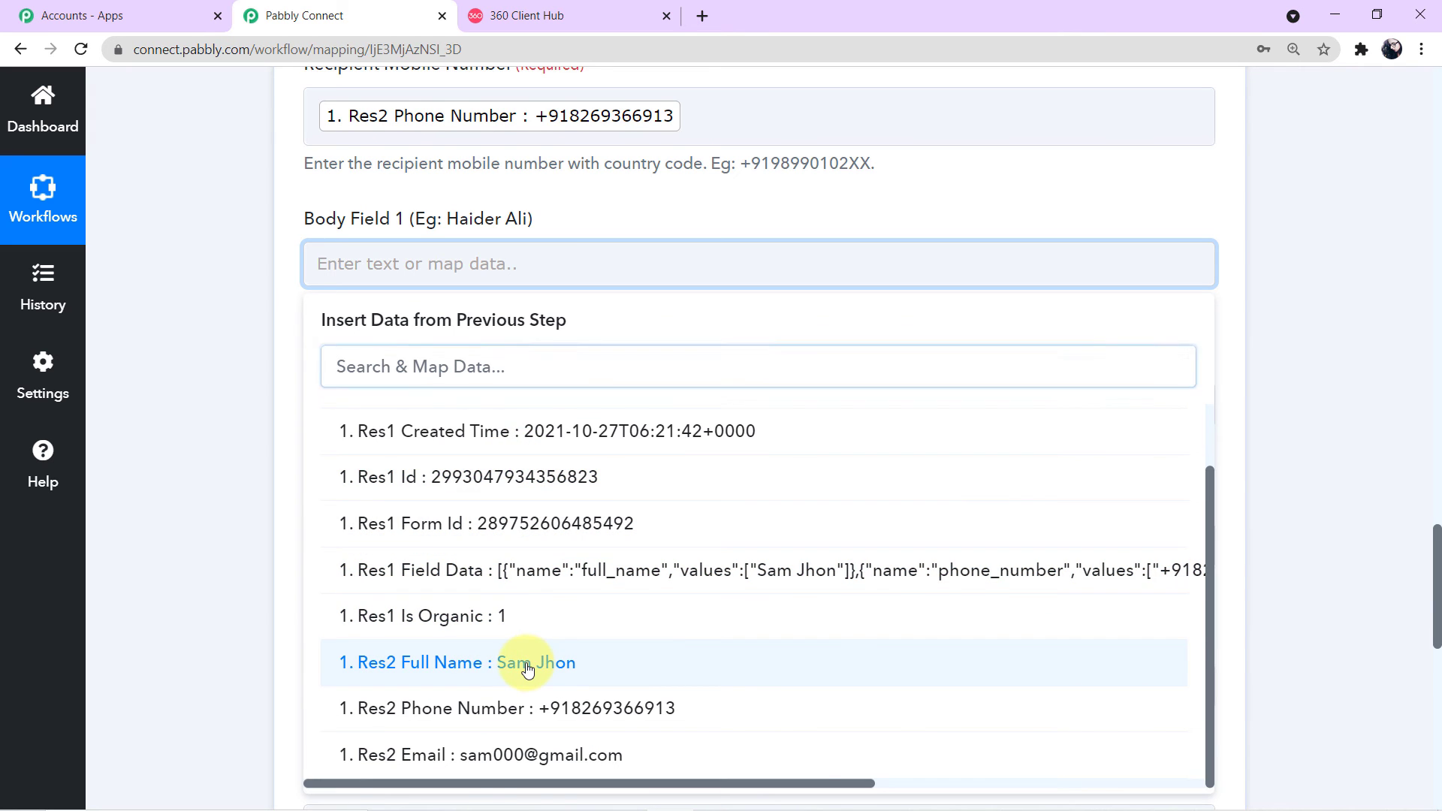
pyautogui.click(527, 664)
pyautogui.click(287, 410)
pyautogui.scroll(-2, 330, 338)
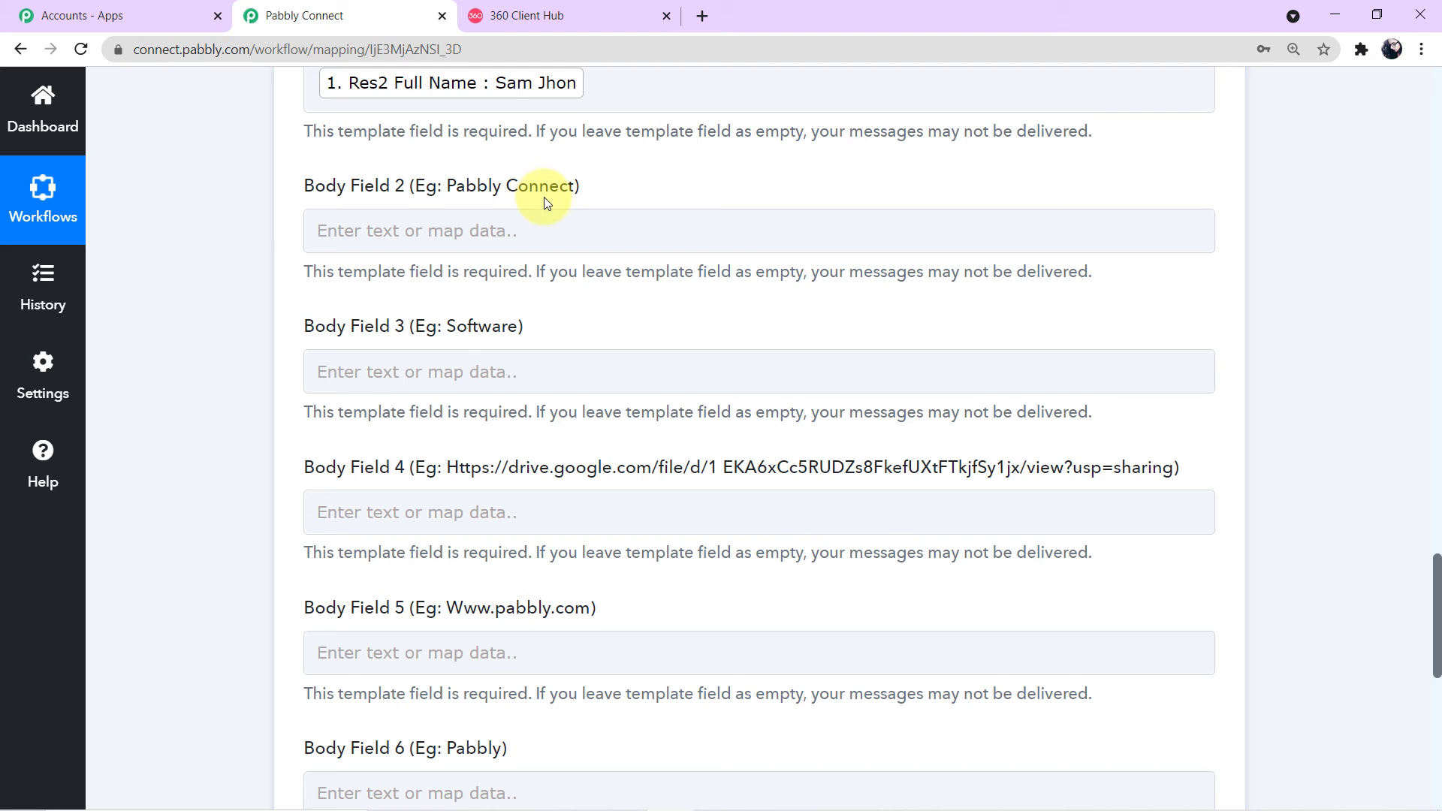
# Step: Enter 'Theme Park' in Body Field 2
pyautogui.click(499, 231)
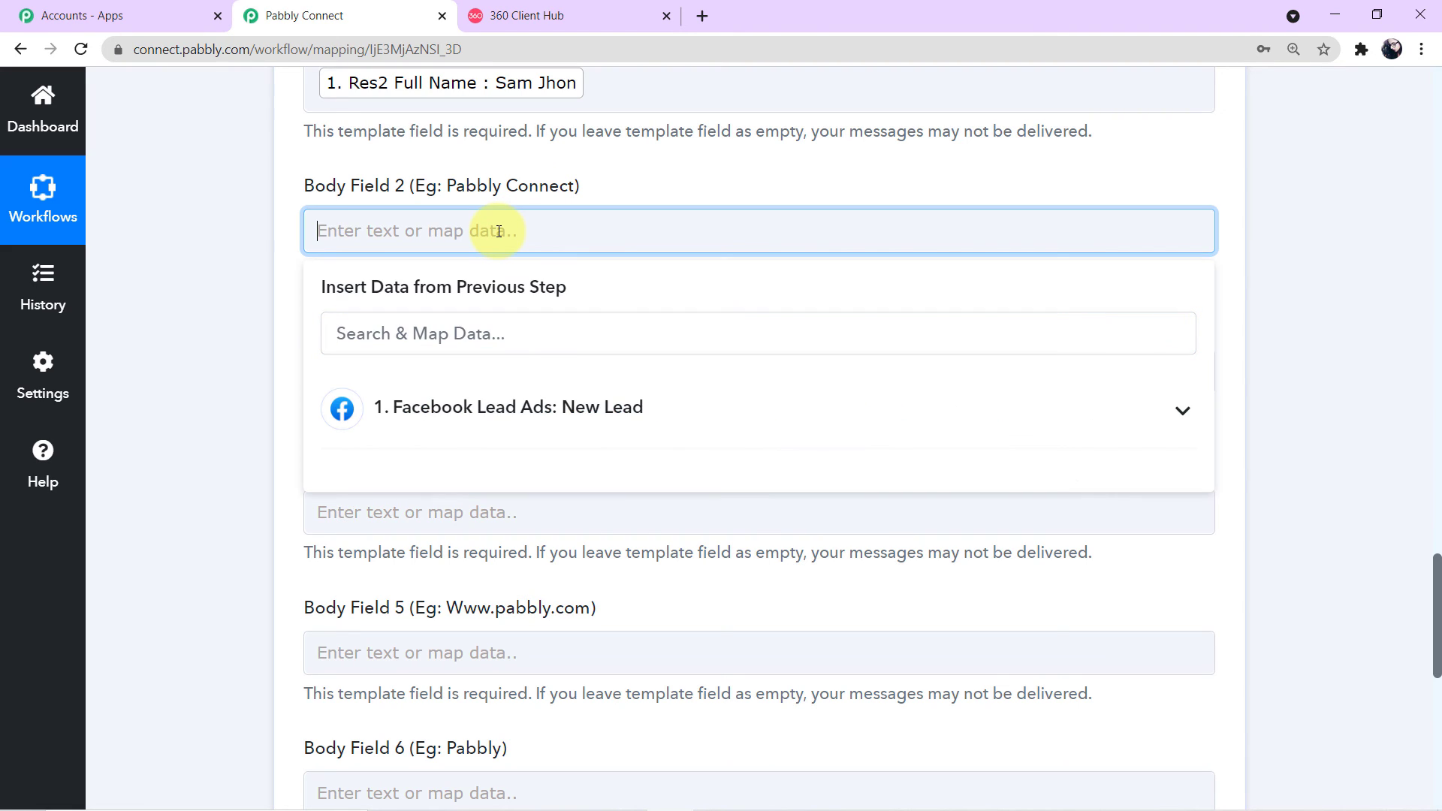
pyautogui.write('theme')
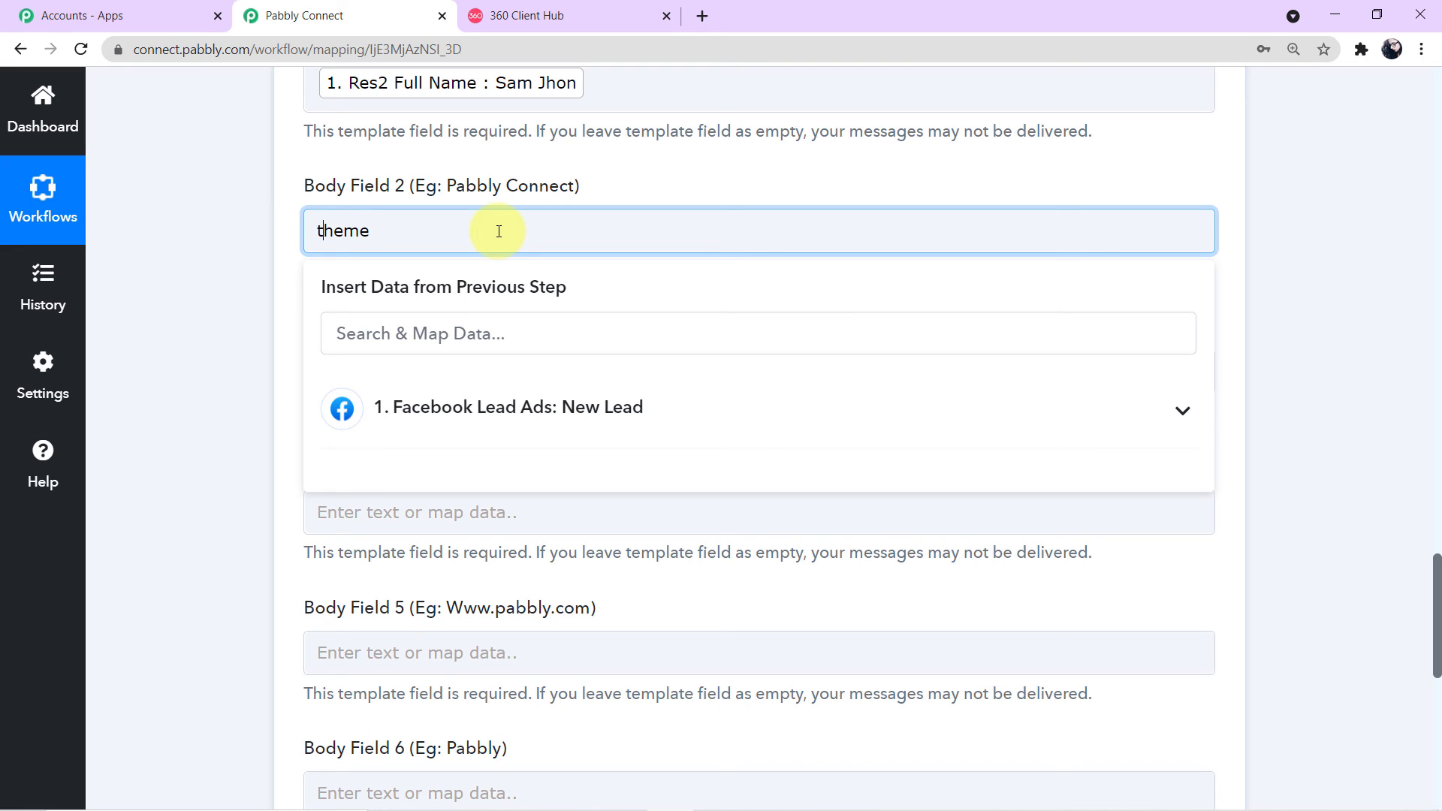
pyautogui.press('Home')
pyautogui.press('Delete')
pyautogui.write('Theme Park')
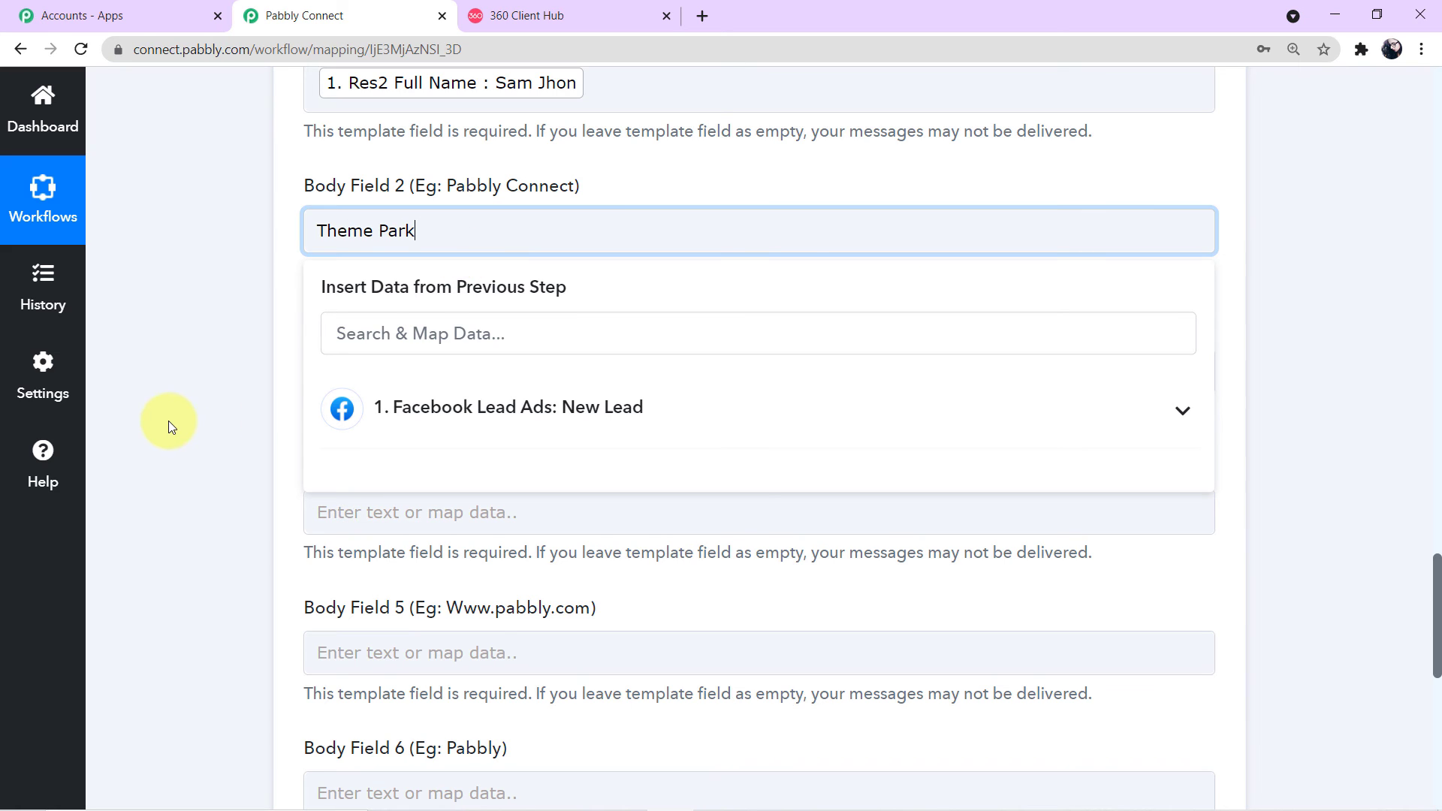
pyautogui.click(170, 422)
pyautogui.scroll(-1, 464, 237)
pyautogui.scroll(1, 464, 240)
pyautogui.scroll(-1, 492, 232)
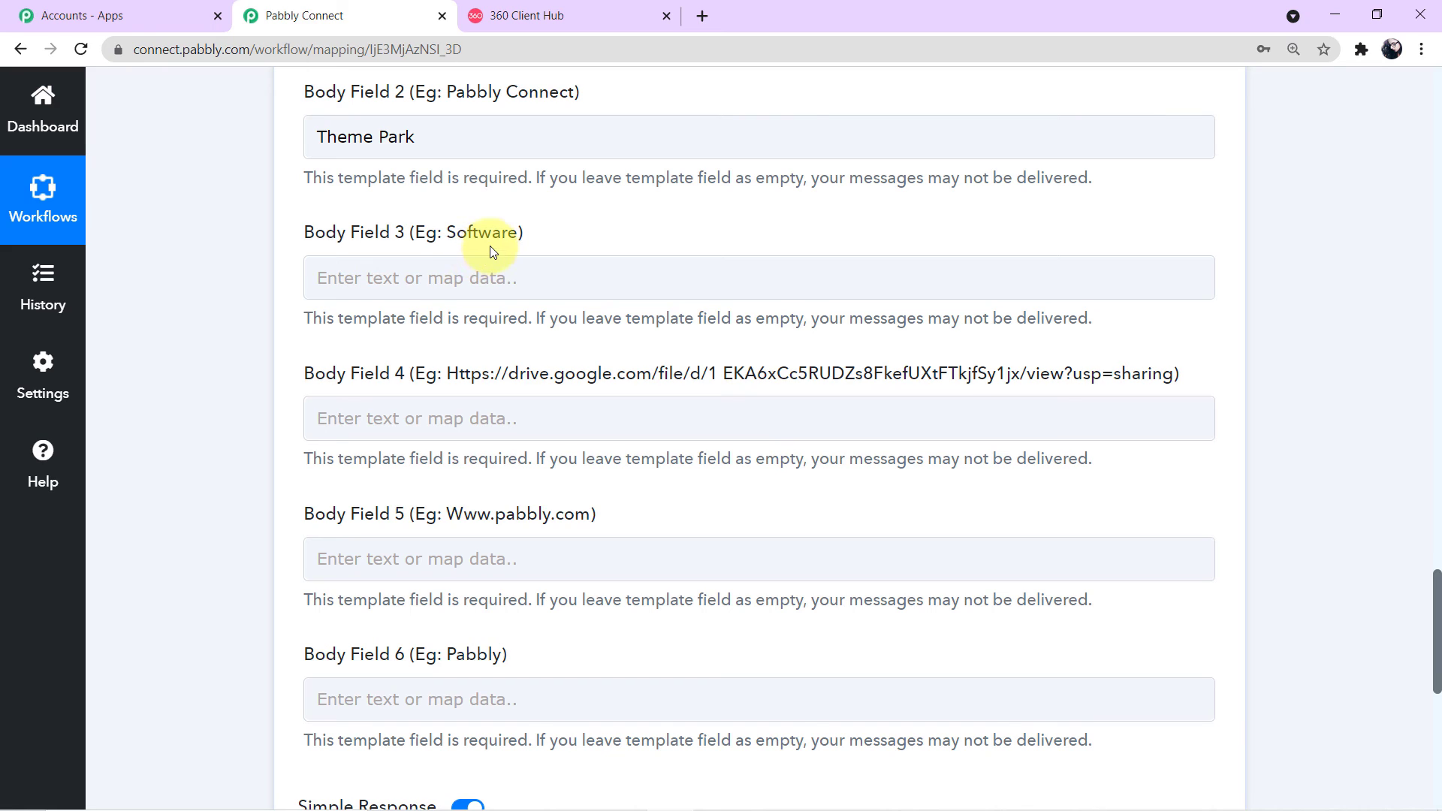
# Step: Enter 'Amusment Park' in Body Field 3
pyautogui.click(465, 269)
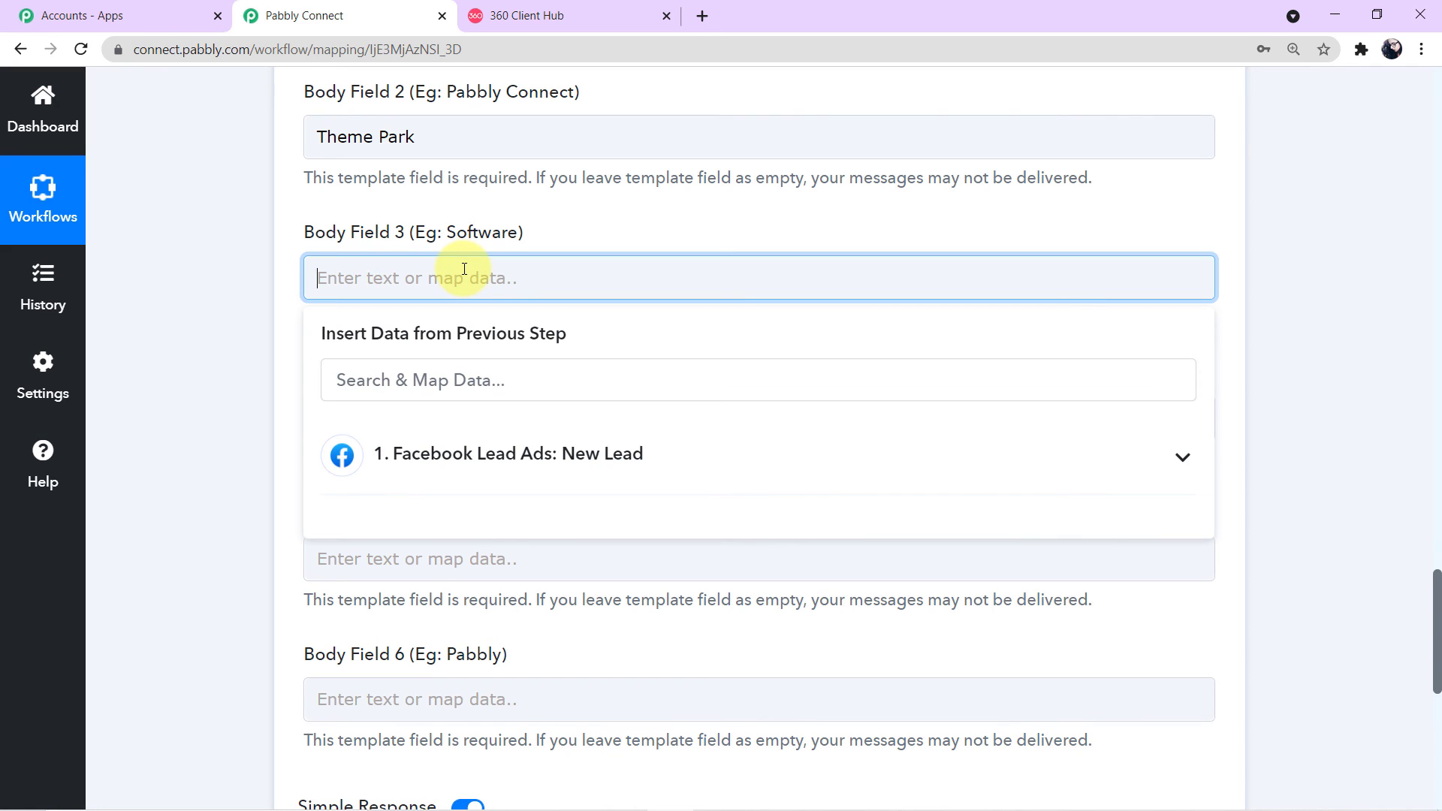
pyautogui.write('Amusment Park')
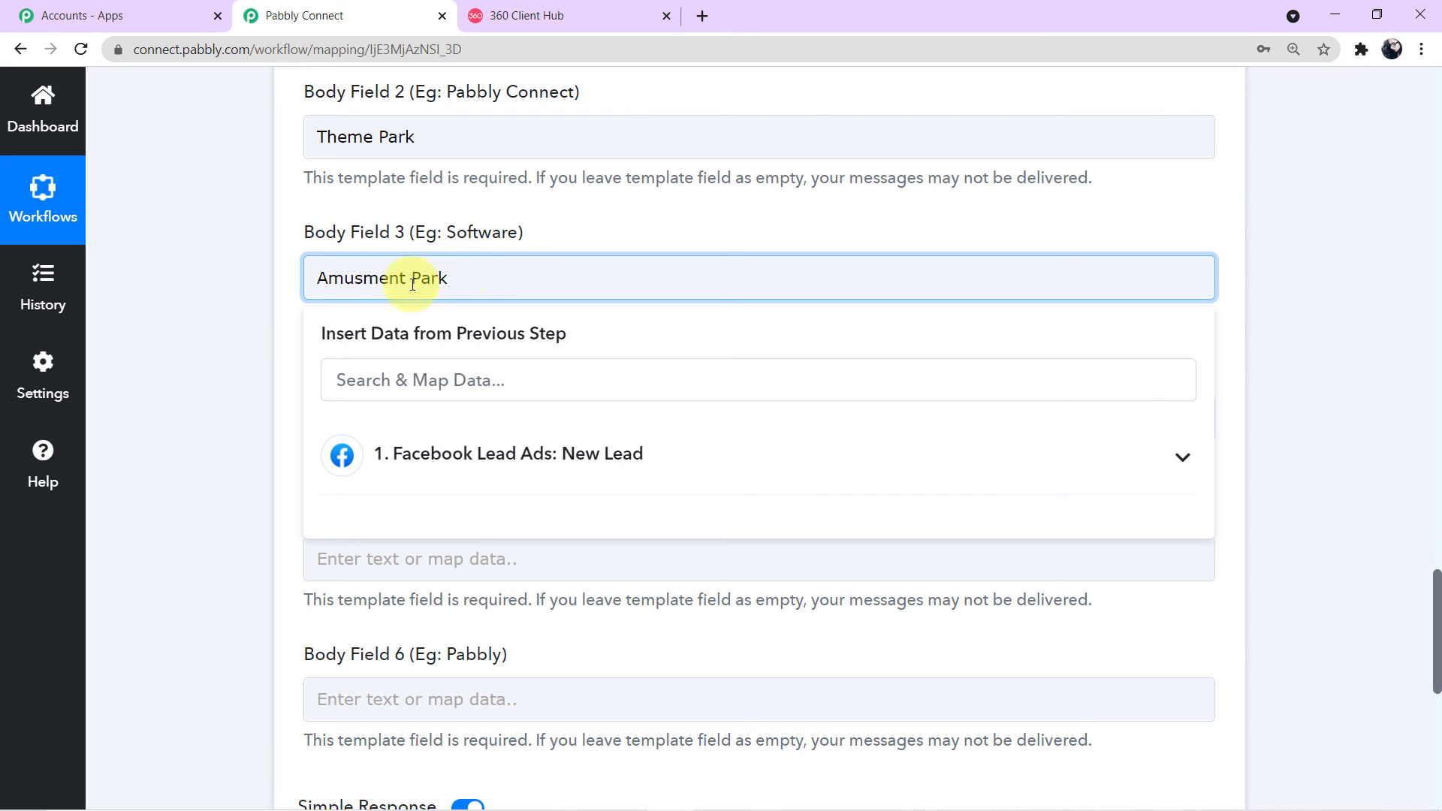
pyautogui.click(115, 321)
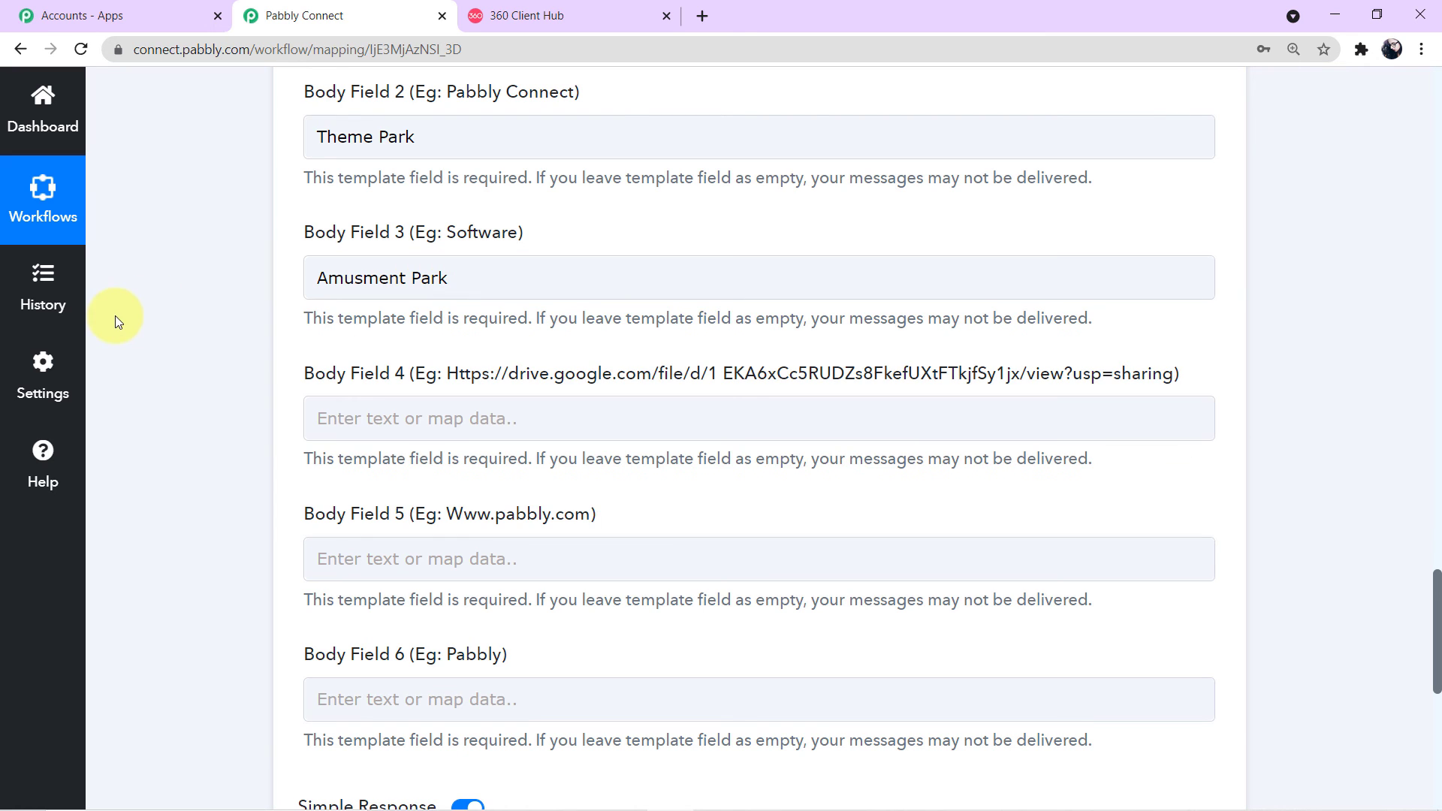
pyautogui.scroll(-1, 307, 294)
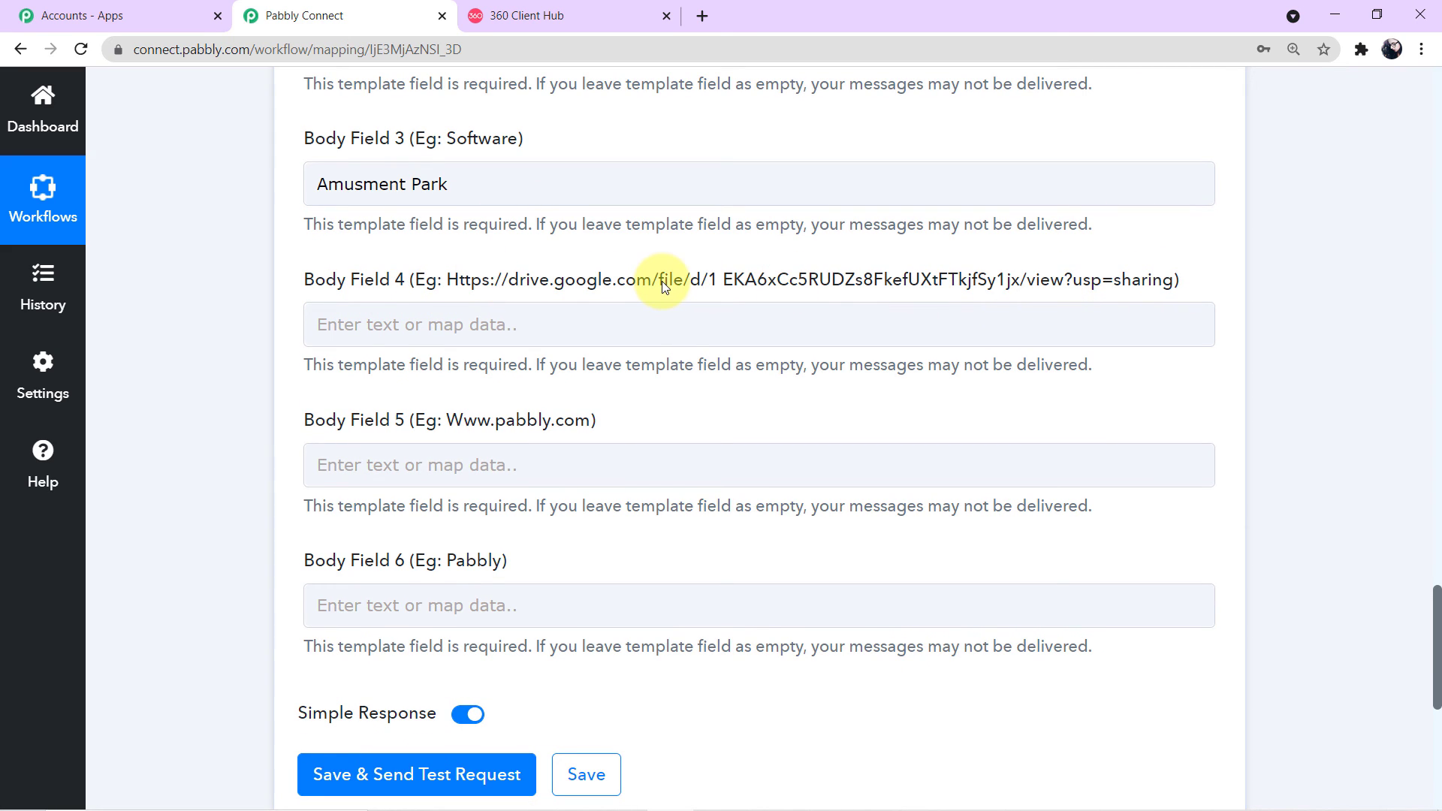
# Step: Select Body Field 4, then open a new browser tab to fetch the brochure link
pyautogui.click(601, 332)
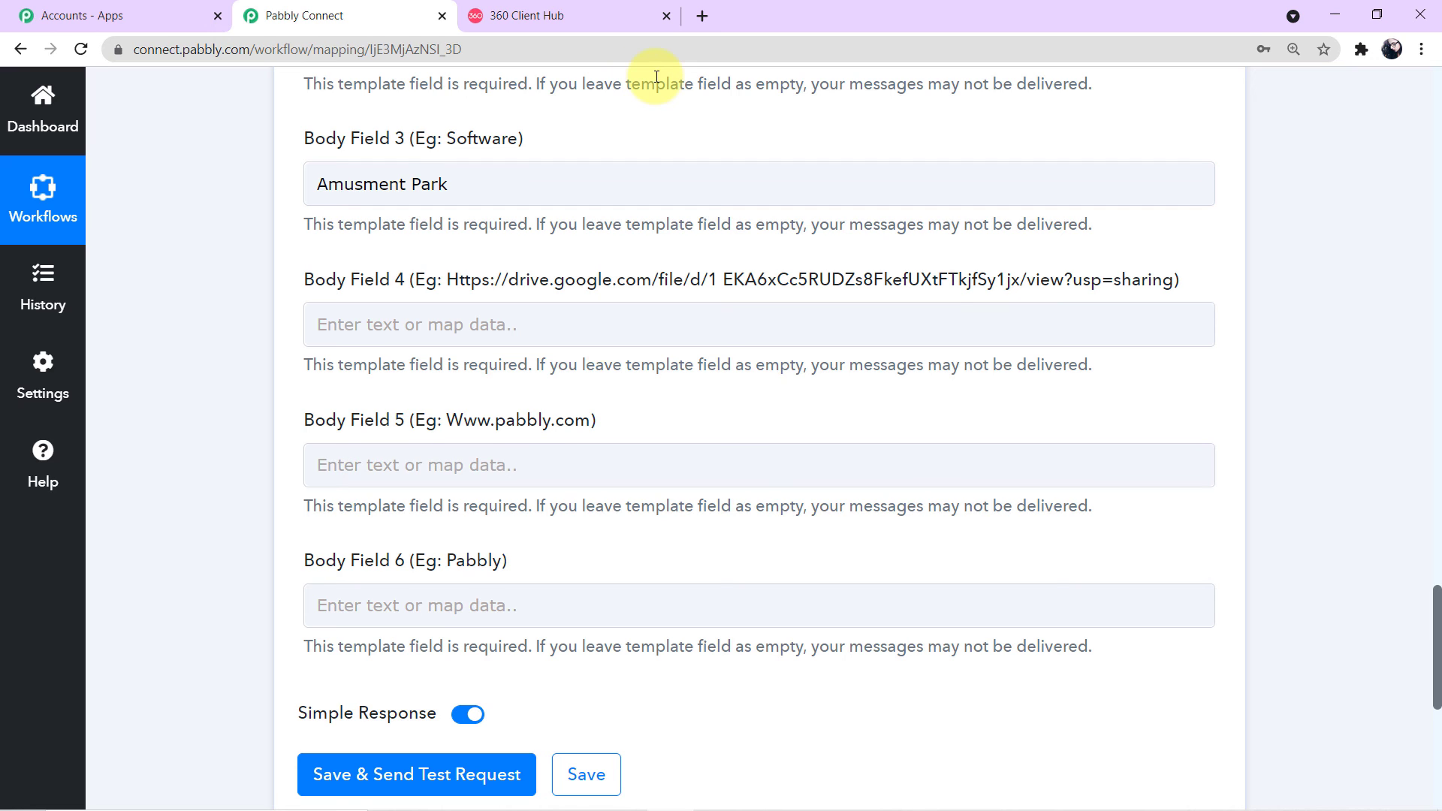
pyautogui.click(702, 16)
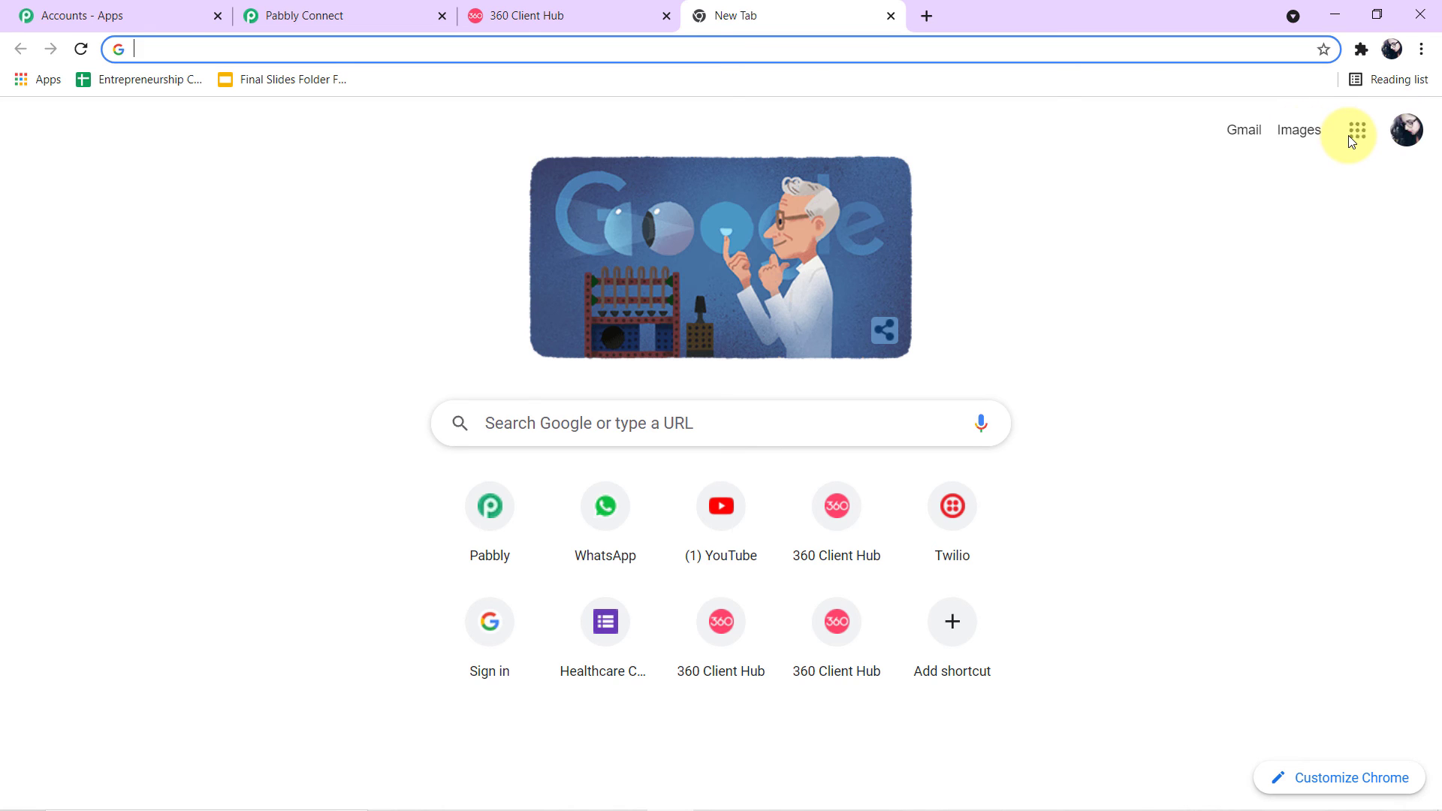
# Step: Open Theme-Park-Brochure.pdf from Google Drive, browse its pages, and show its file actions
pyautogui.click(1358, 134)
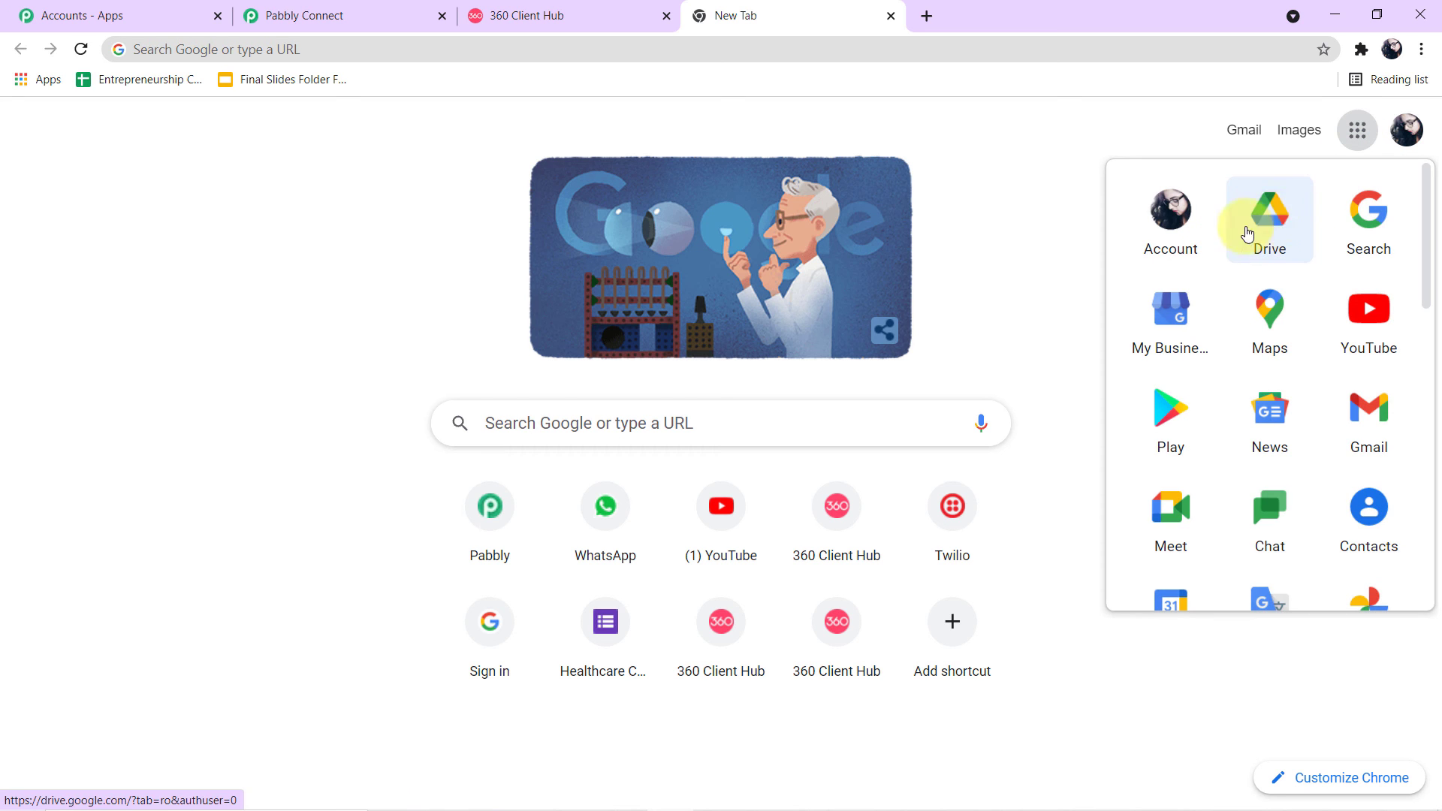
pyautogui.click(1275, 229)
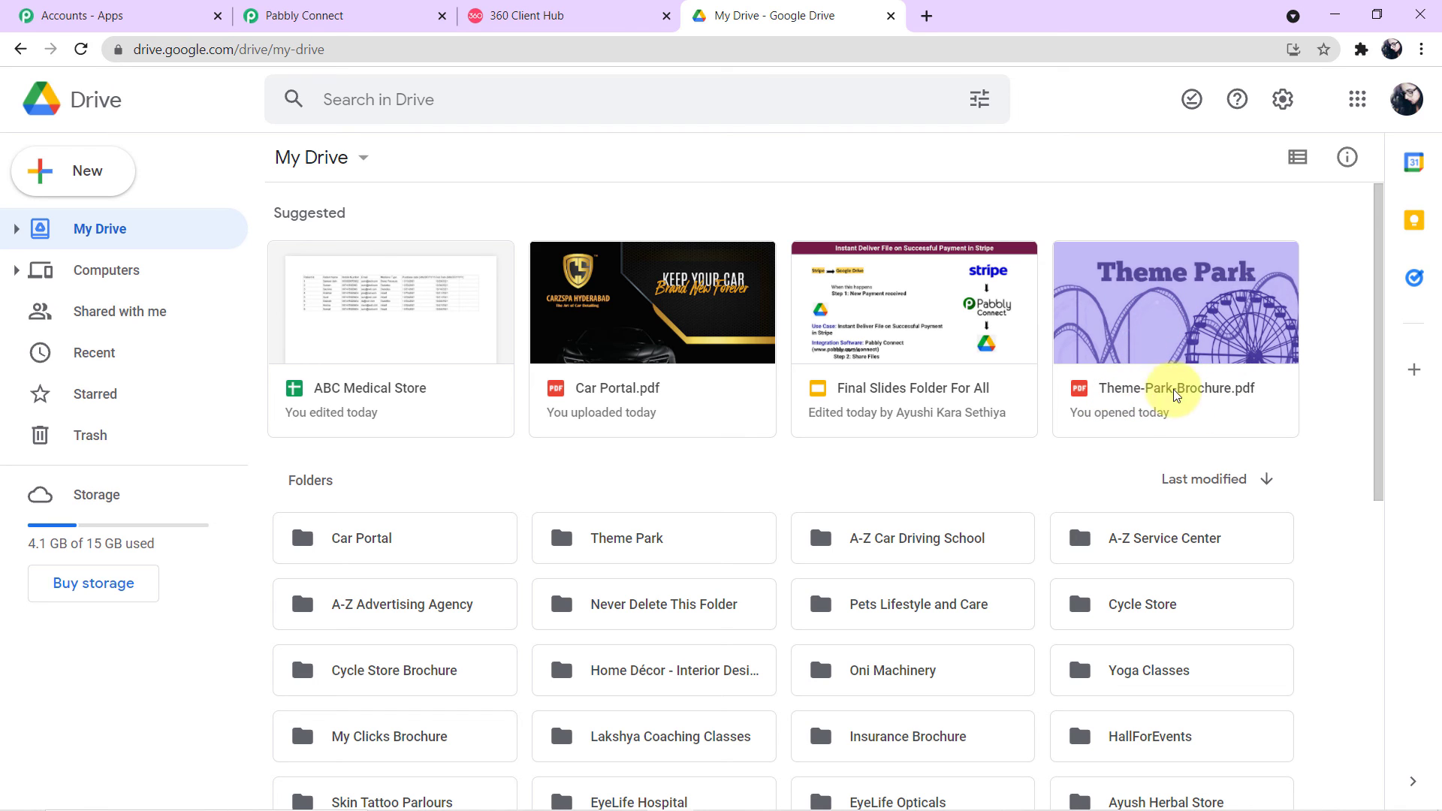
pyautogui.click(1133, 388)
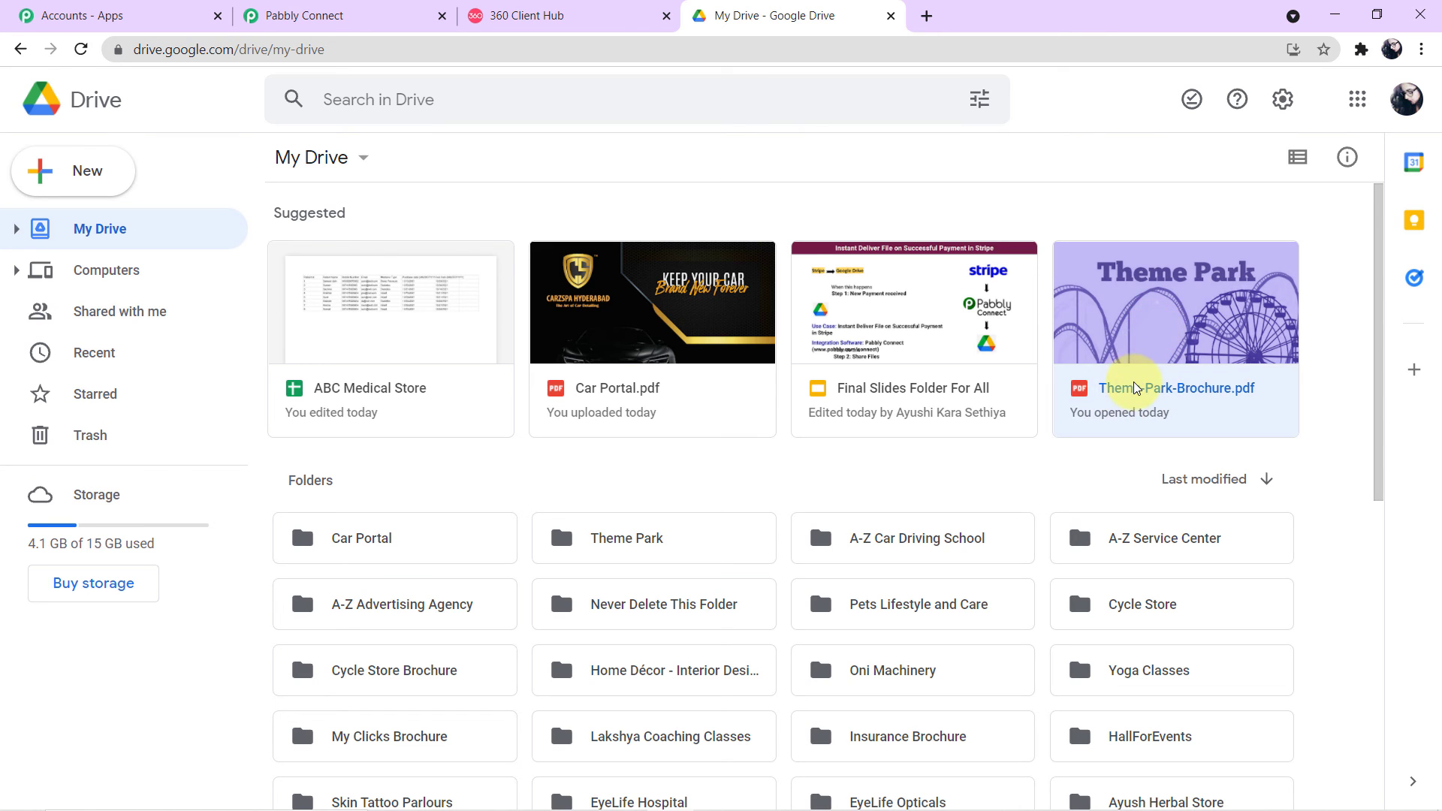
pyautogui.doubleClick(1134, 389)
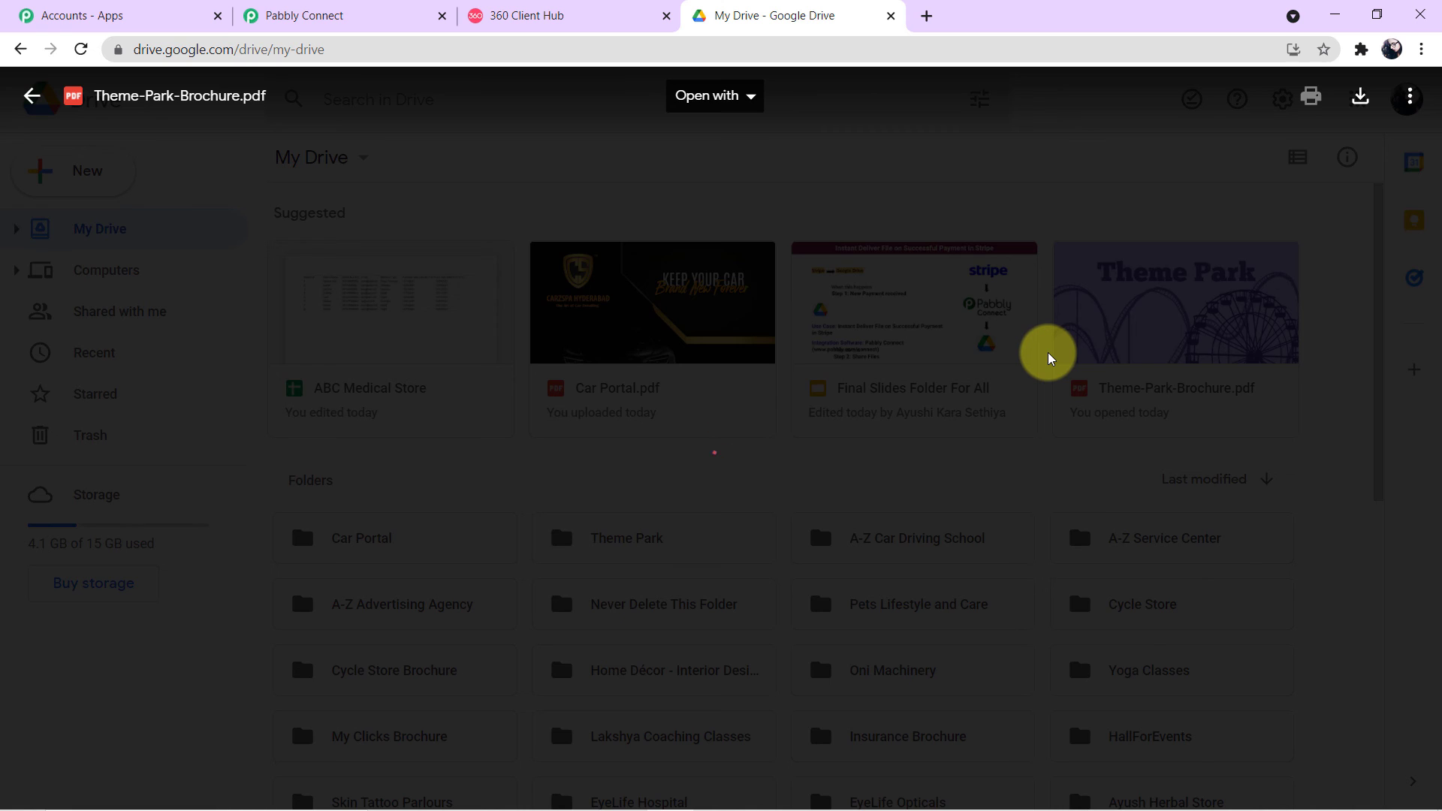
pyautogui.scroll(-5, 1049, 357)
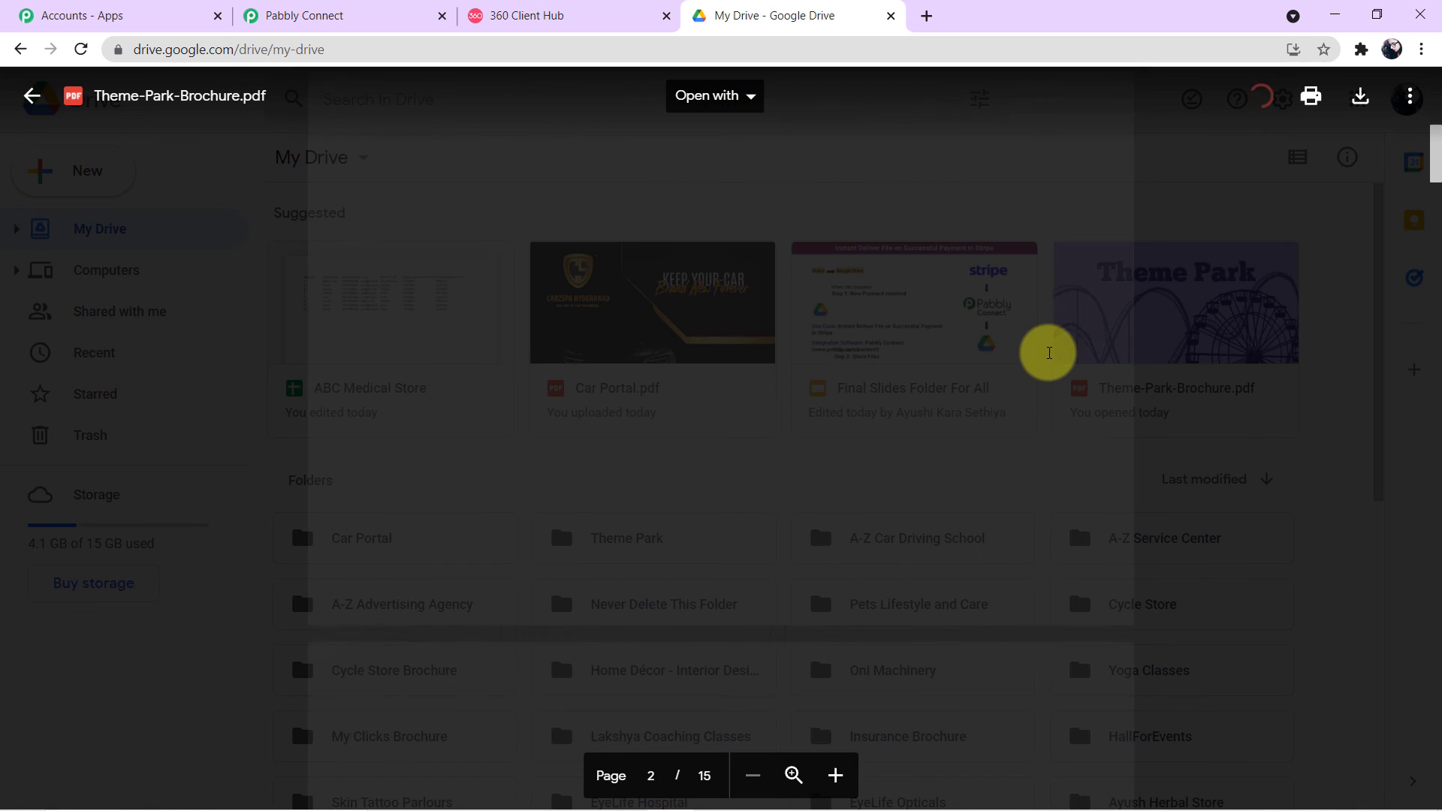
pyautogui.scroll(-10, 1049, 353)
pyautogui.scroll(-10, 1049, 353)
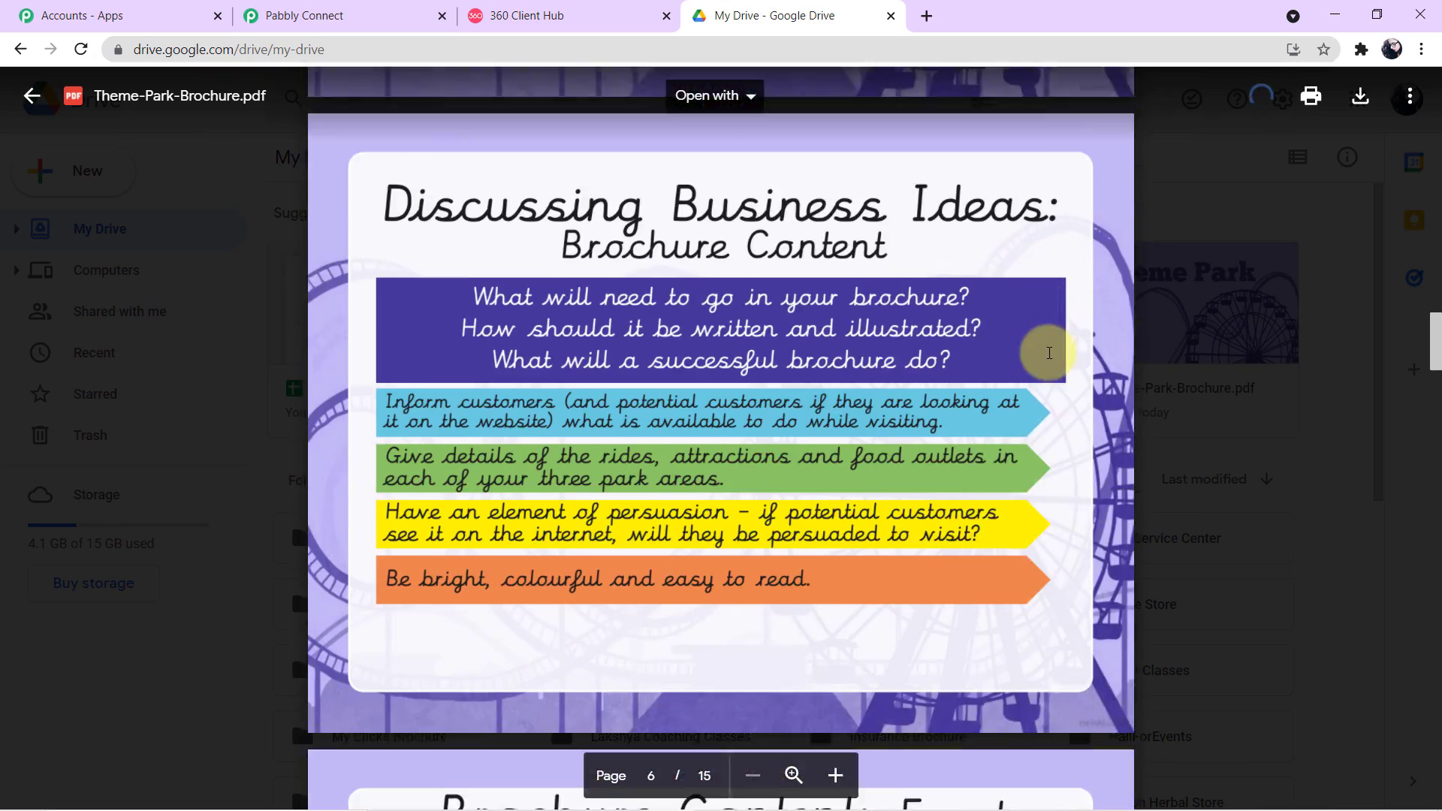
pyautogui.scroll(-3, 1049, 353)
pyautogui.scroll(12, 1049, 353)
pyautogui.scroll(15, 1049, 353)
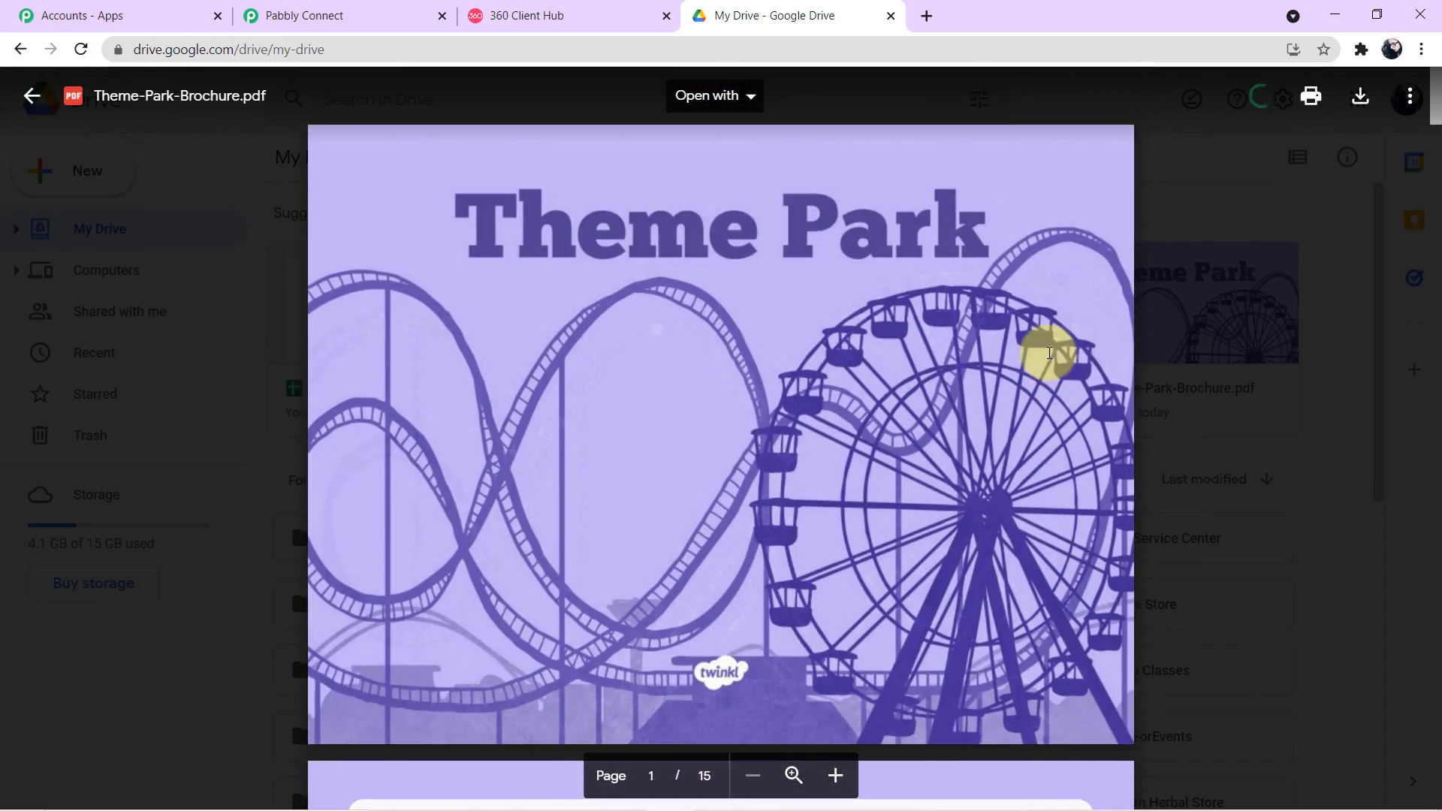
pyautogui.click(1411, 98)
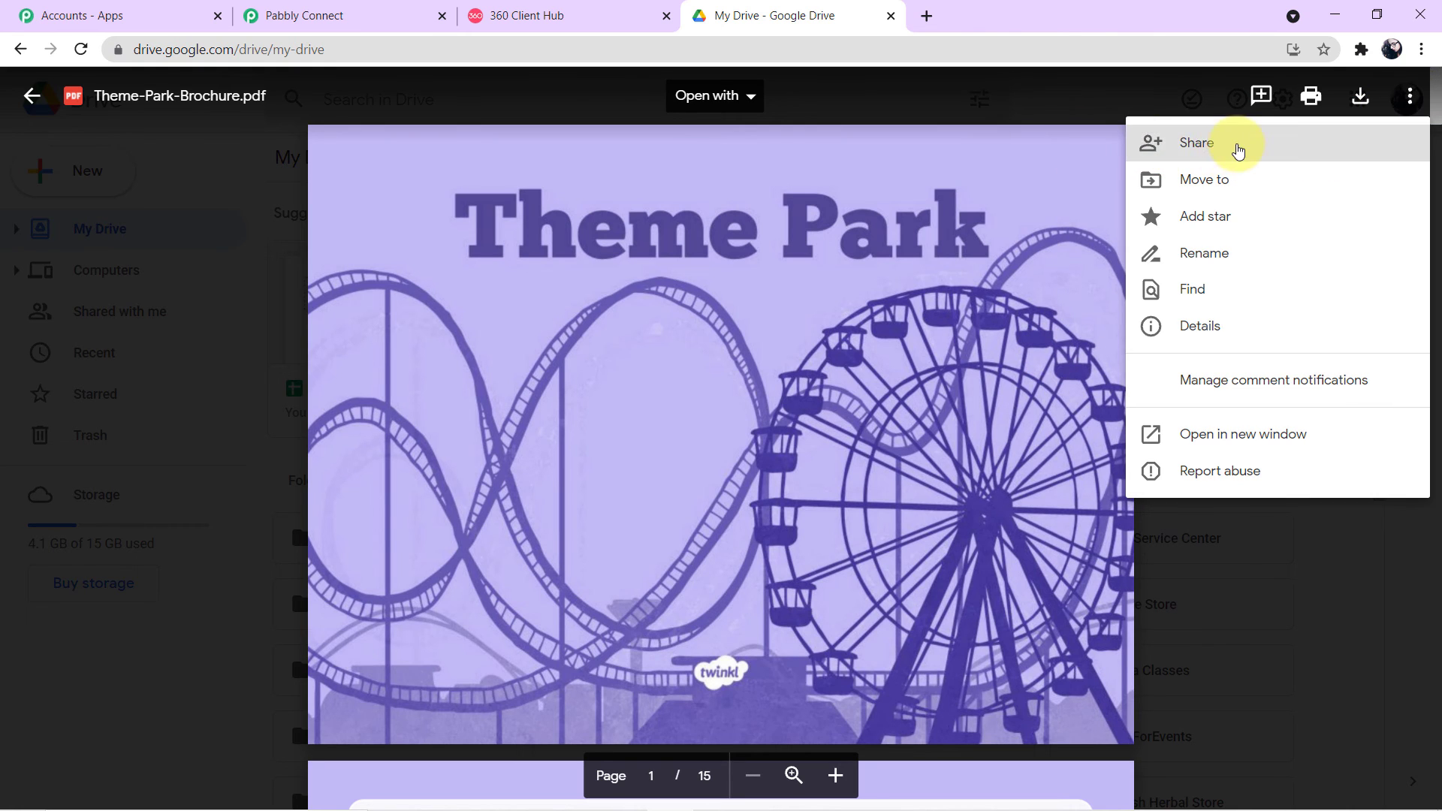
# Step: Share the brochure with anyone who has the link and copy that link
pyautogui.click(1238, 151)
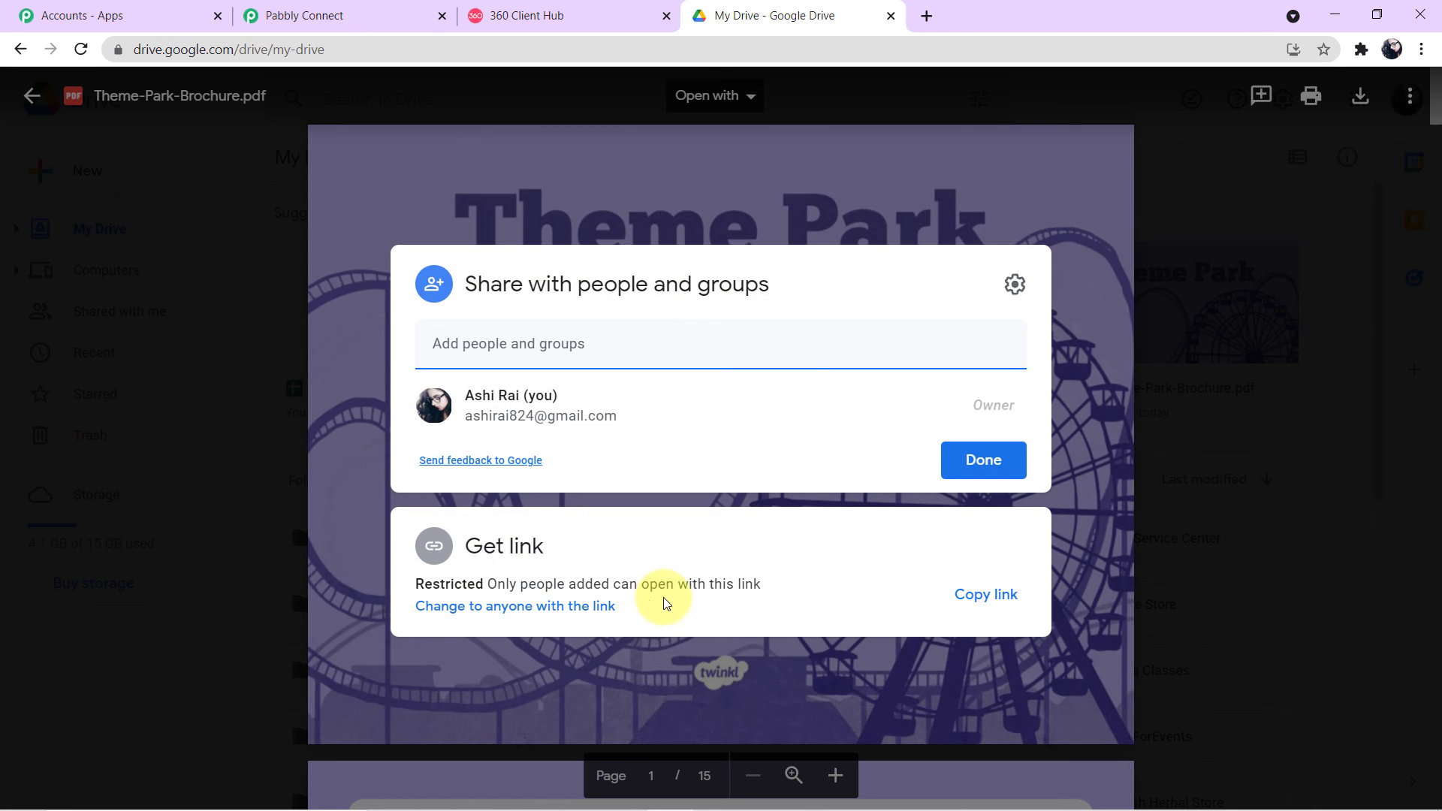
pyautogui.click(548, 607)
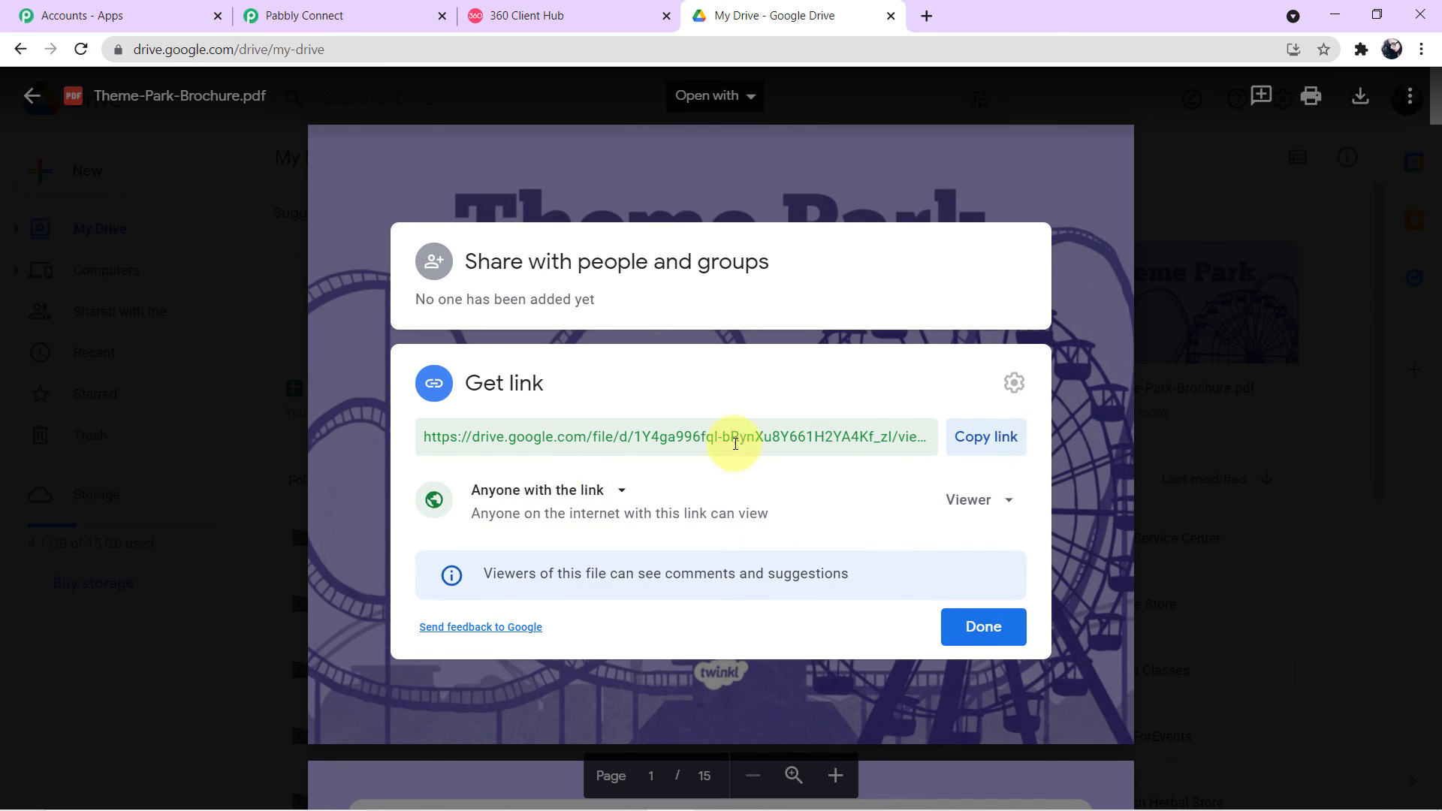
pyautogui.click(971, 442)
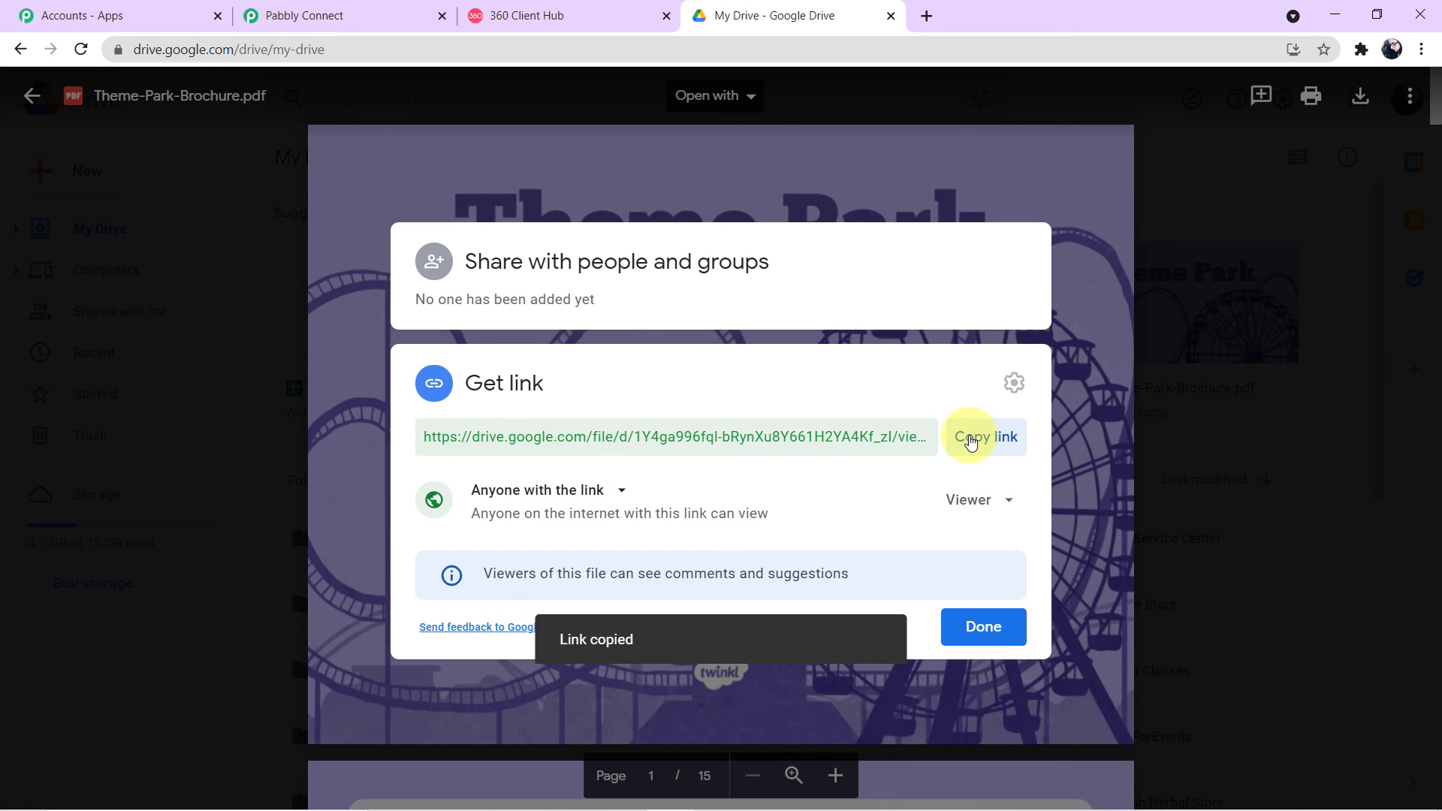
pyautogui.click(1003, 628)
# Step: Back in Pabbly Connect, paste the brochure's Drive link into Body Field 4
pyautogui.click(279, 14)
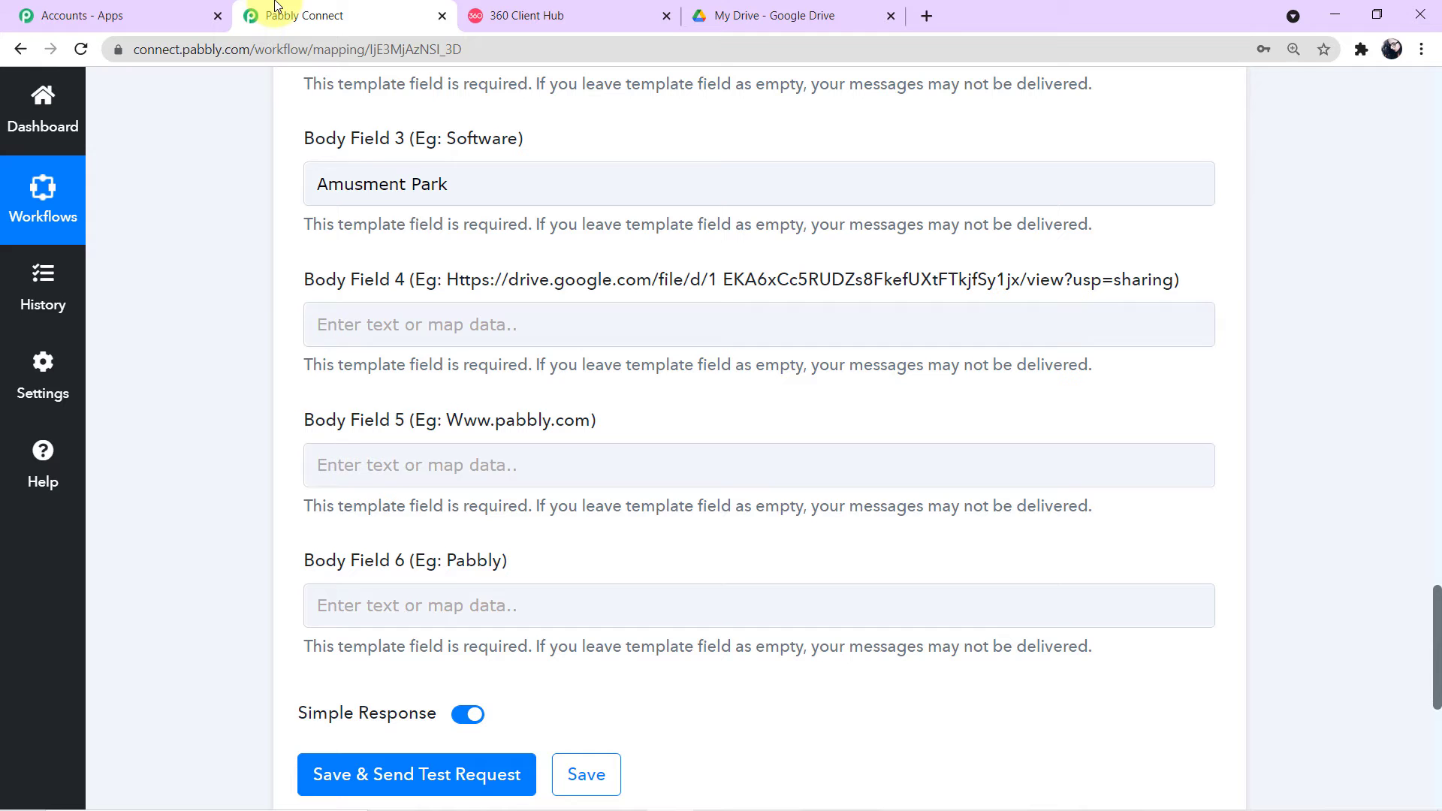
pyautogui.click(439, 321)
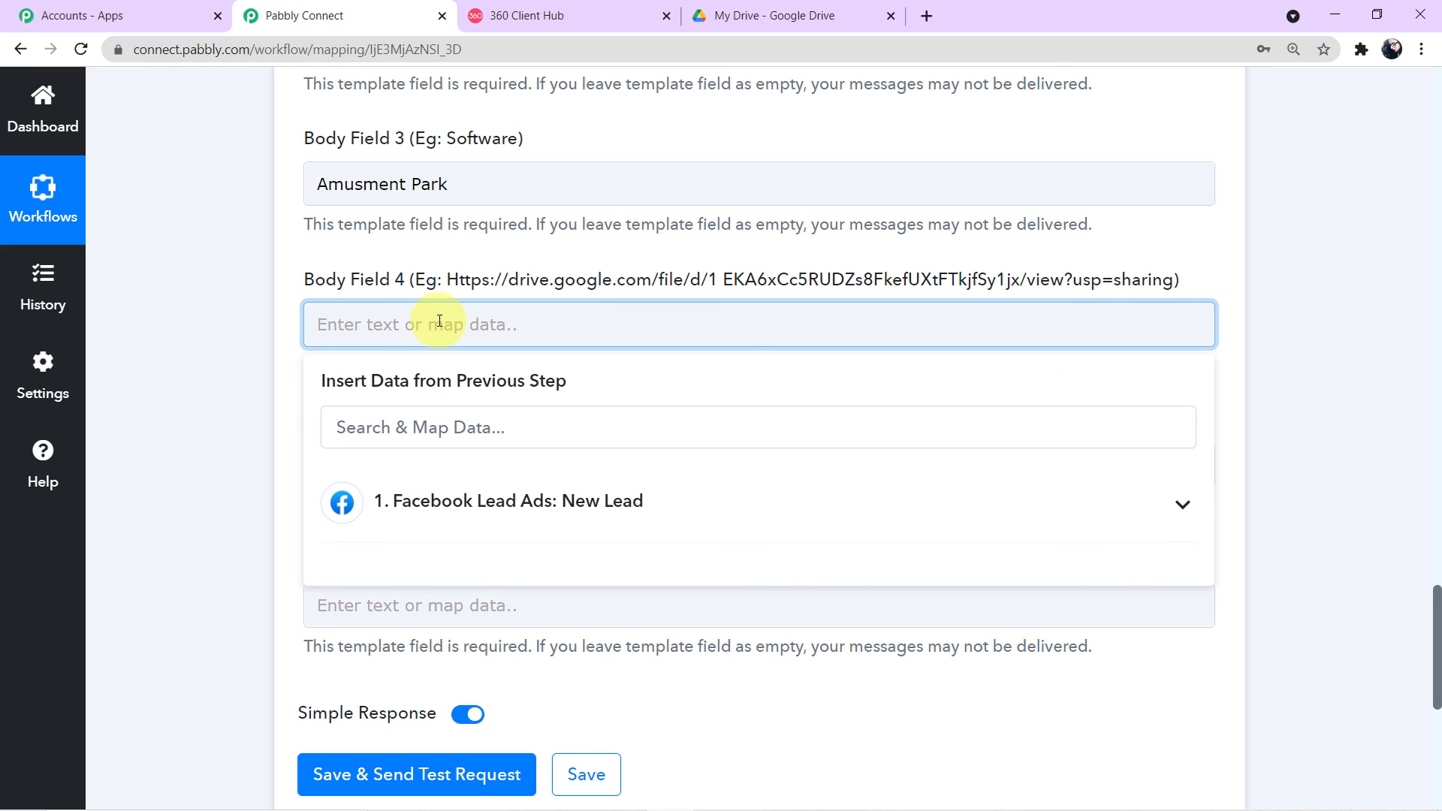
pyautogui.hotkey('ctrl', 'v')
pyautogui.click(218, 305)
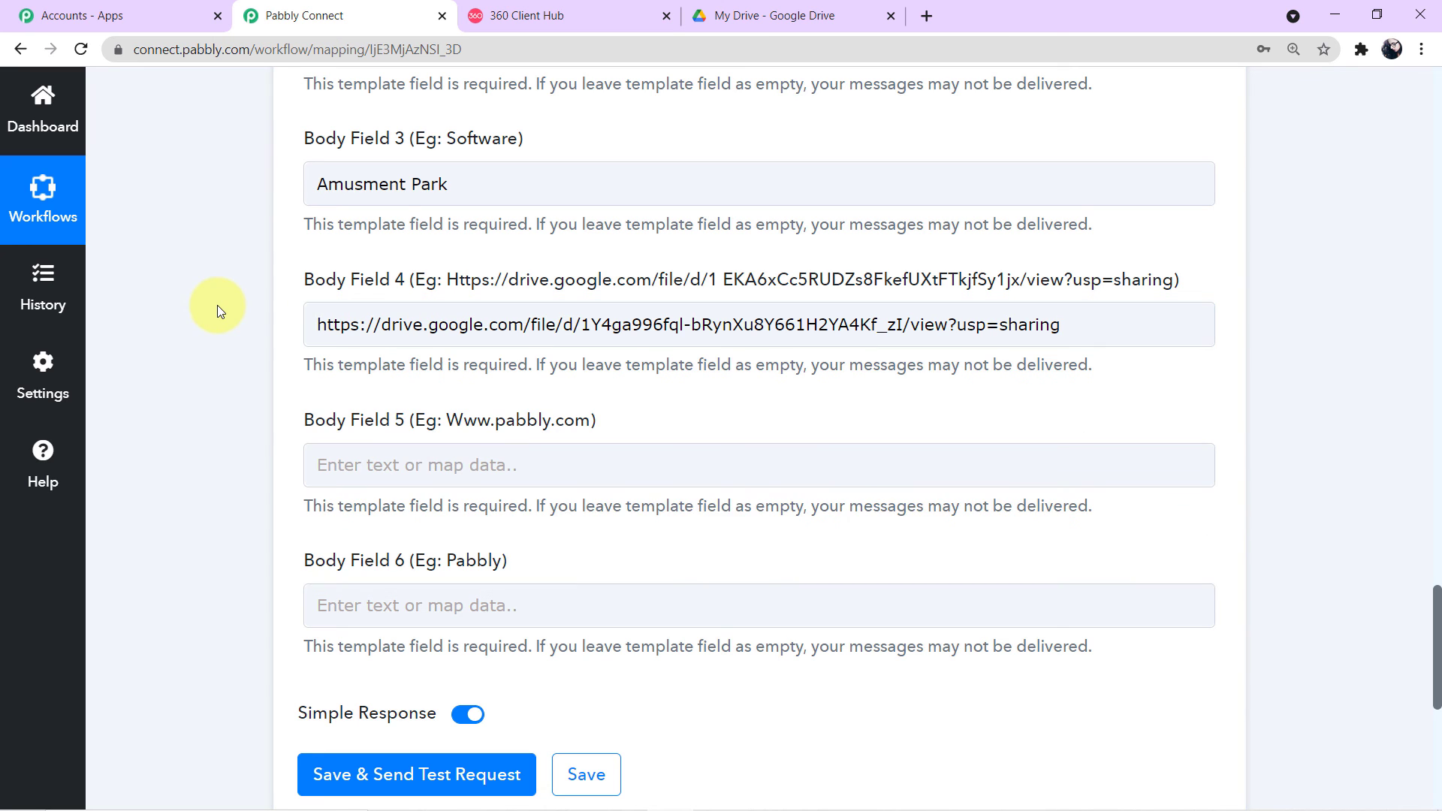
pyautogui.scroll(-3, 222, 308)
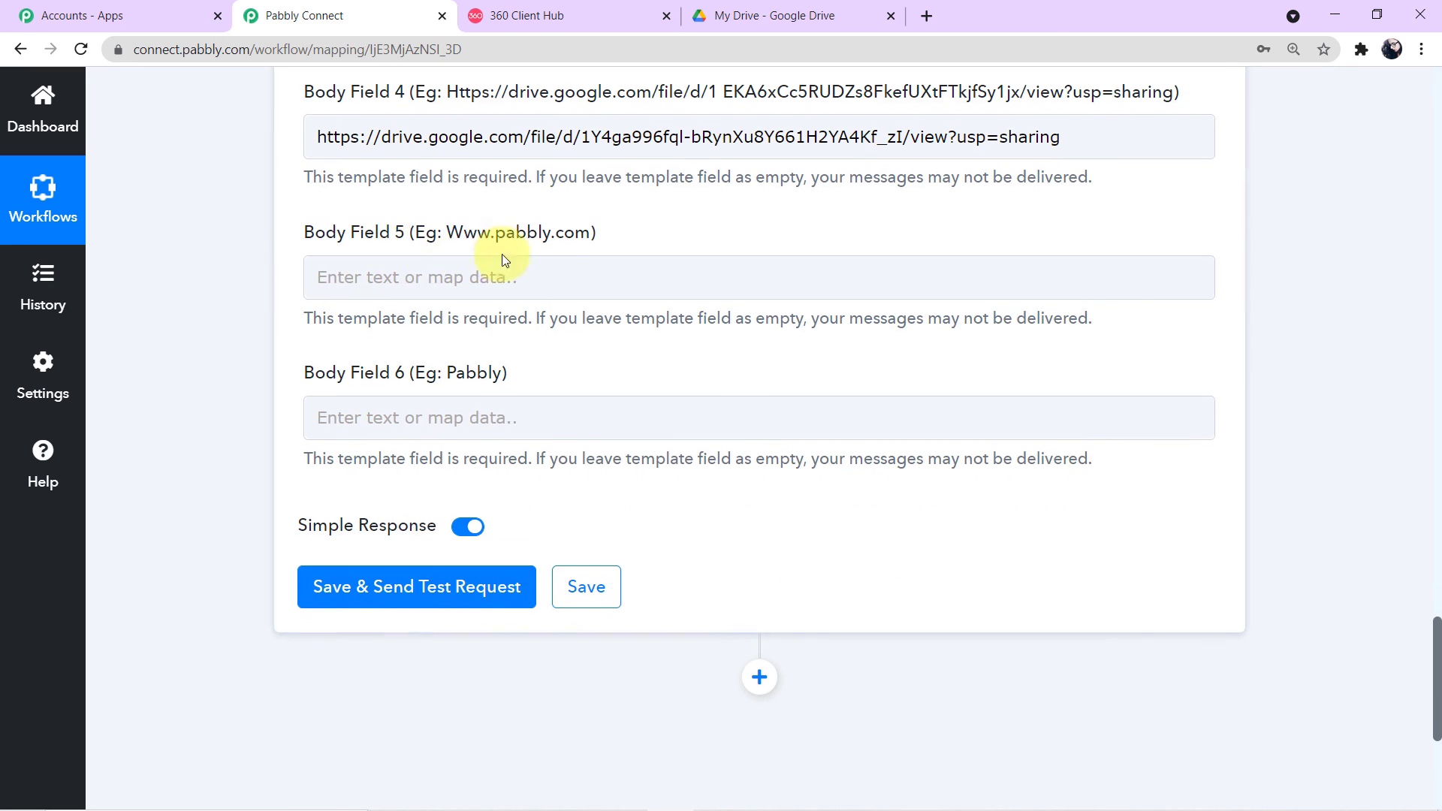
pyautogui.click(554, 272)
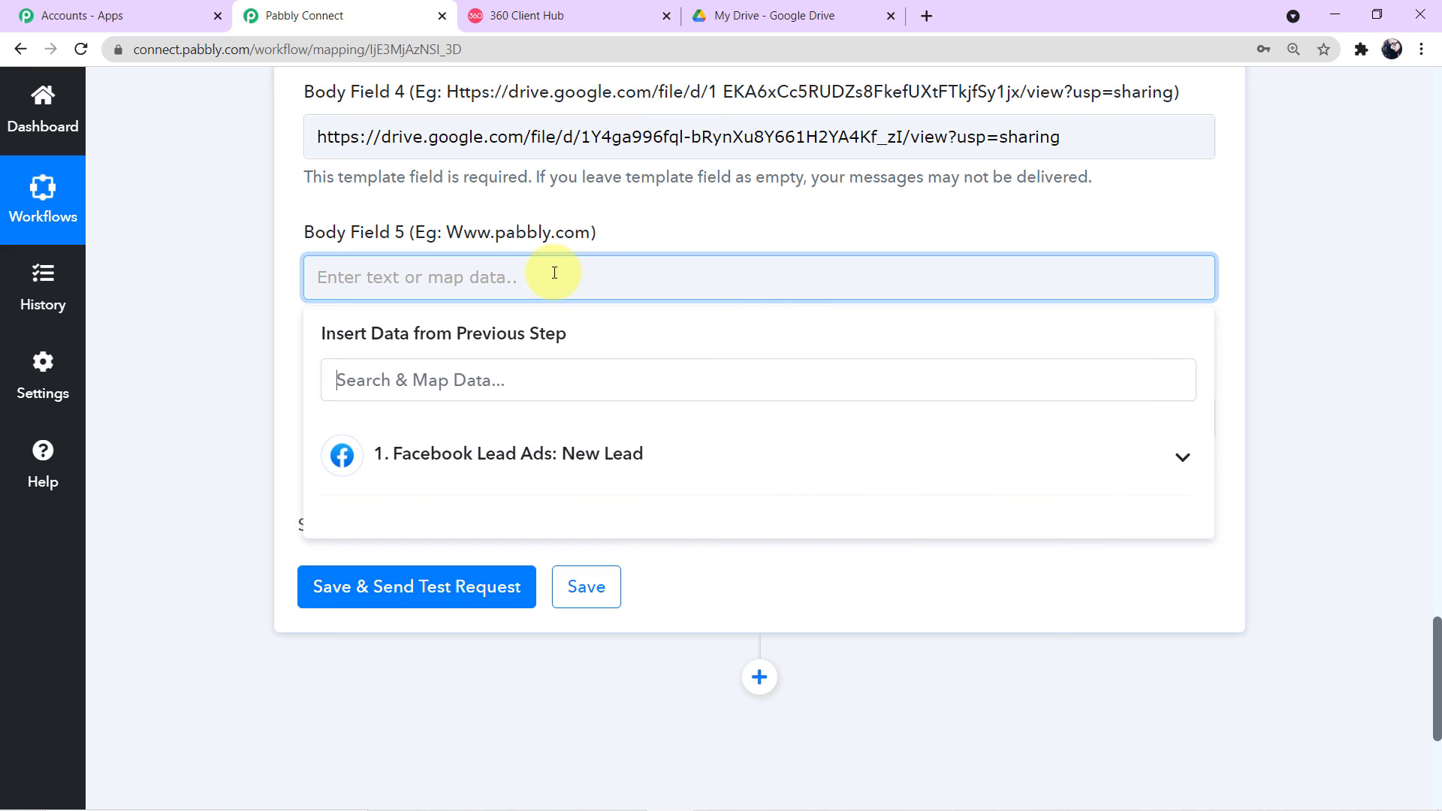
pyautogui.write('www.themepark.com')
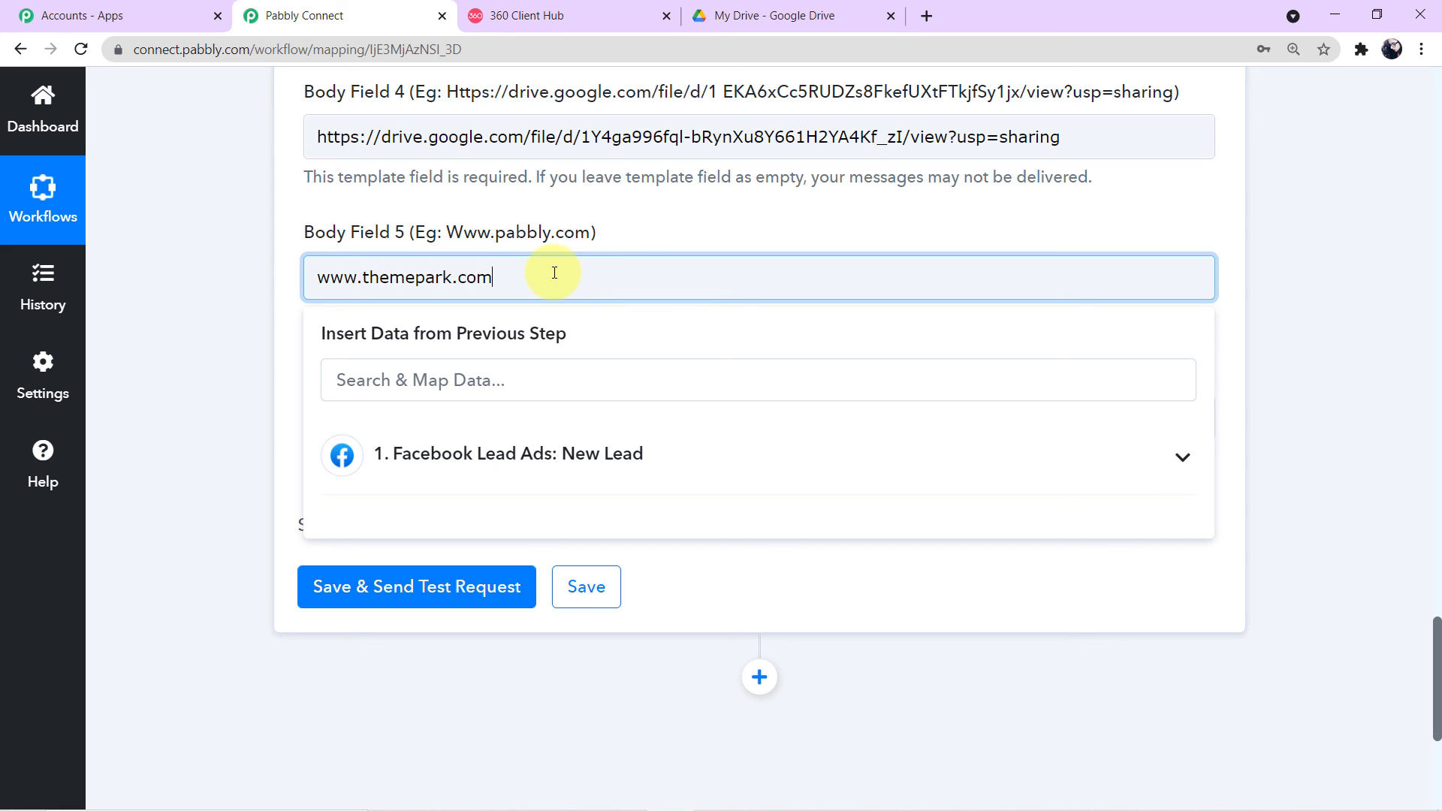
pyautogui.click(169, 362)
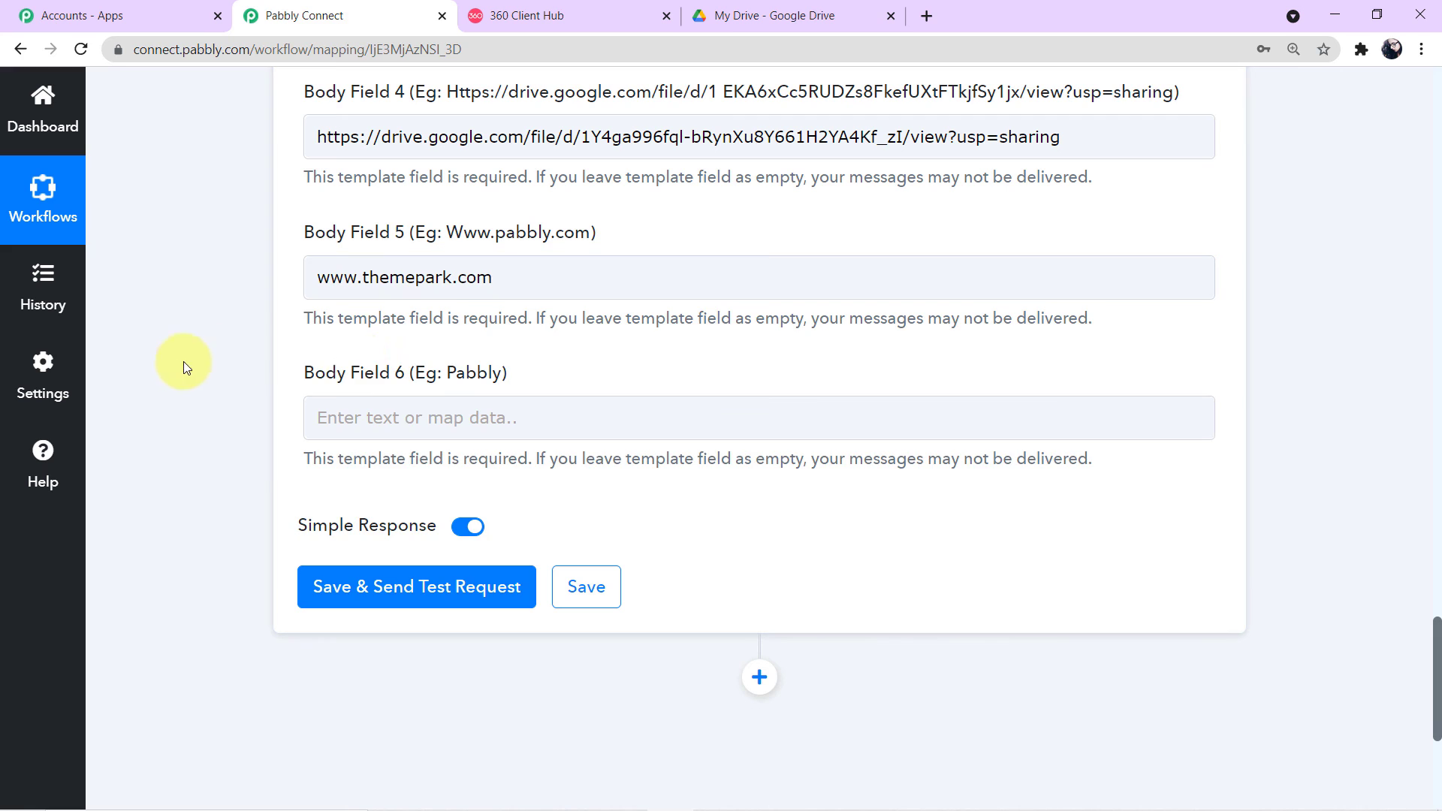
pyautogui.click(482, 411)
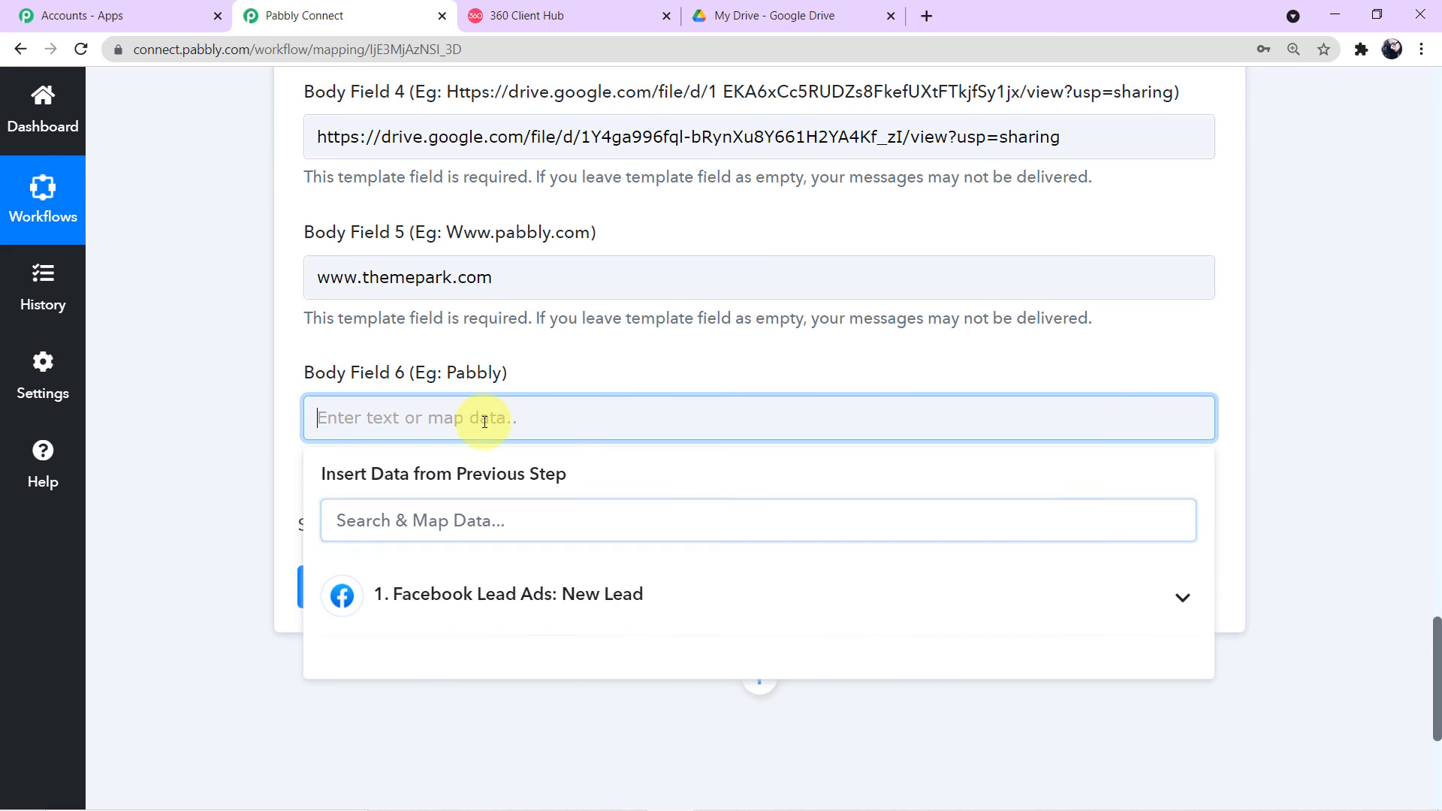
pyautogui.write('Theme Park')
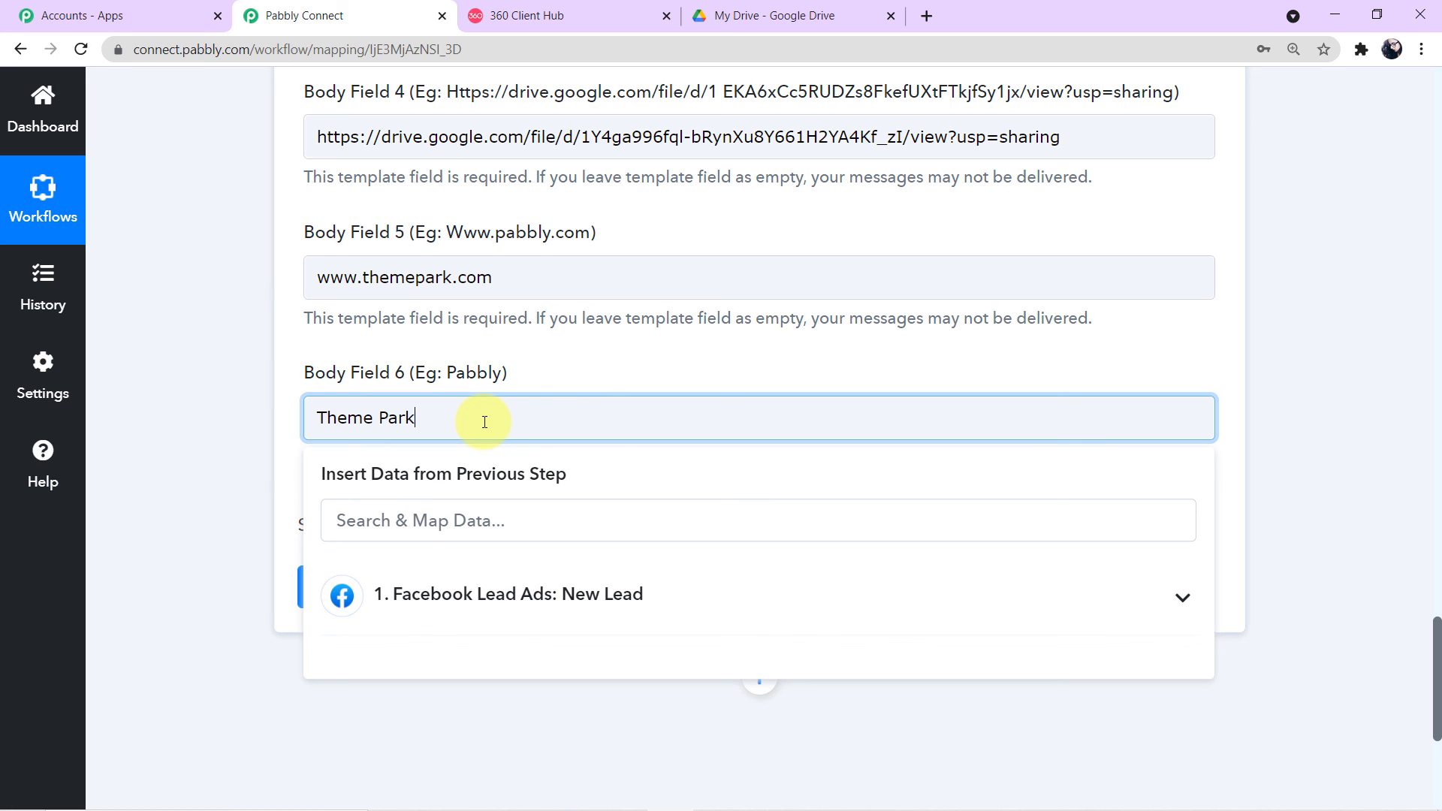
pyautogui.click(207, 225)
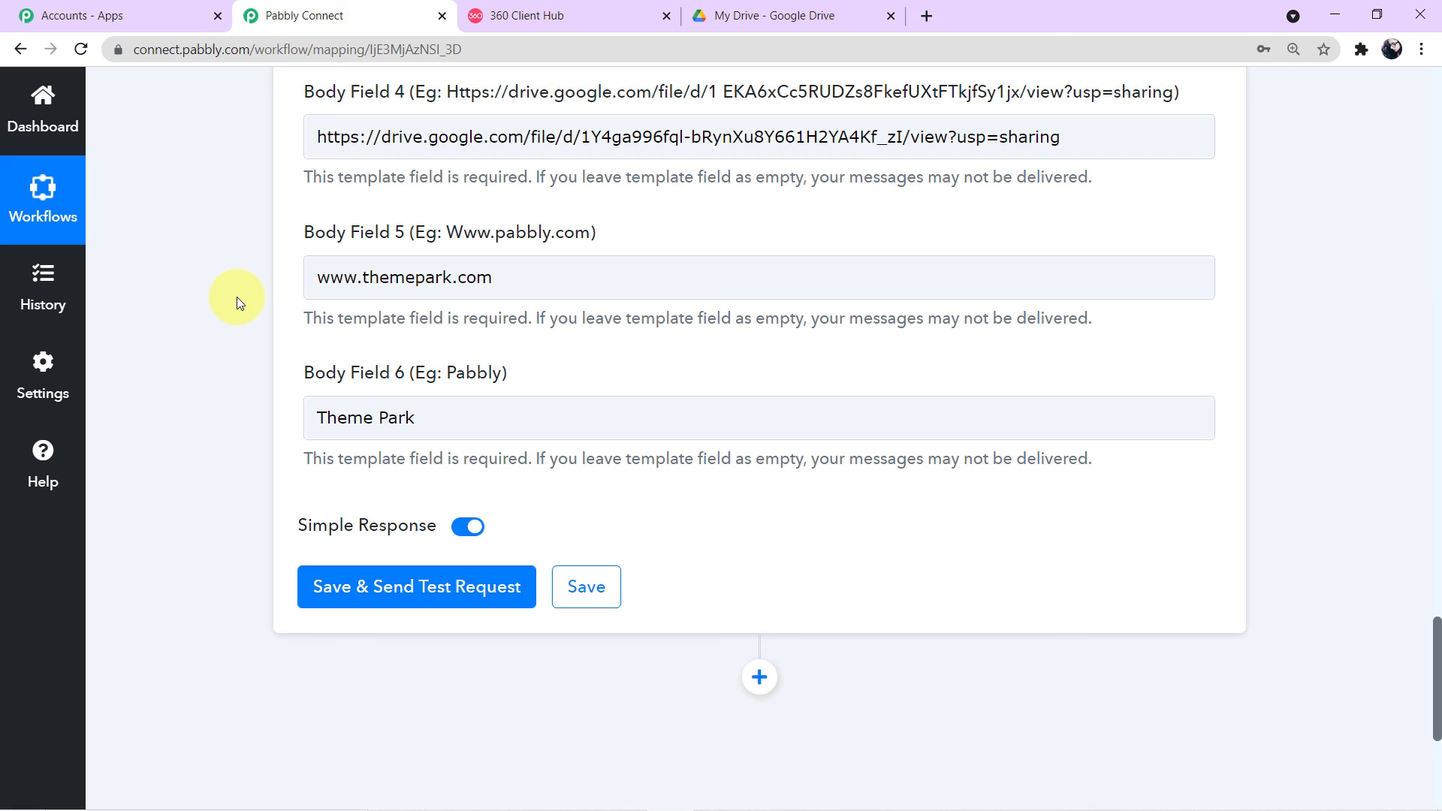
# Step: Review the mapped fields and Save & Send Test Request, getting a message ID with stable status
pyautogui.scroll(1, 258, 295)
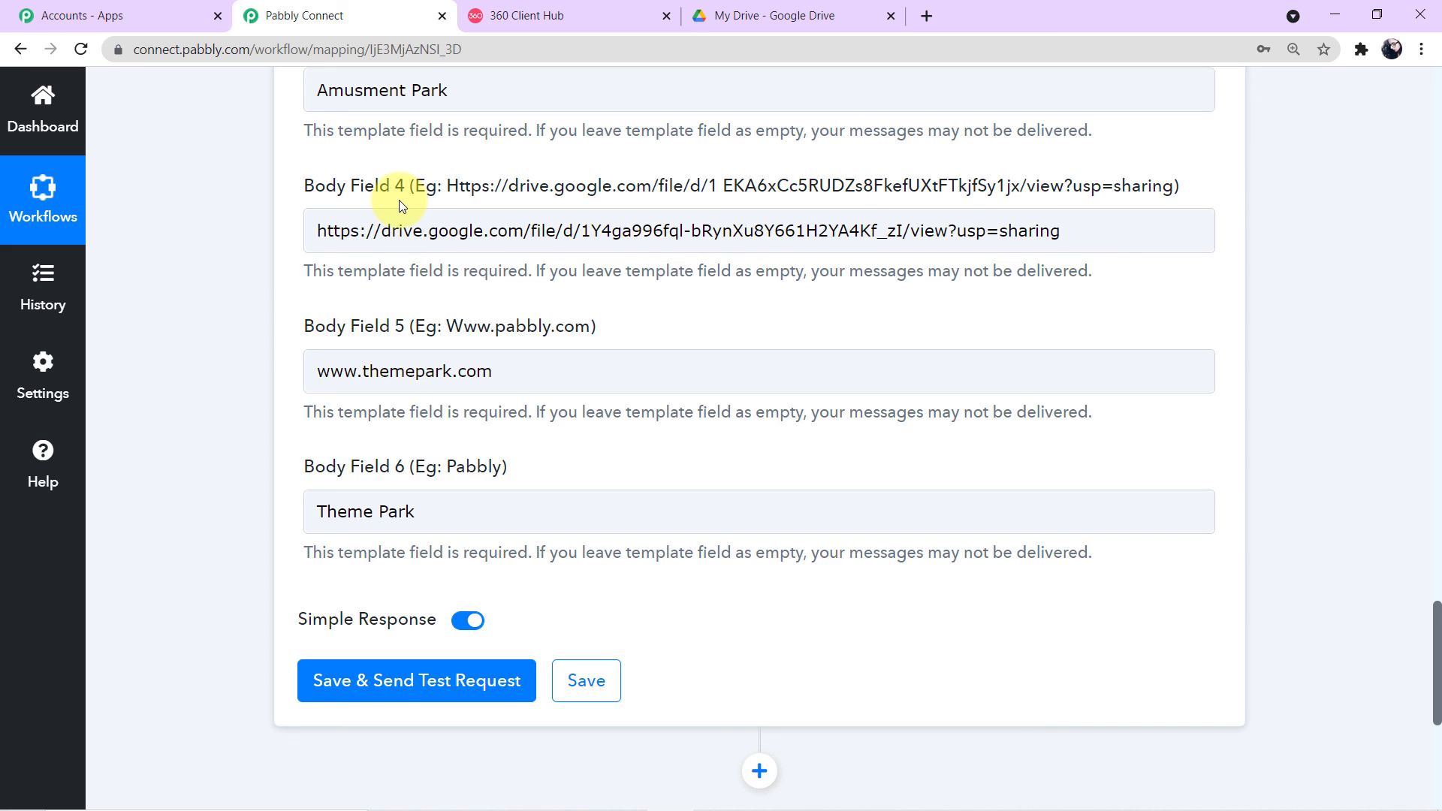
pyautogui.scroll(3, 440, 348)
pyautogui.scroll(6, 440, 349)
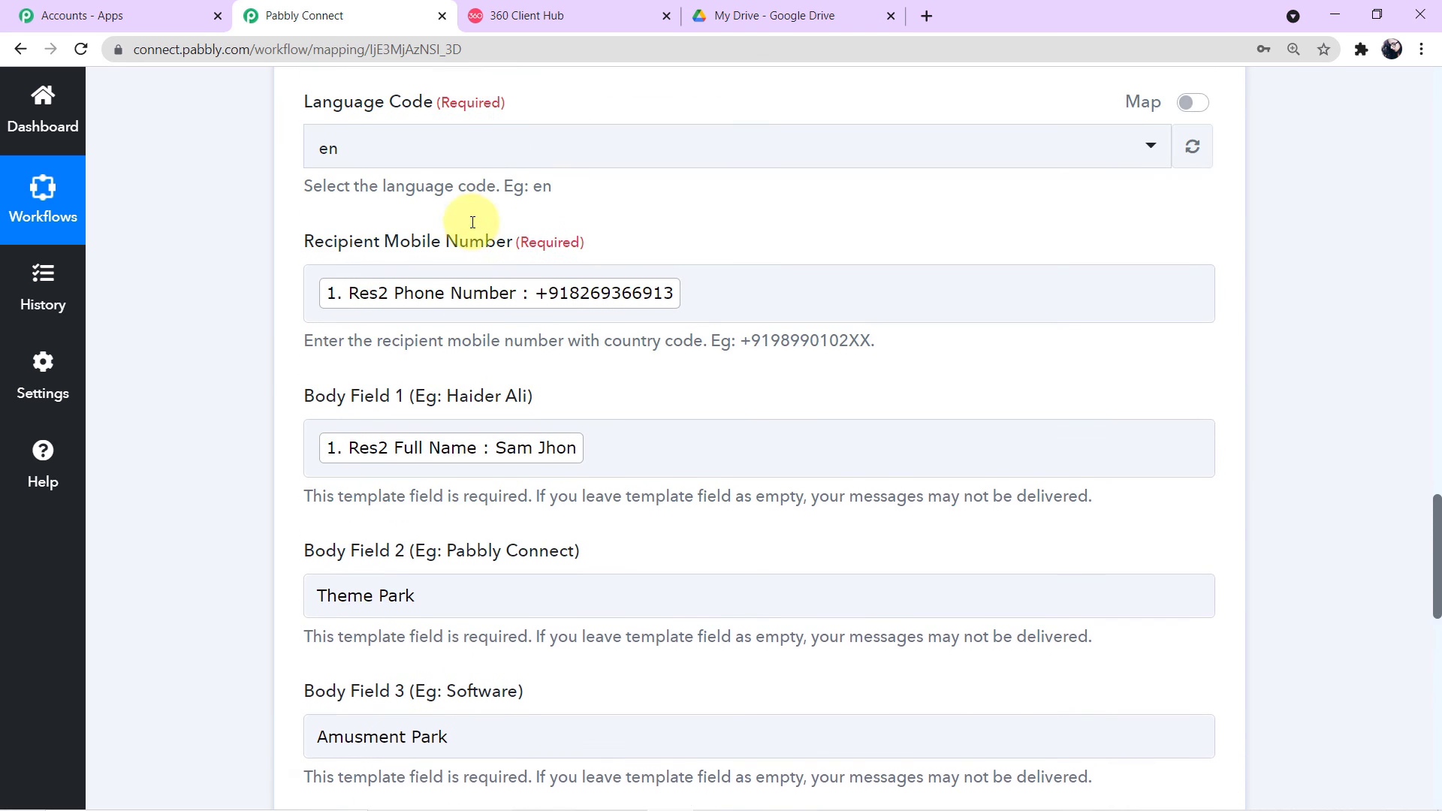
pyautogui.scroll(-13, 473, 222)
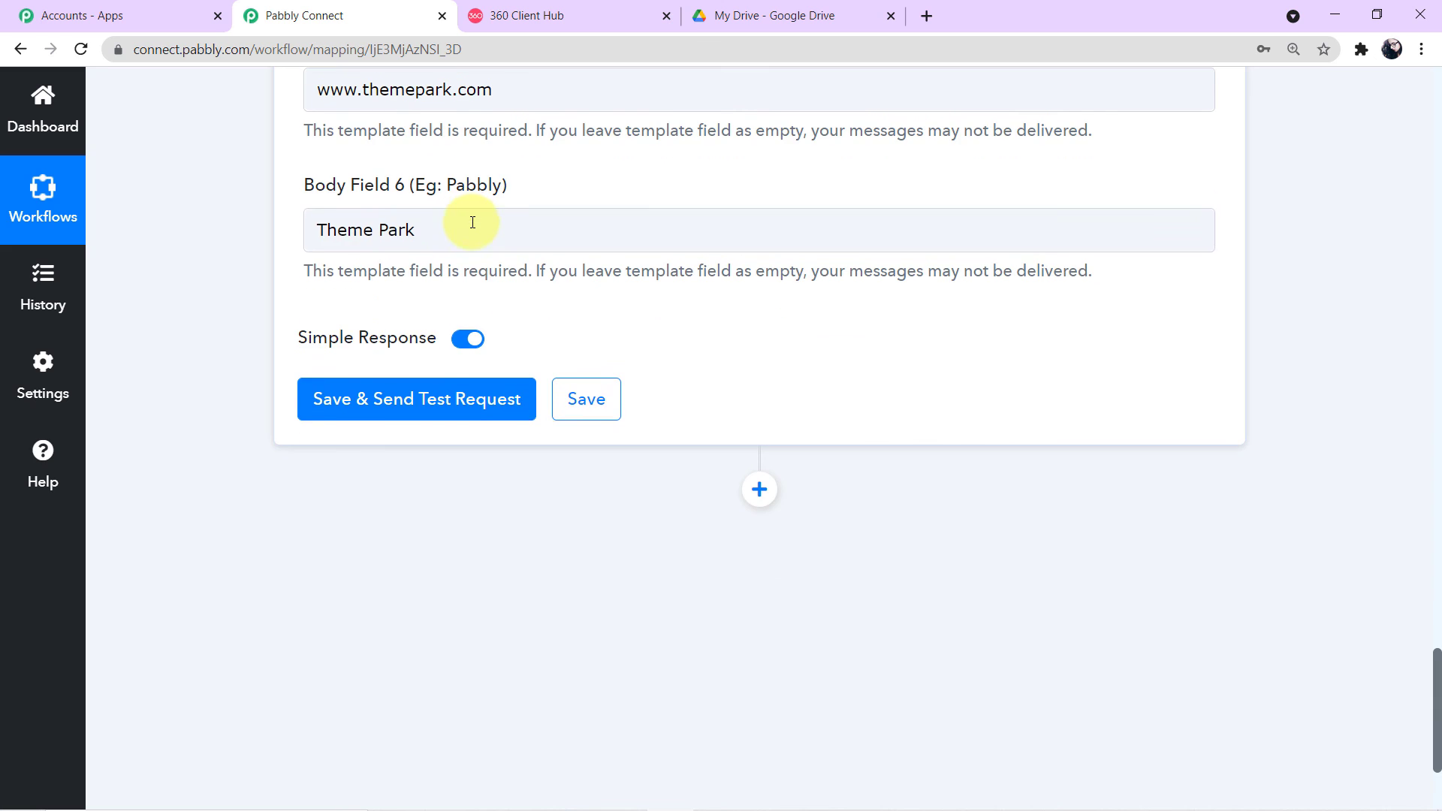
pyautogui.click(391, 406)
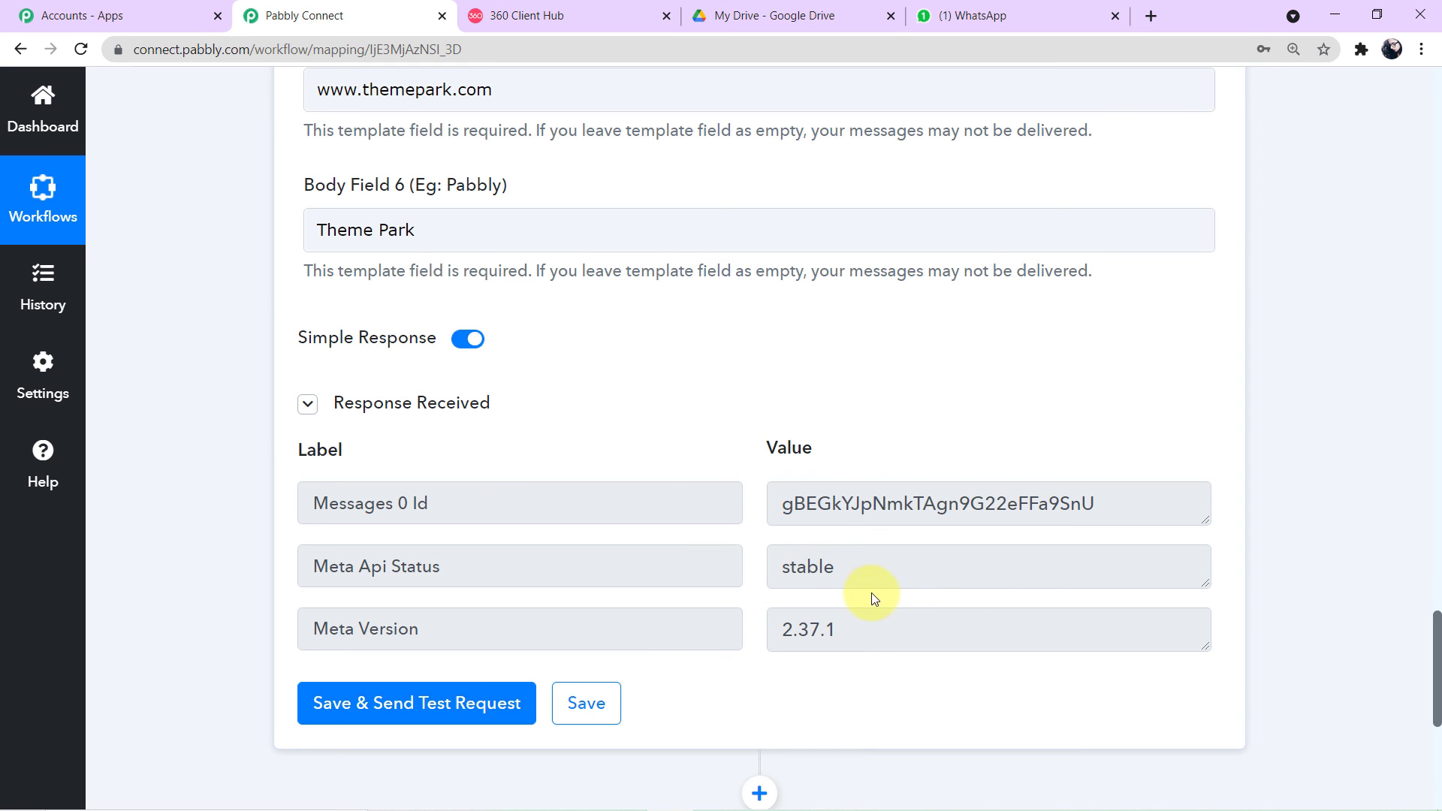
pyautogui.scroll(3, 941, 606)
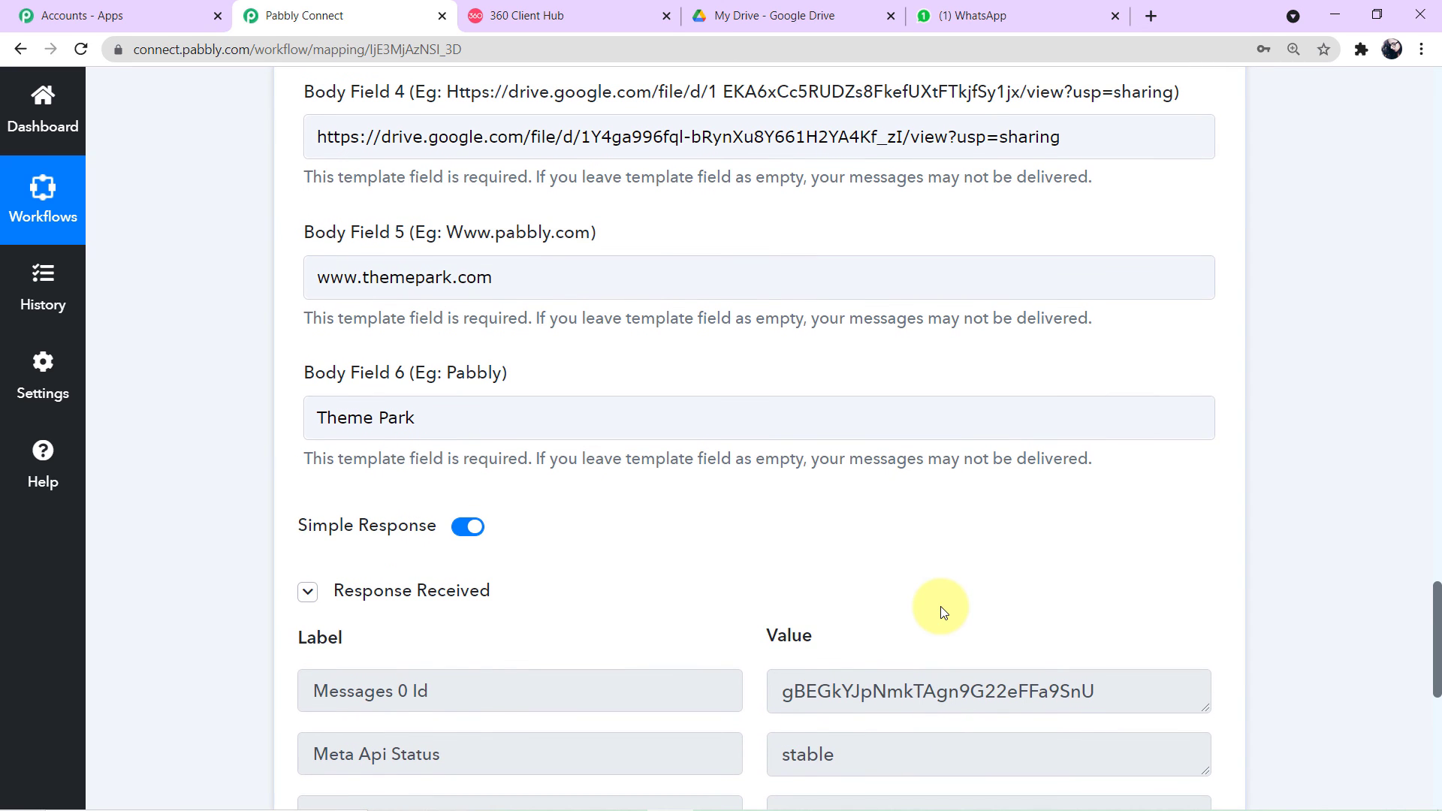
pyautogui.click(1025, 10)
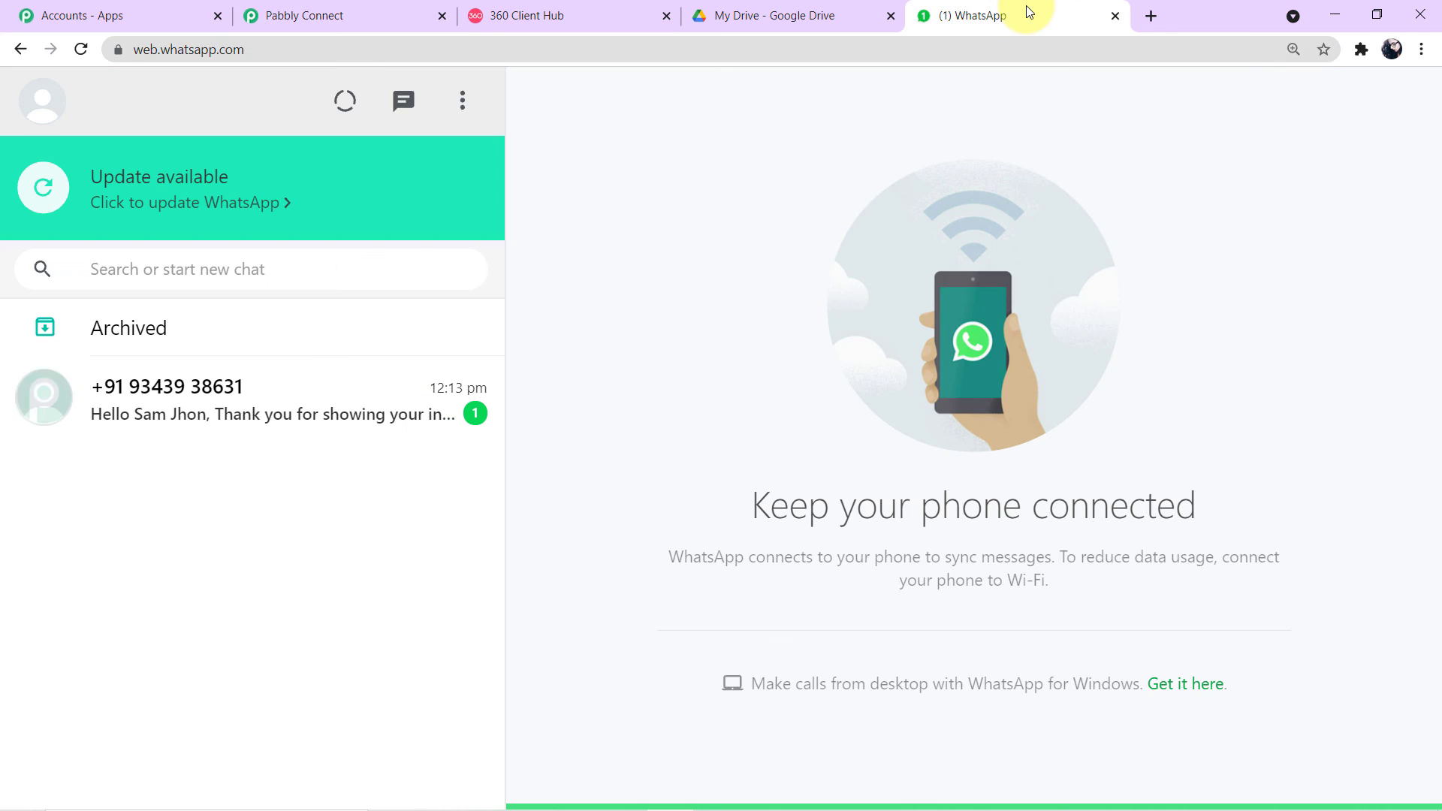
# Step: Open the WhatsApp chat with the received brochure message and select its Google Drive link
pyautogui.click(137, 422)
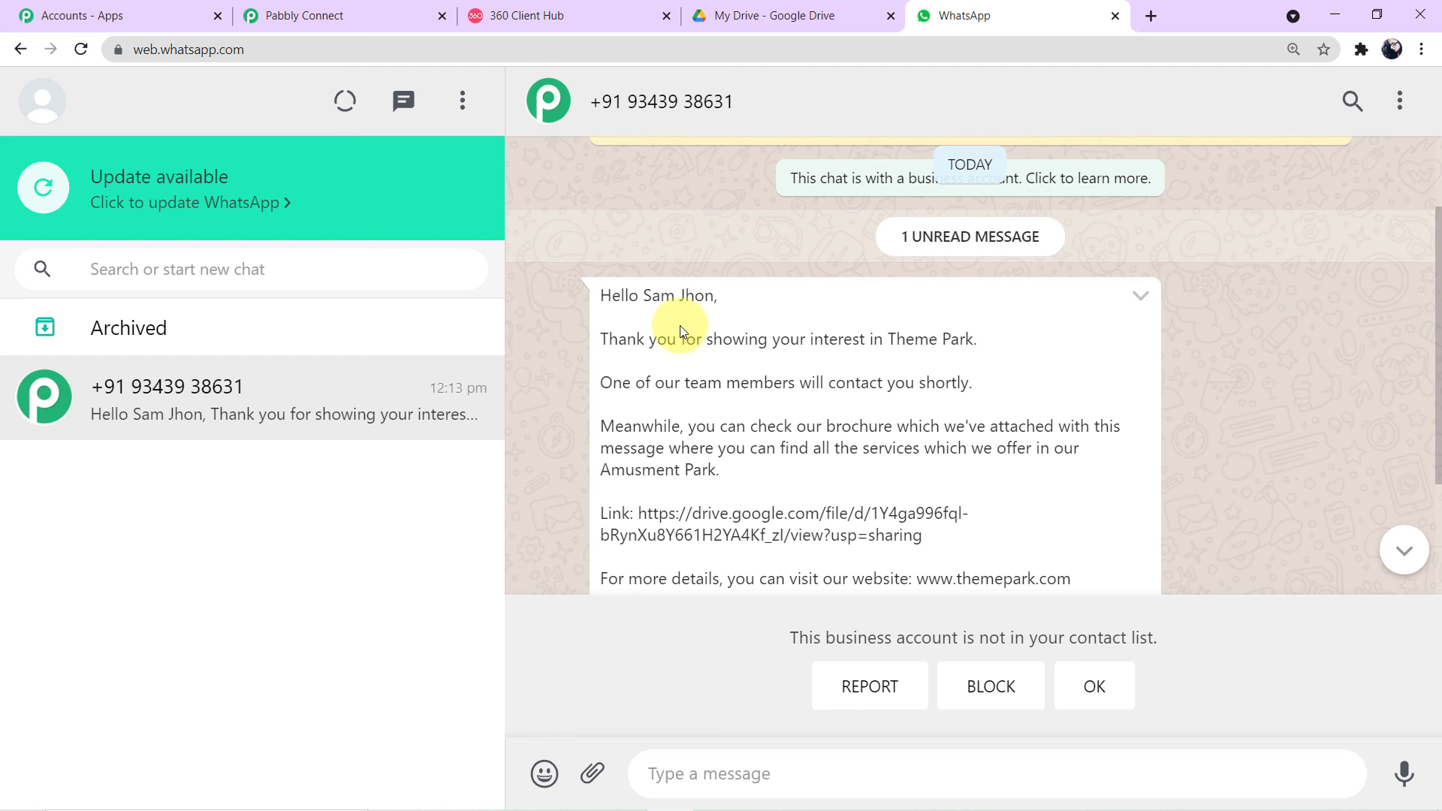
pyautogui.scroll(-2, 679, 326)
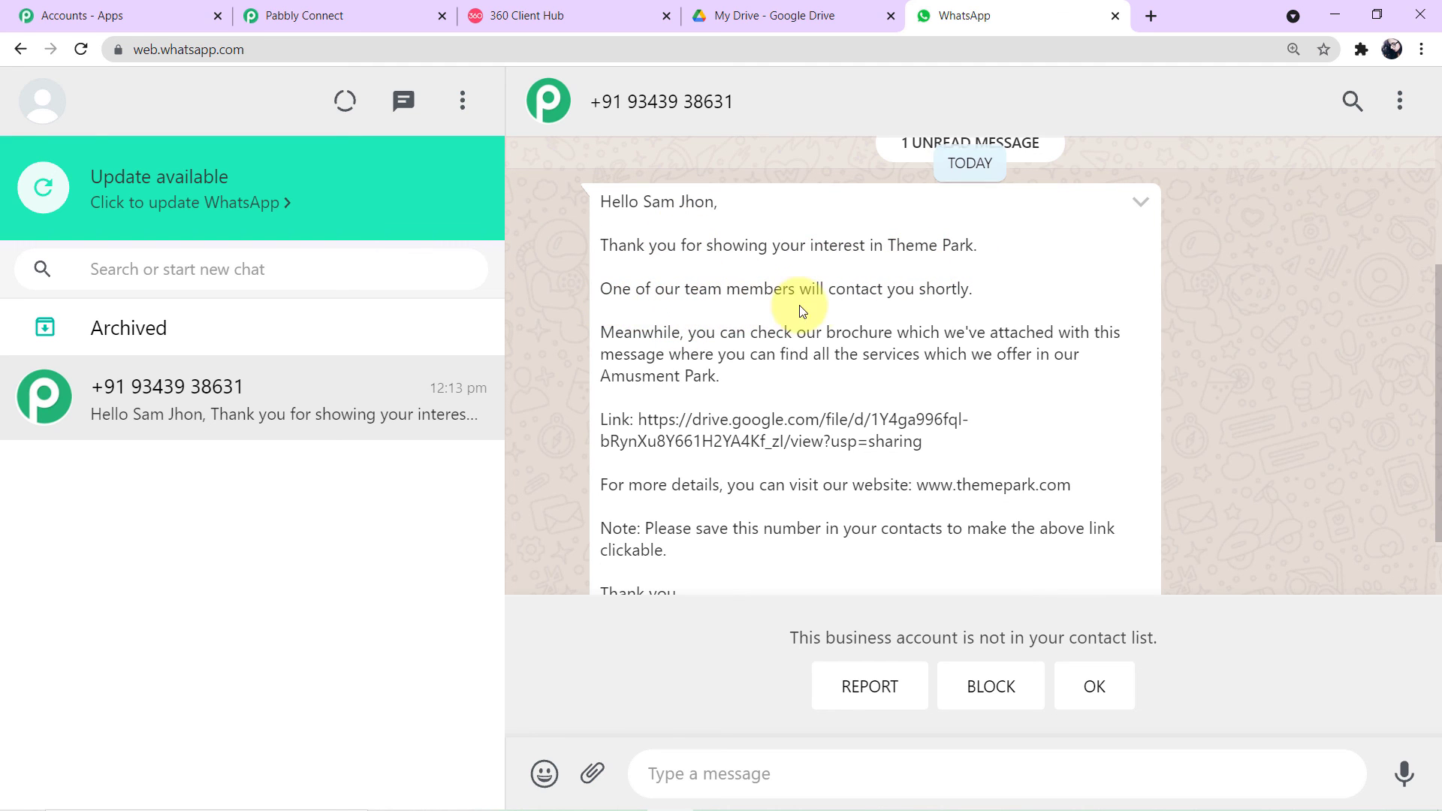
pyautogui.scroll(-2, 939, 308)
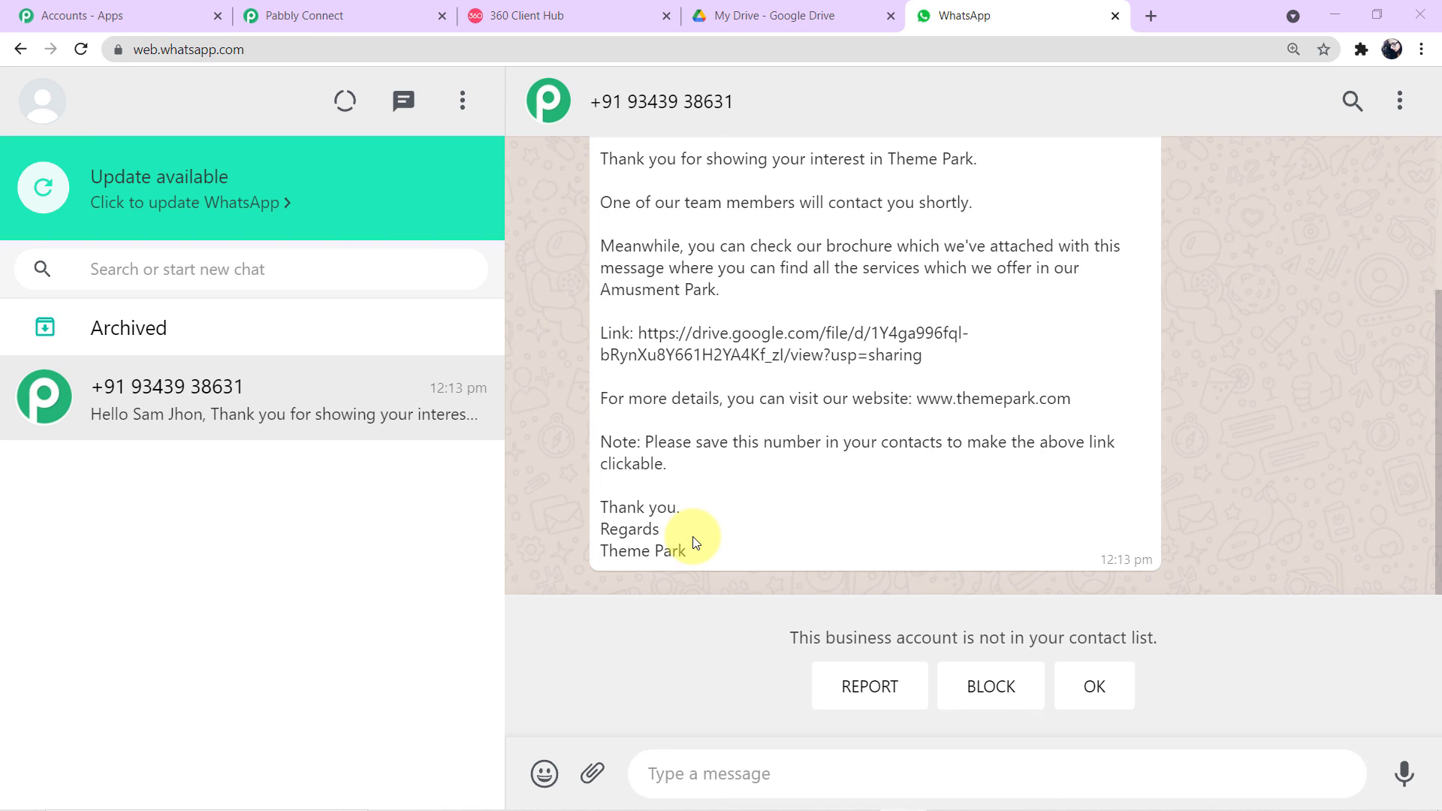
pyautogui.scroll(1, 687, 541)
pyautogui.moveTo(637, 426); pyautogui.dragTo(974, 453)
pyautogui.hotkey('ctrl', 'c')
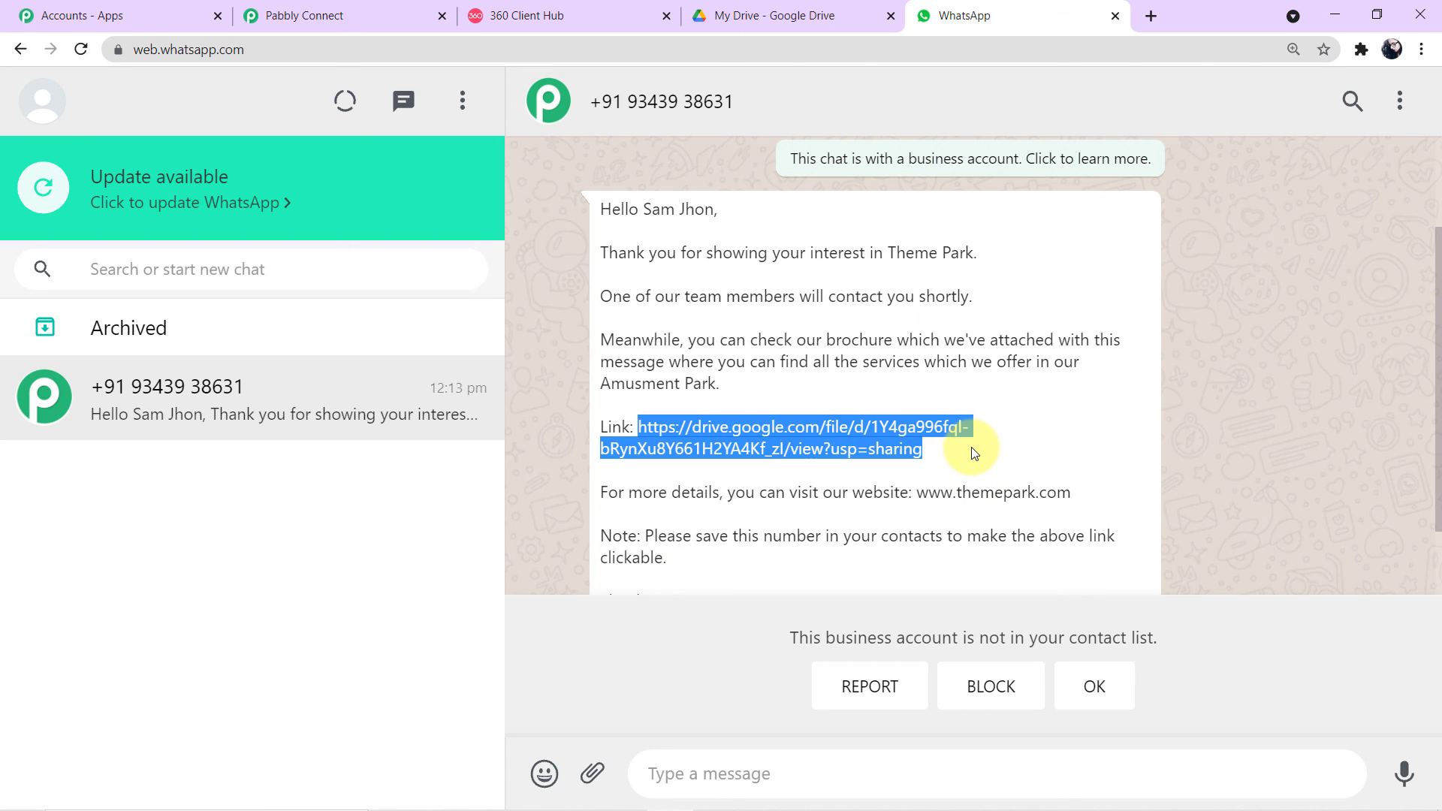
# Step: Open the copied brochure link in a new tab and browse the 15-page PDF
pyautogui.click(1151, 15)
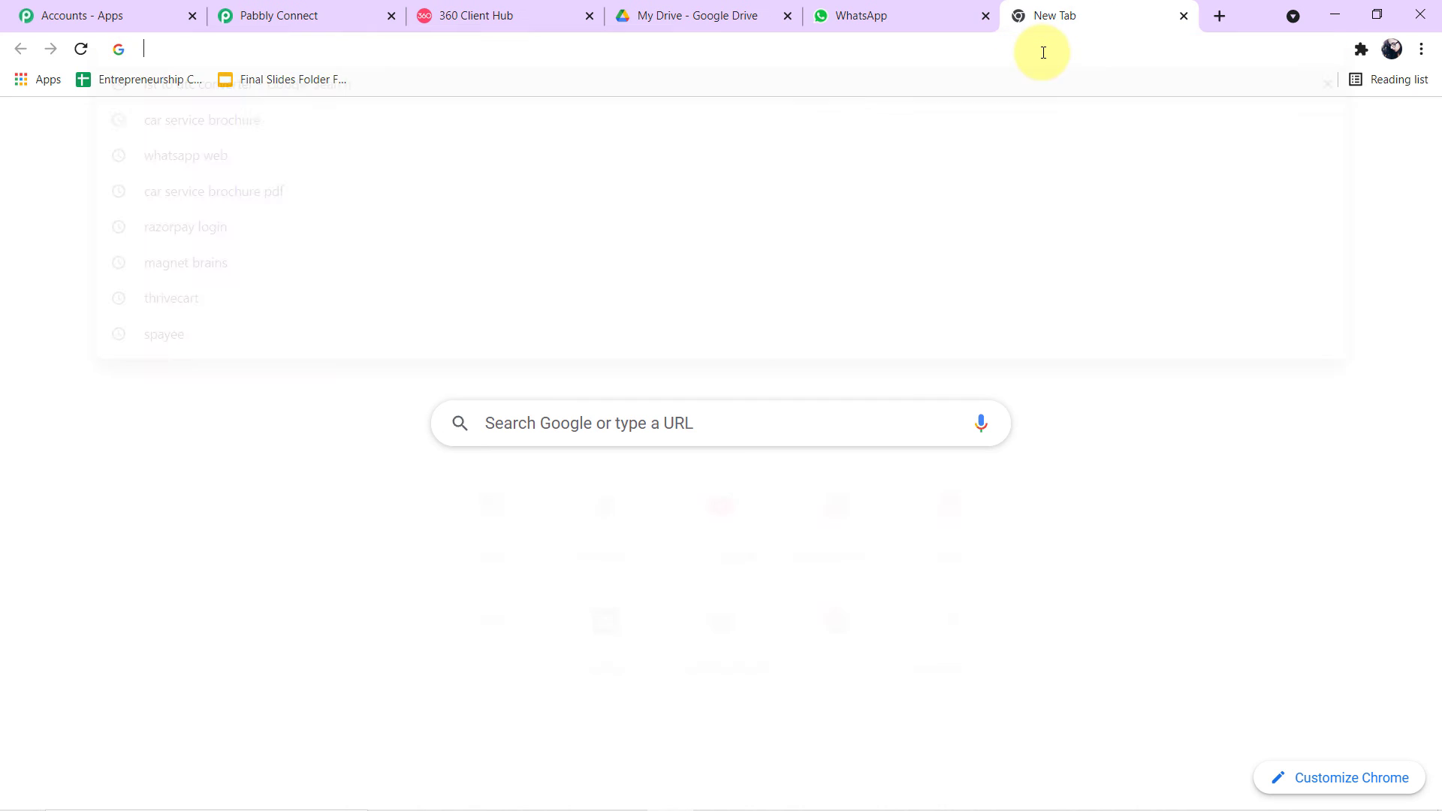
pyautogui.click(1039, 49)
pyautogui.hotkey('ctrl', 'v')
pyautogui.press('Return')
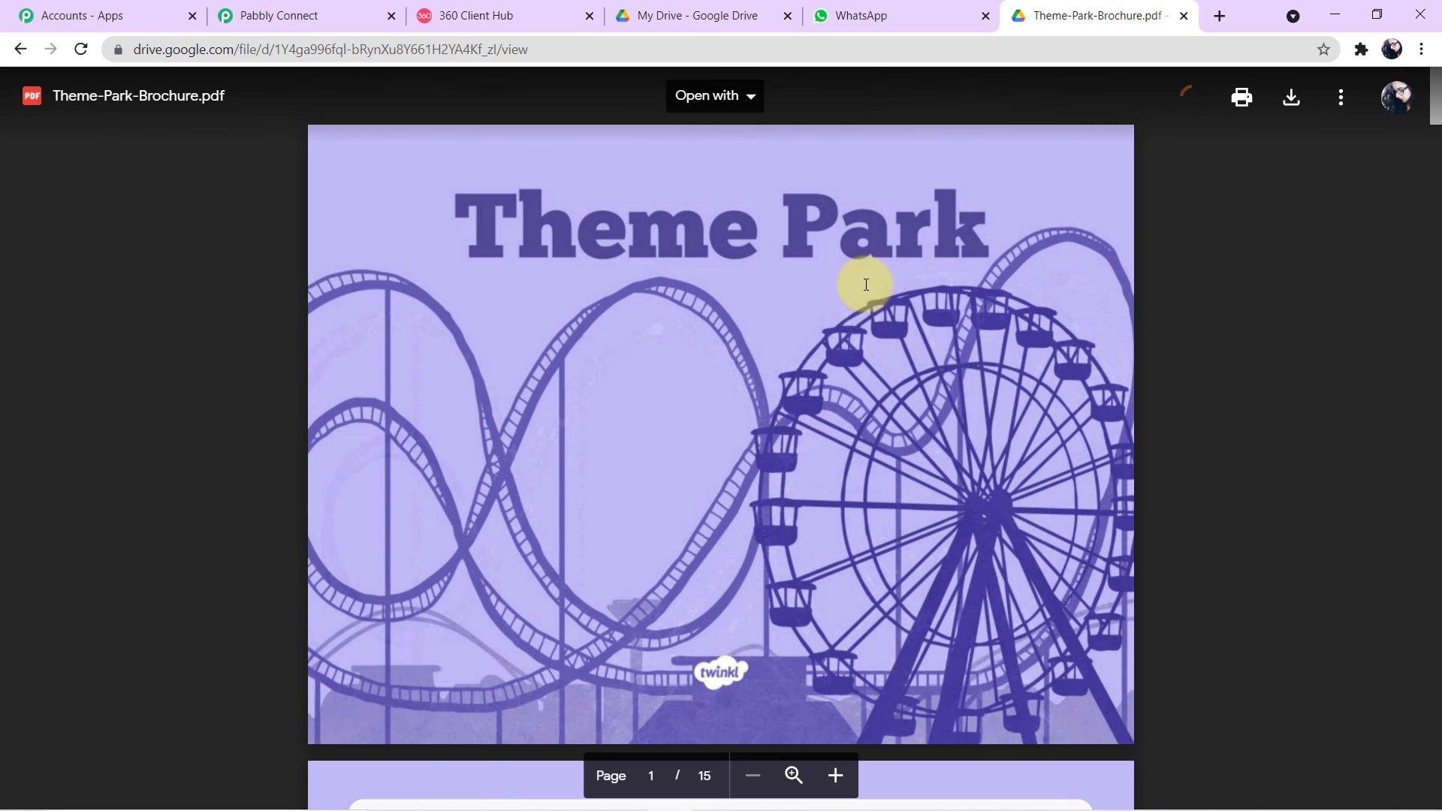
pyautogui.scroll(-5, 865, 284)
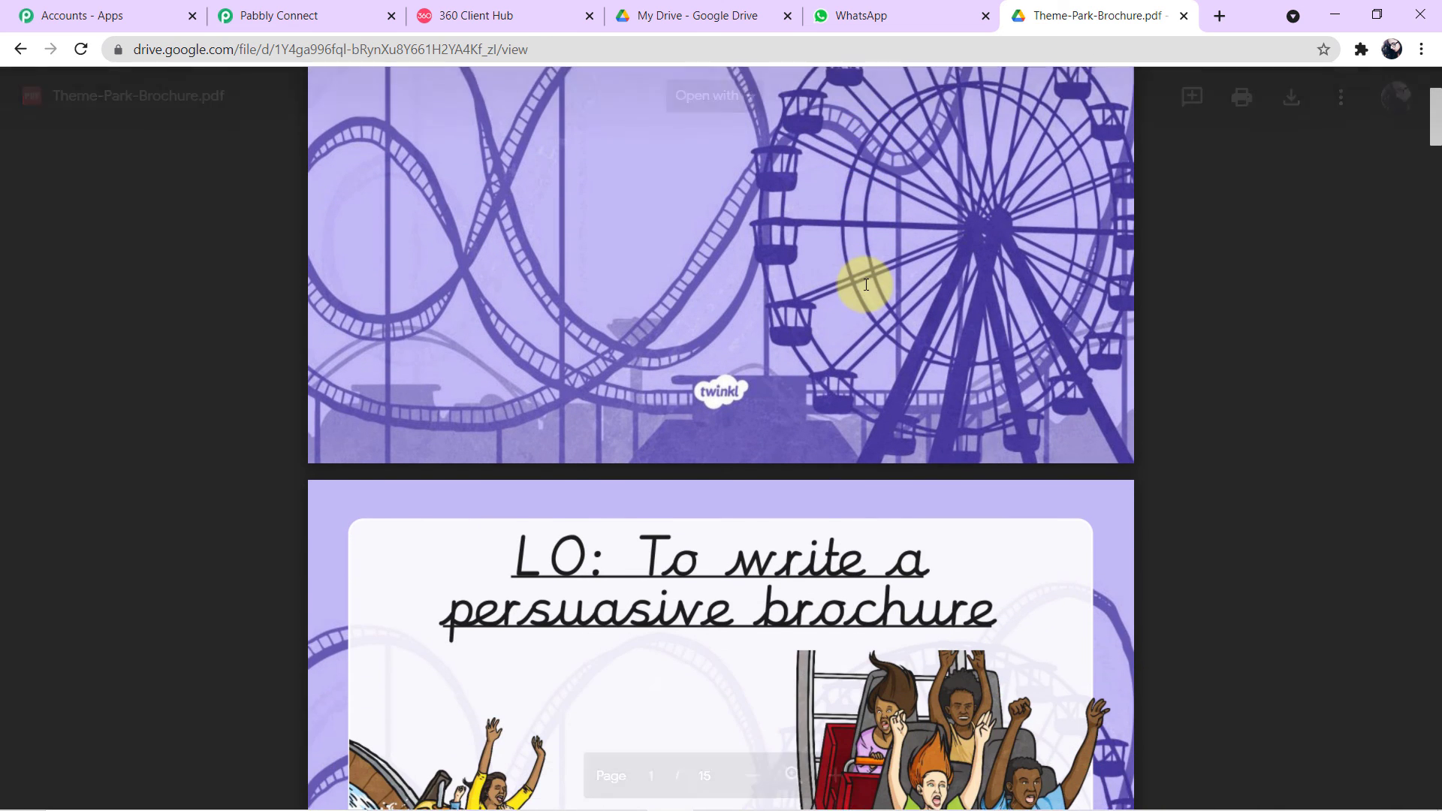
pyautogui.scroll(-9, 866, 283)
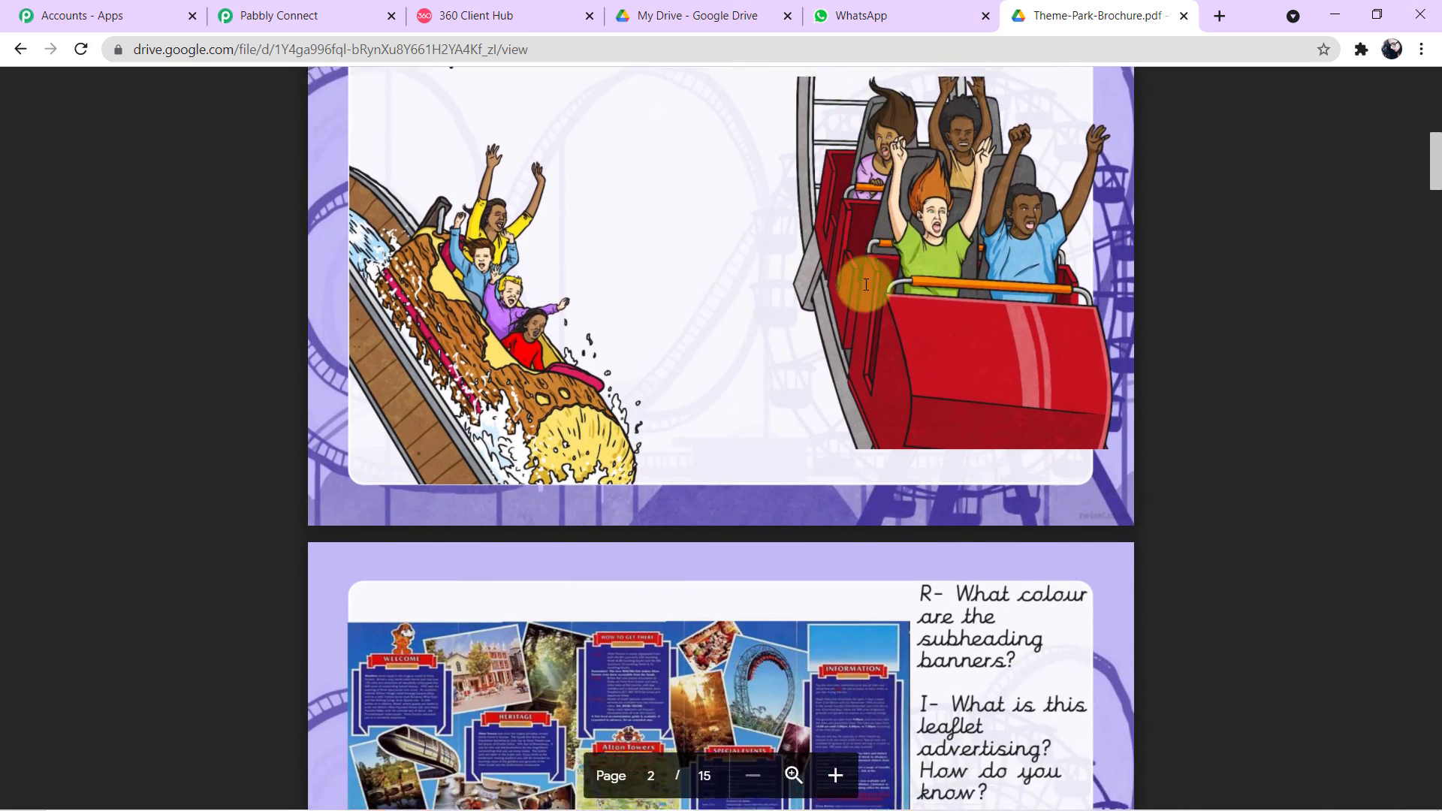
pyautogui.scroll(-12, 865, 284)
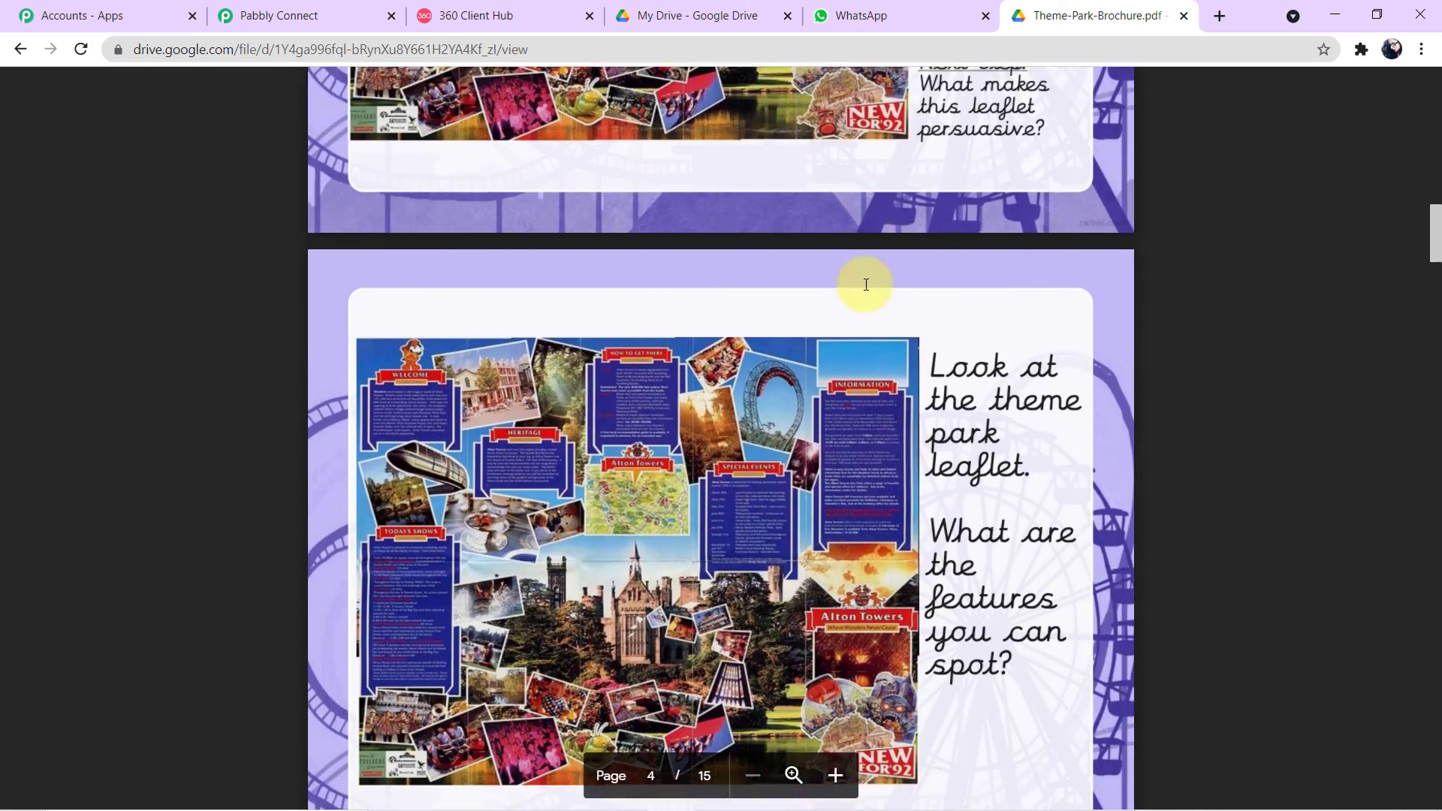
pyautogui.scroll(-4, 863, 283)
pyautogui.scroll(6, 812, 406)
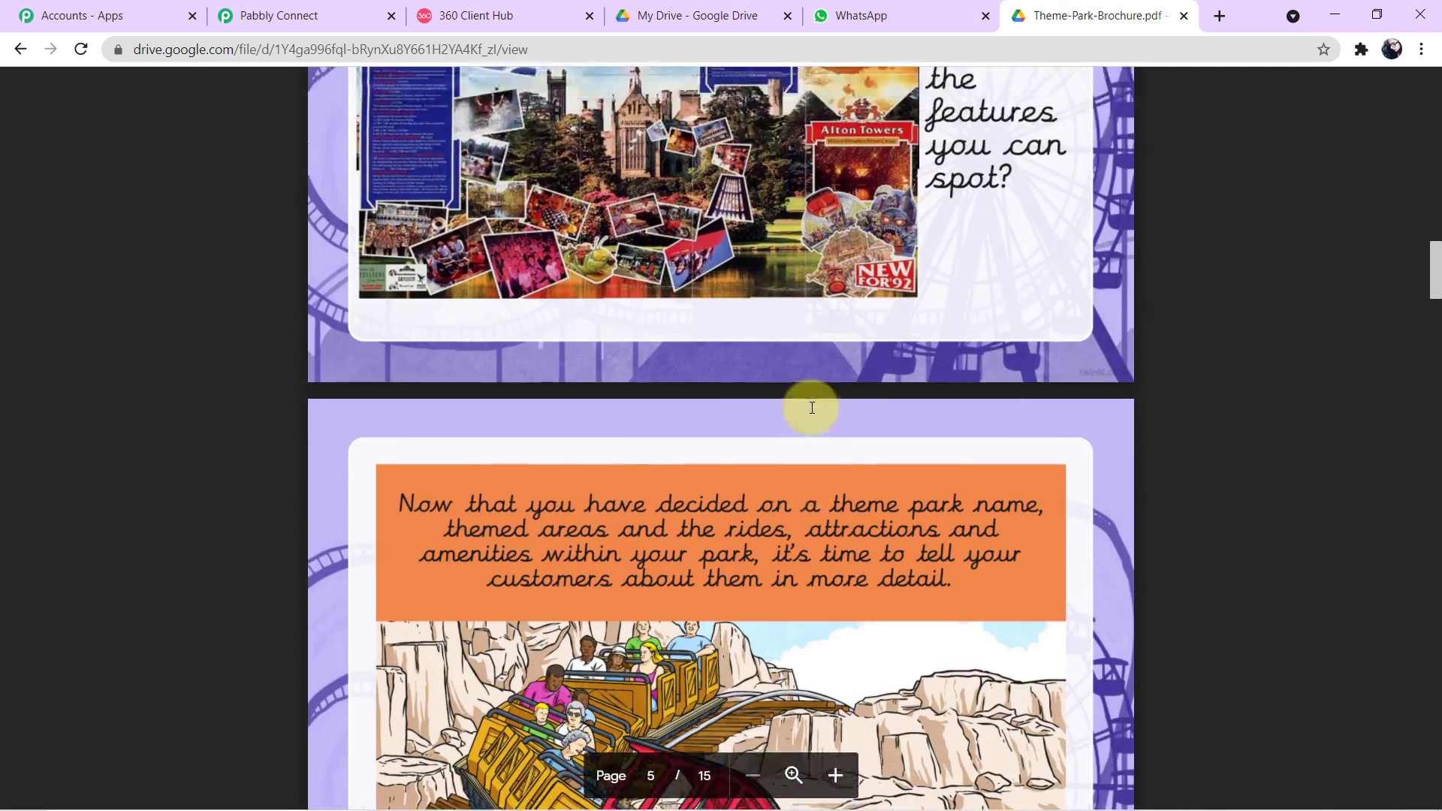
pyautogui.scroll(6, 812, 408)
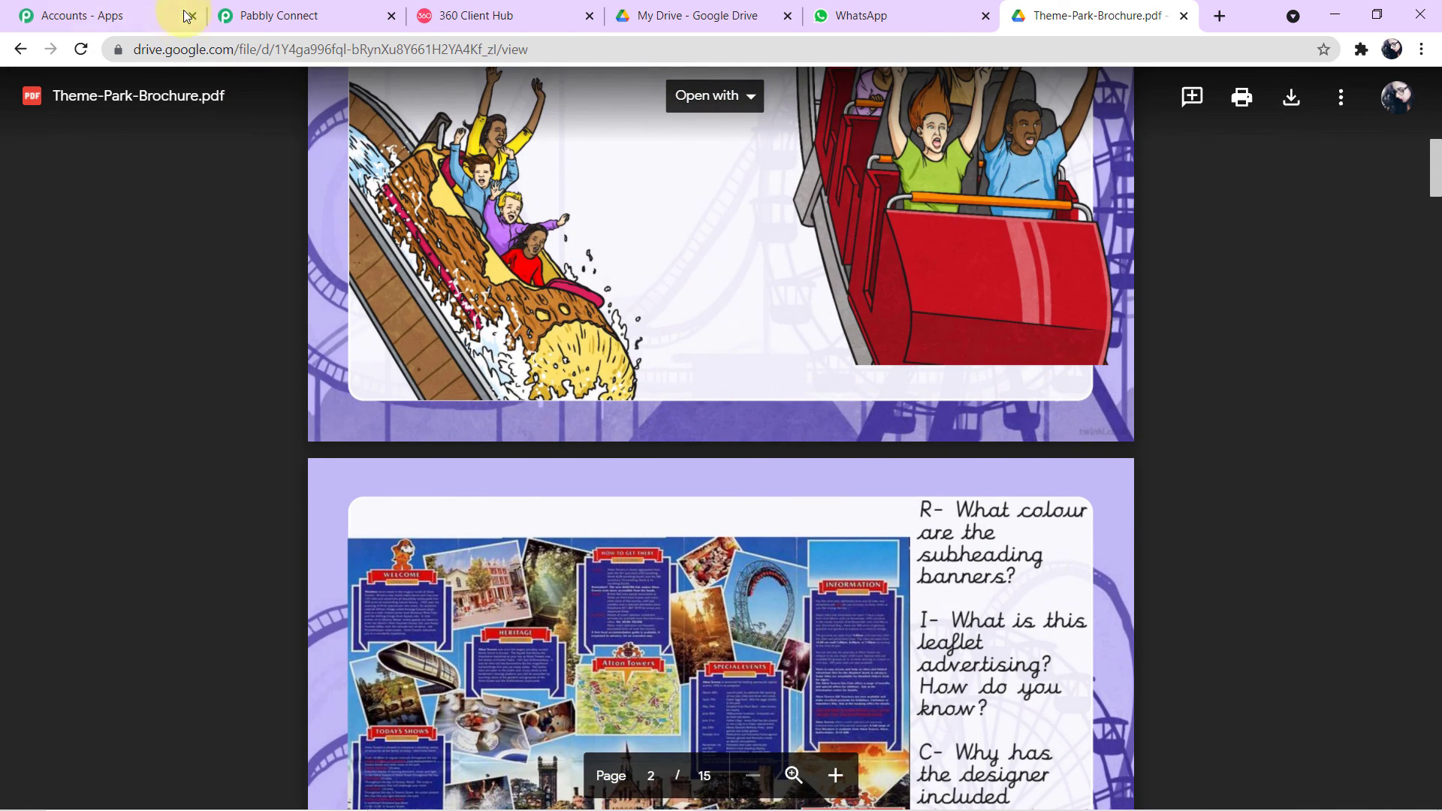
# Step: Back in the workflow, collapse the WhatsApp action and Facebook Lead Ads trigger cards
pyautogui.click(248, 9)
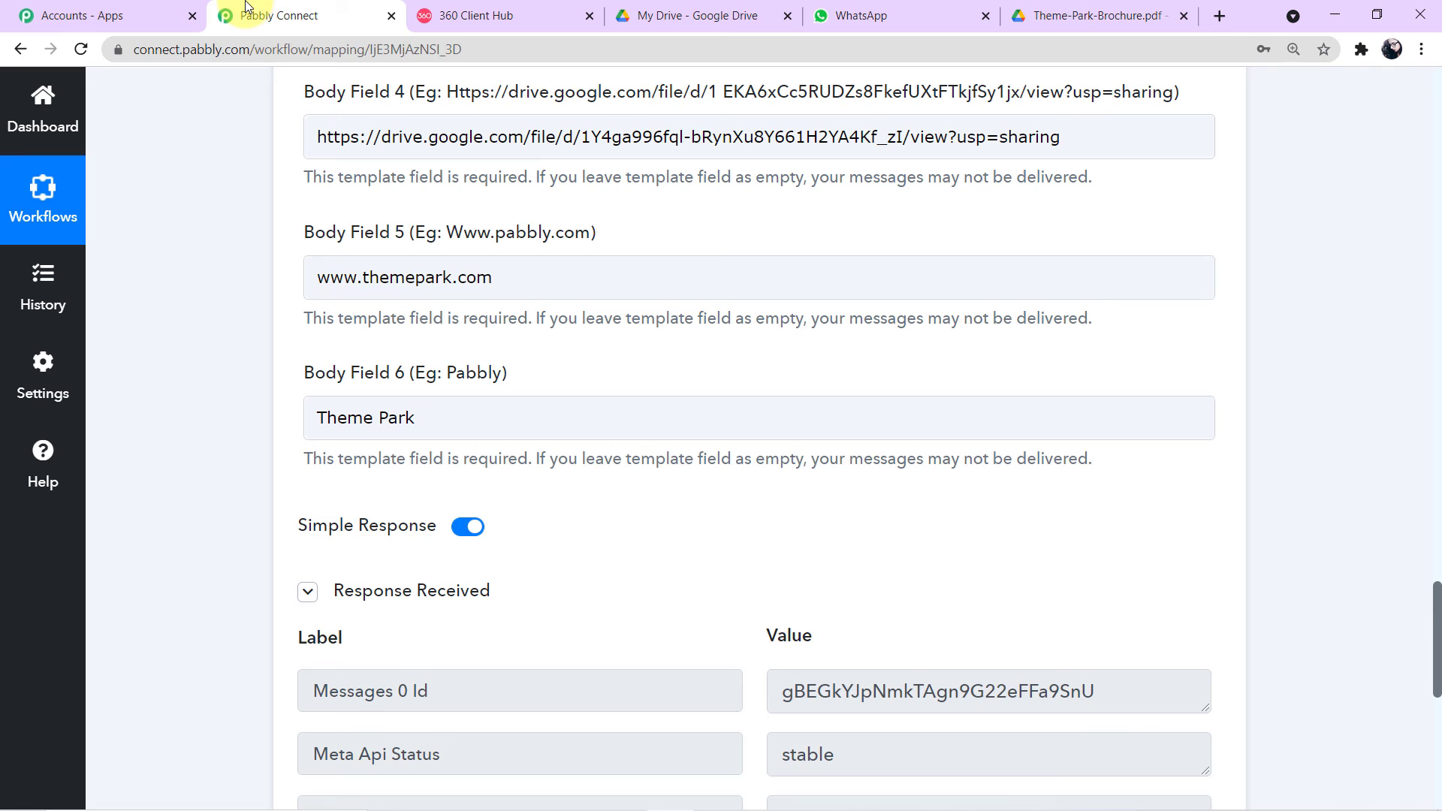
pyautogui.click(1068, 409)
pyautogui.scroll(15, 1068, 405)
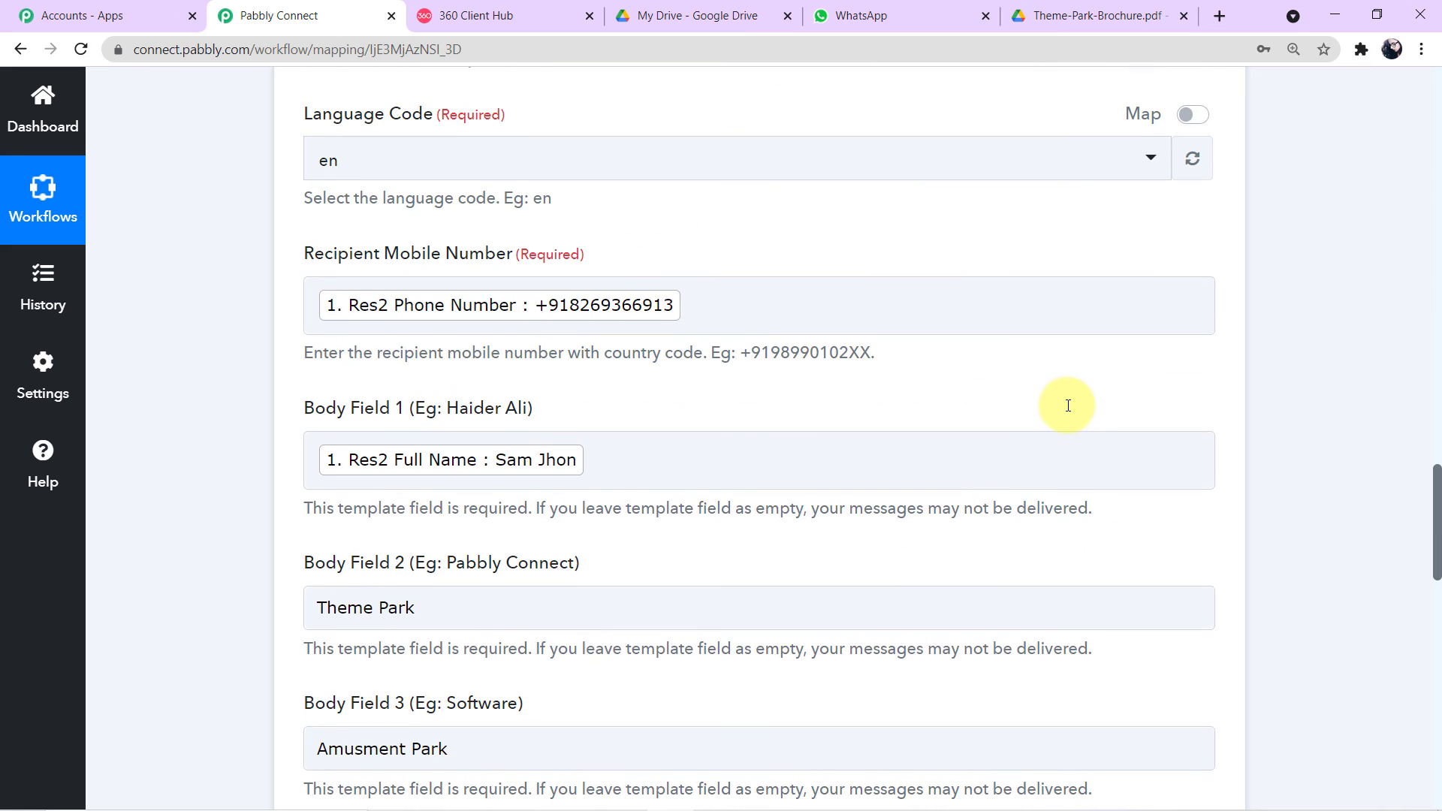
pyautogui.scroll(3, 1088, 407)
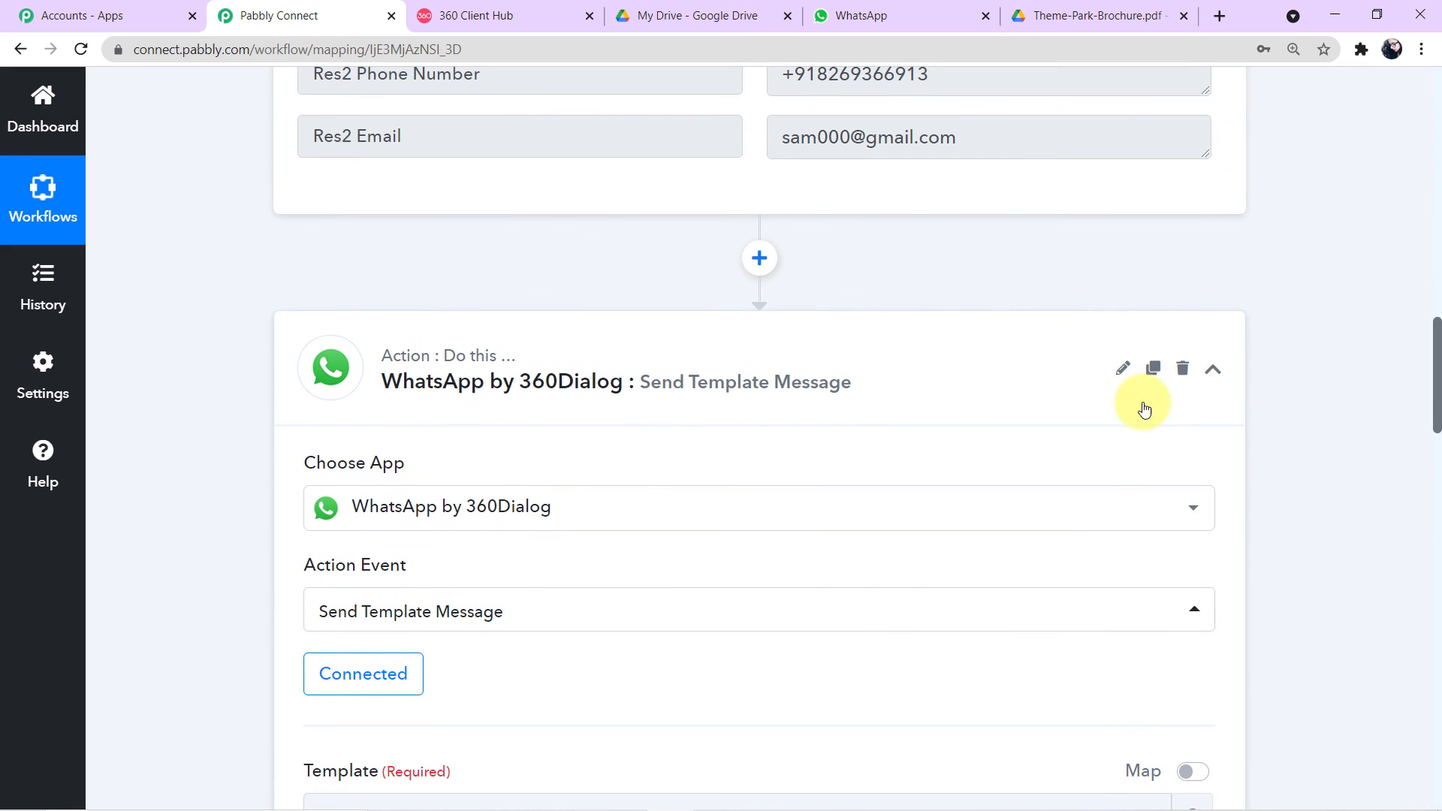
pyautogui.click(1212, 372)
pyautogui.scroll(5, 854, 362)
pyautogui.scroll(15, 854, 362)
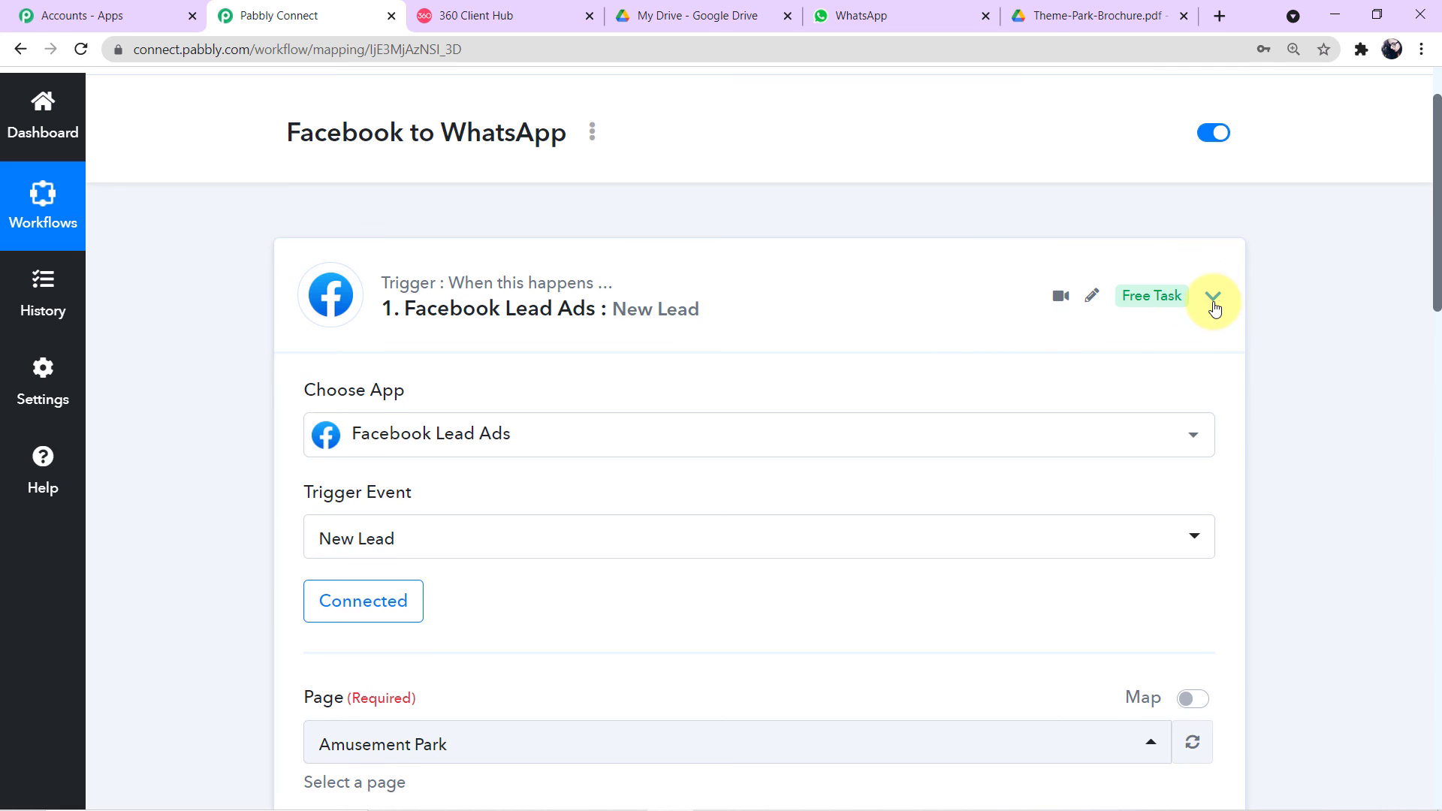
pyautogui.click(1213, 301)
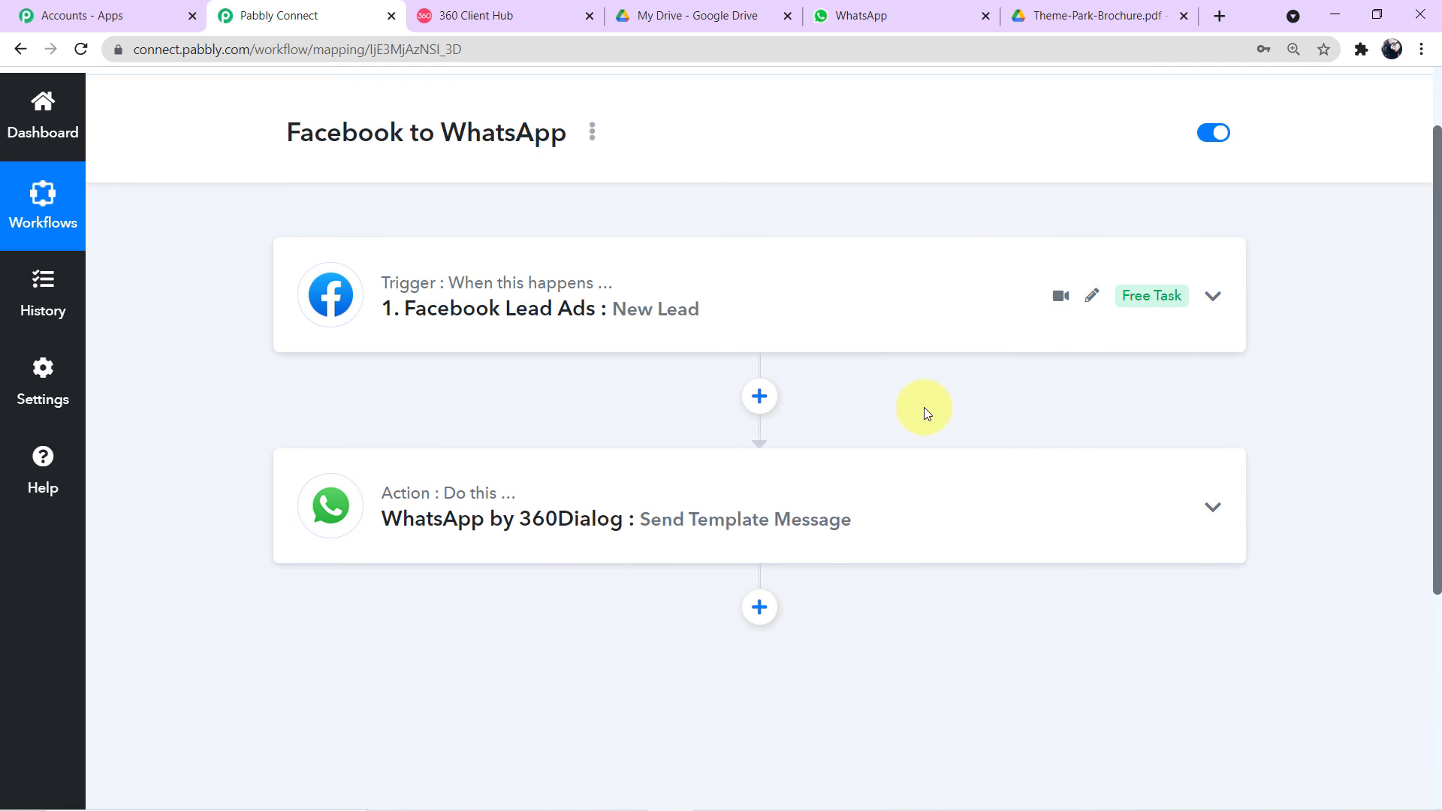